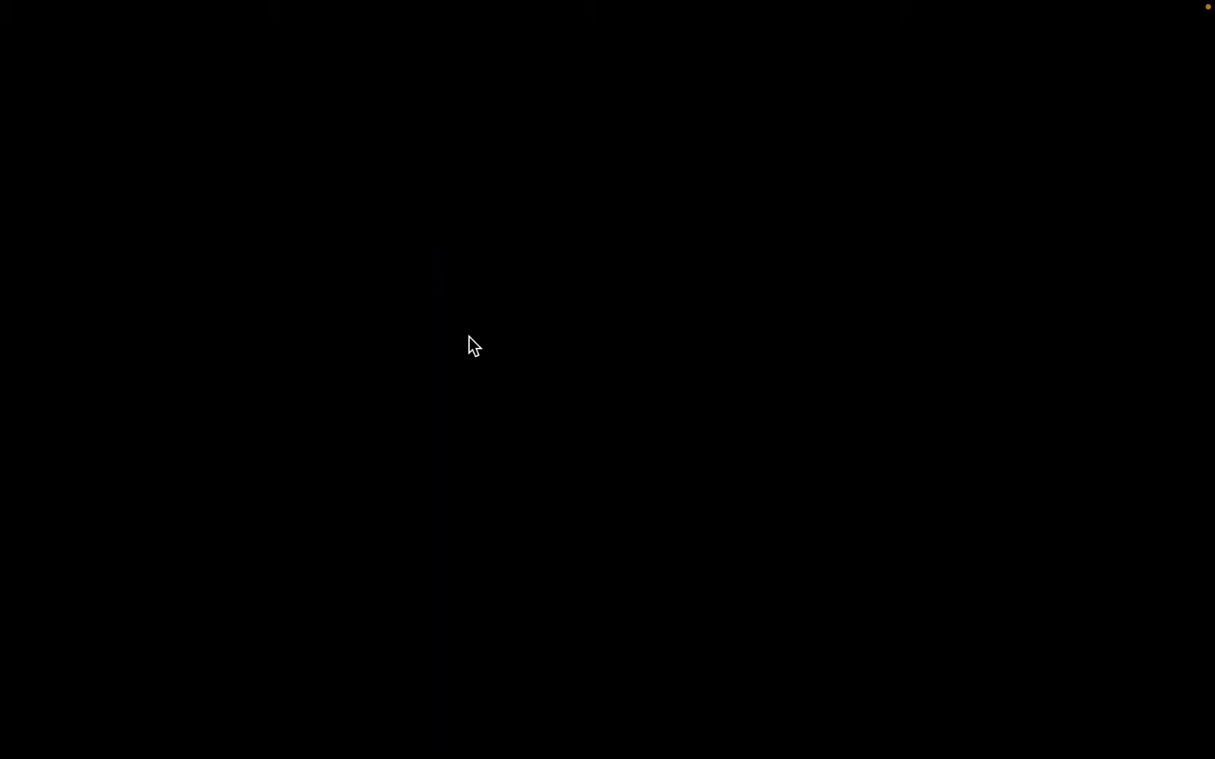
- Host a friends-only Lethal Company game on save File 1 with a maximum of 16 players
left_click(321, 367)
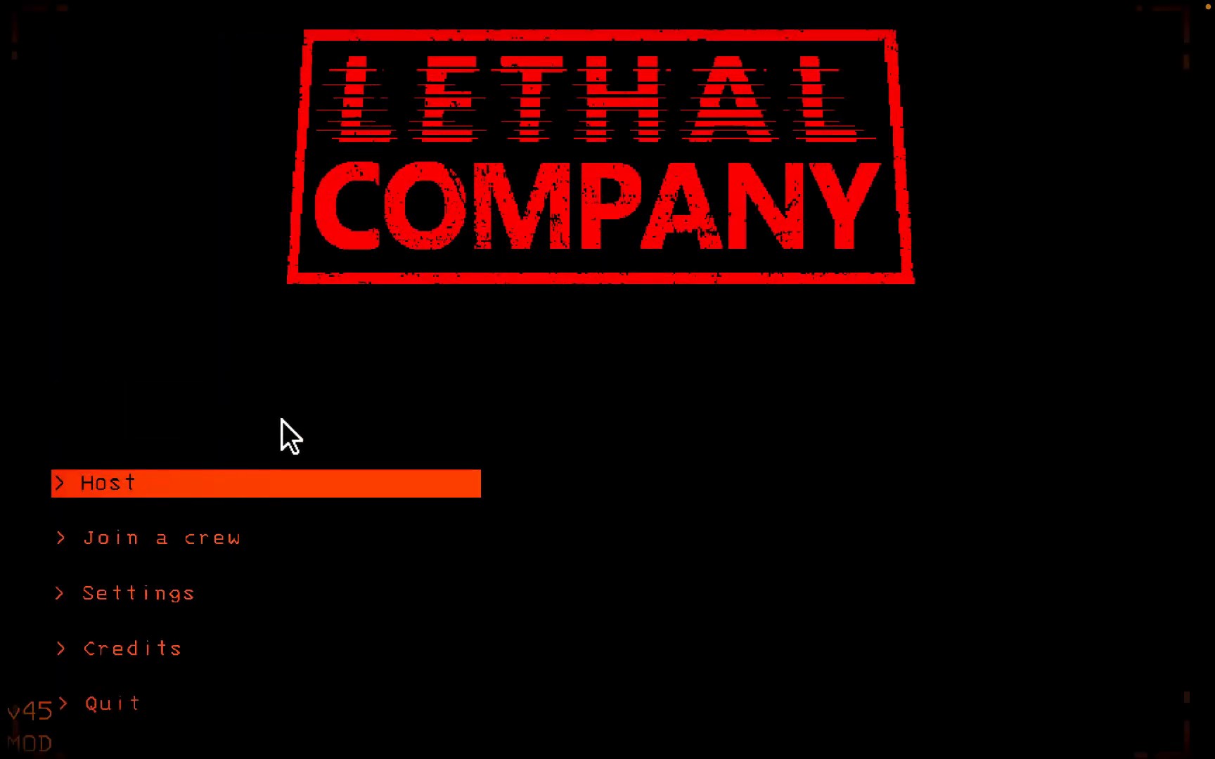
left_click(225, 482)
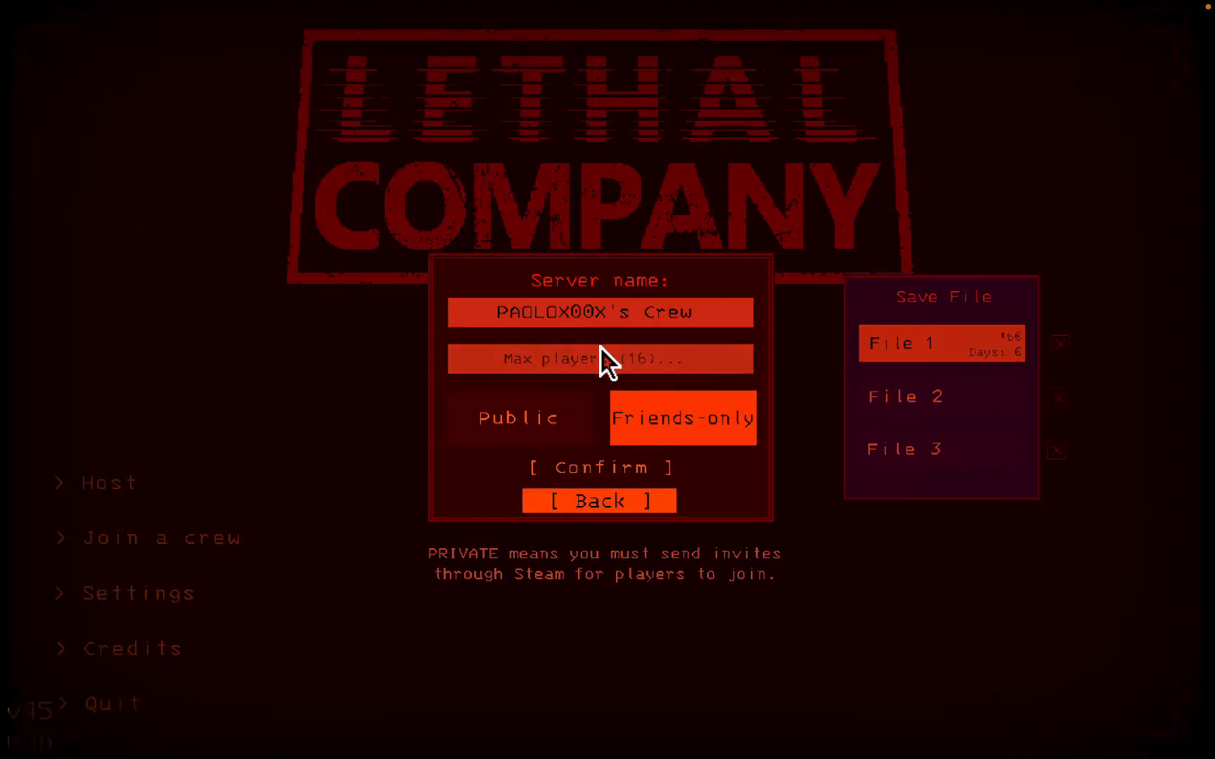
type("839839897")
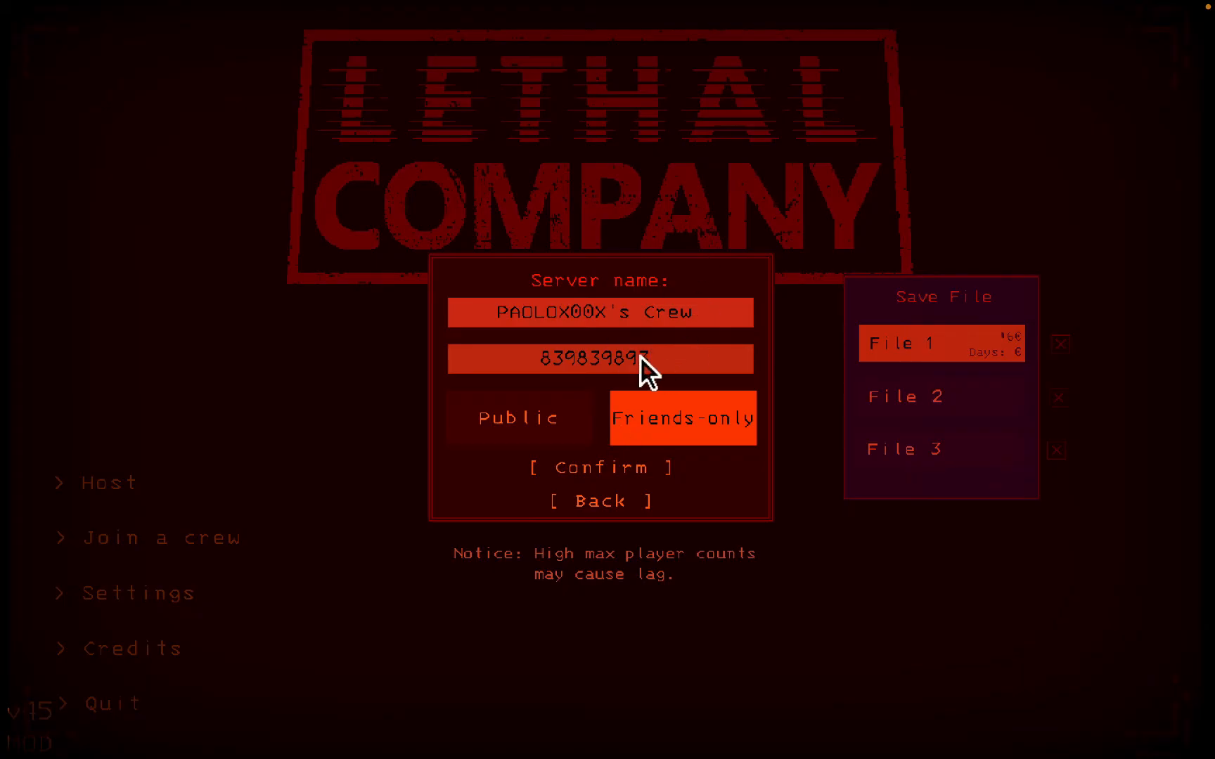
double_click(624, 352)
type("16")
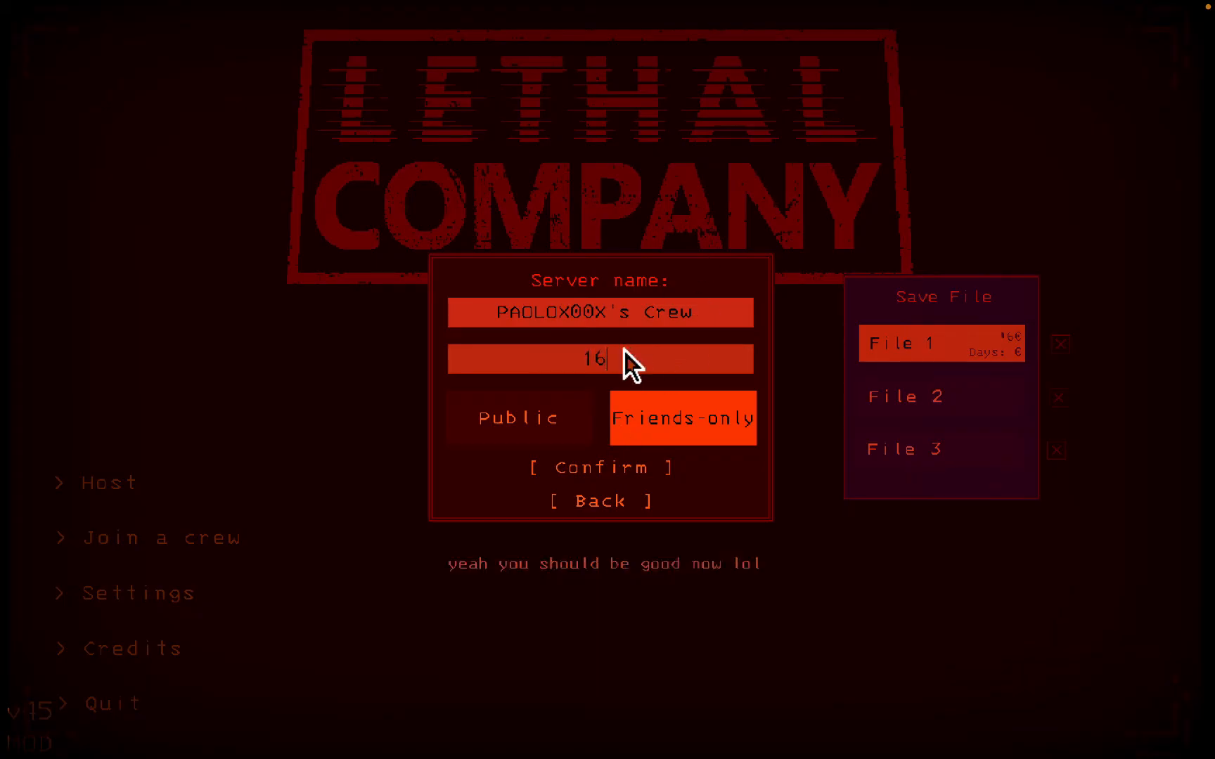
left_click(631, 458)
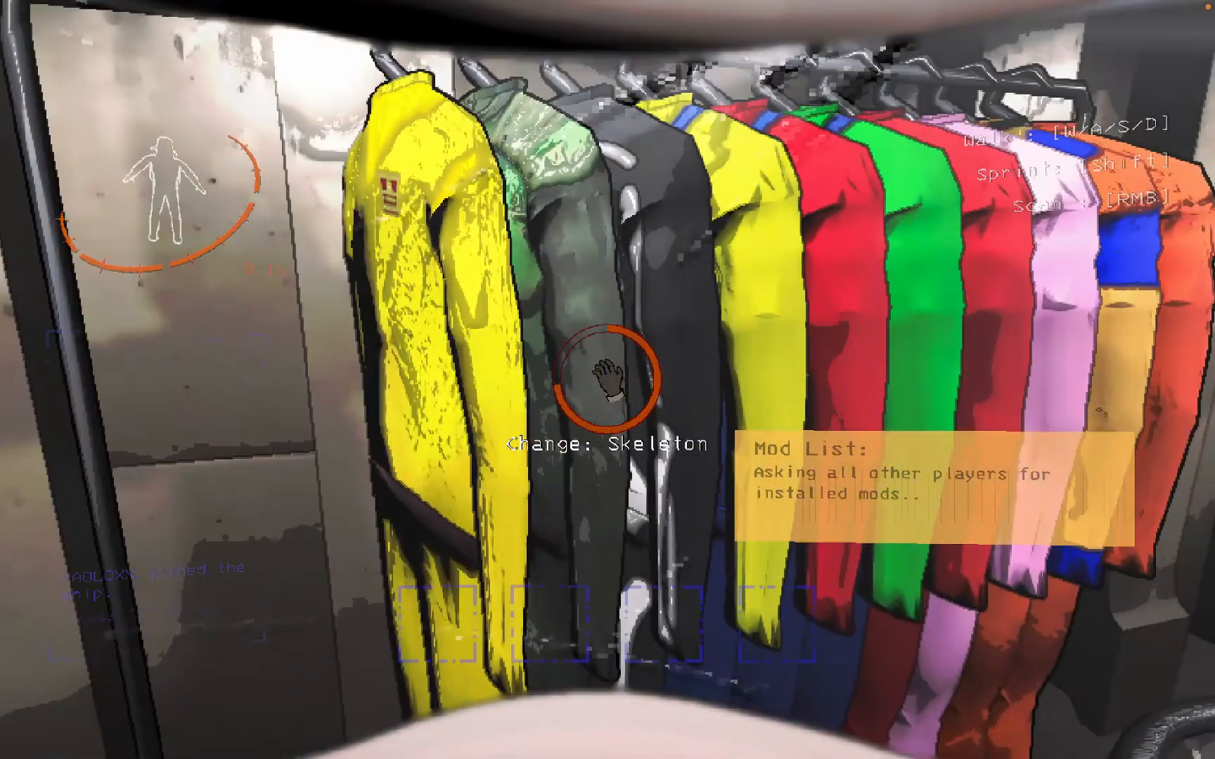
- Try changing suits at the ship's clothing rack, and leave the session to quit Lethal Company
key("e")
key("e")
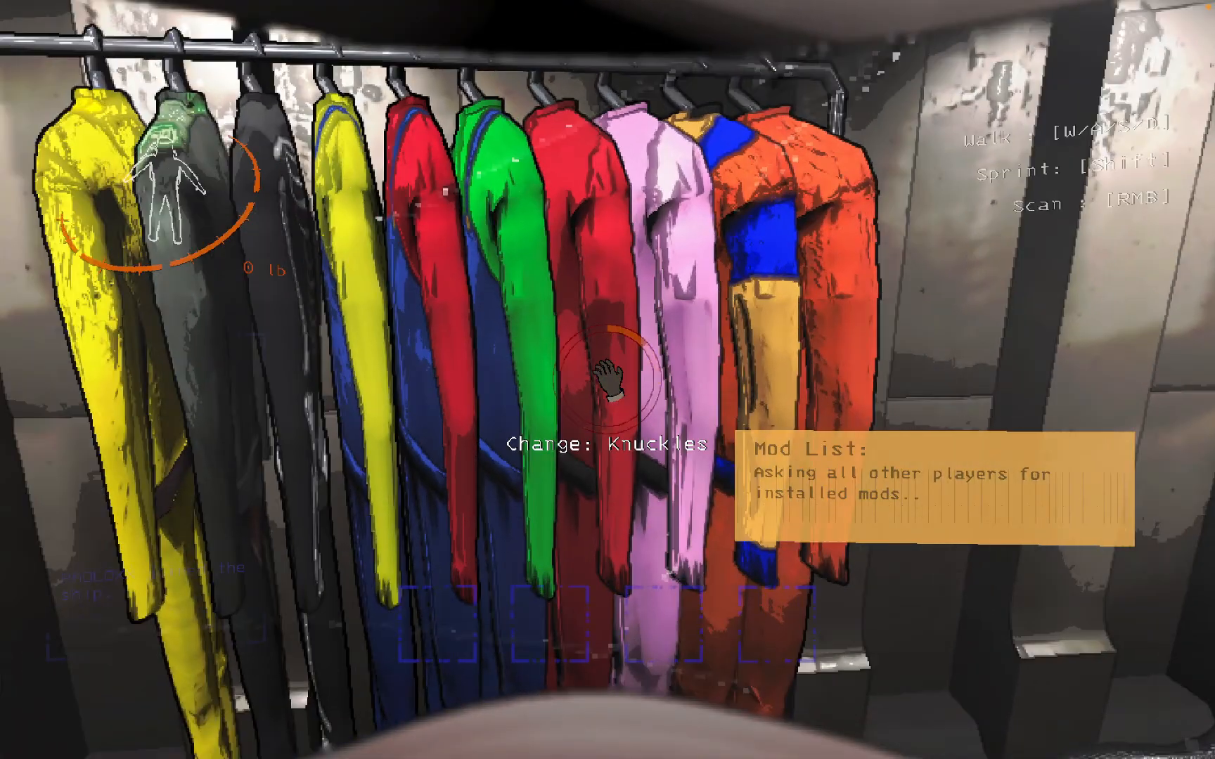
key("Escape")
left_click(323, 616)
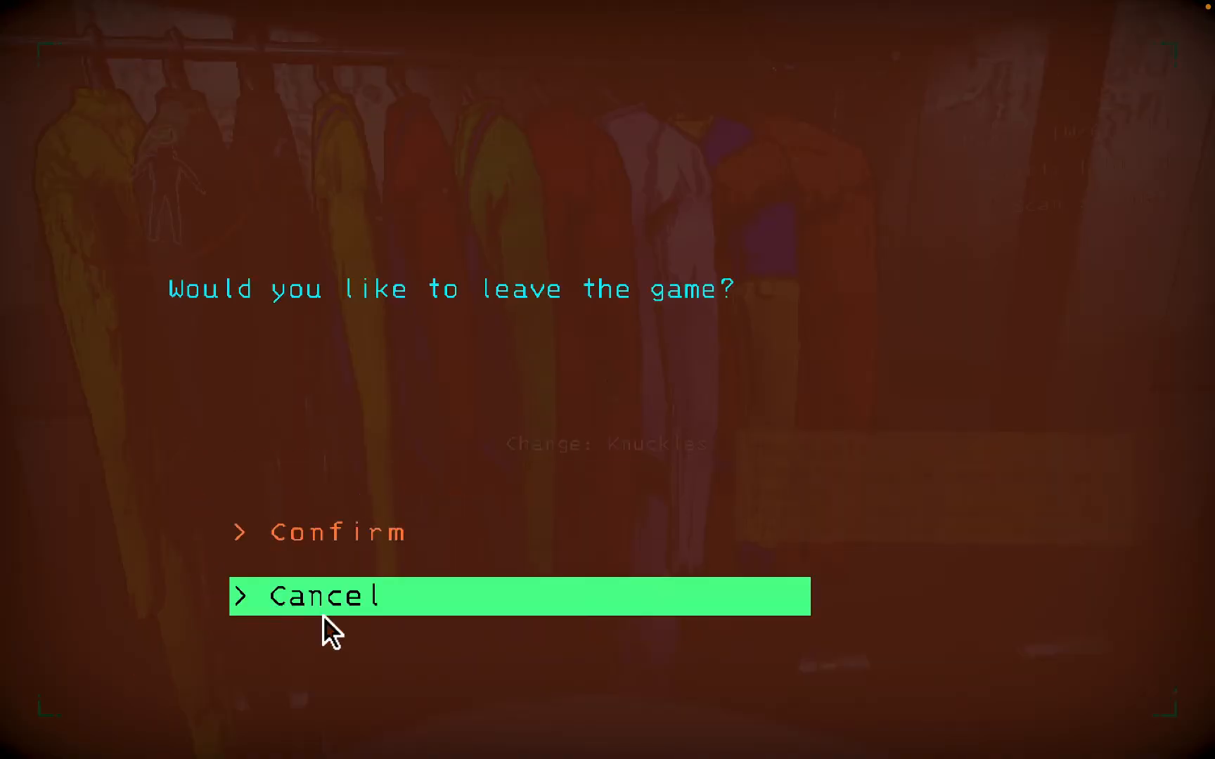
left_click(386, 535)
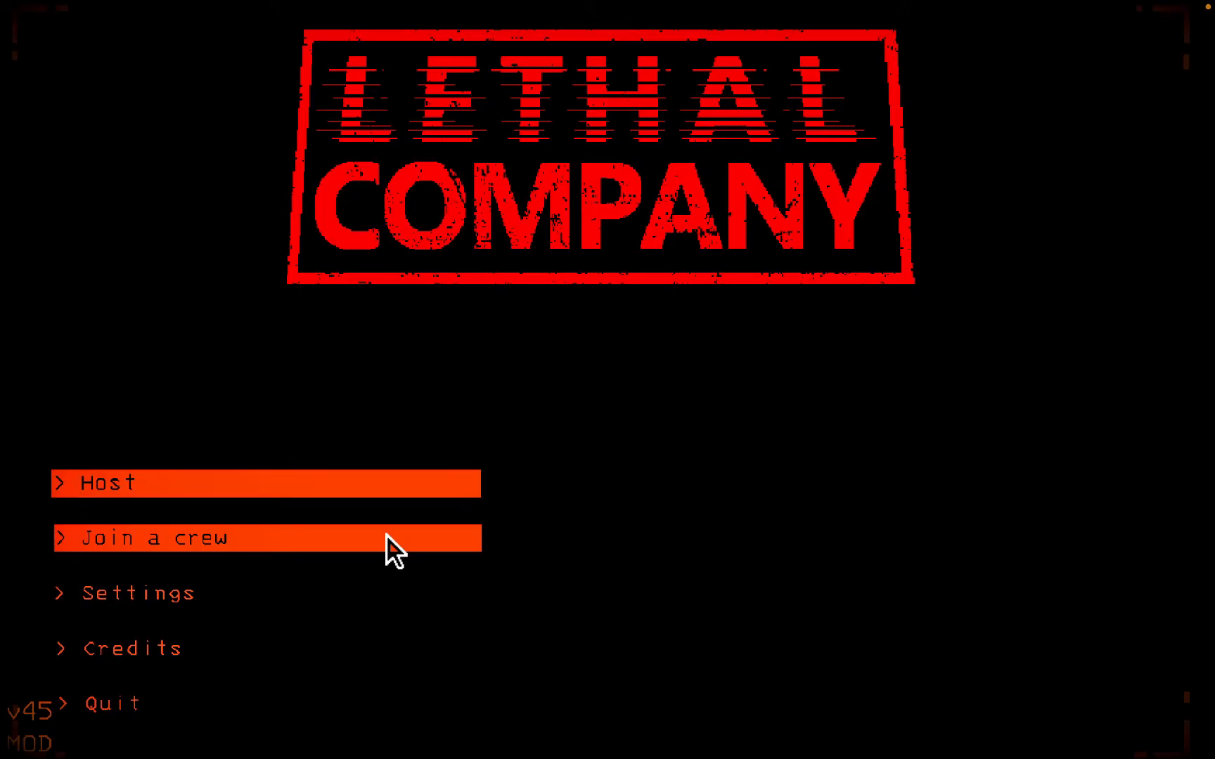
left_click(195, 710)
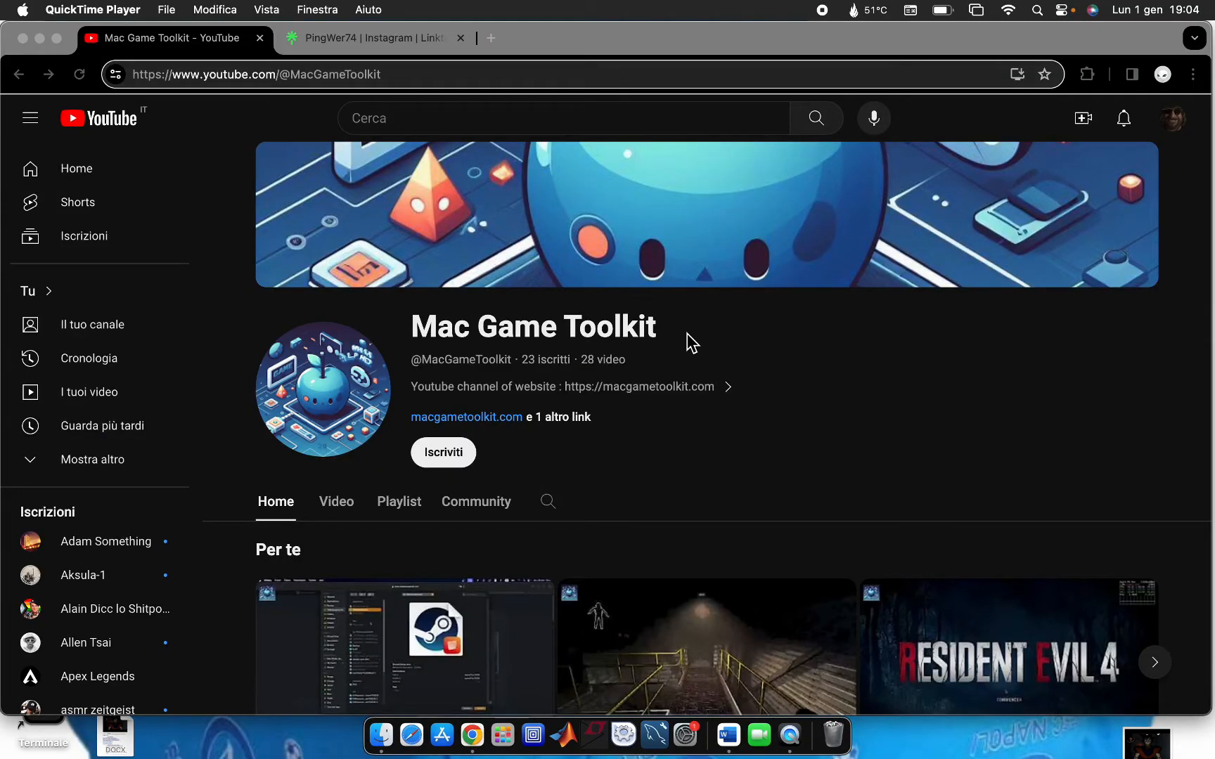
- Look over the Mac Game Toolkit YouTube channel's videos in the browser and bring up the Linktree page
scroll(687, 336, "down", 5)
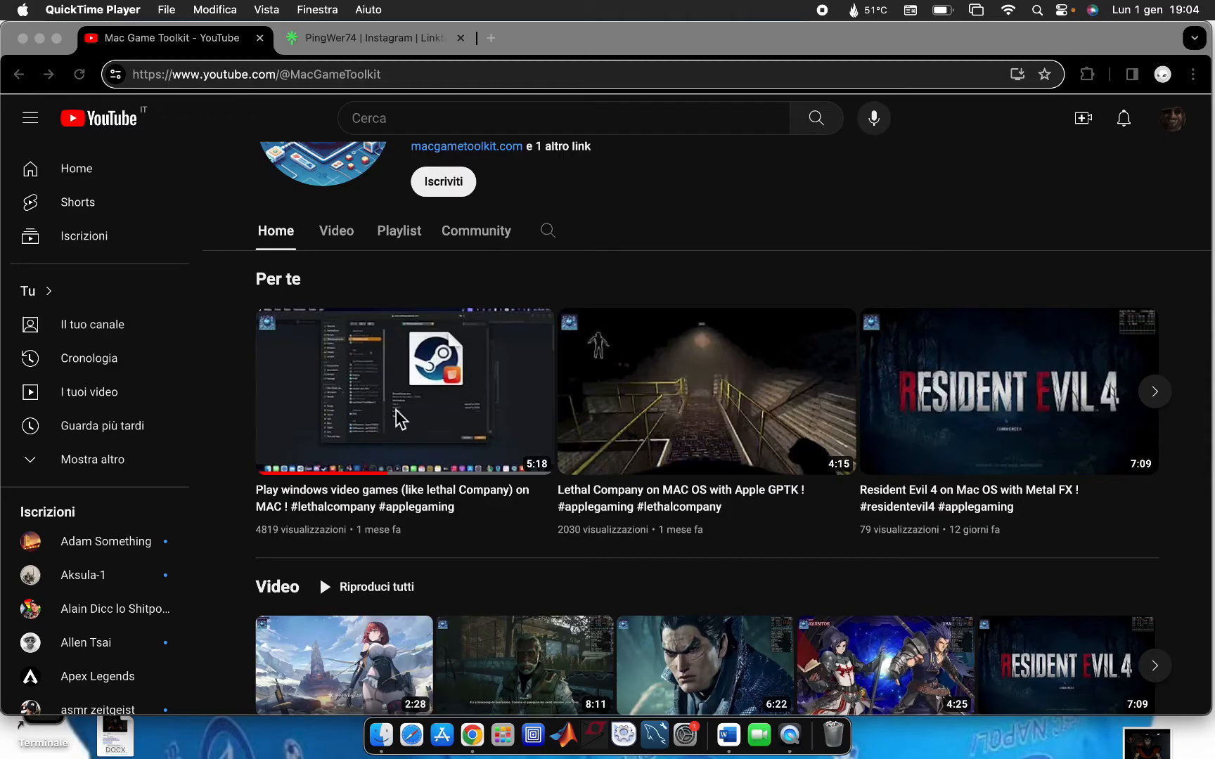
scroll(400, 420, "up", 5)
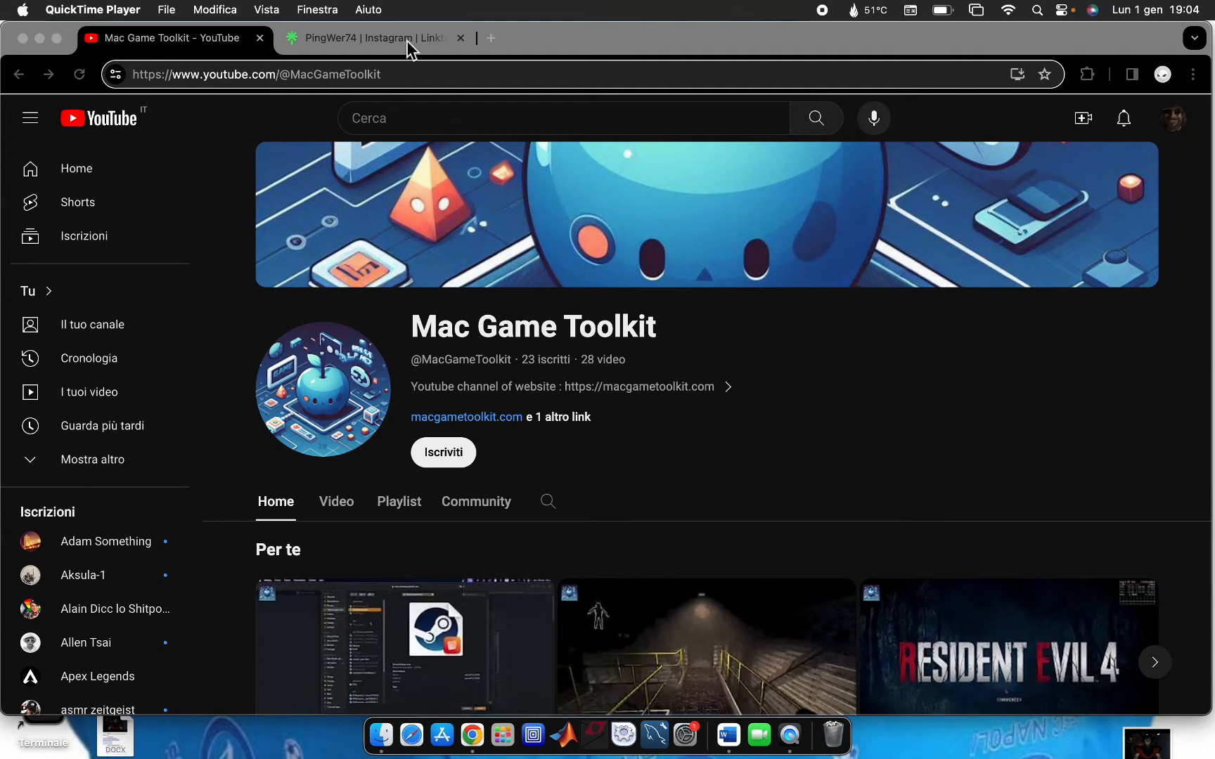
left_click(408, 39)
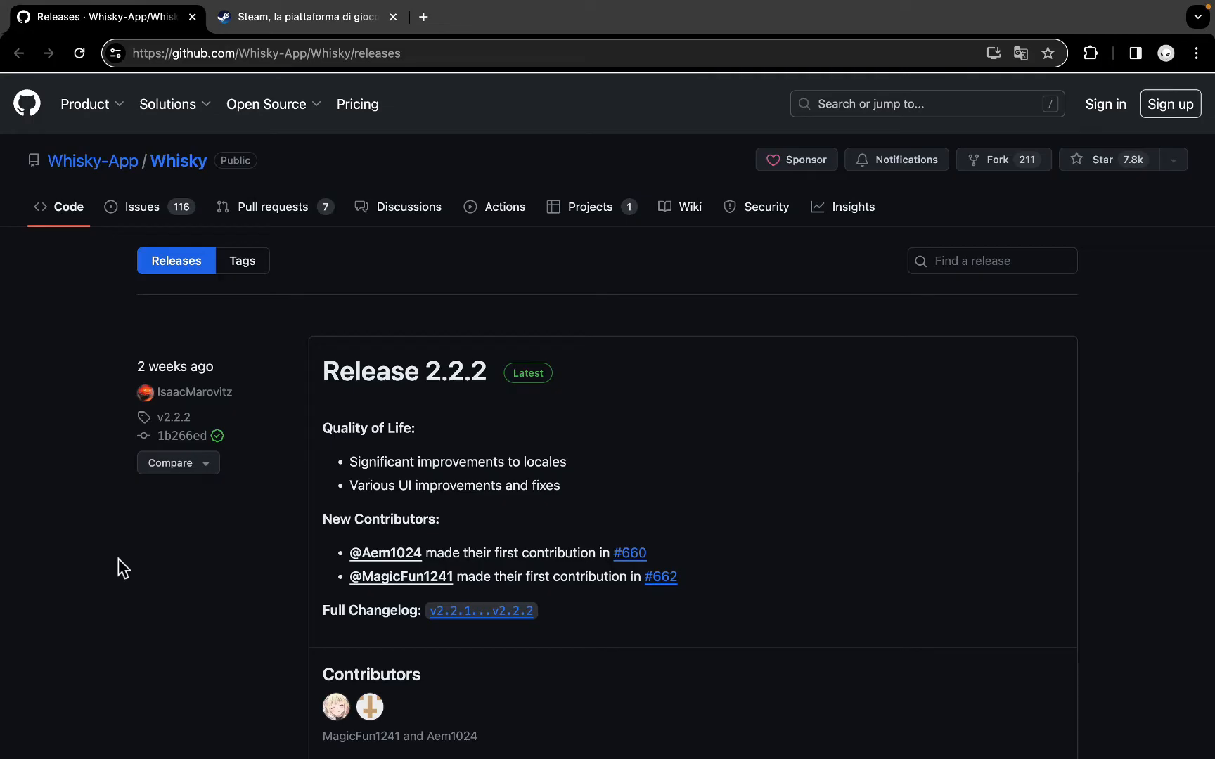
- Download Whisky.zip from the Whisky 2.2.2 release on GitHub and the Windows installer from the Steam site
scroll(346, 561, "down", 5)
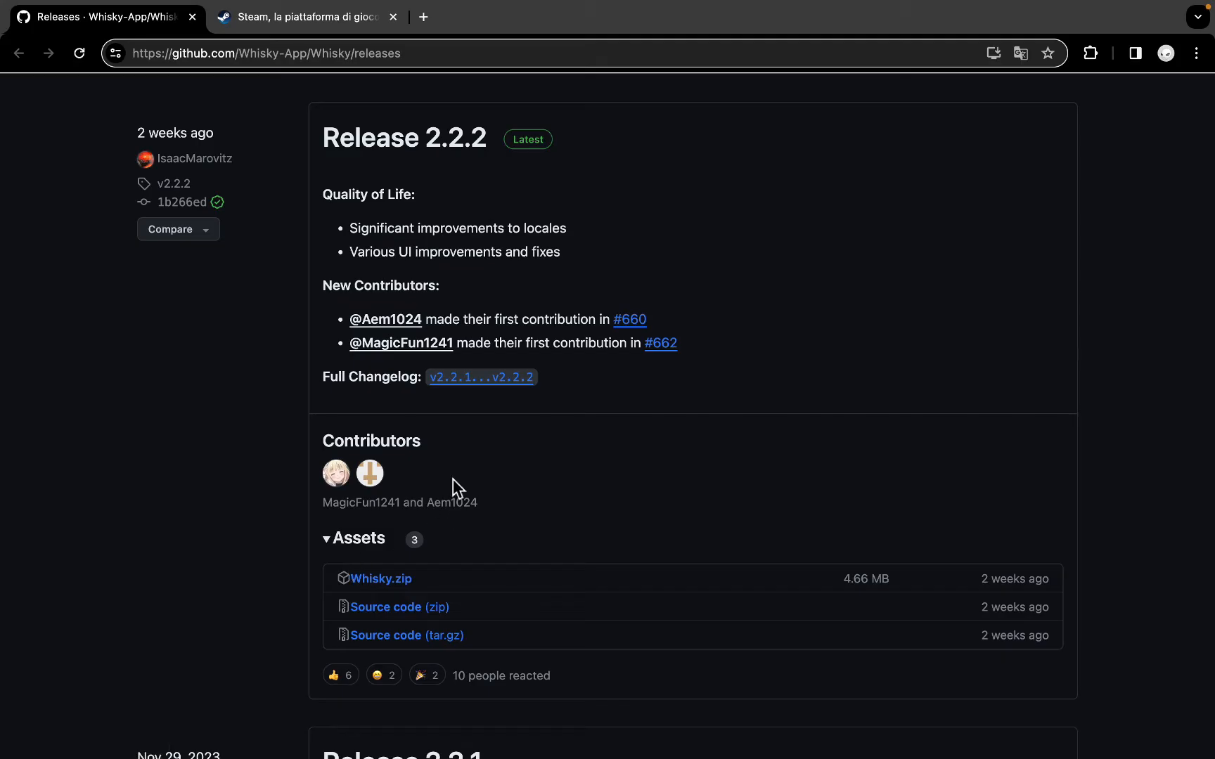
left_click(406, 585)
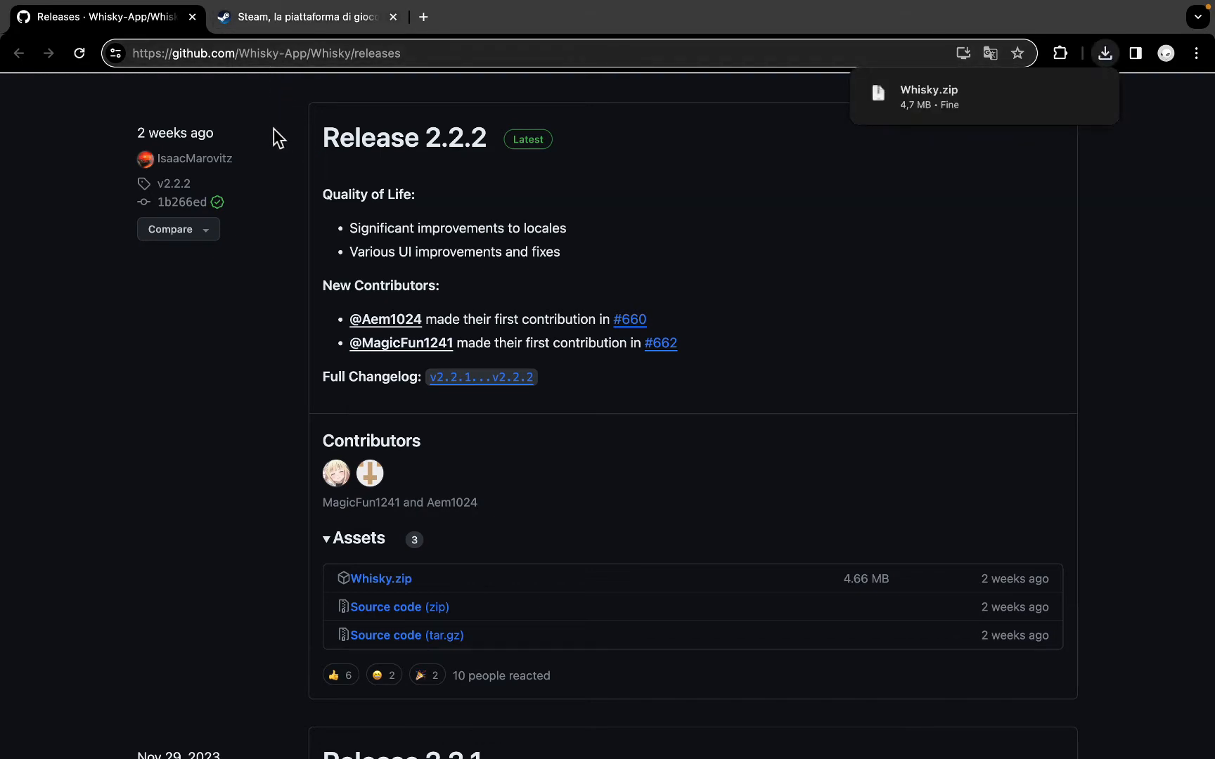
left_click(310, 22)
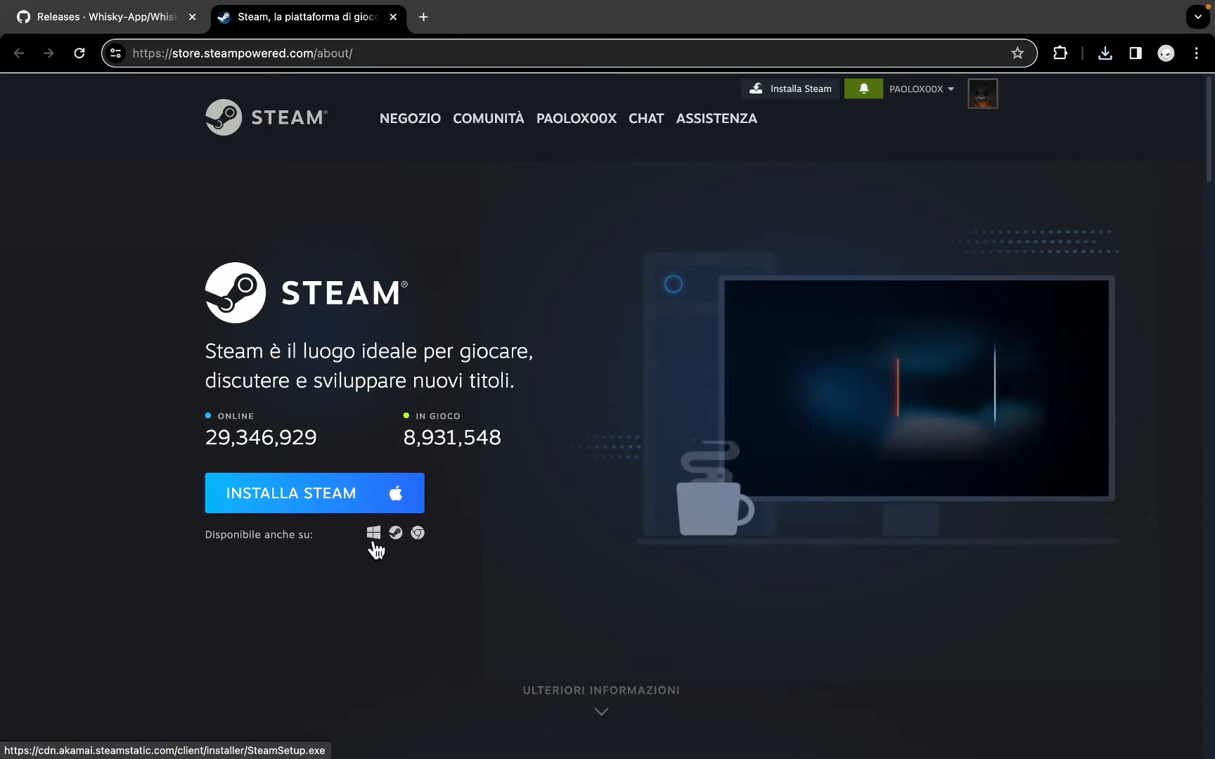
left_click(381, 541)
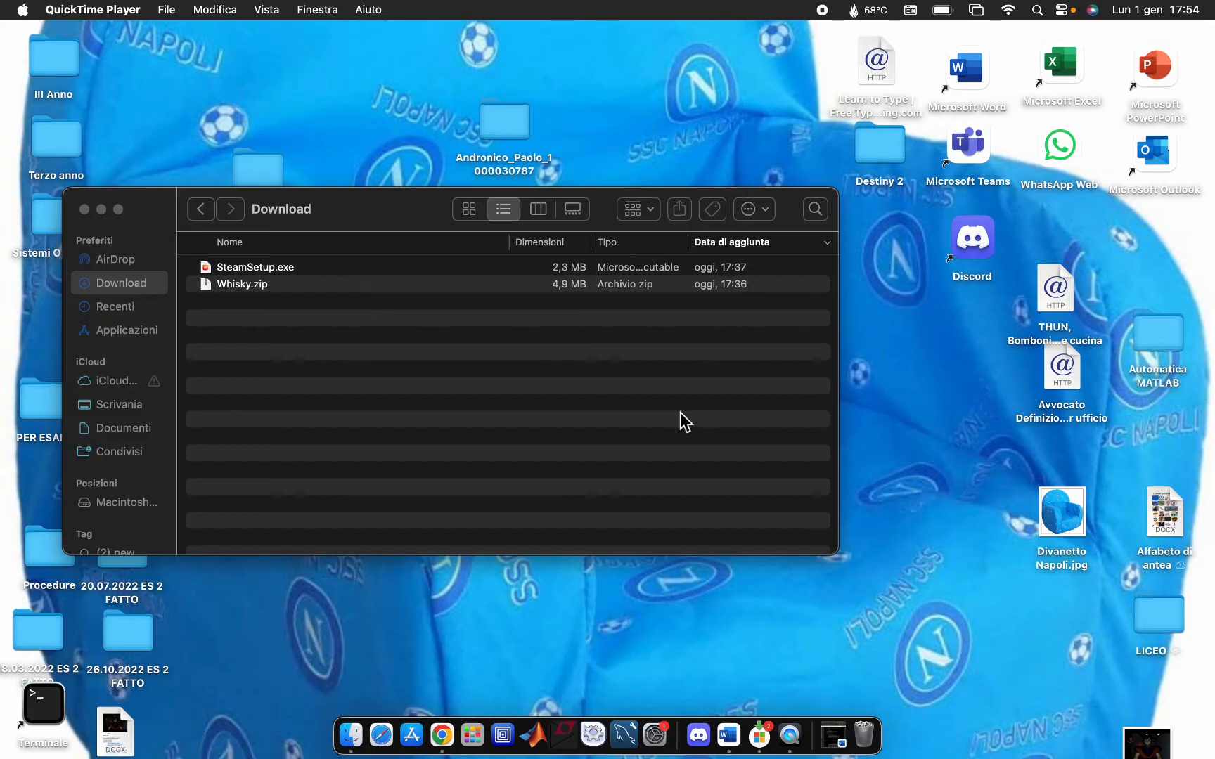
- Extract Whisky.zip in Download, move the Whisky app to the desktop and open it, allowing the internet-downloaded app
double_click(246, 284)
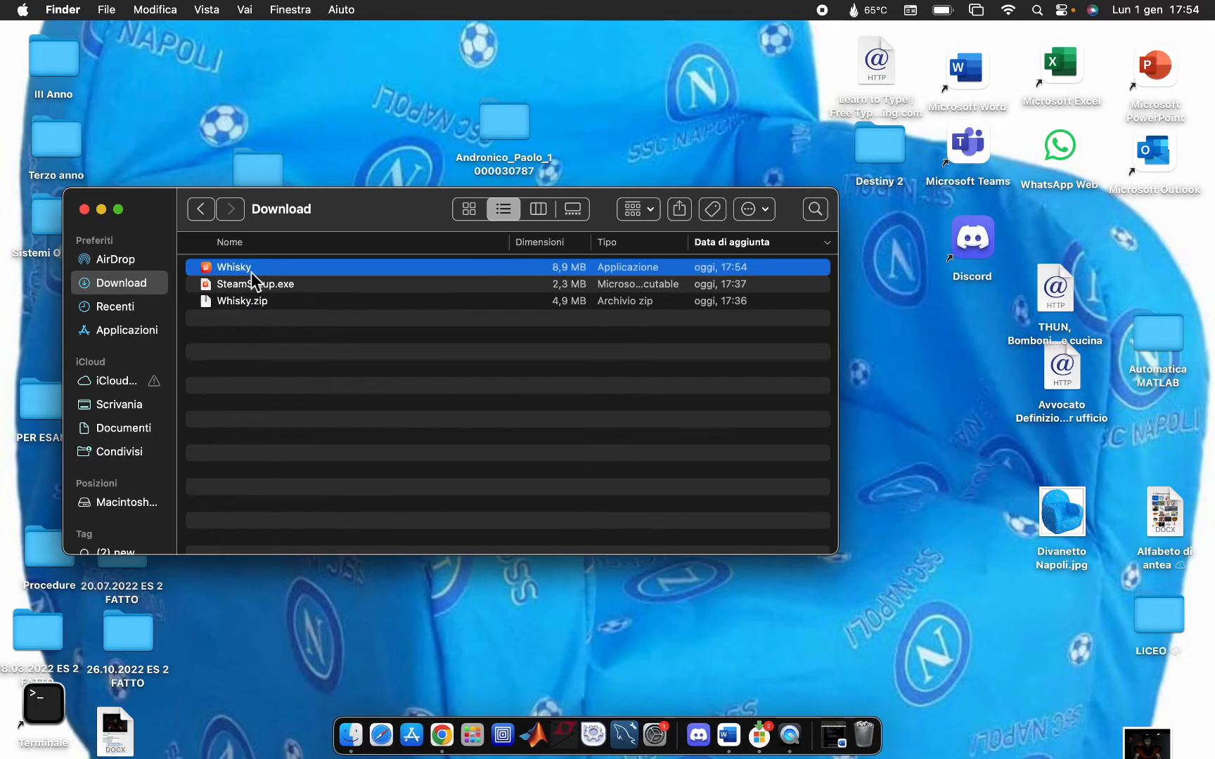
left_click_drag(258, 276, 495, 637)
double_click(472, 598)
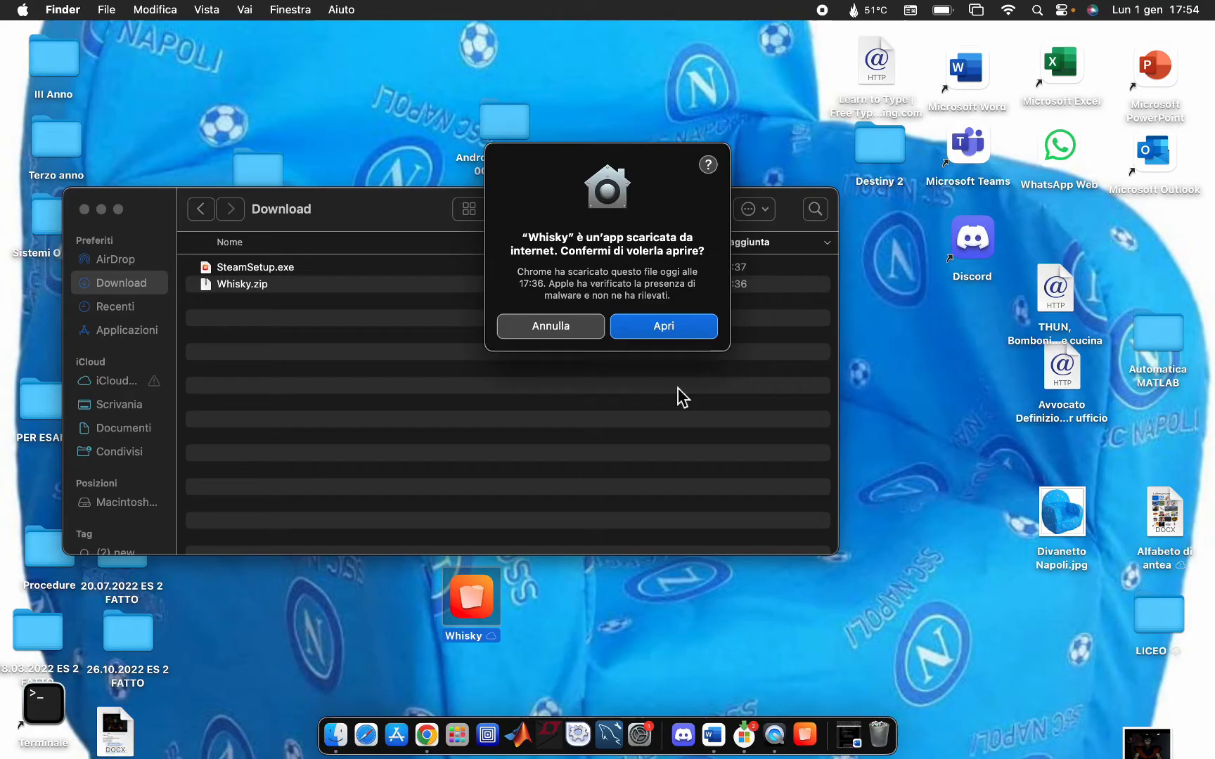
left_click(673, 331)
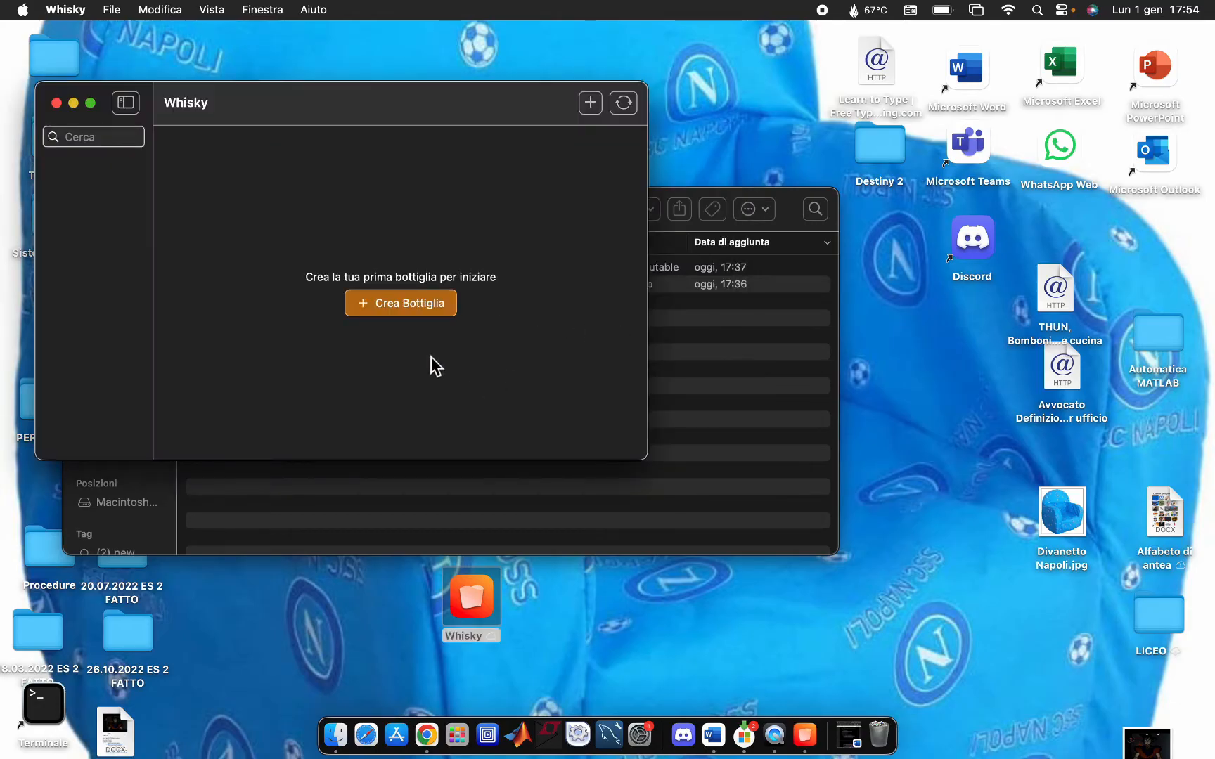
- Create a Whisky bottle named MagGame with Windows 10 as its Windows version
left_click(431, 303)
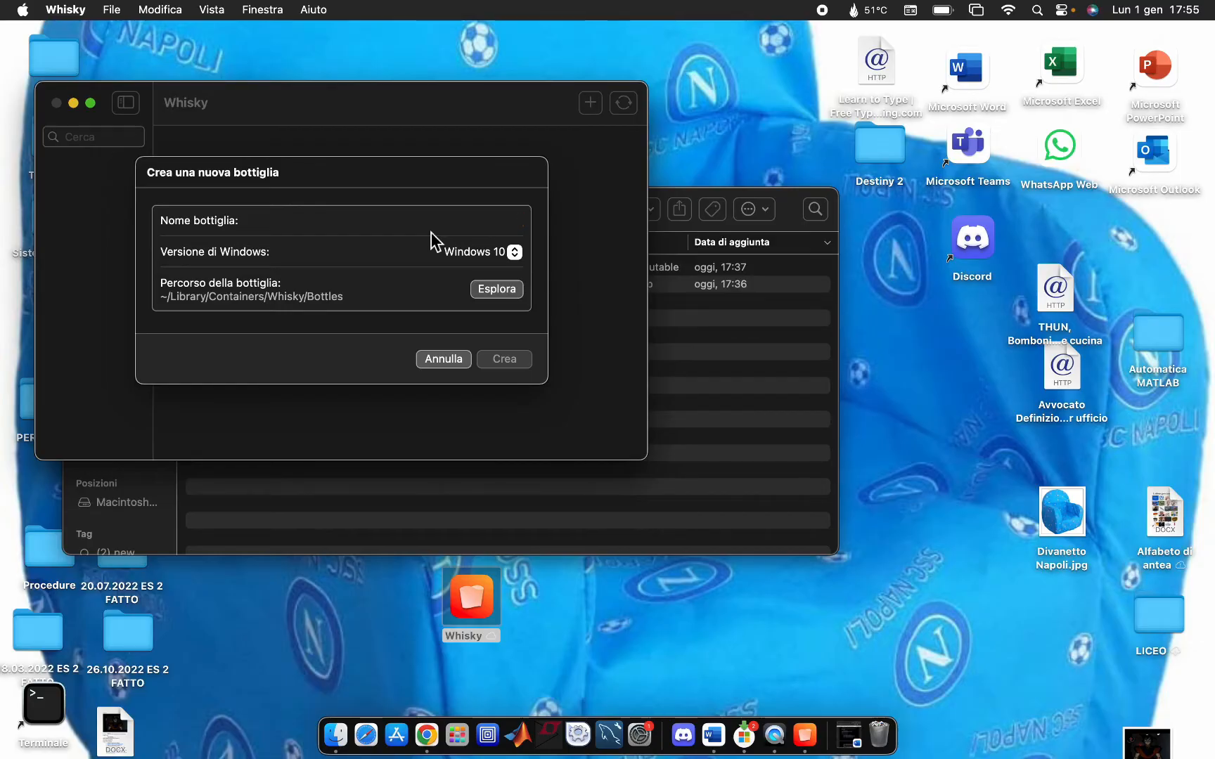
type("MagGame")
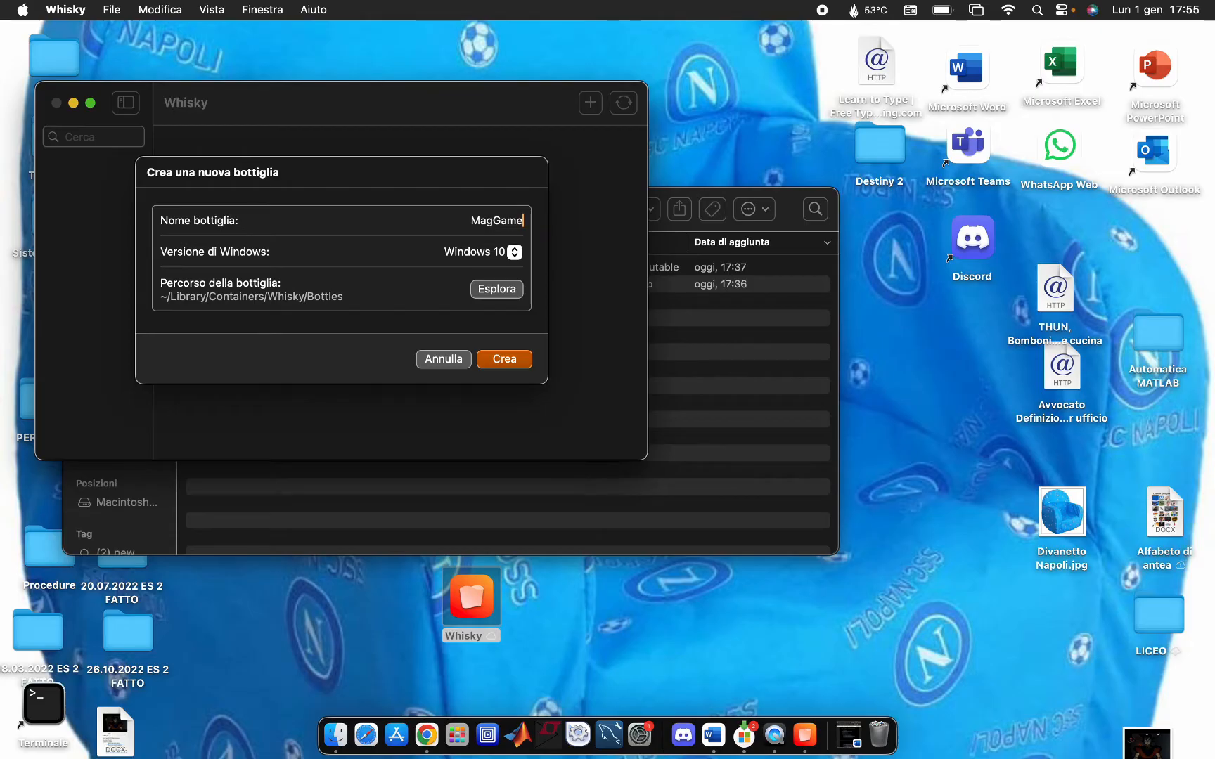
left_click(521, 359)
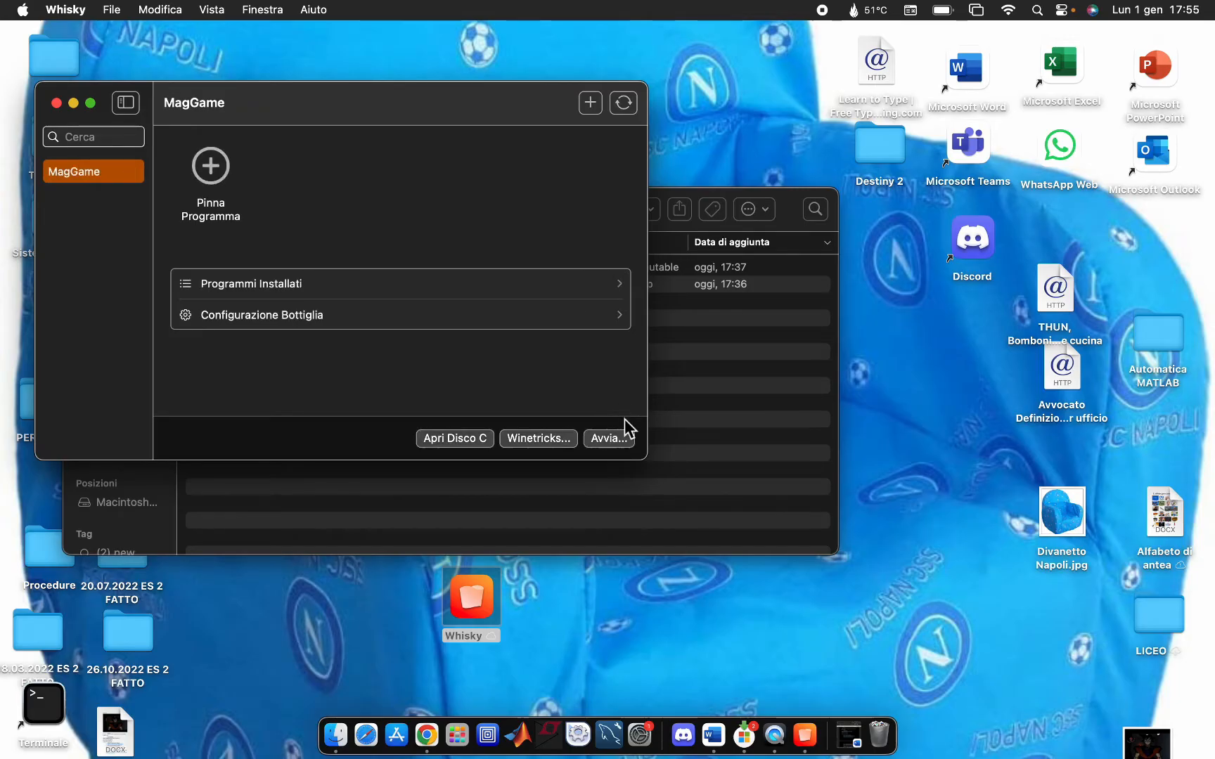
- Run SteamSetup.exe from Download in the MagGame bottle and install Steam in Italian, launching it on completion
left_click(619, 441)
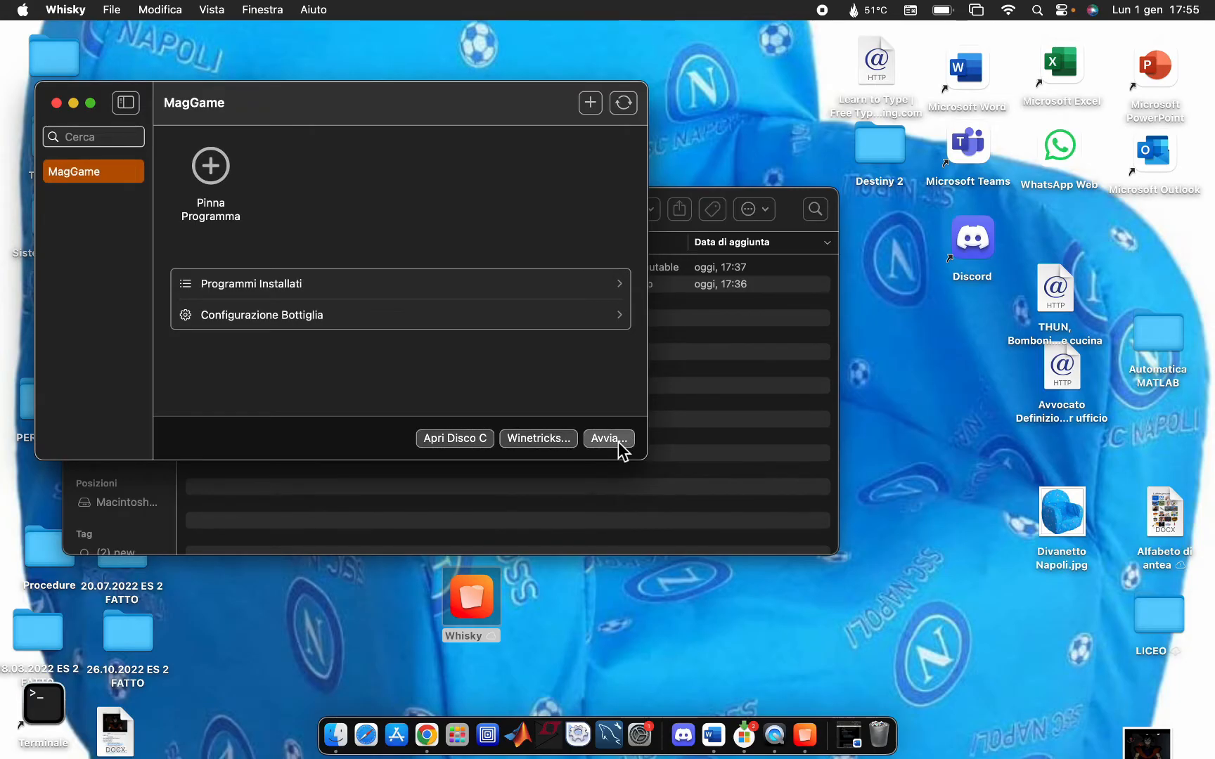
left_click(360, 145)
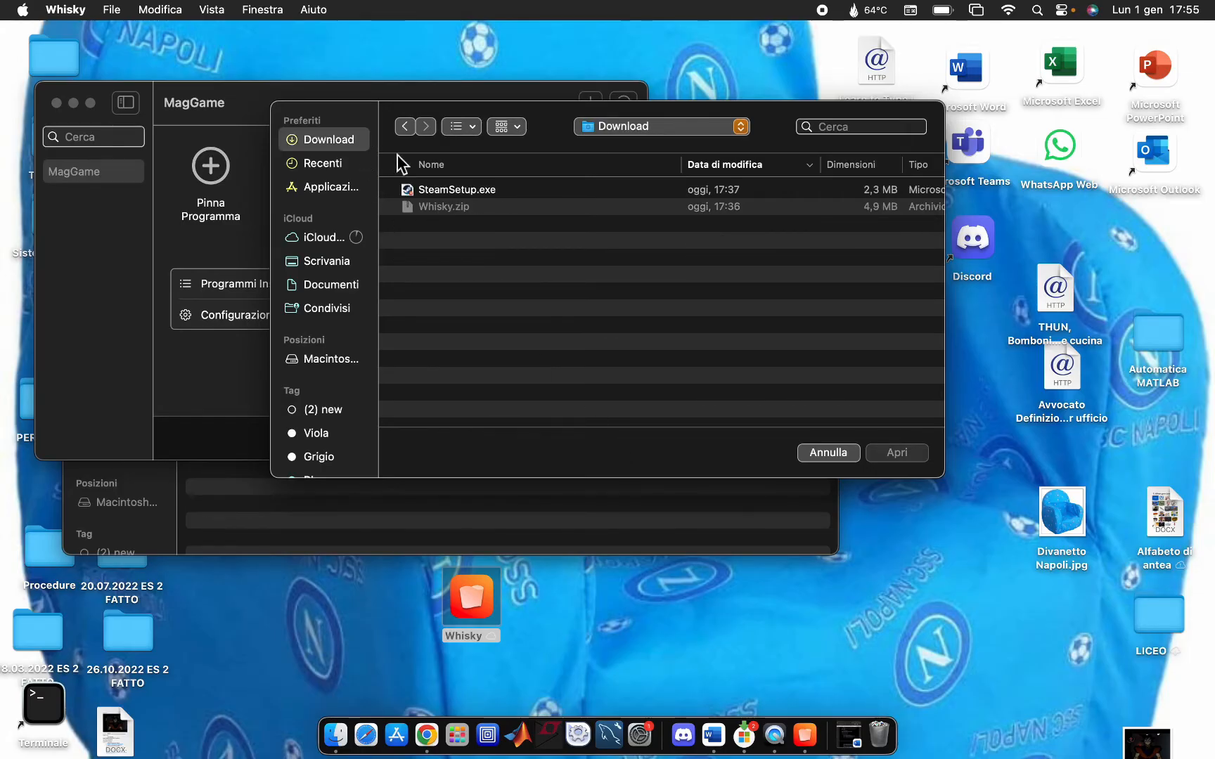
double_click(490, 190)
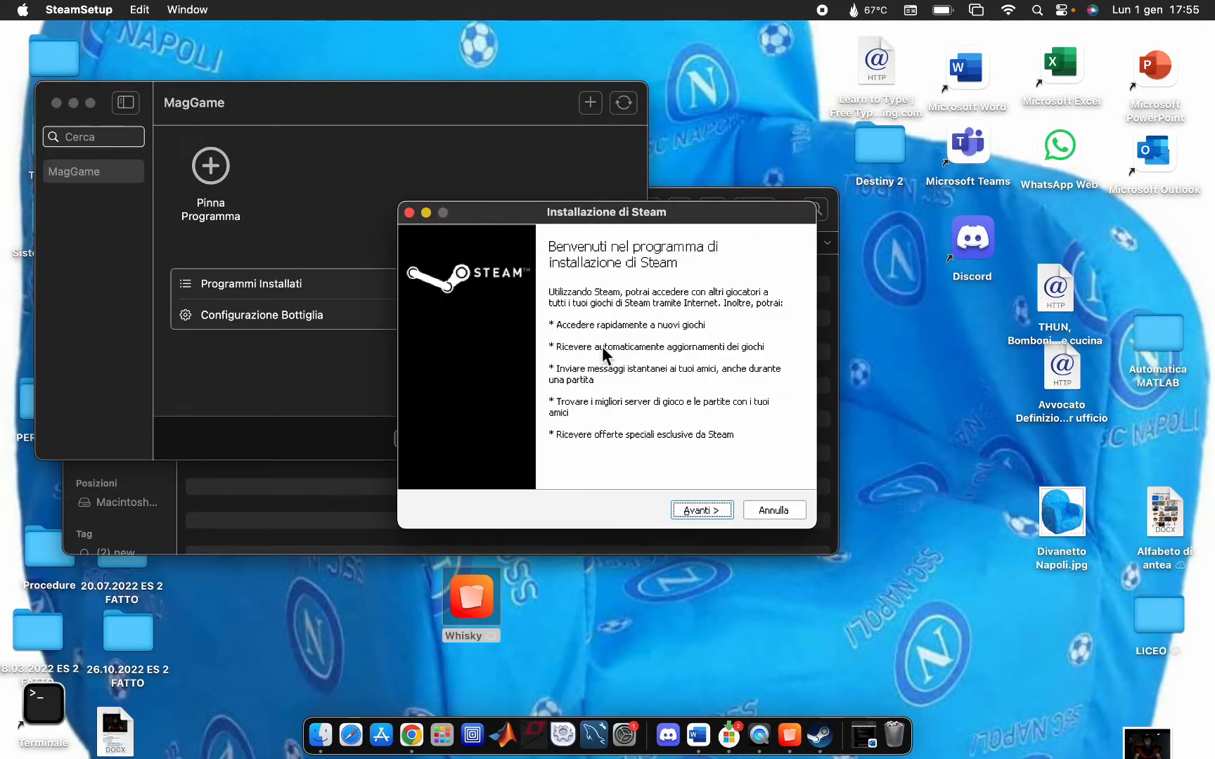
left_click(691, 510)
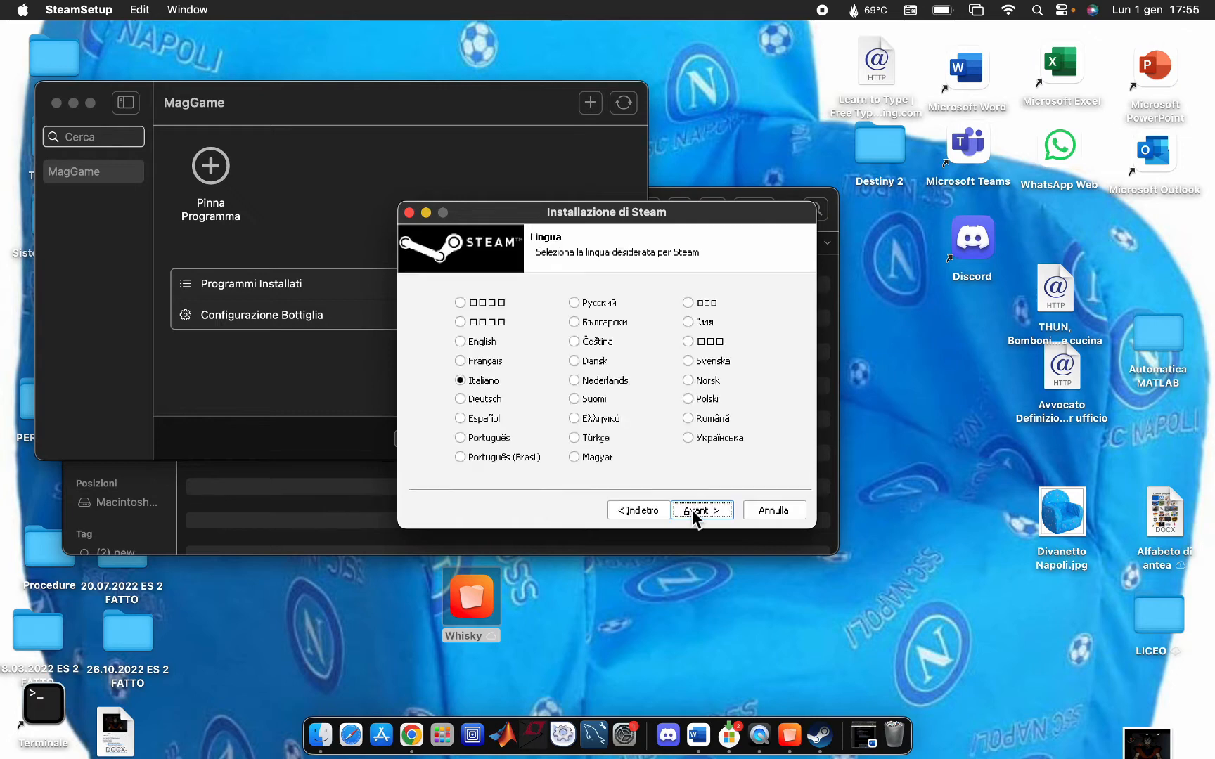
left_click(691, 510)
left_click(691, 510)
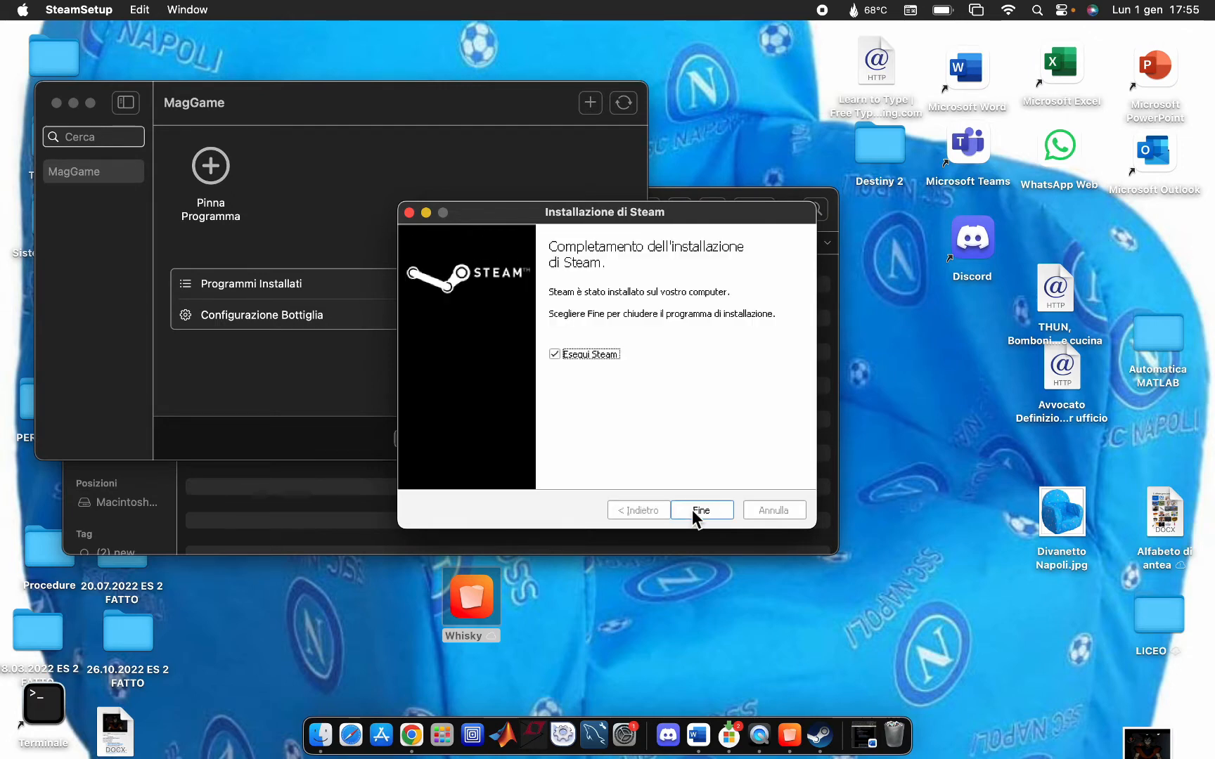
left_click(692, 510)
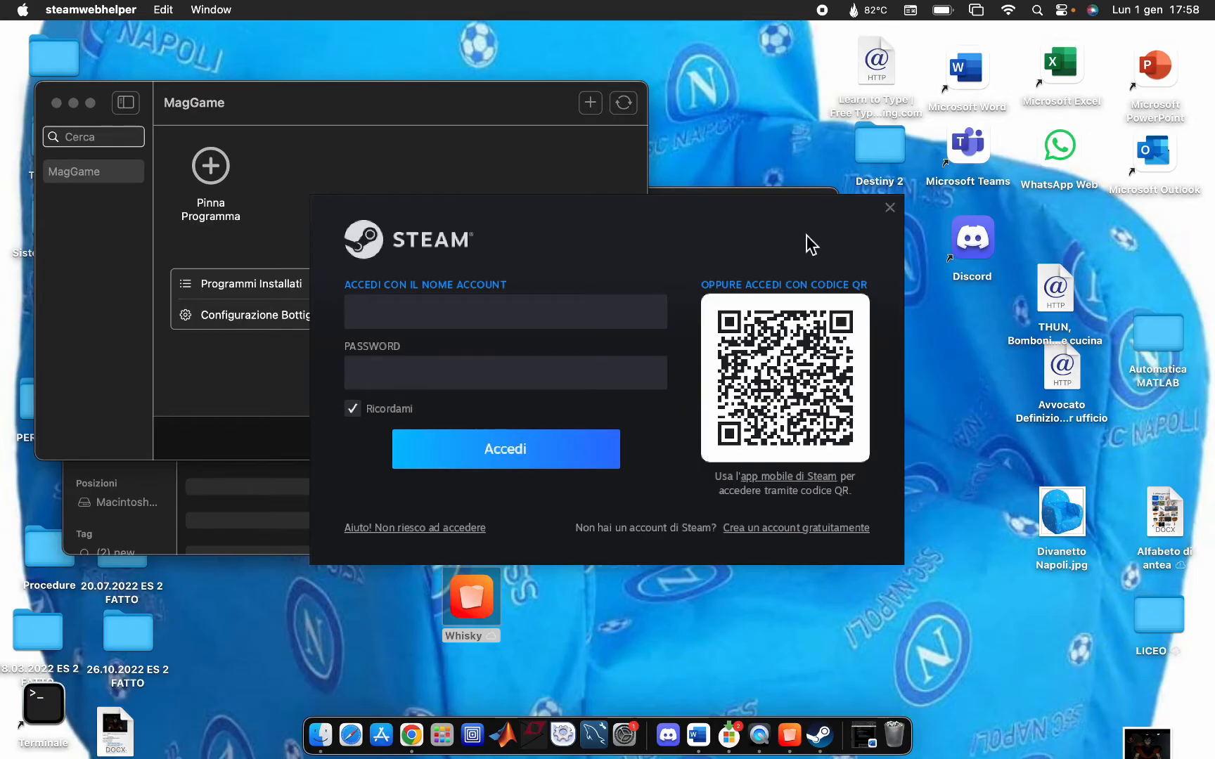
- Close the Steam sign-in and Whisky windows, and reopen Whisky from the desktop
left_click(889, 218)
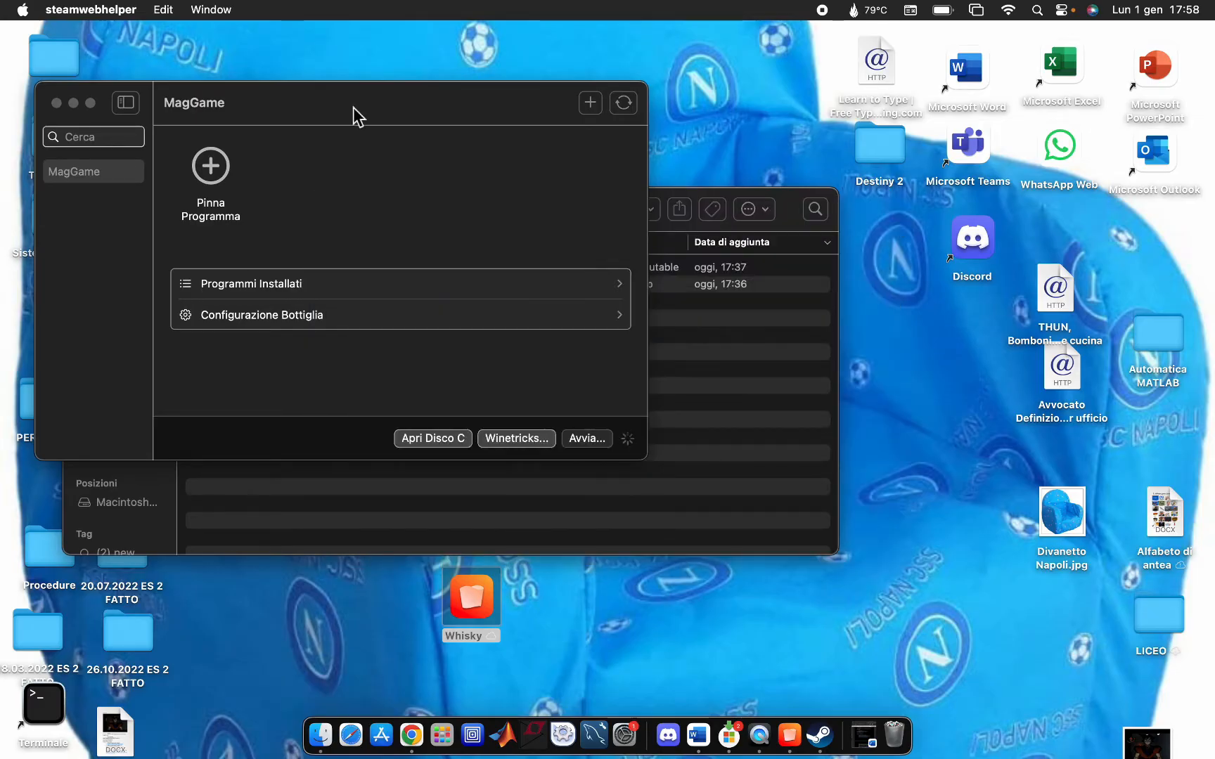
left_click(56, 103)
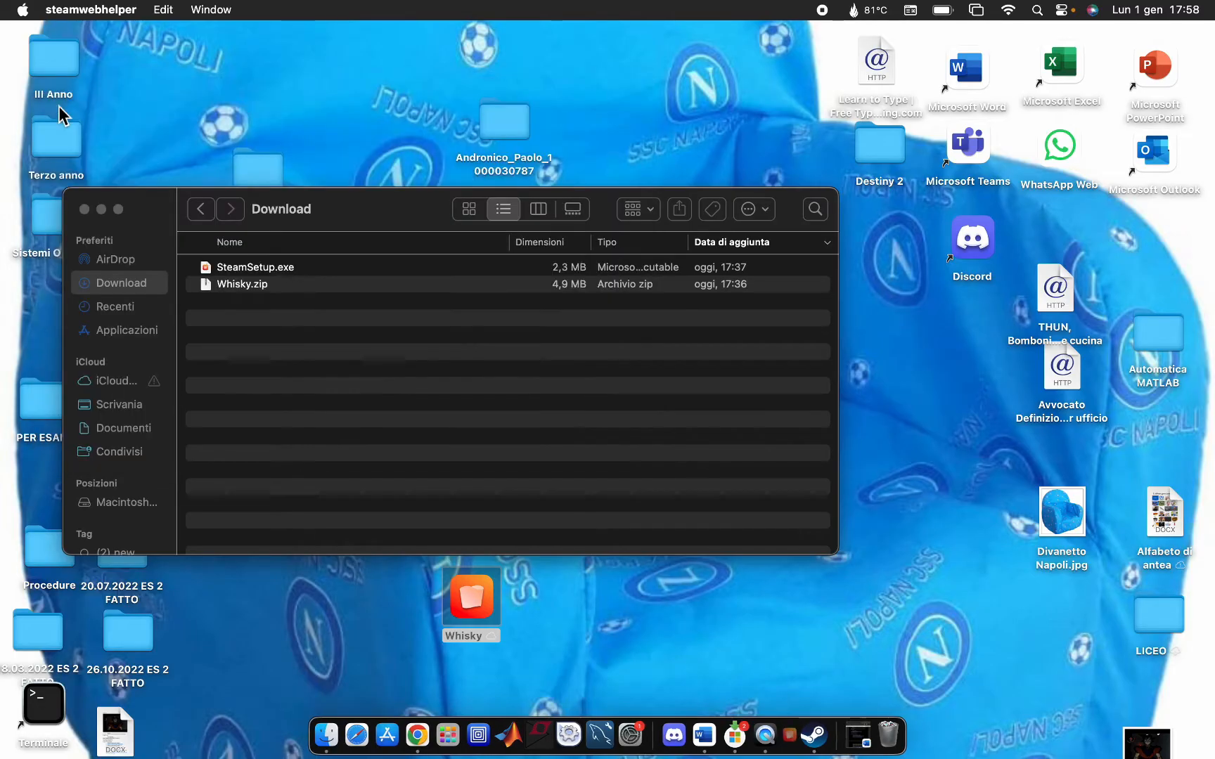
double_click(481, 601)
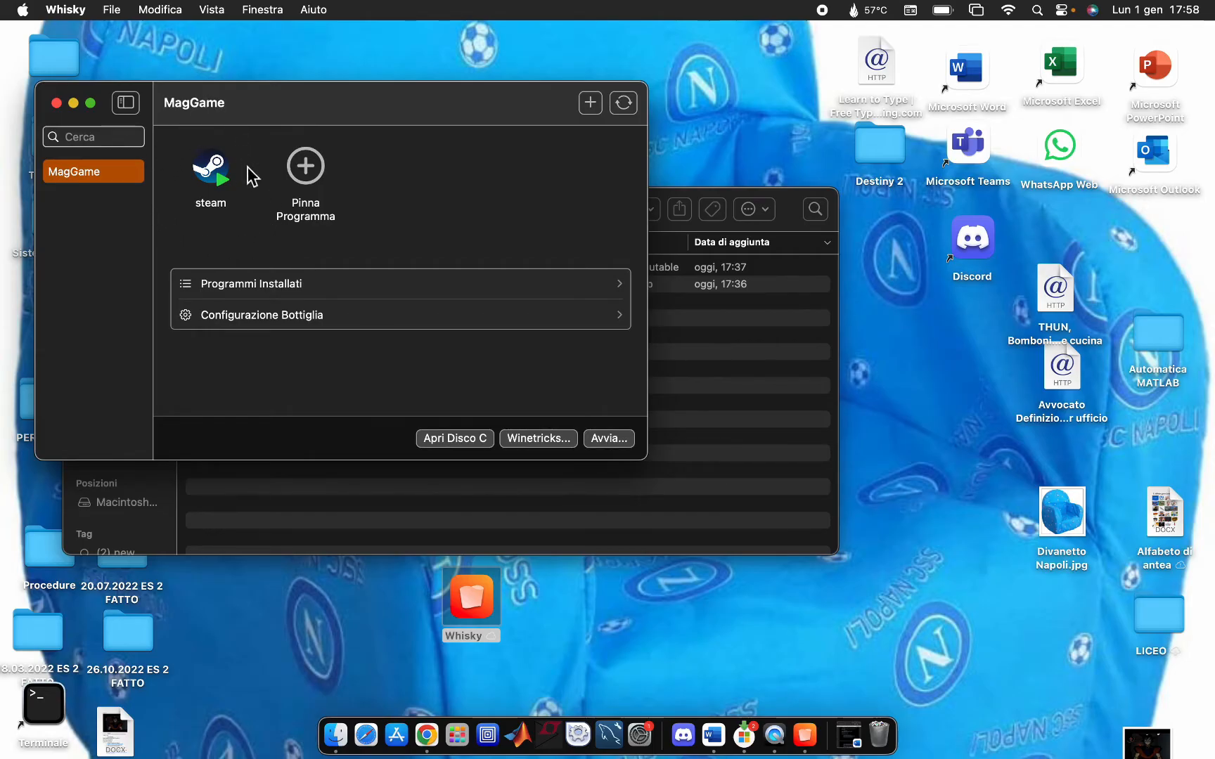
- Check the MagGame bottle's installed programs for steam.exe and launch the pinned Steam program
left_click(287, 285)
mouse_move(204, 184)
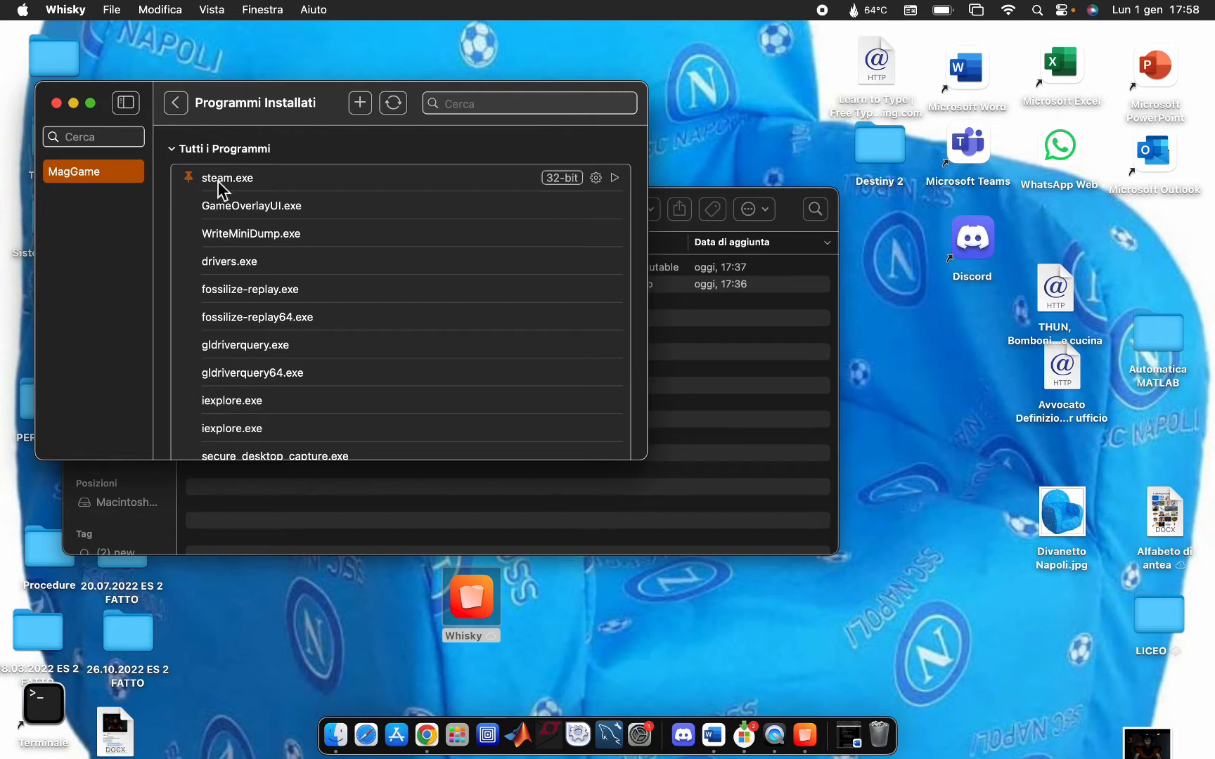
left_click(175, 103)
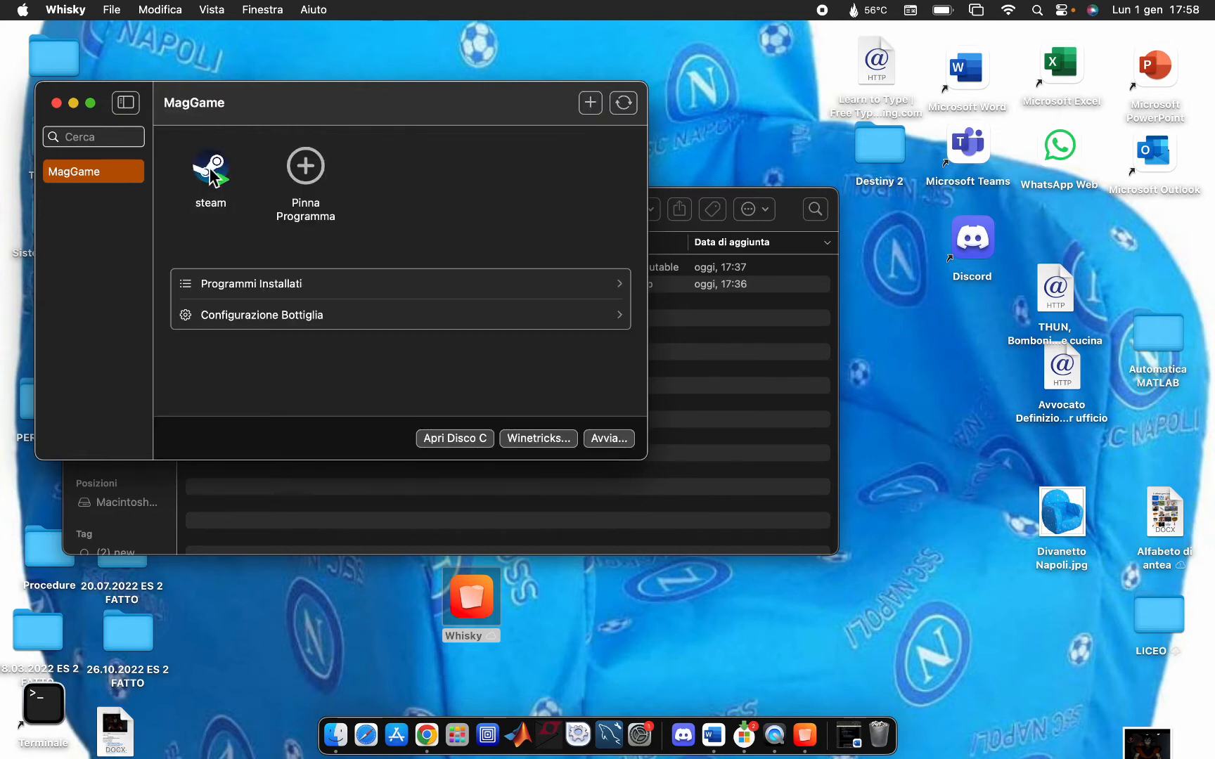
left_click(220, 181)
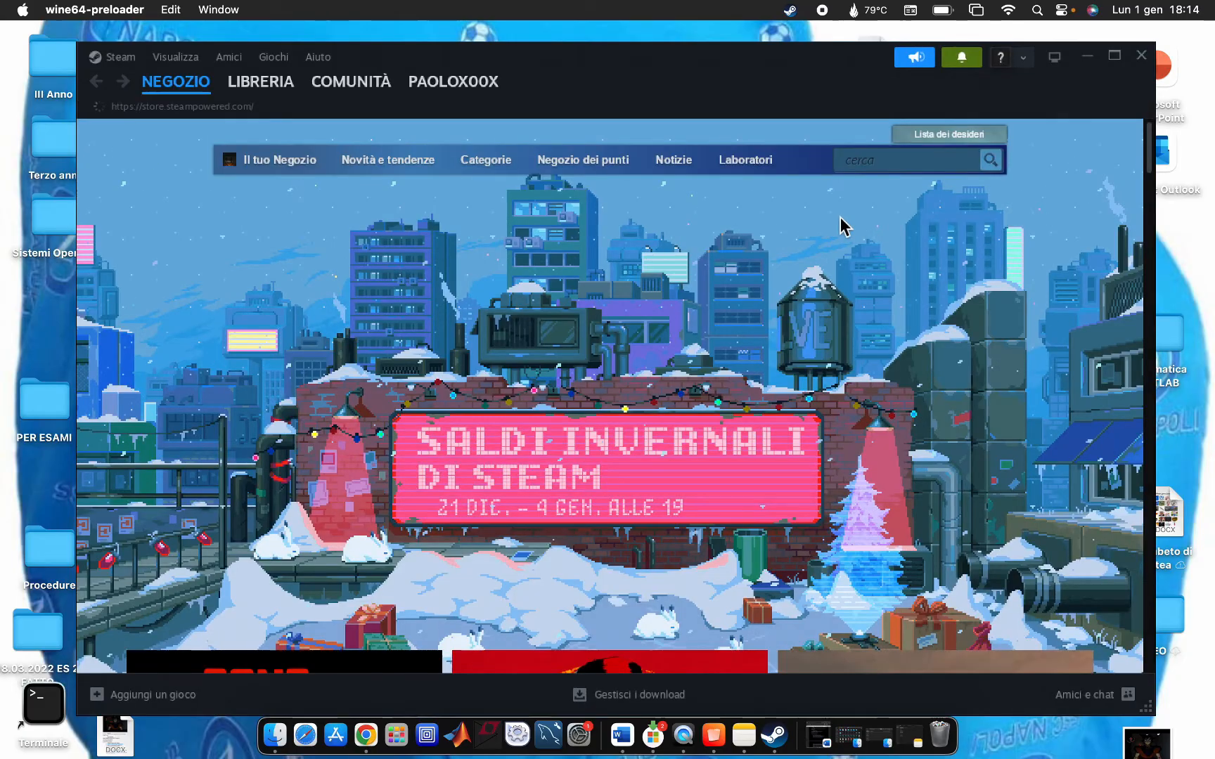
- Find Lethal Company in the Steam store and install it on the local disk (C:) with desktop and Start menu shortcuts
left_click(870, 160)
type("lethal comp")
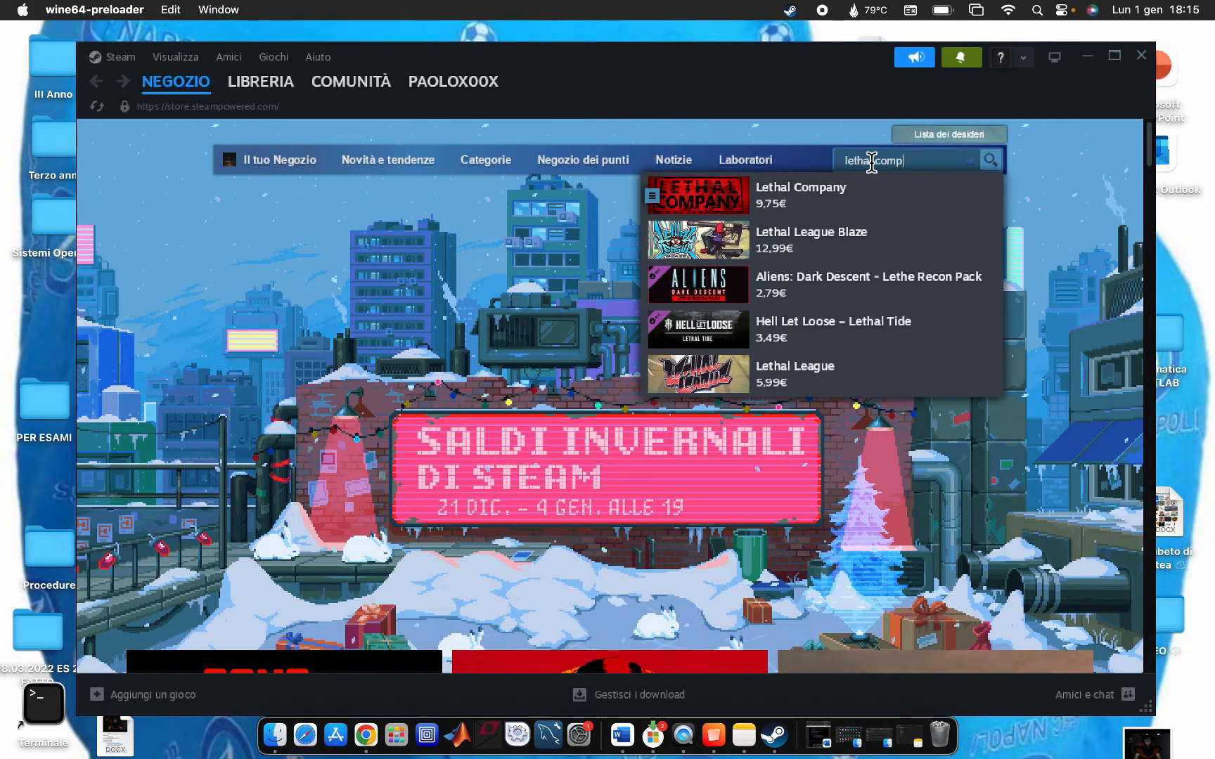
left_click(808, 197)
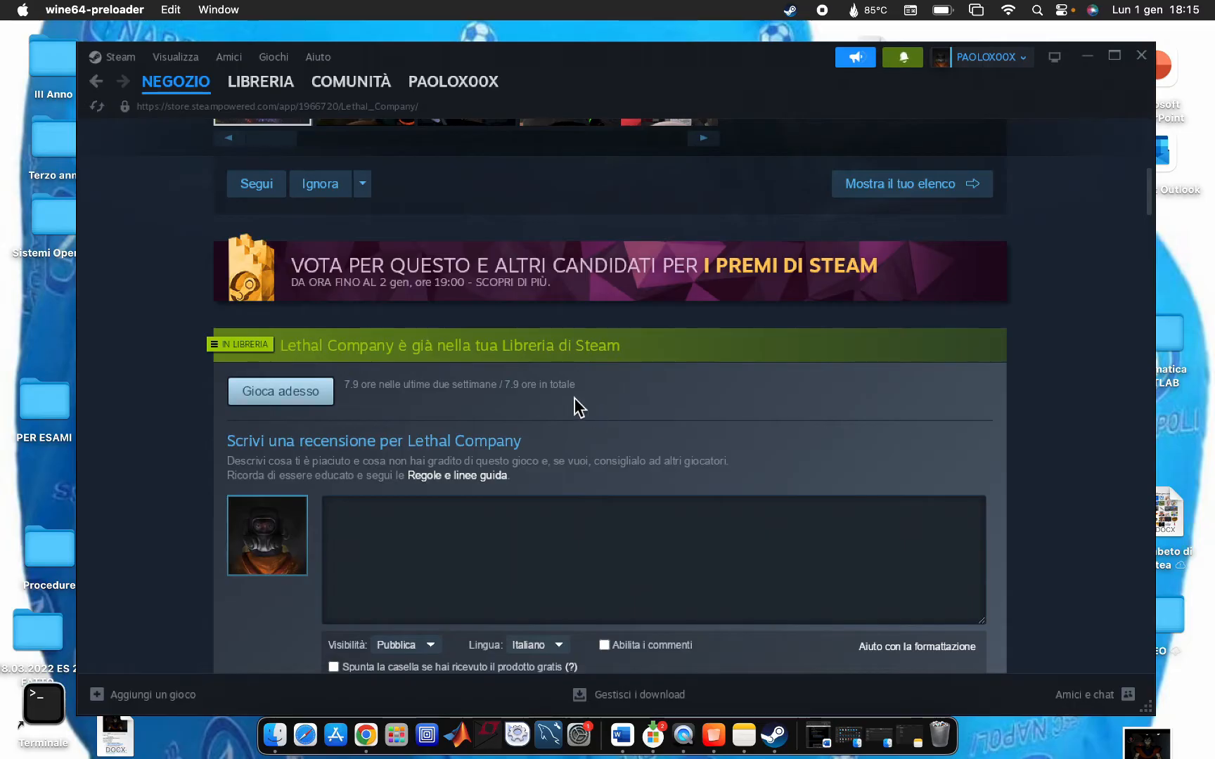
left_click(301, 398)
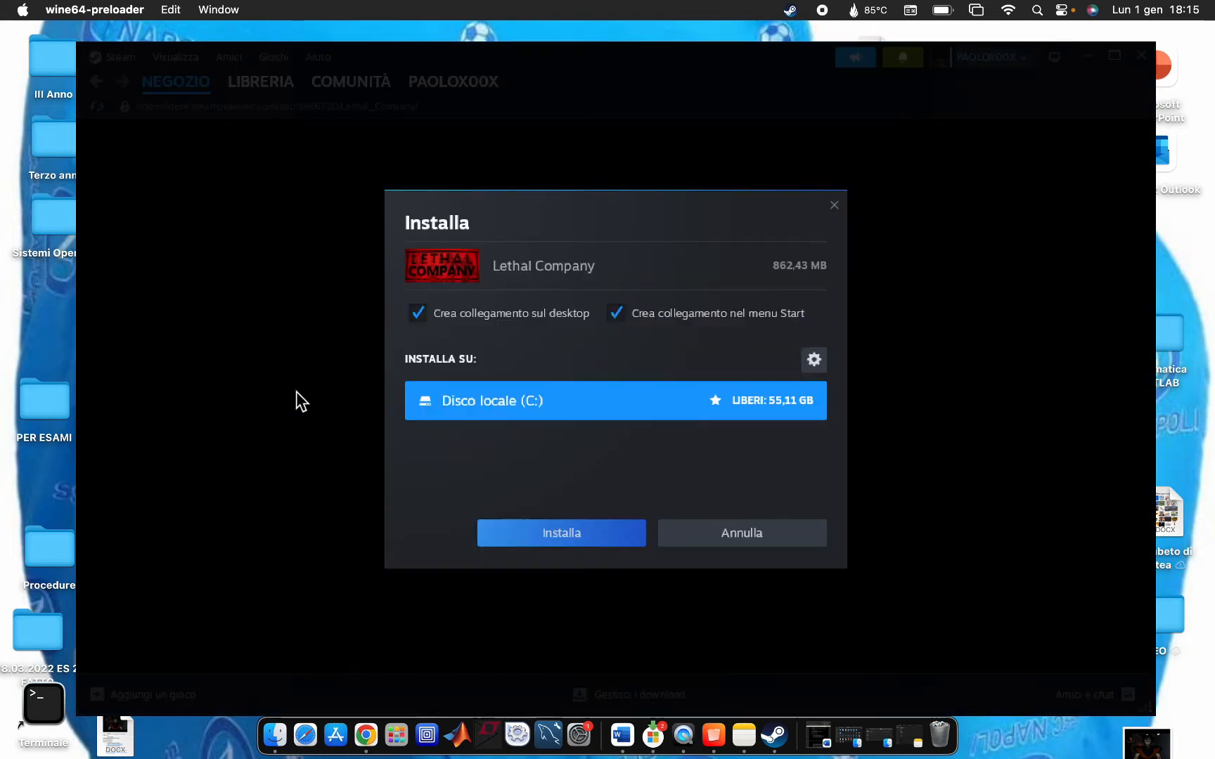
left_click(542, 536)
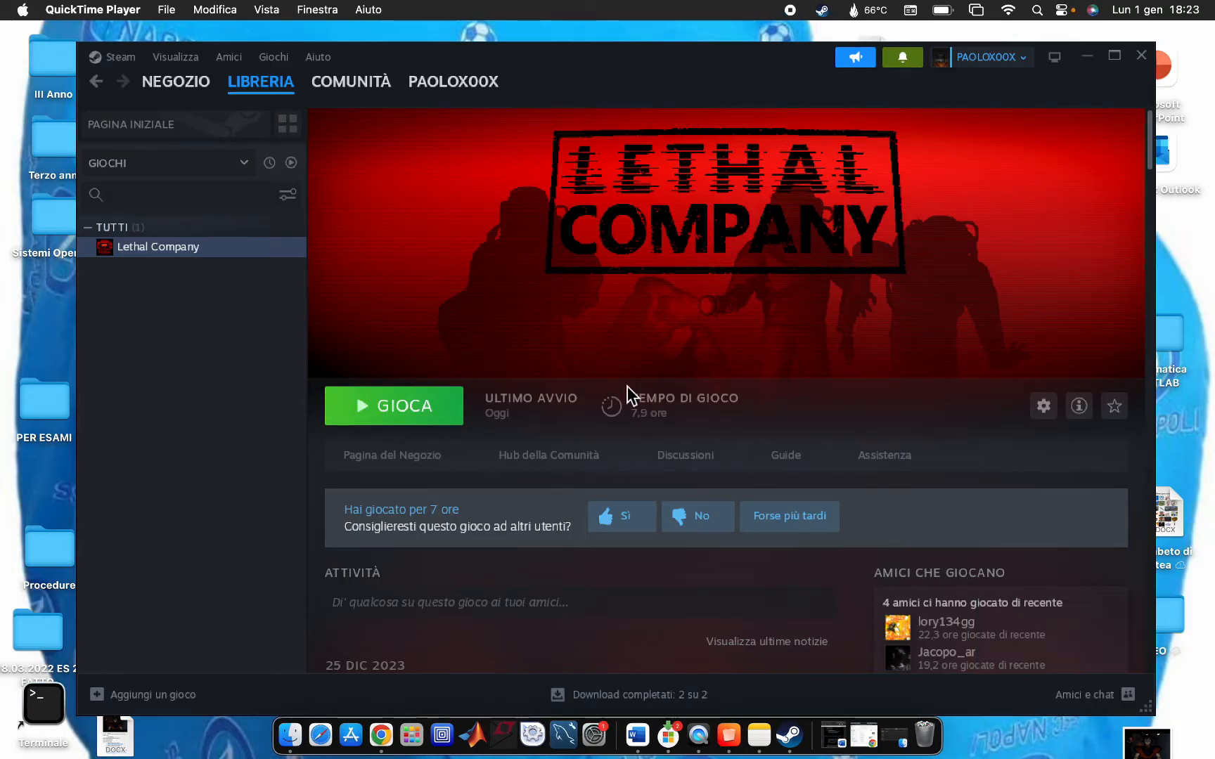
- Launch Lethal Company from the Steam library in Online mode and start a game session aboard the ship
left_click(435, 415)
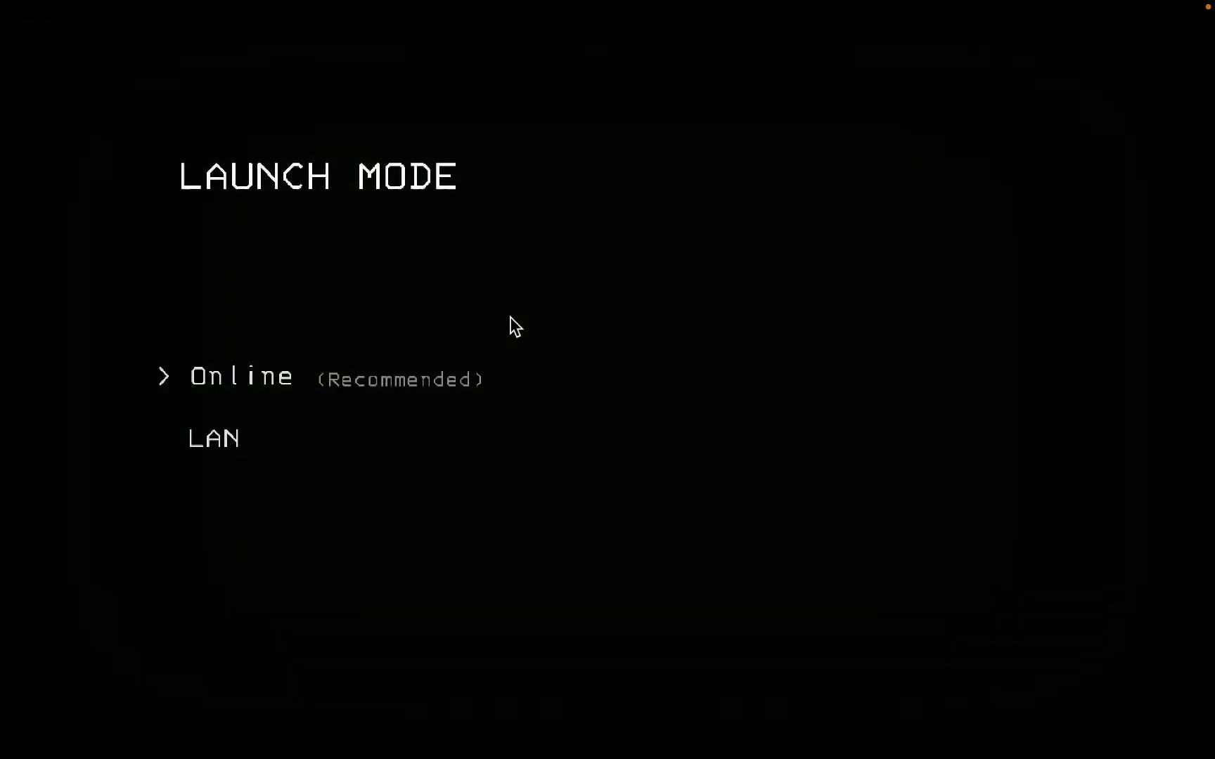
left_click(220, 376)
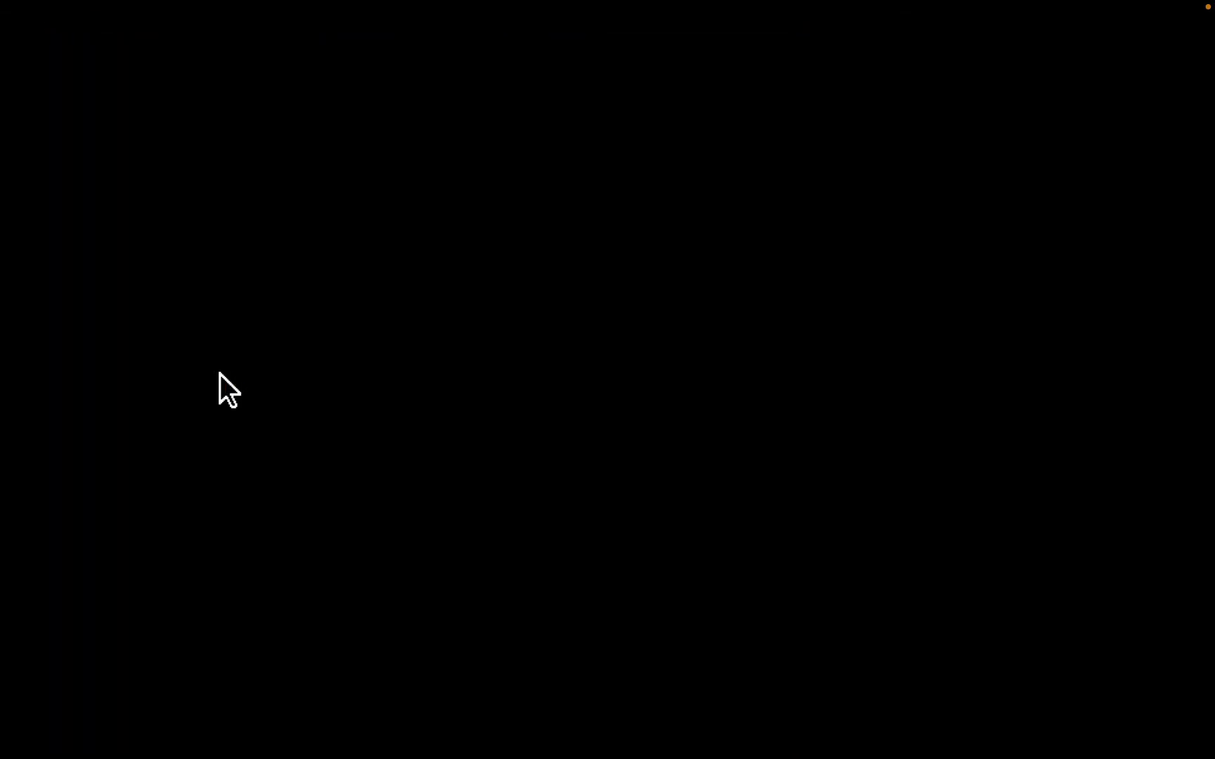
left_click(171, 491)
left_click(551, 434)
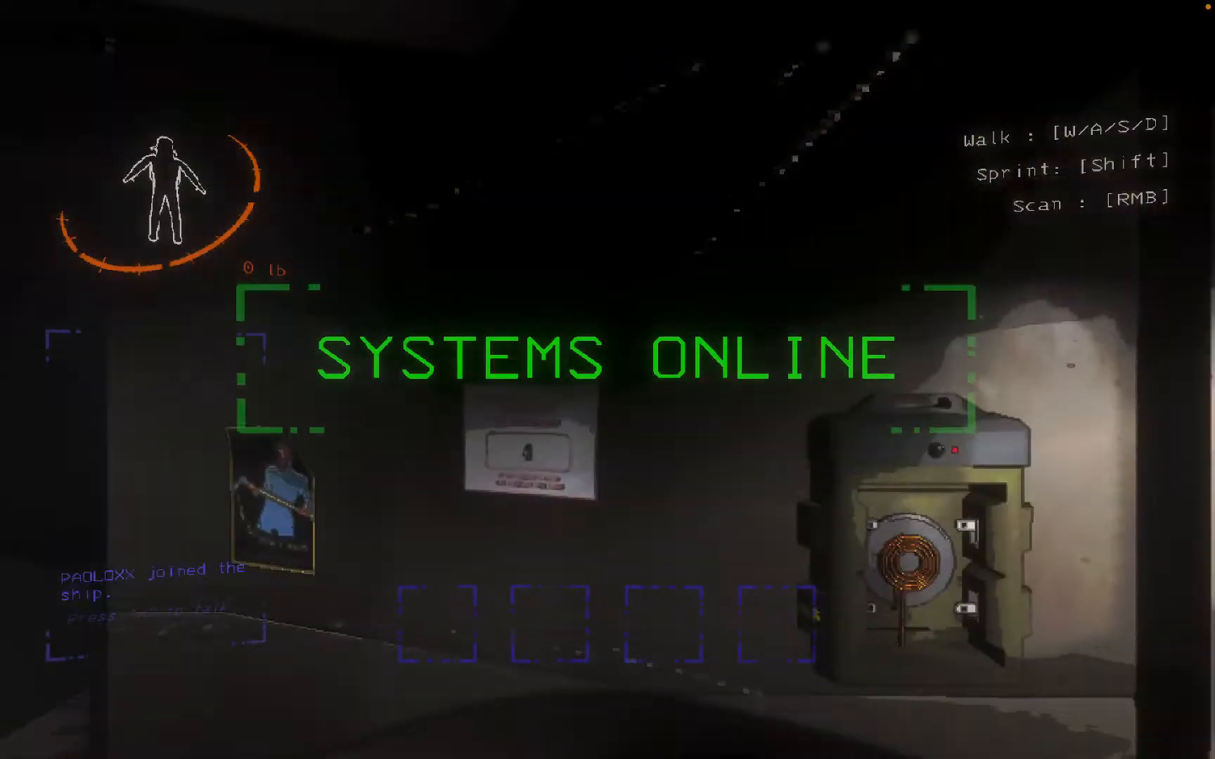
- Leave the running game session and quit Lethal Company back to Steam
key("Escape")
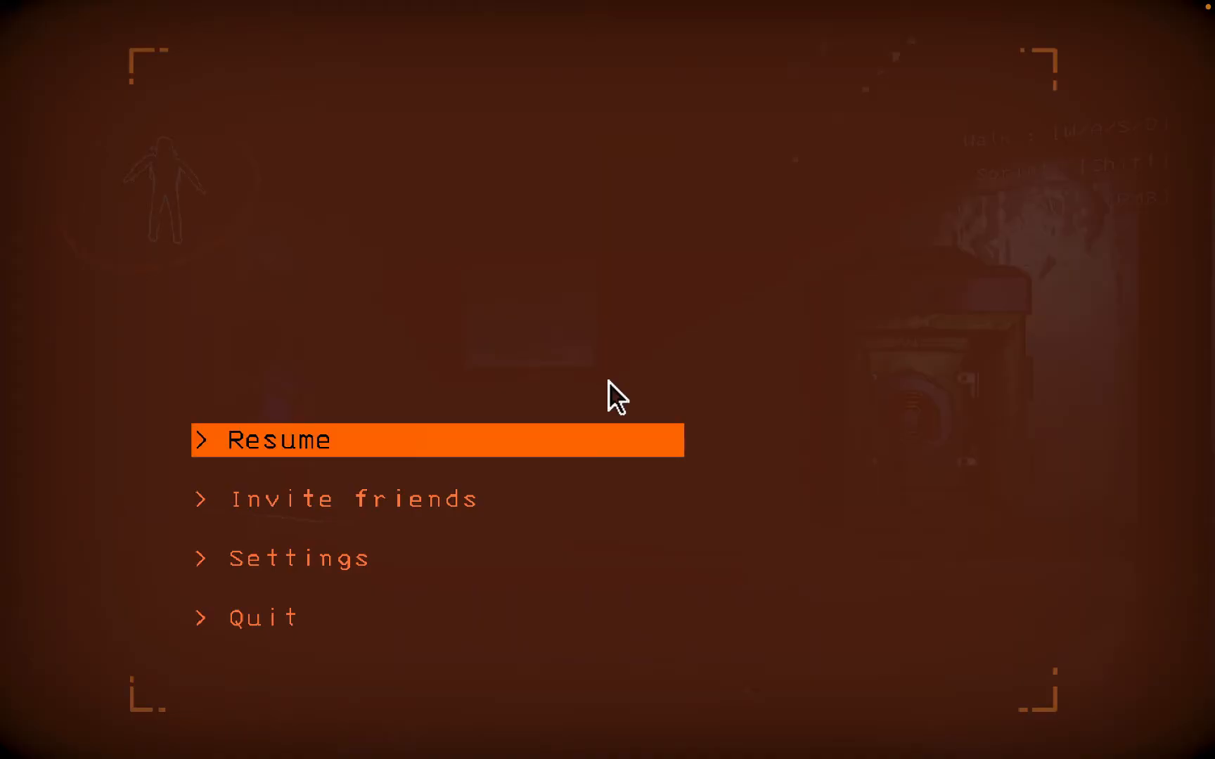
left_click(310, 608)
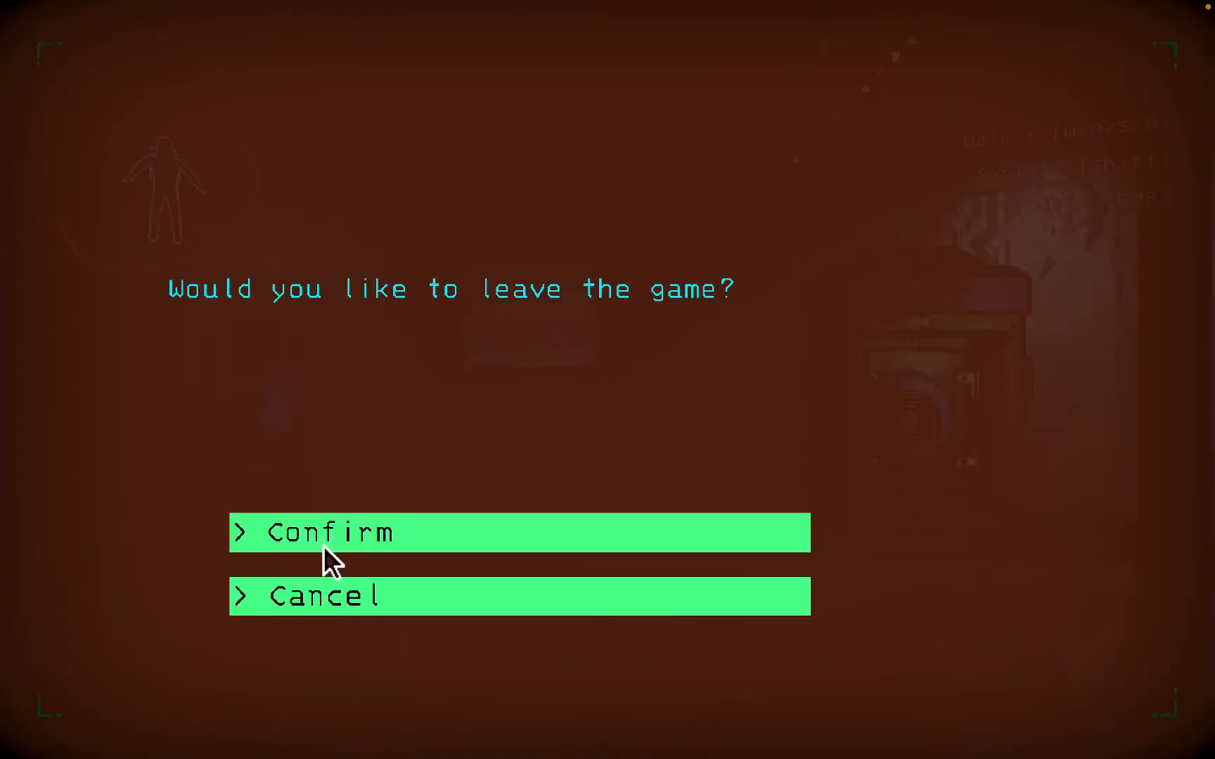
left_click(324, 547)
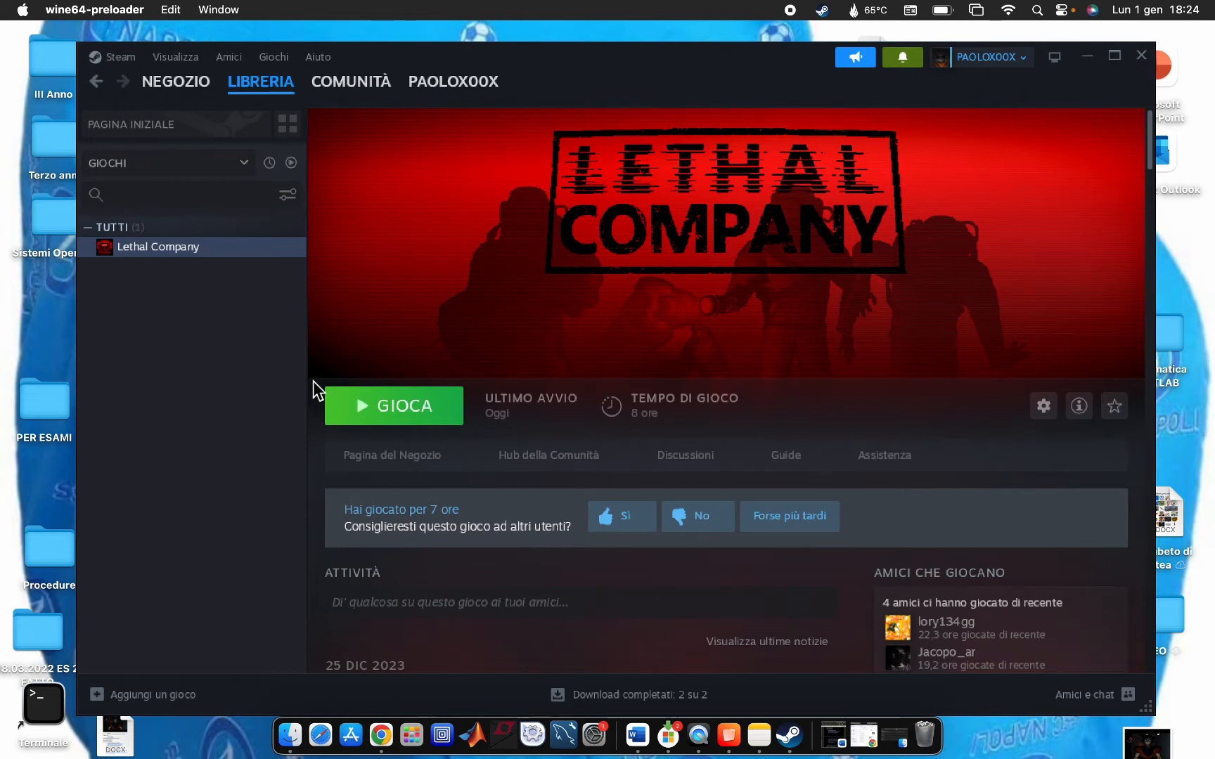
- Switch to Thunderstore's Lethal Company mods in Chrome and manually download the BepInExPack mod
left_click(870, 733)
left_click(200, 39)
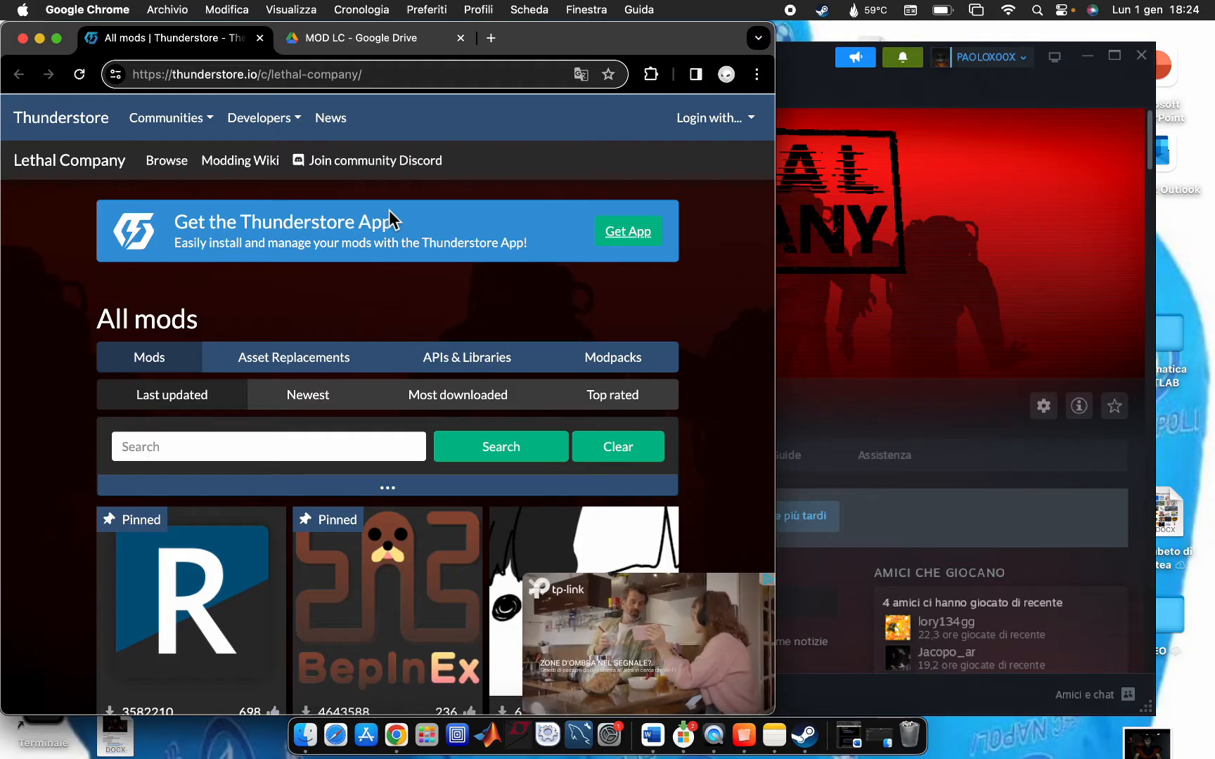
scroll(318, 446, "down", 2)
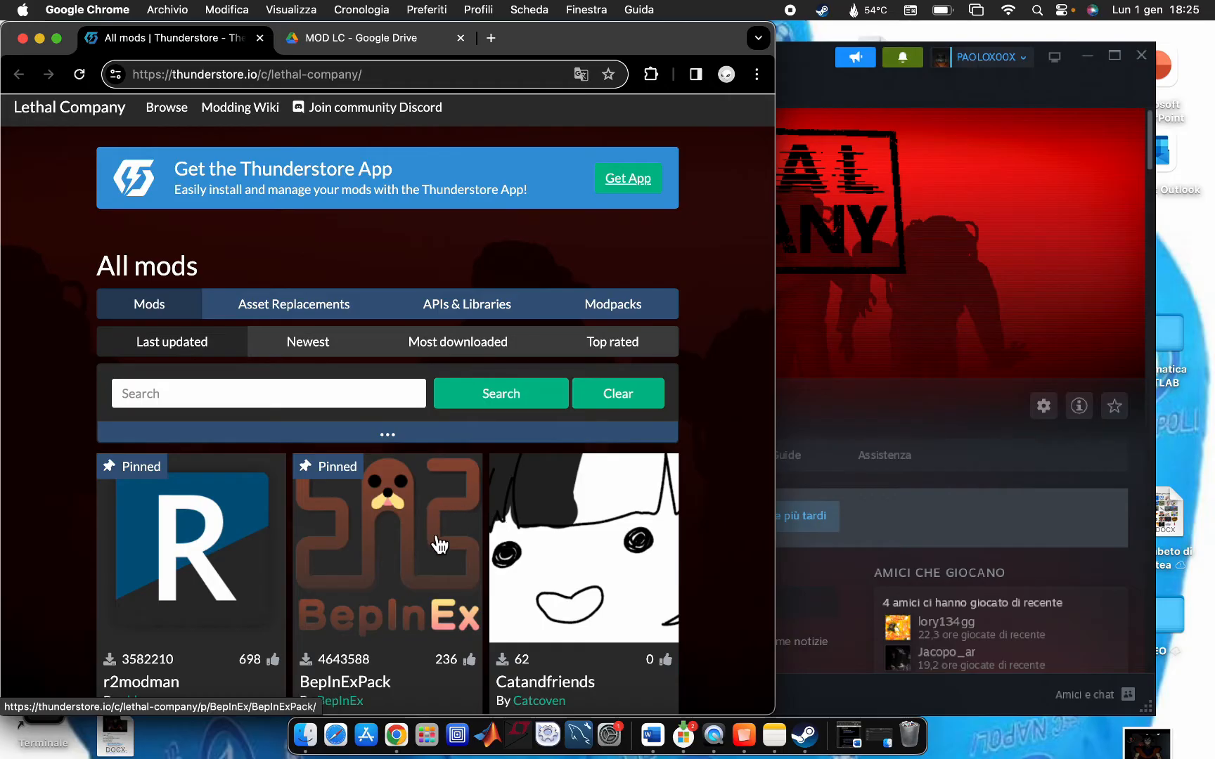
scroll(438, 520, "down", 2)
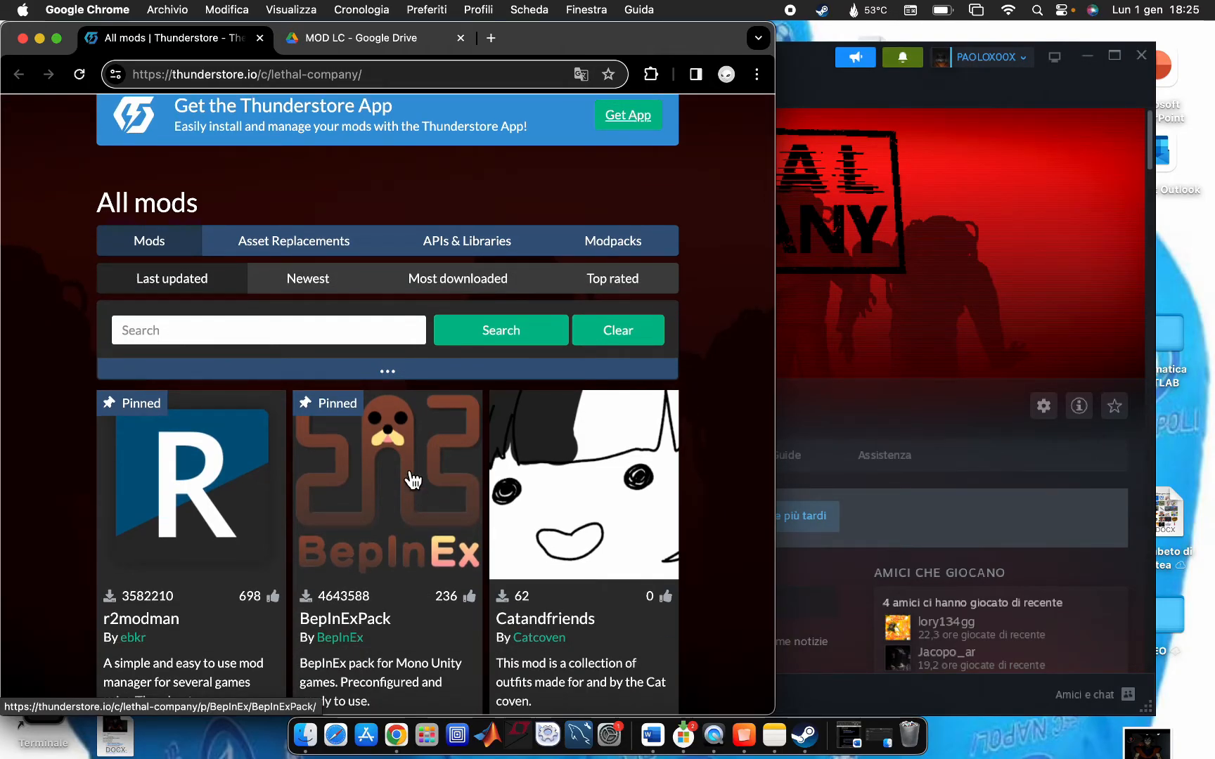
scroll(447, 475, "down", 5)
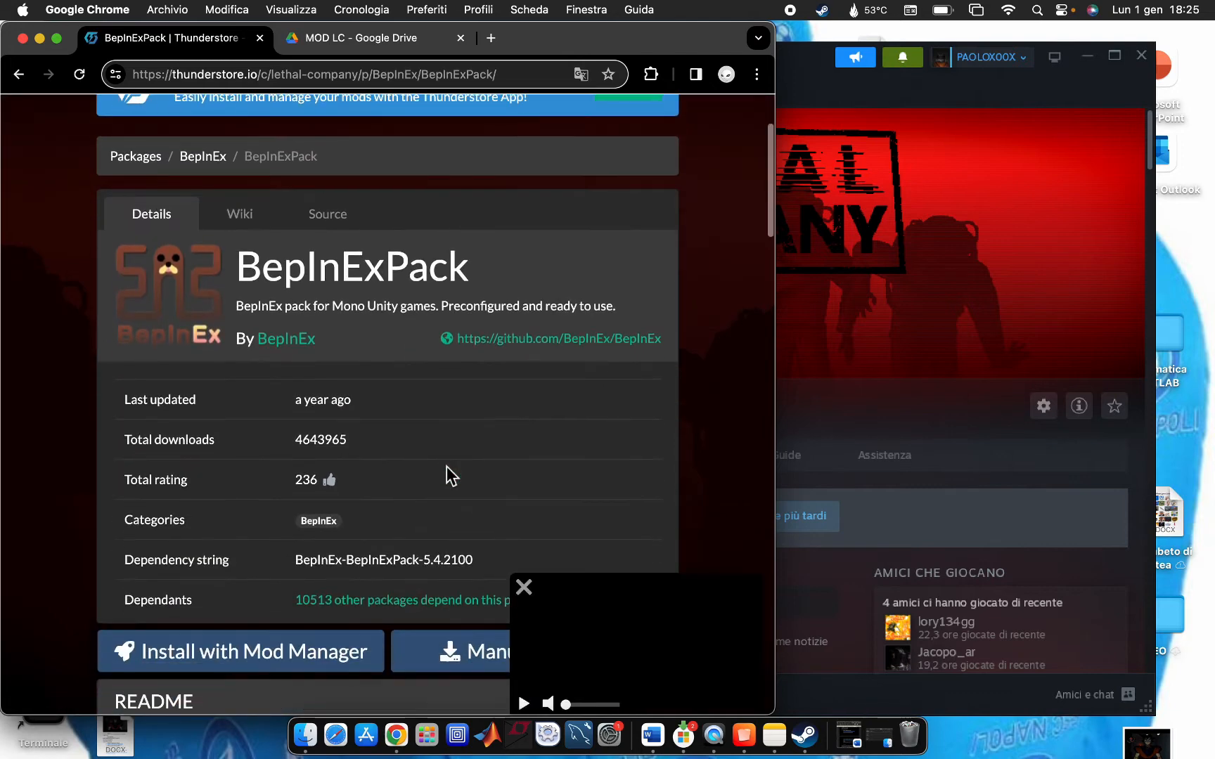
left_click(525, 588)
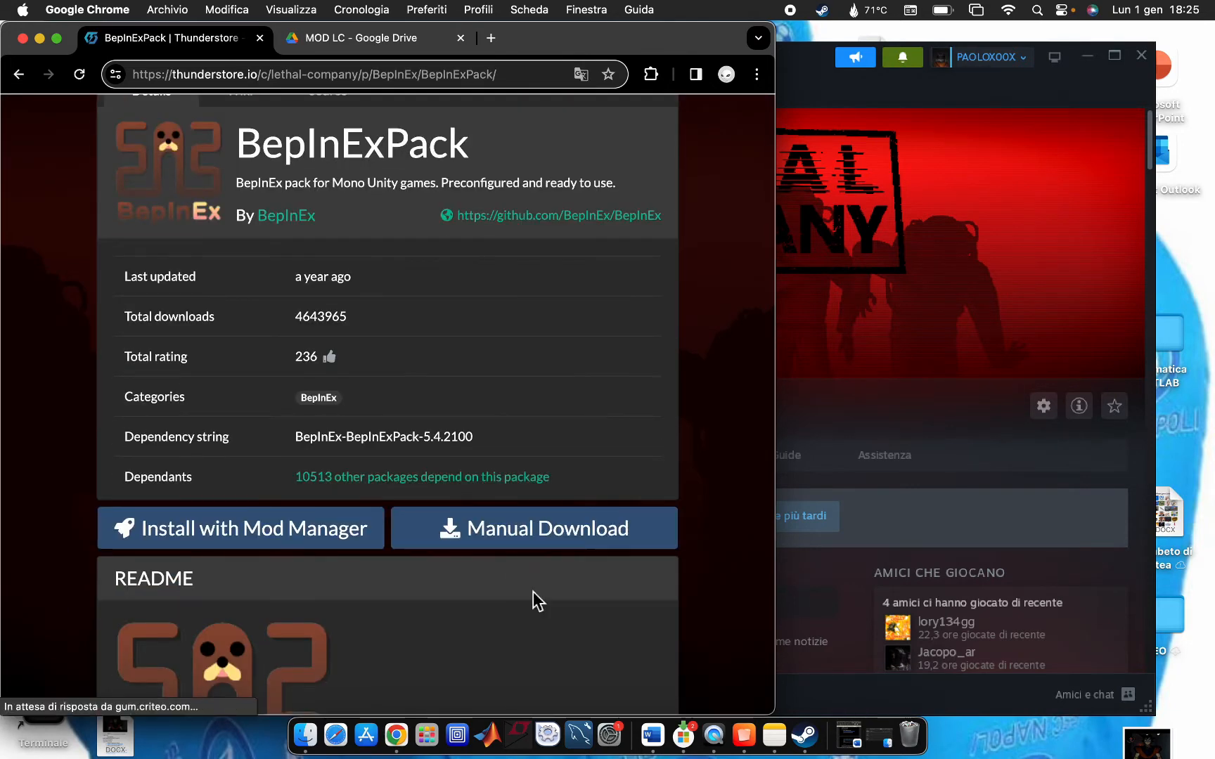
left_click(566, 532)
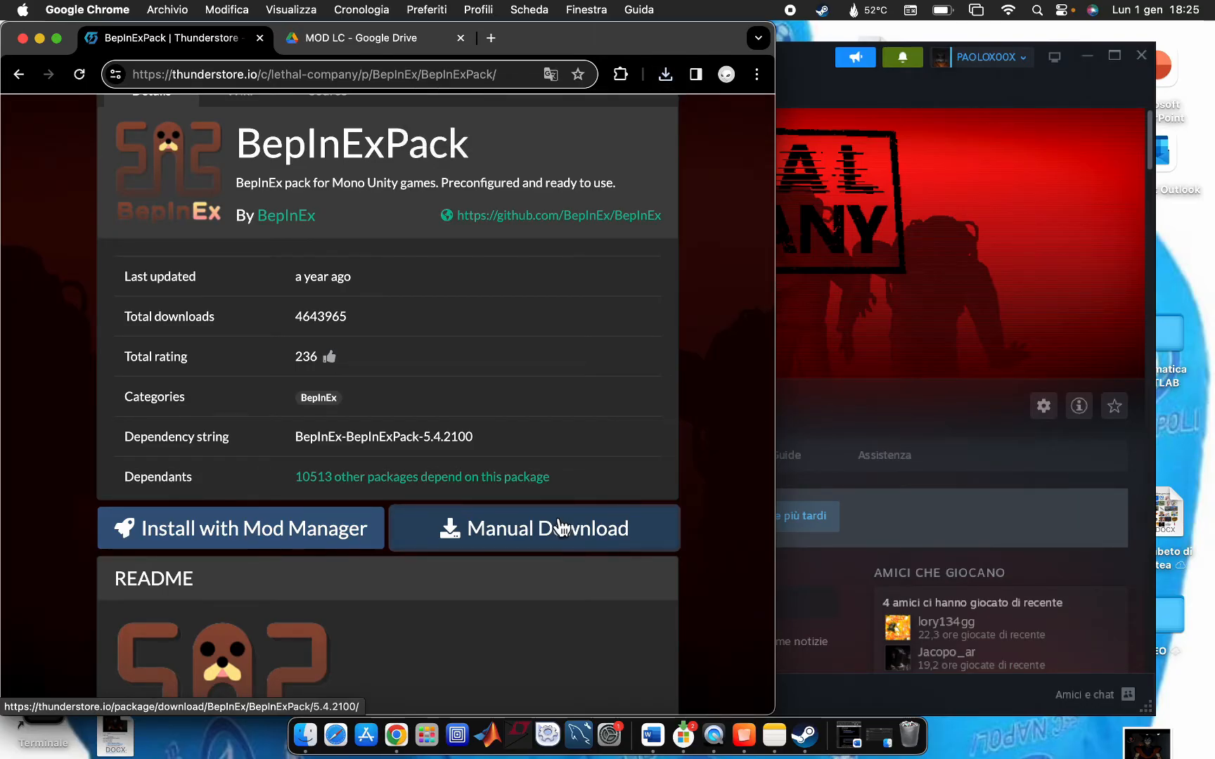
- Return to the mod list, search for "bigger lobby", and open the BiggerLobby page at its list of required mods
scroll(557, 527, "left", 5)
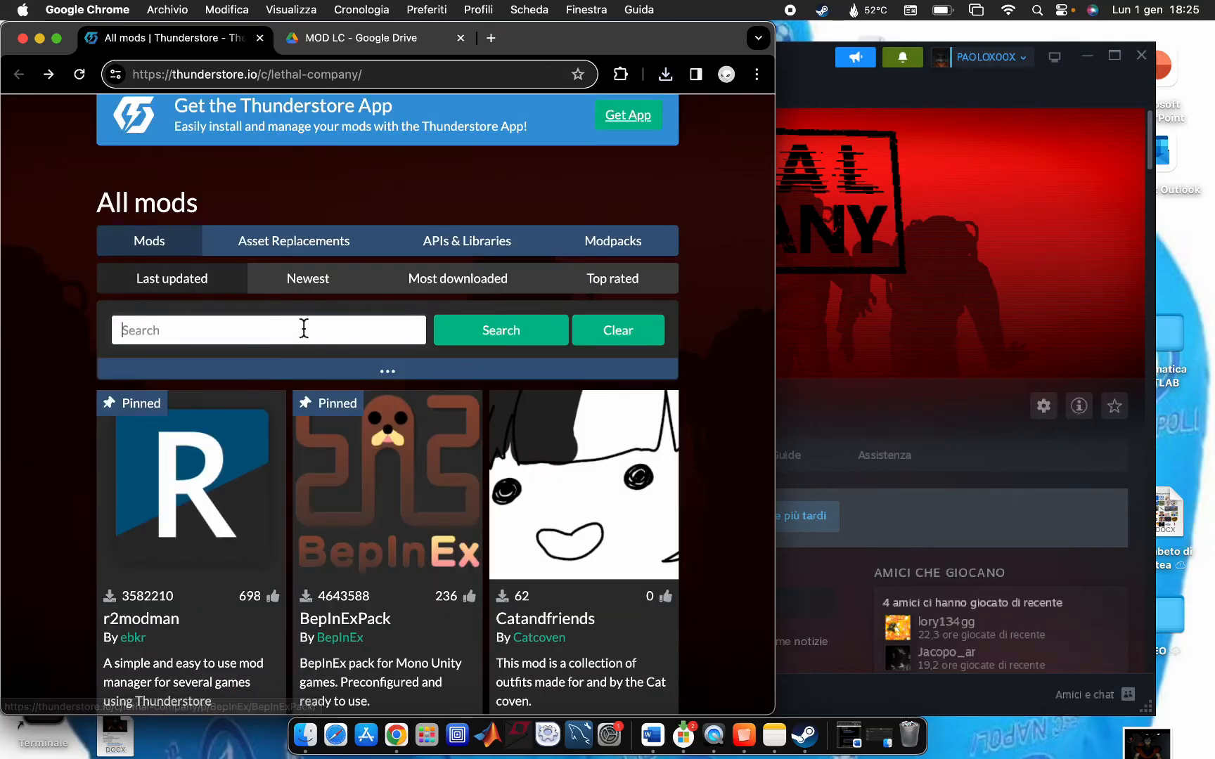
left_click(304, 328)
type("bigger ")
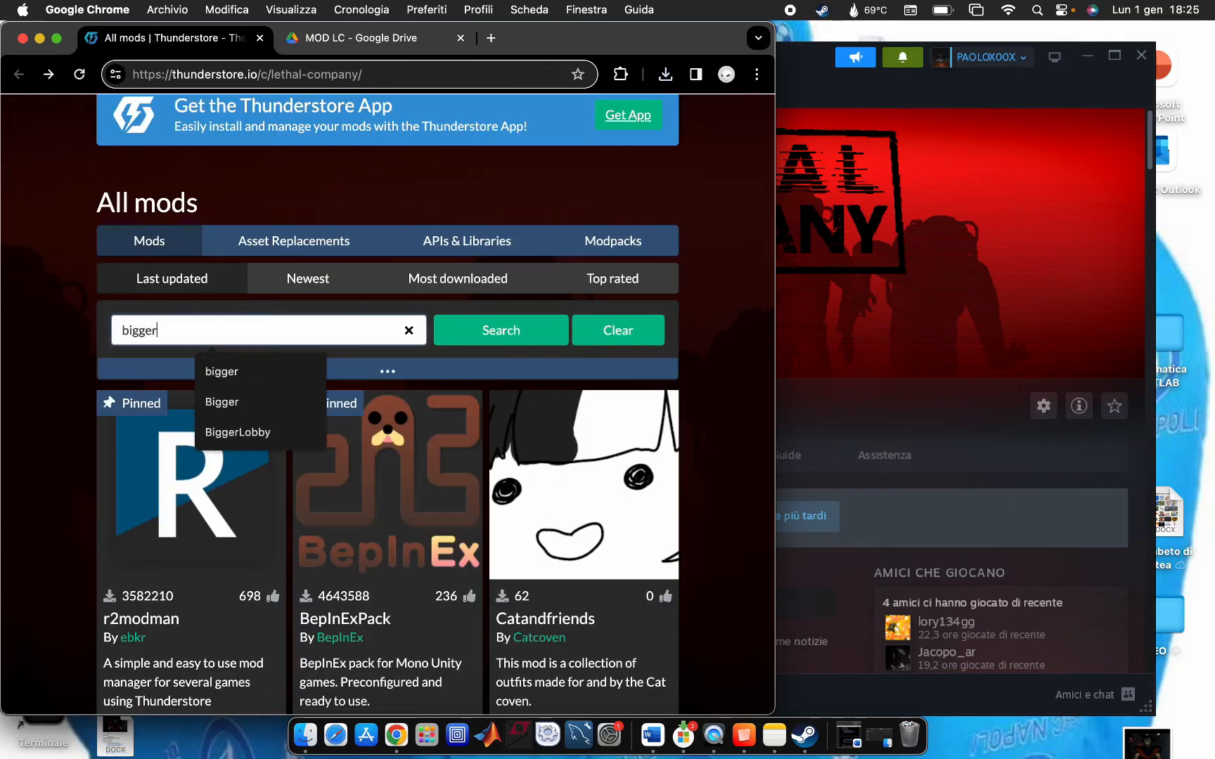
type("lobby")
key("Return")
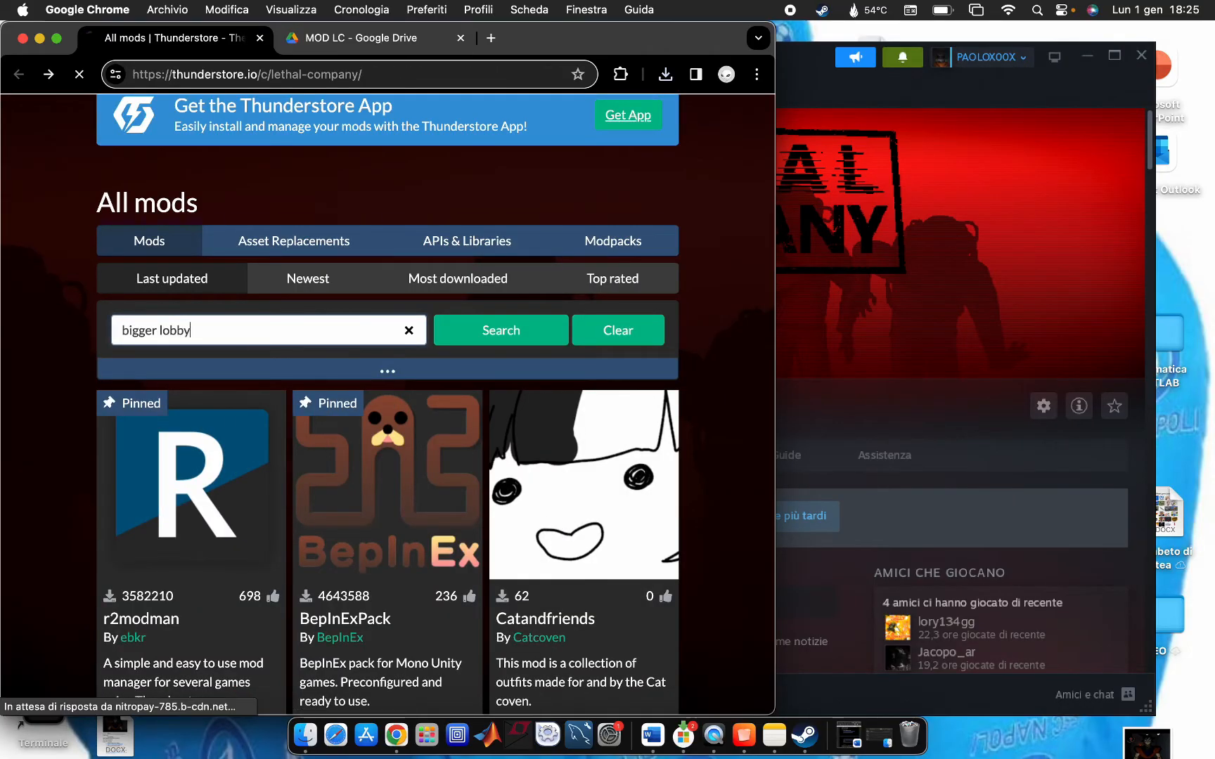
scroll(573, 460, "down", 10)
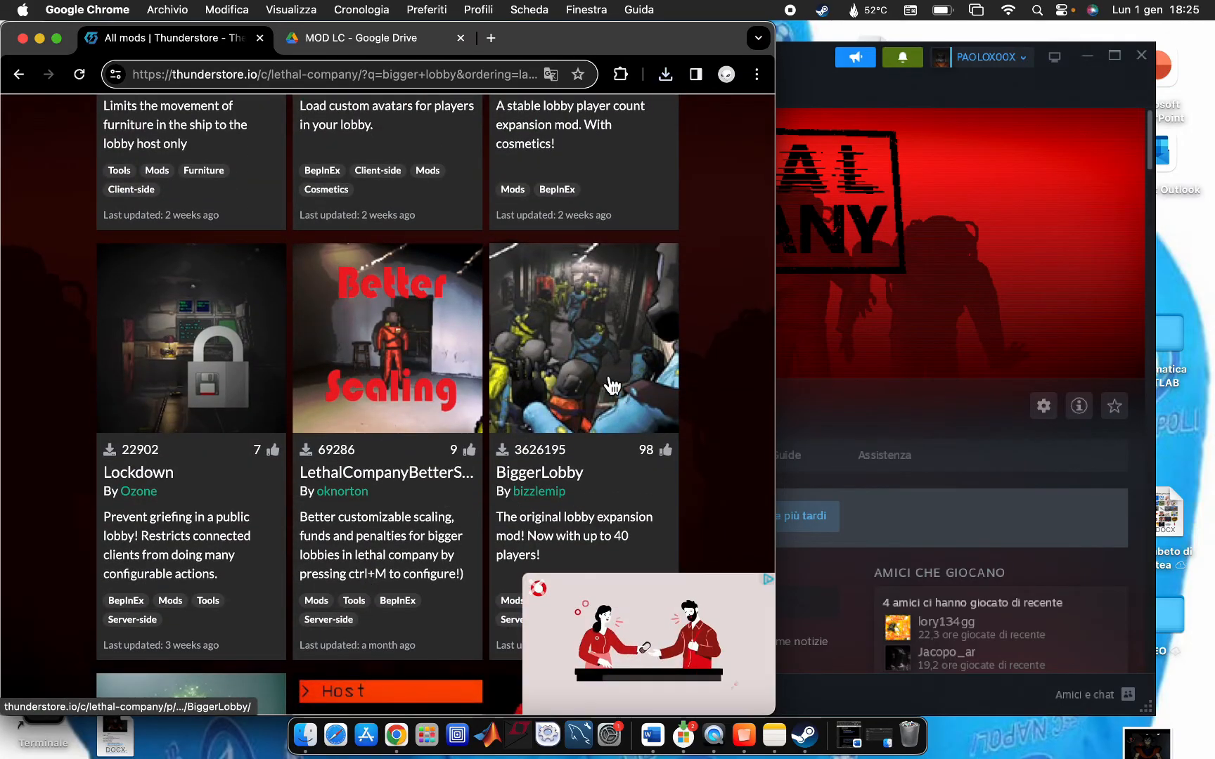
left_click(596, 402)
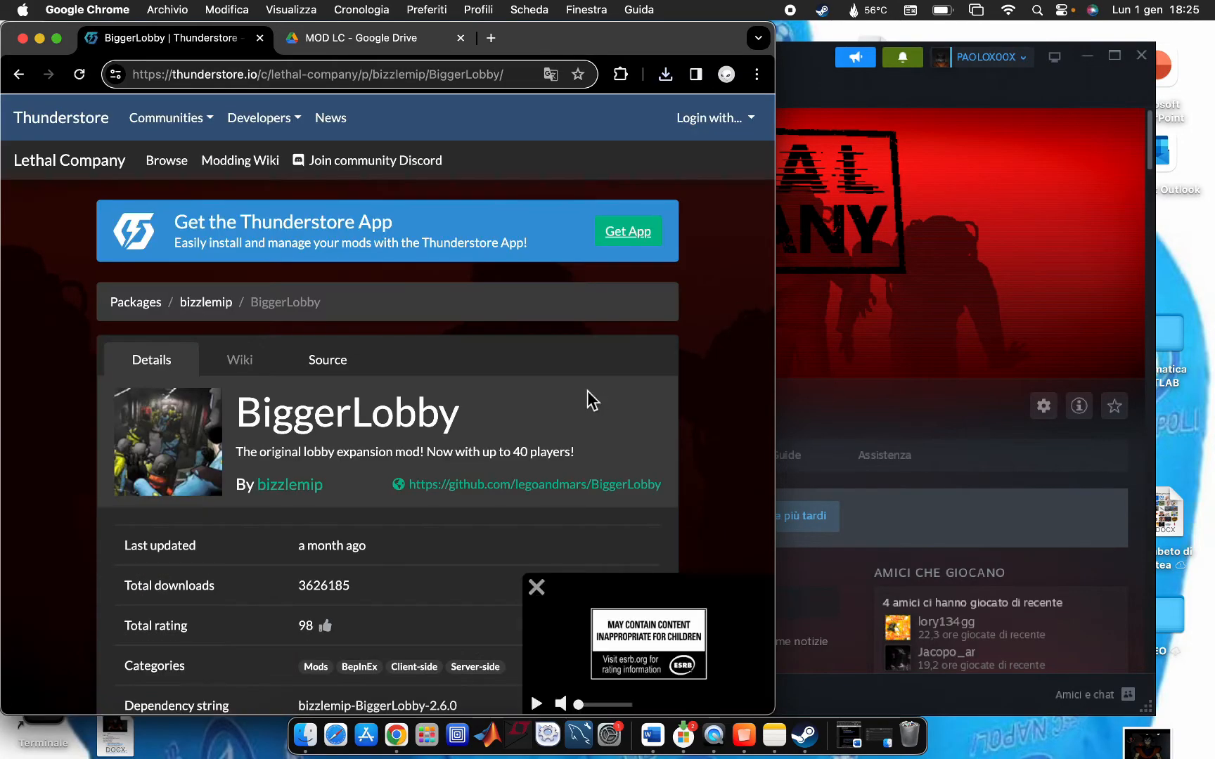
scroll(380, 391, "down", 5)
scroll(383, 397, "down", 3)
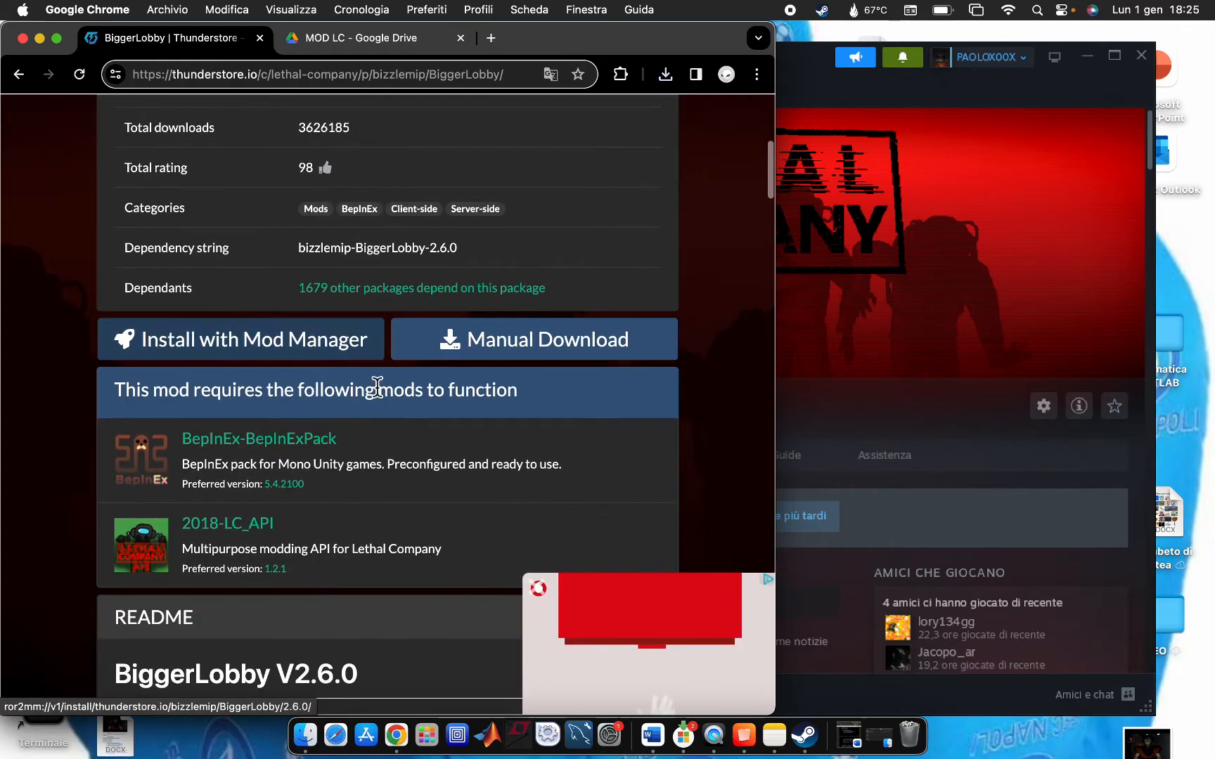
left_click_drag(116, 392, 551, 405)
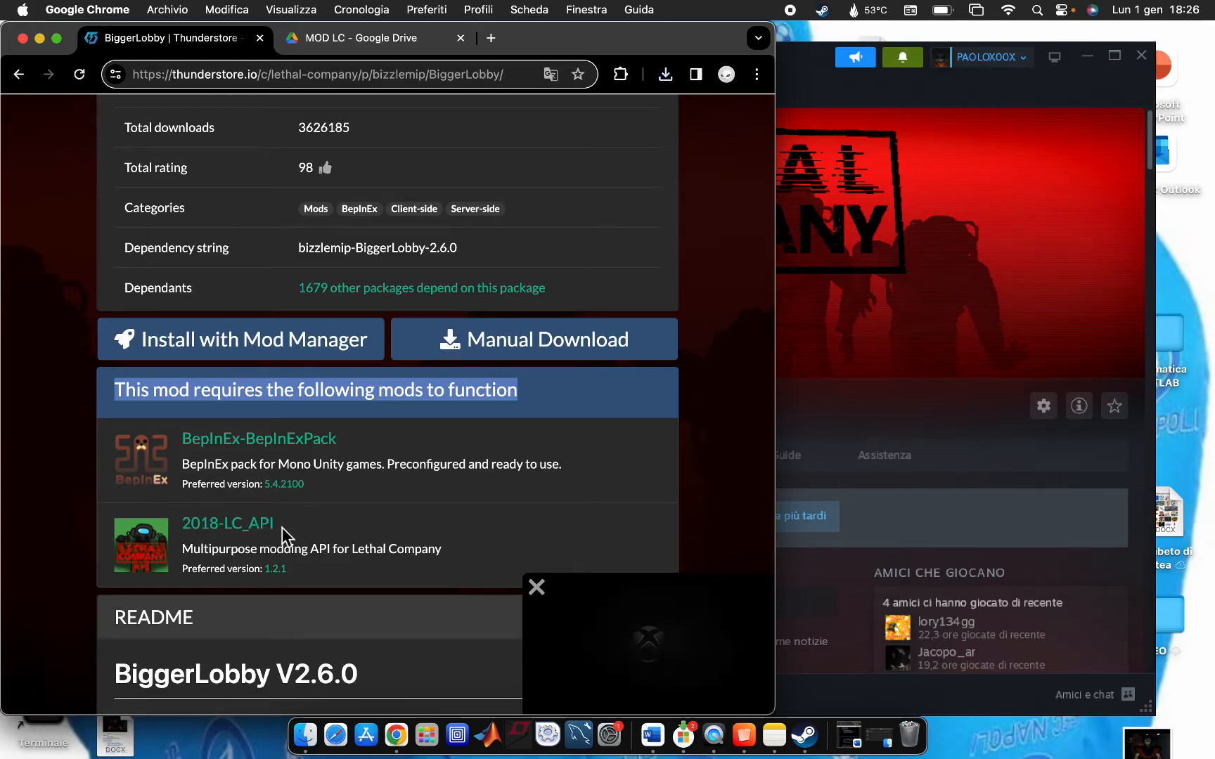
- Open the required 2018-LC_API mod and manually download its zip file
left_click(260, 529)
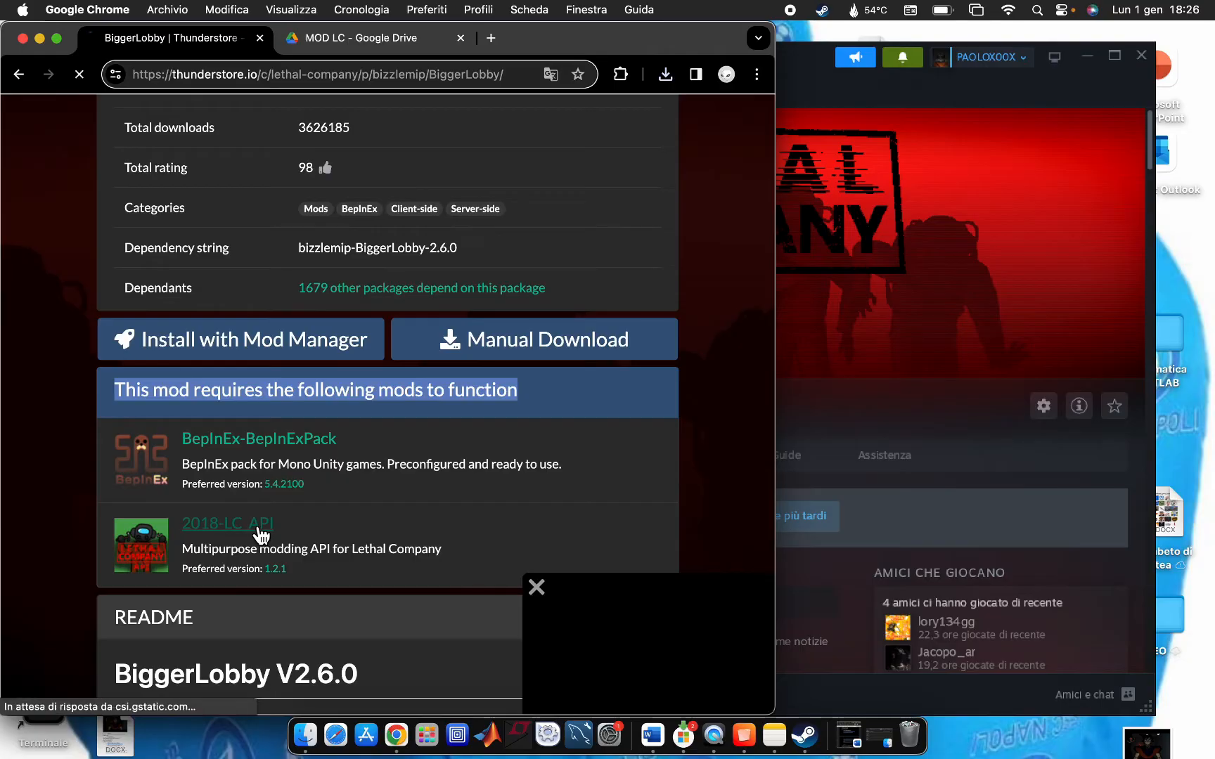
scroll(496, 556, "down", 3)
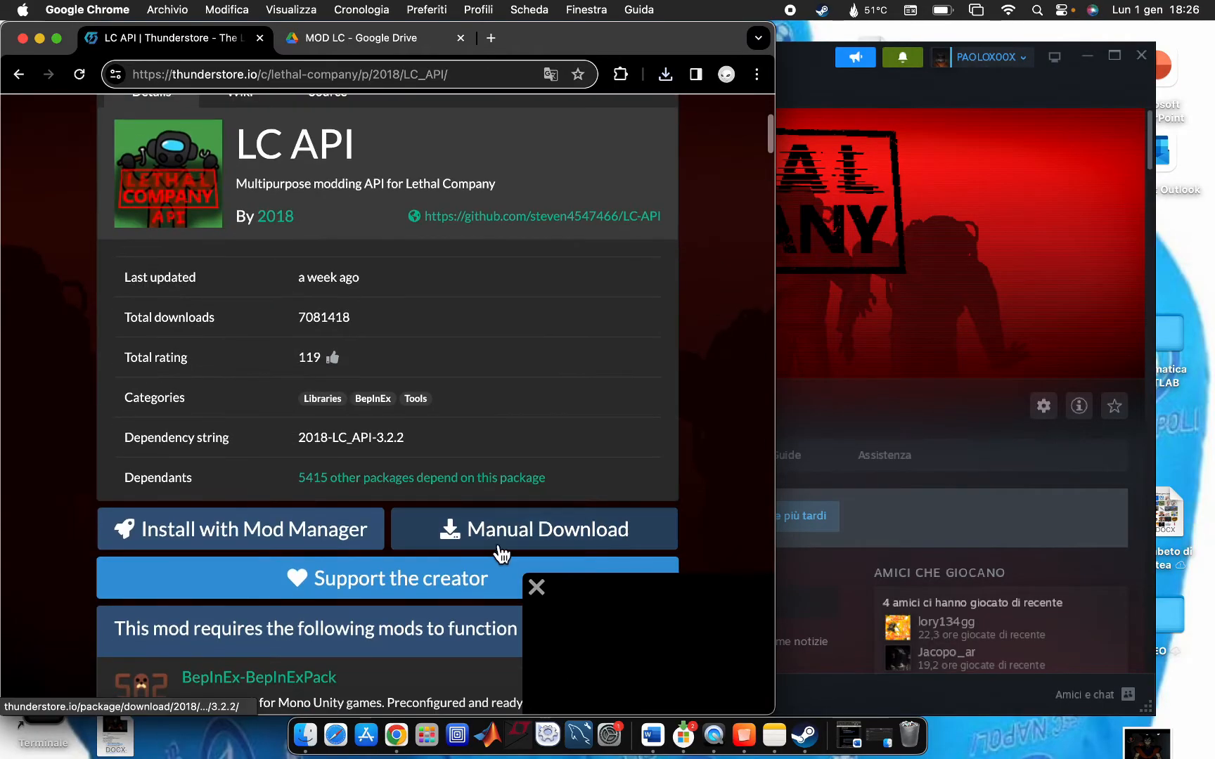
left_click(533, 534)
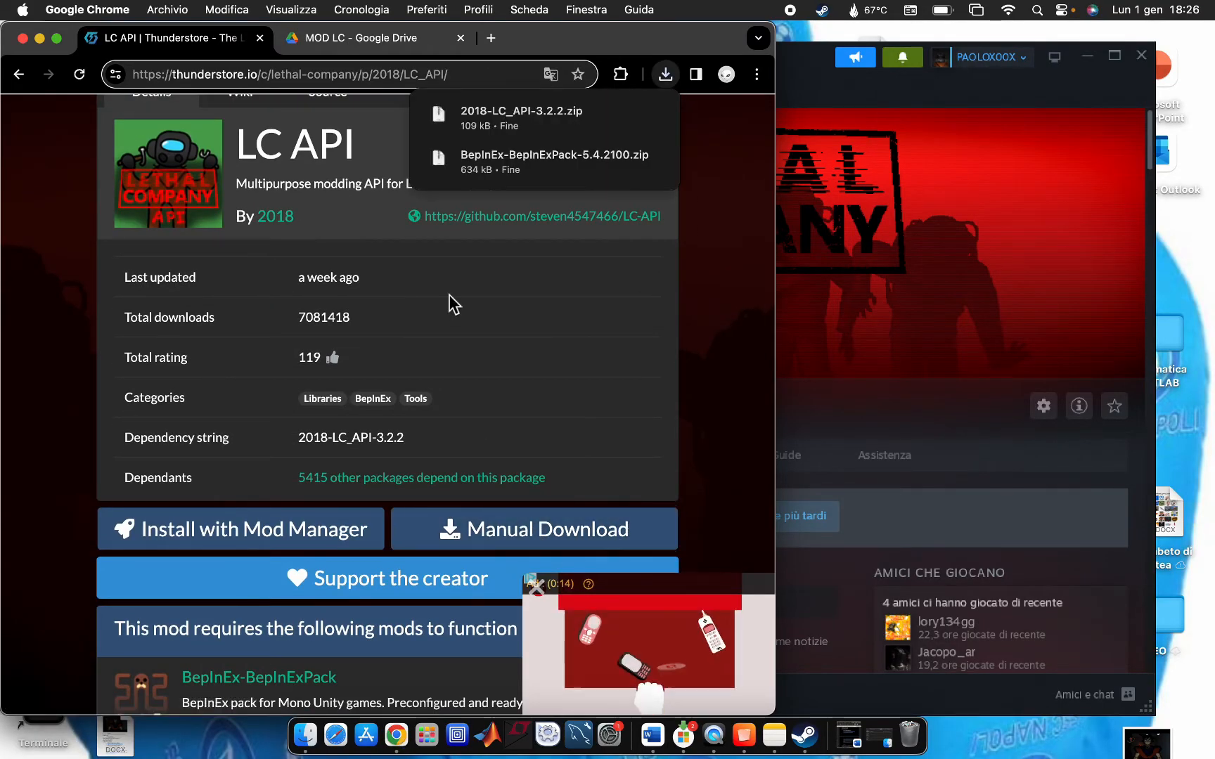
- Go back to the BiggerLobby page and manually download the mod
left_click(18, 74)
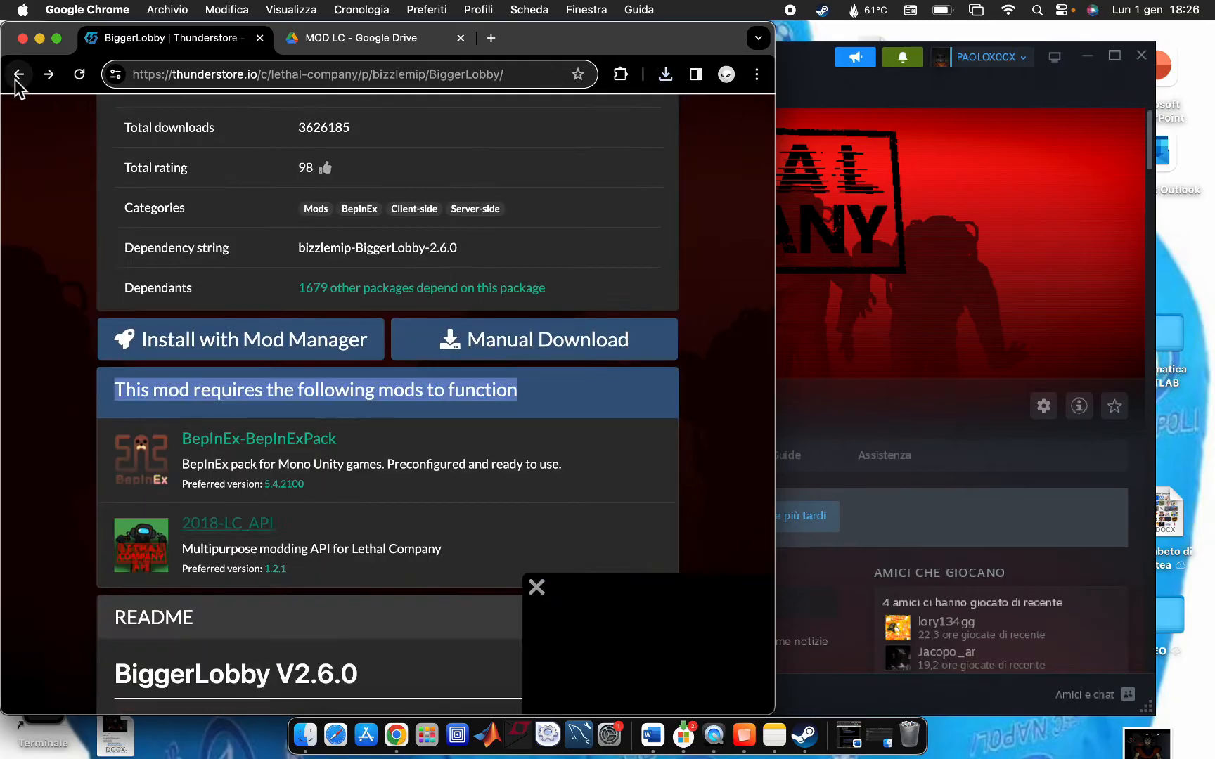
scroll(516, 260, "up", 5)
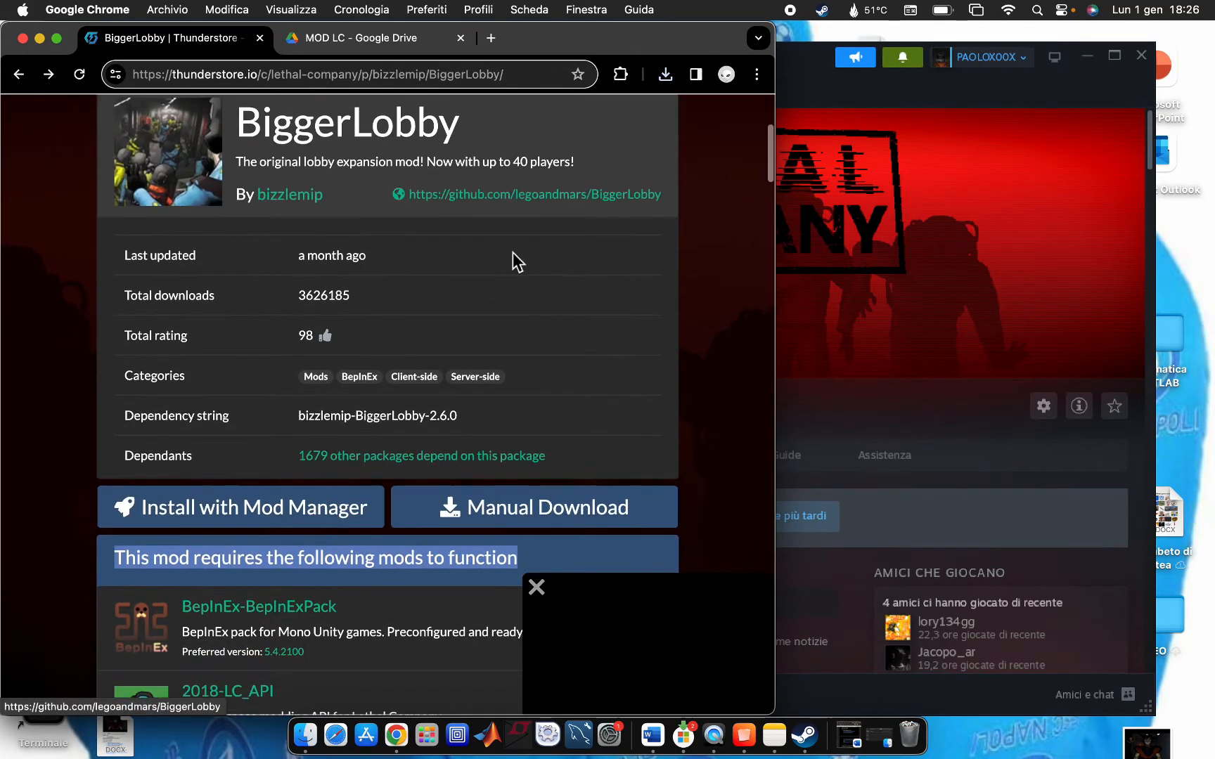
left_click(525, 515)
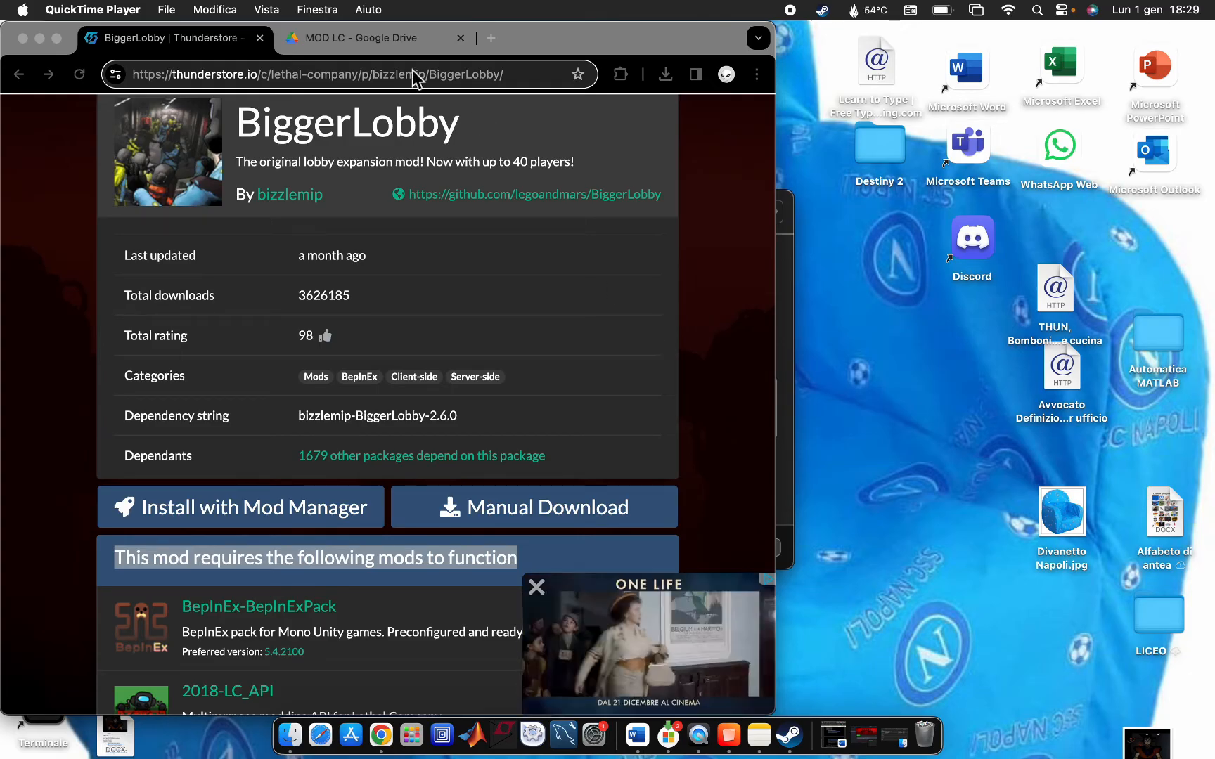
- Check the mod archives in Google Drive's MOD LC folder and minimise the browser window
left_click(380, 42)
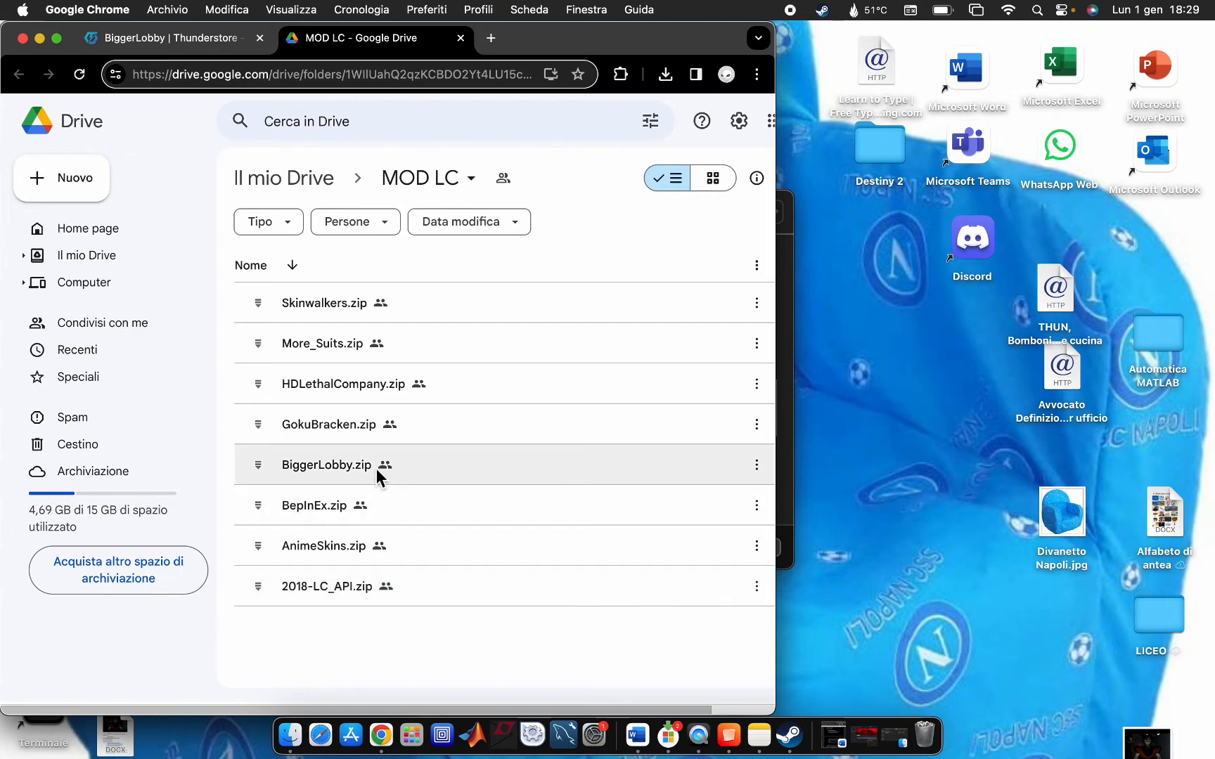
left_click(40, 39)
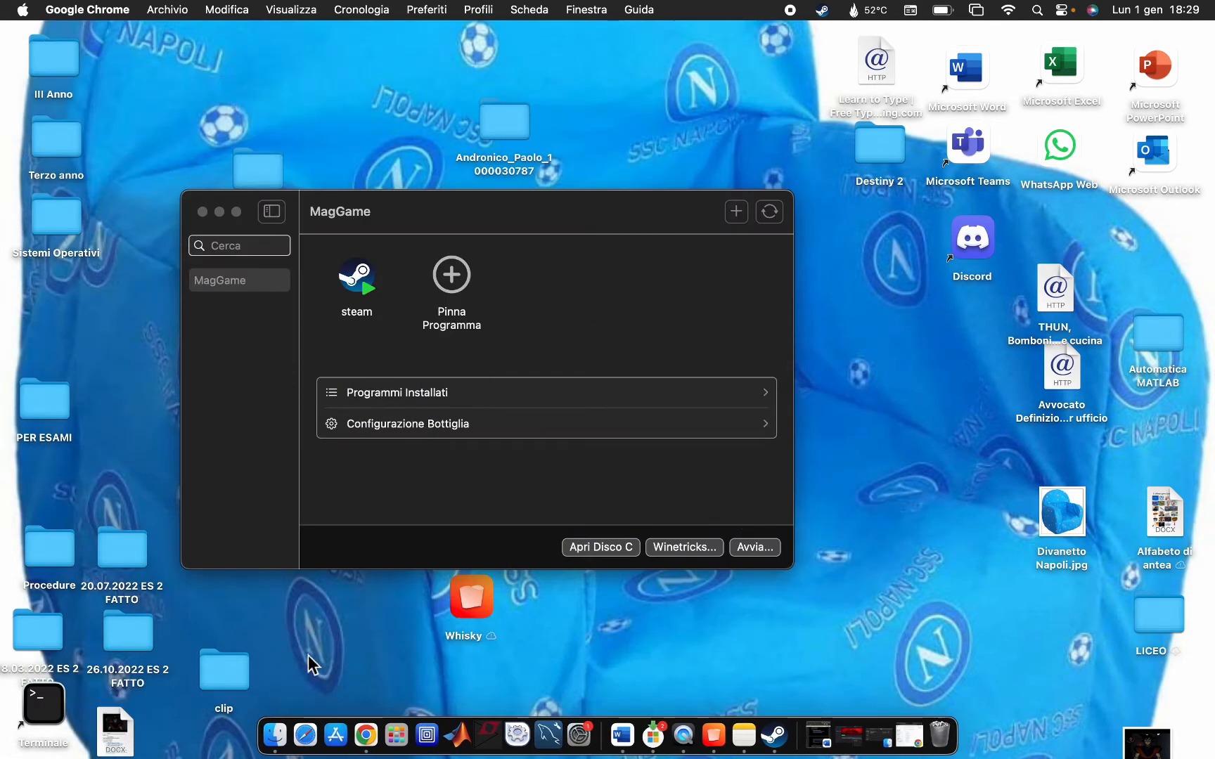
- Unzip the BiggerLobby, LC_API and BepInExPack archives in Finder's Download folder, and arrange the Finder and Whisky windows for access to both
left_click(274, 735)
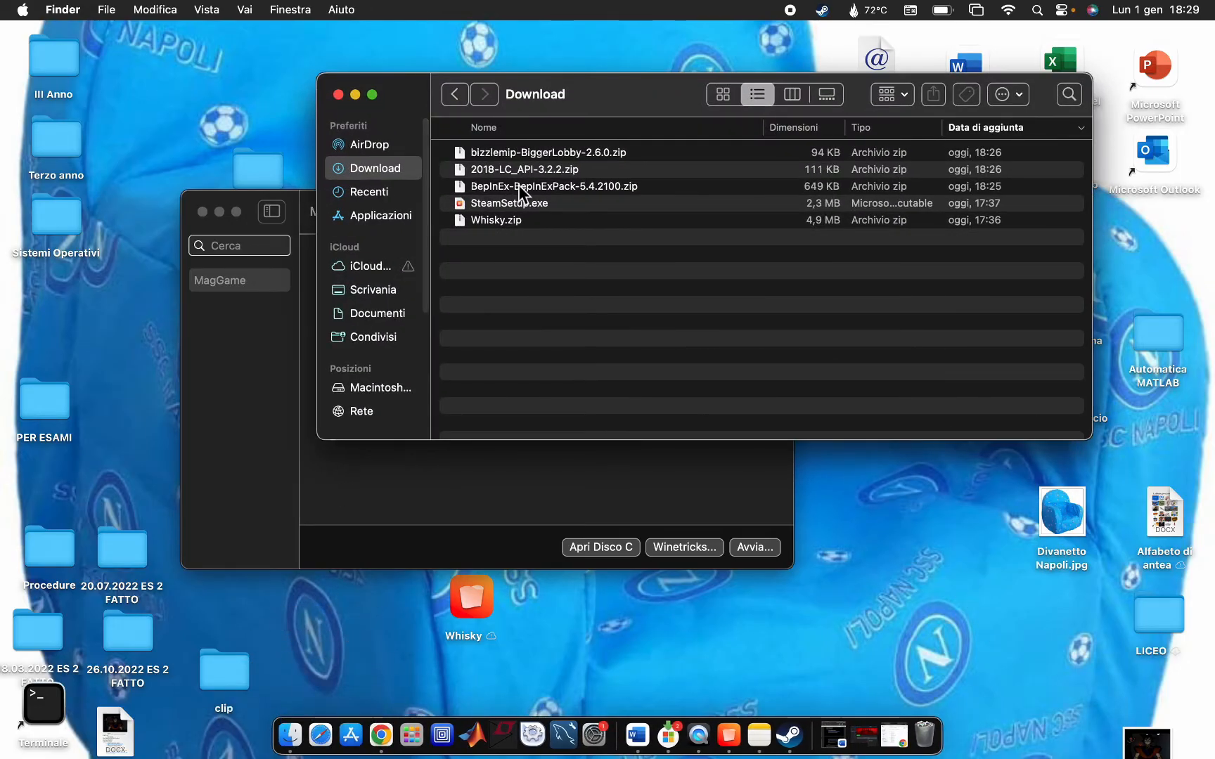
left_click(525, 186)
left_click(526, 168, "shift")
left_click(525, 150, "shift")
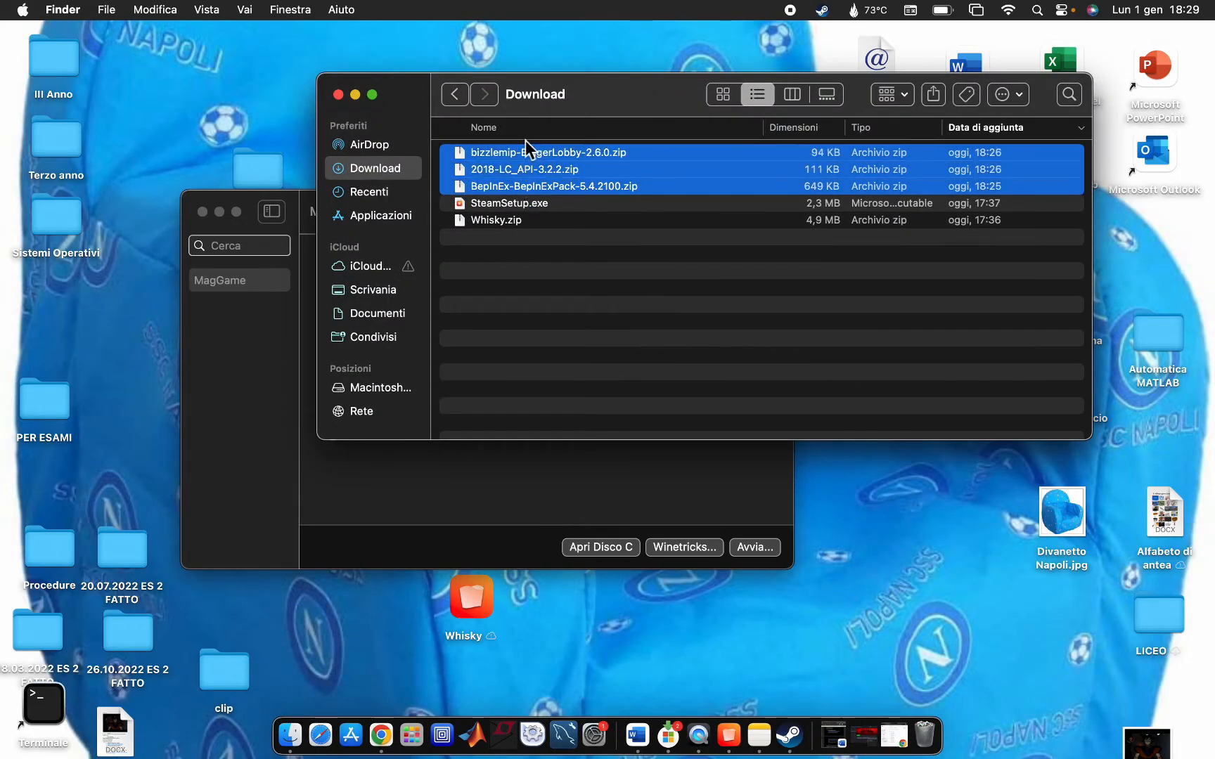
double_click(526, 161)
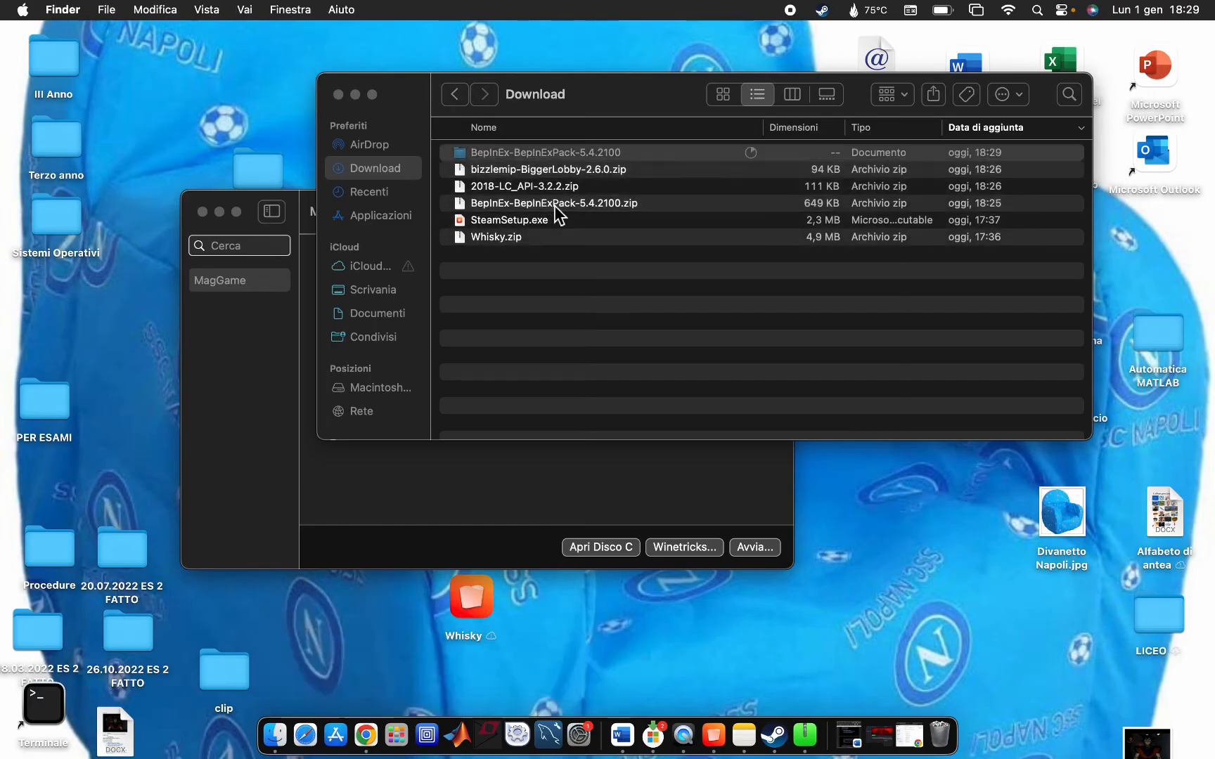
left_click_drag(589, 99, 613, 301)
left_click_drag(511, 241, 467, 437)
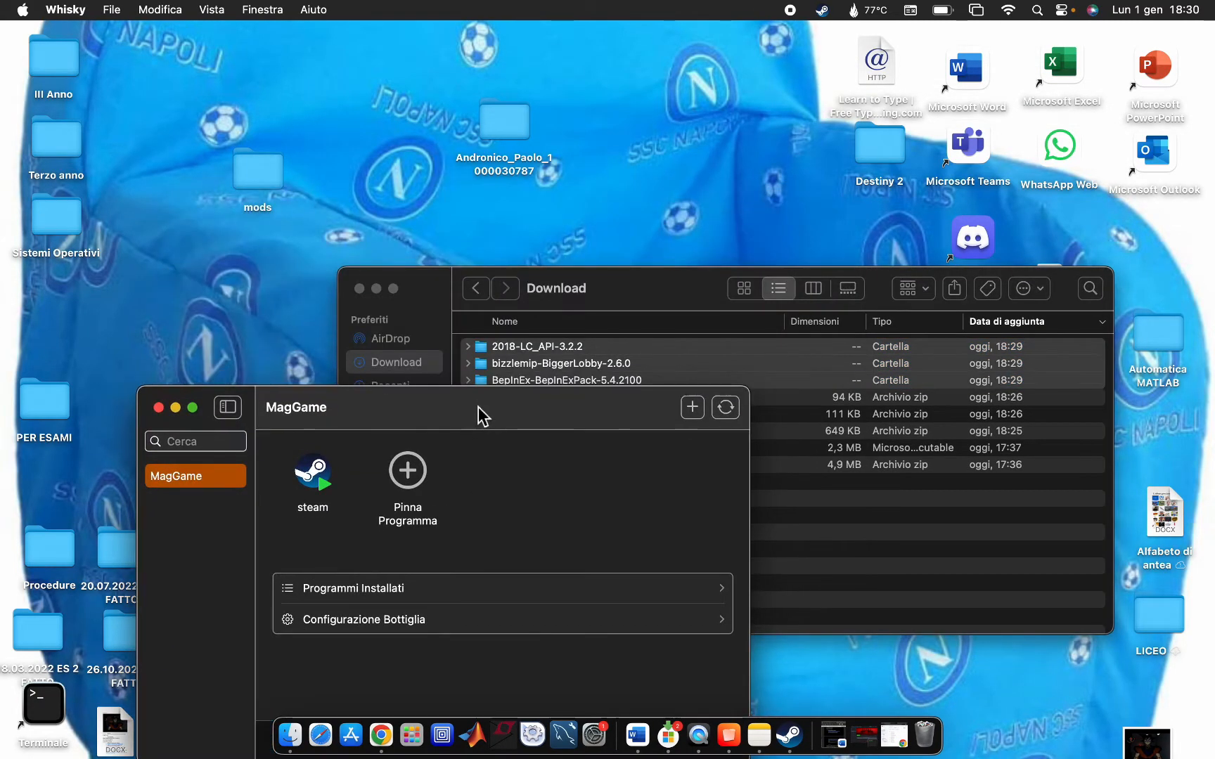
- Open the desktop's mods folder, minimise the Download window and place the Whisky window directly beneath the mods window
left_click(574, 294)
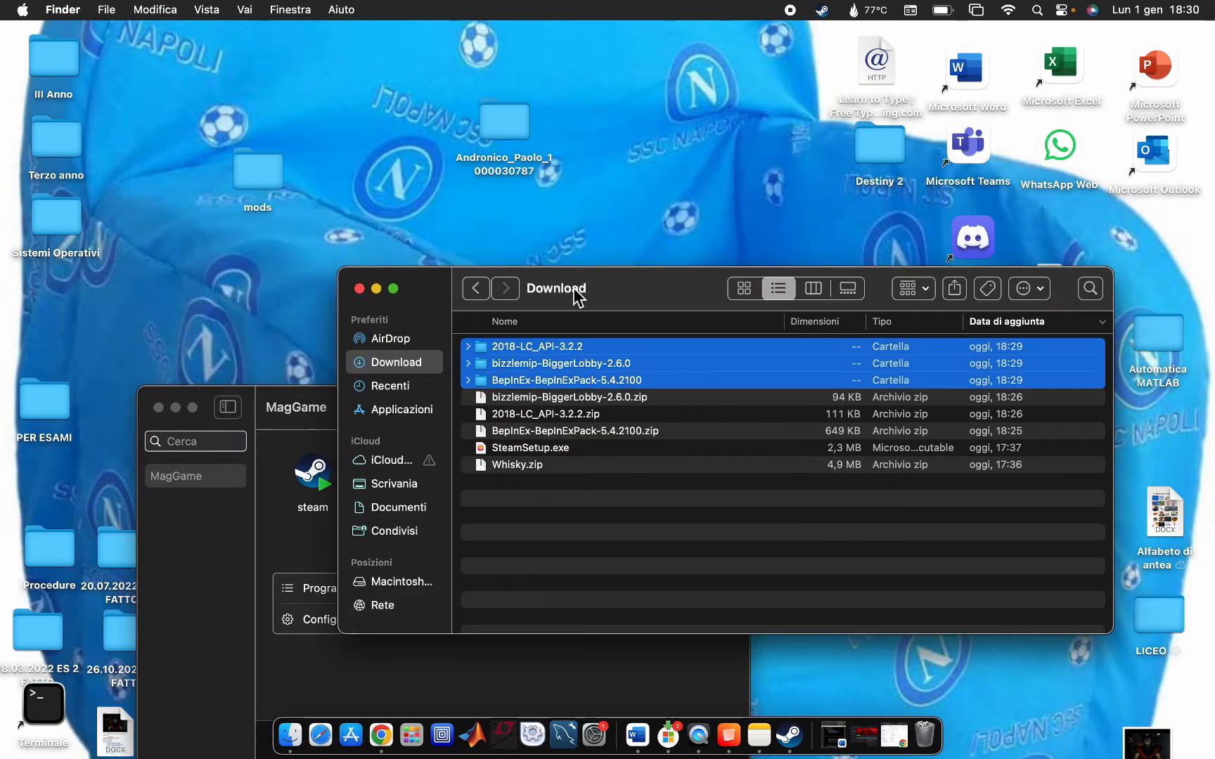
double_click(256, 172)
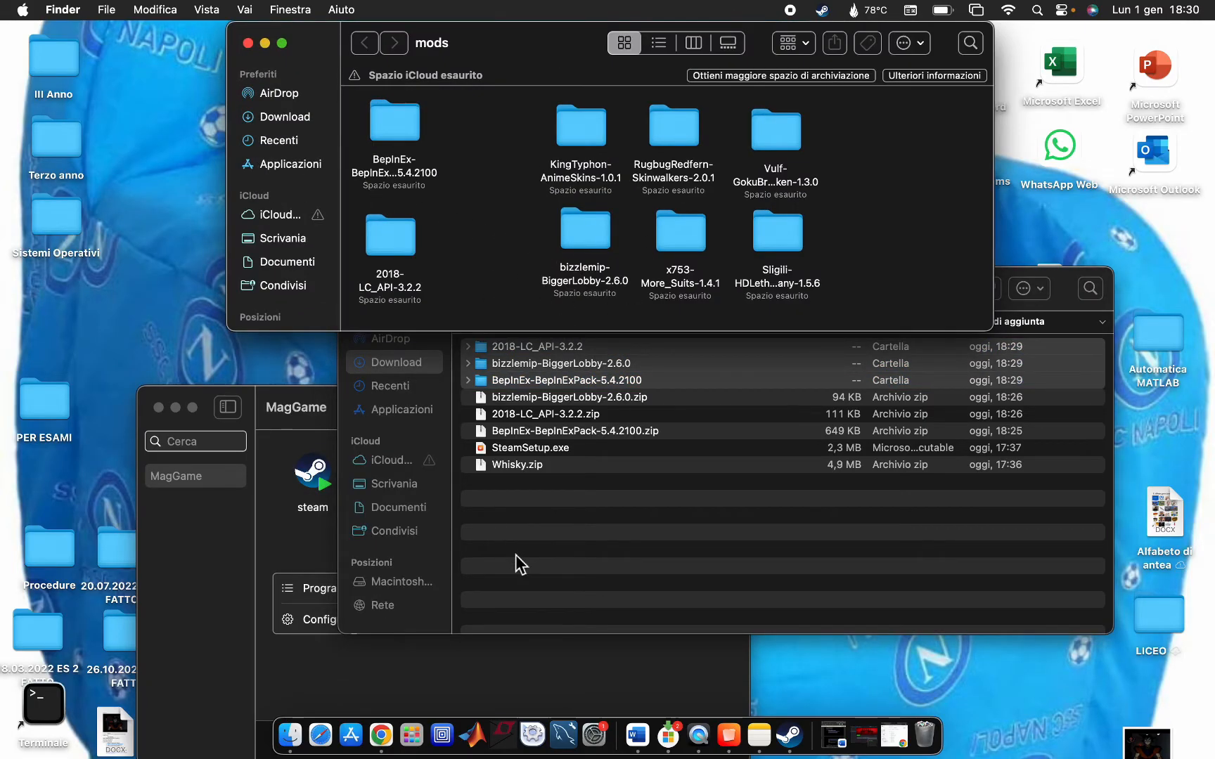
left_click(386, 350)
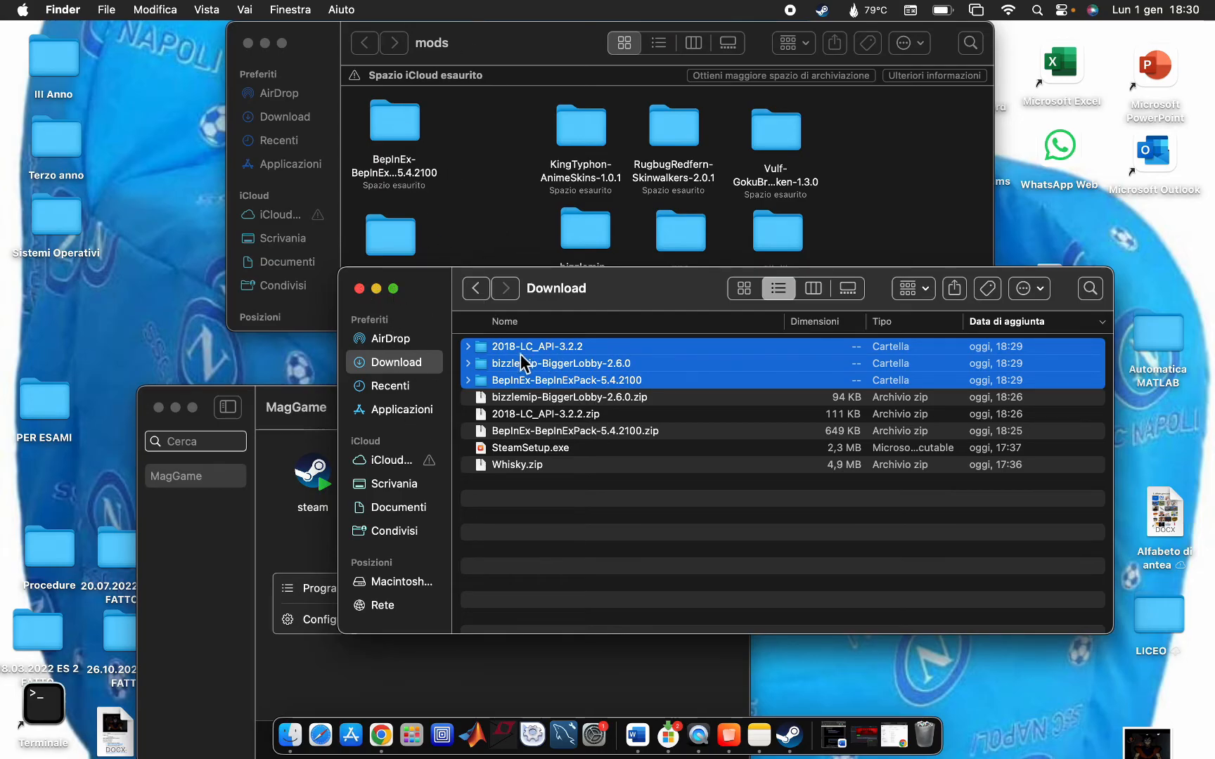
left_click(378, 291)
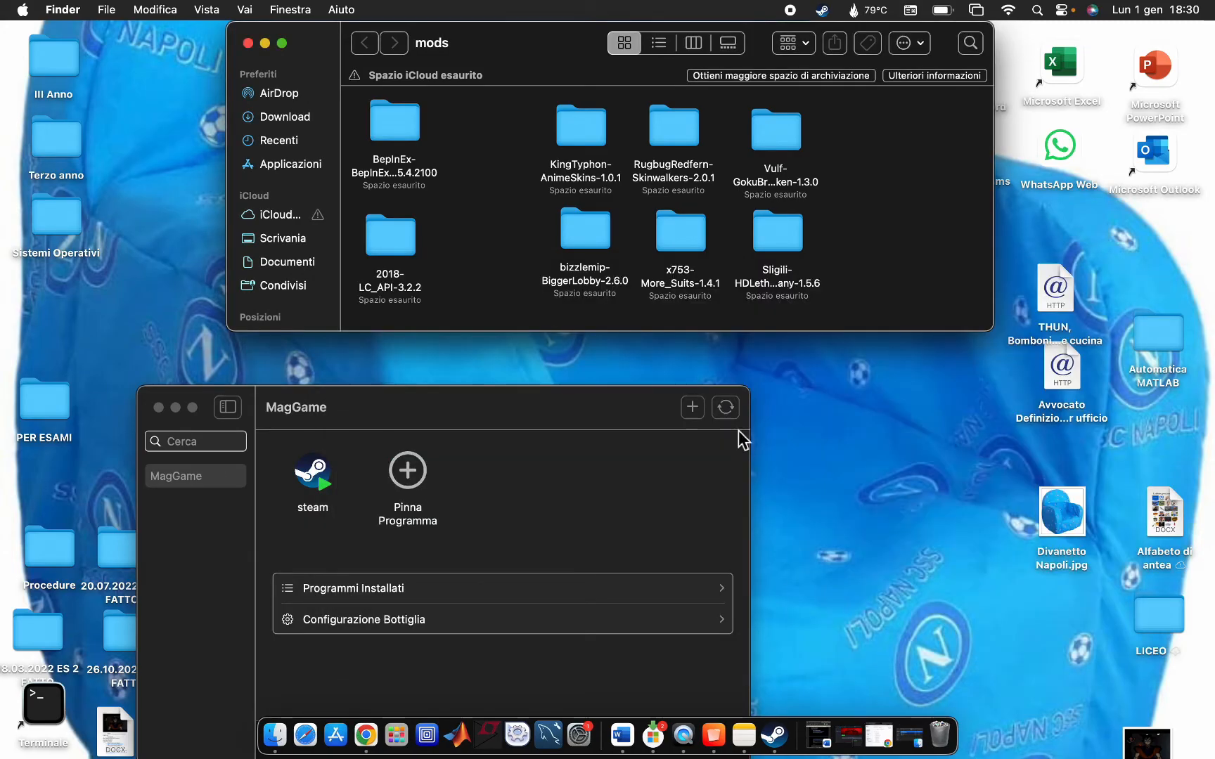
left_click(720, 724)
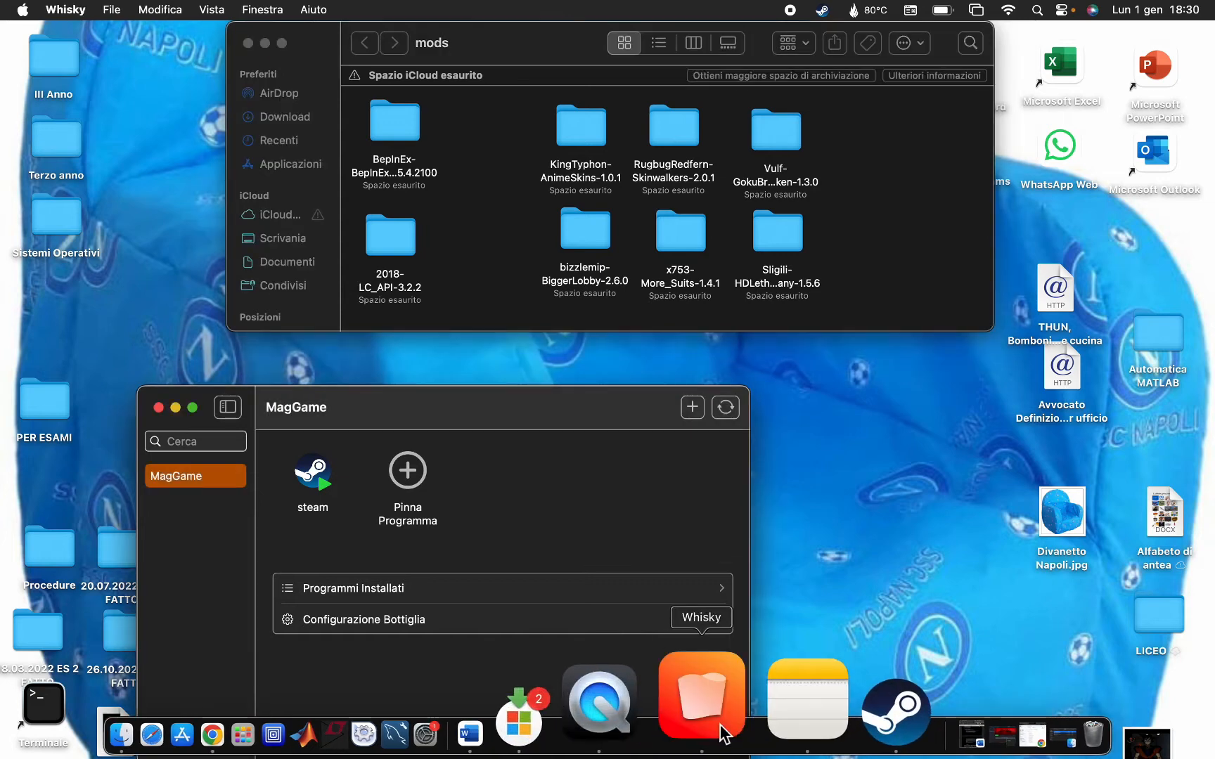
left_click_drag(510, 411, 582, 356)
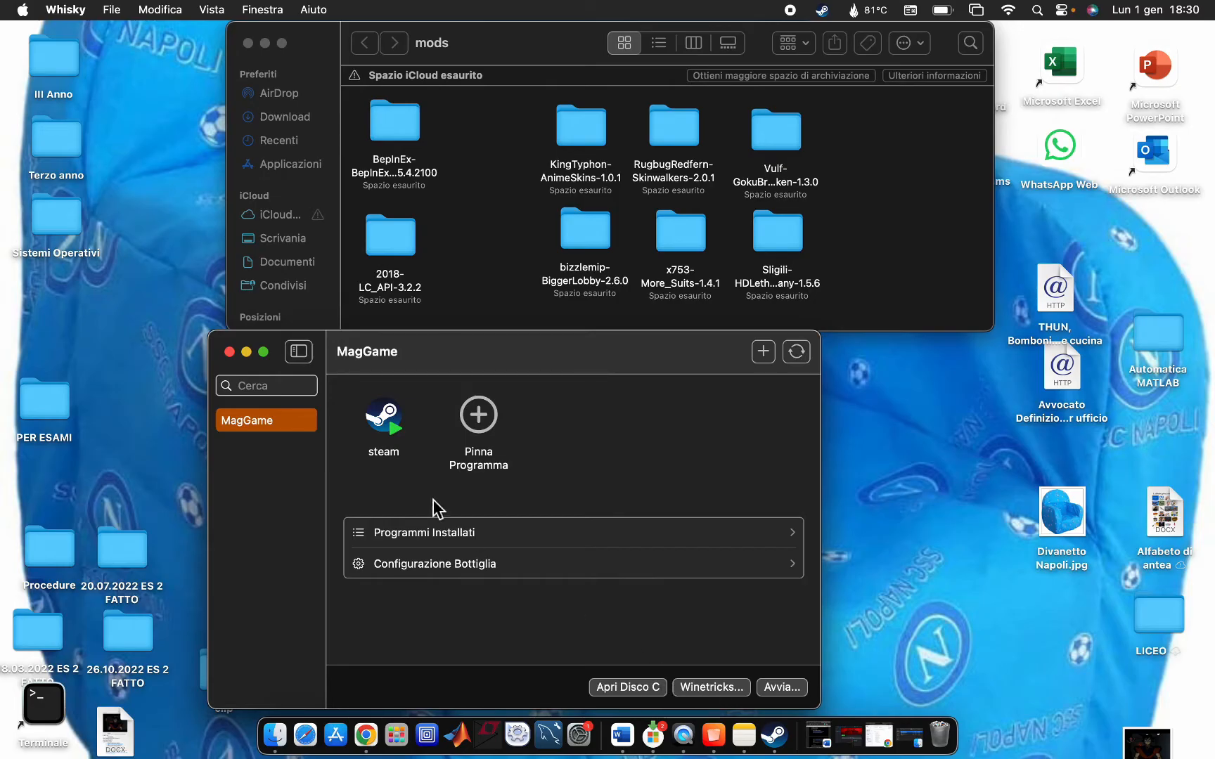
- Add and apply a winhttp library override in the MagGame bottle's Wine configuration and close the configuration
left_click(468, 565)
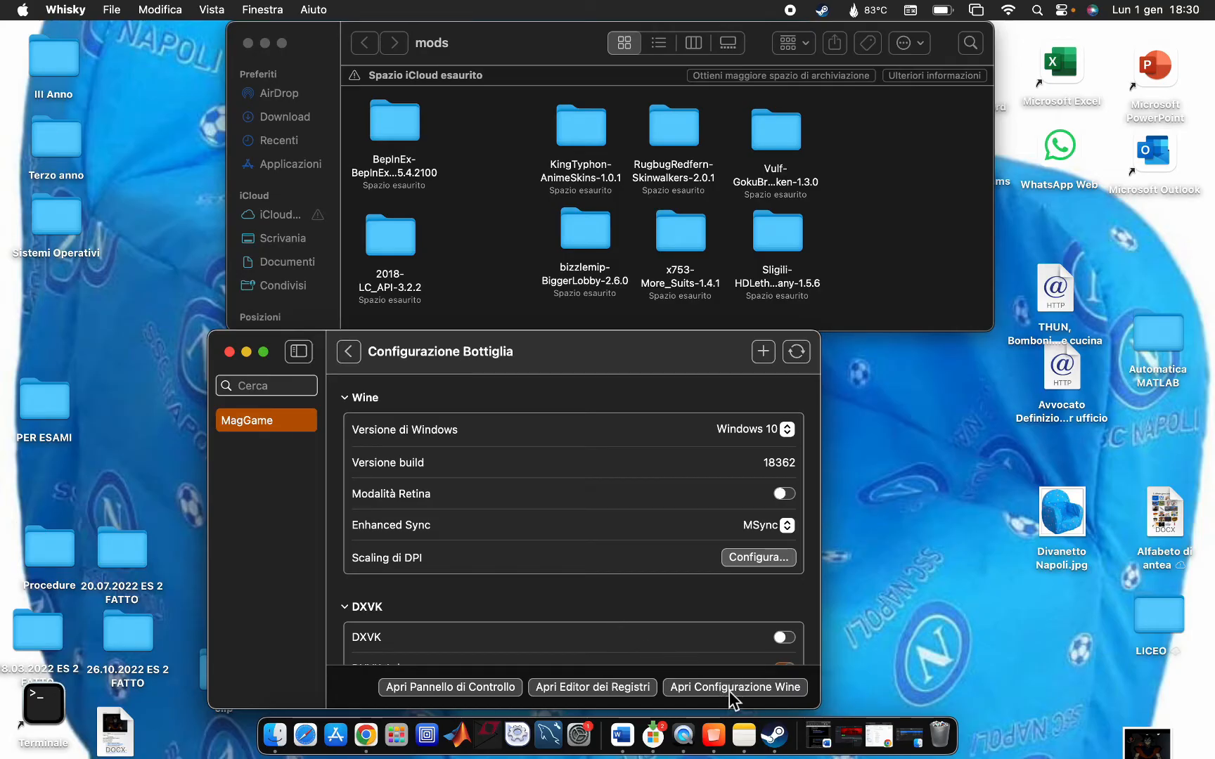
left_click(729, 688)
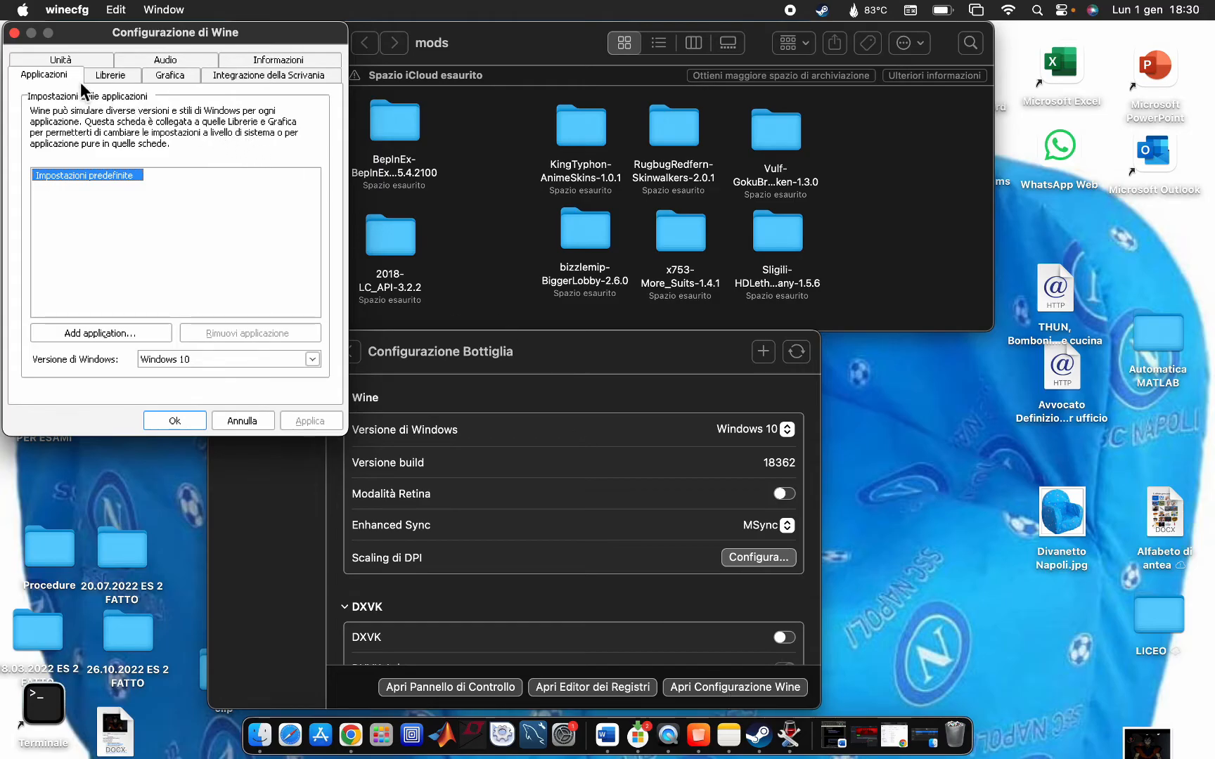
left_click(127, 77)
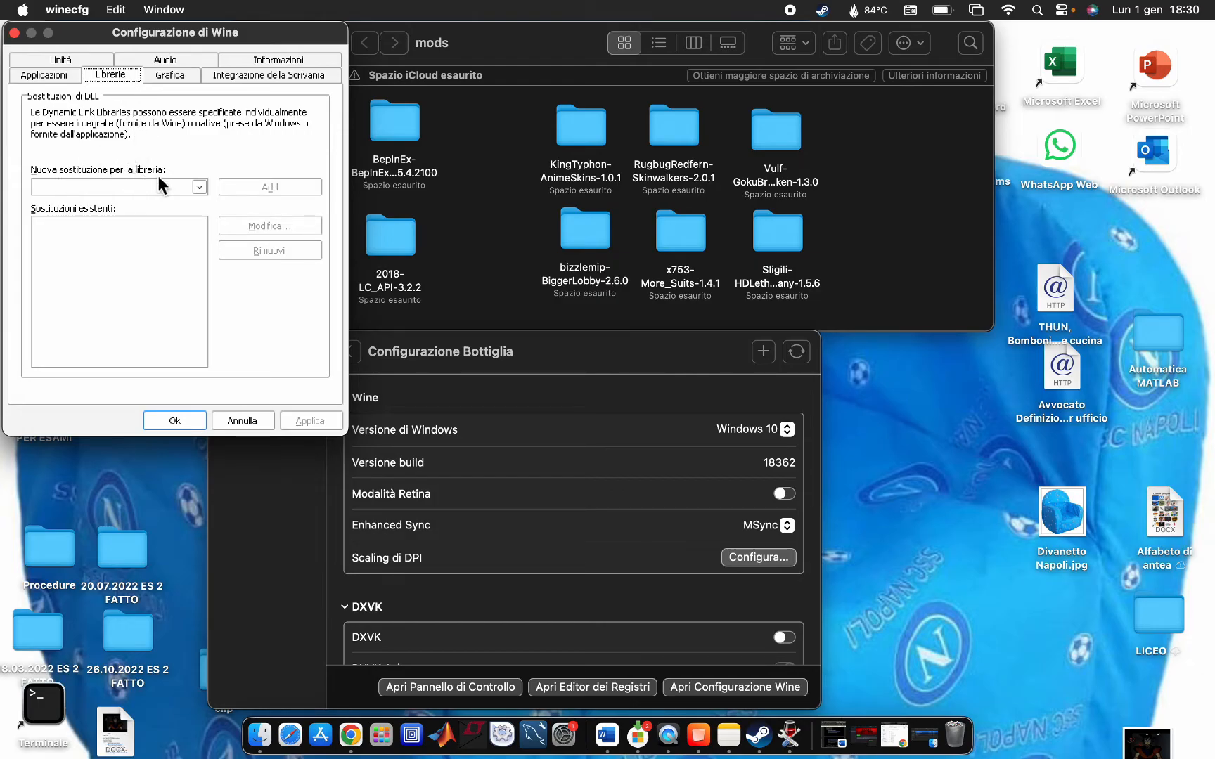
left_click(200, 187)
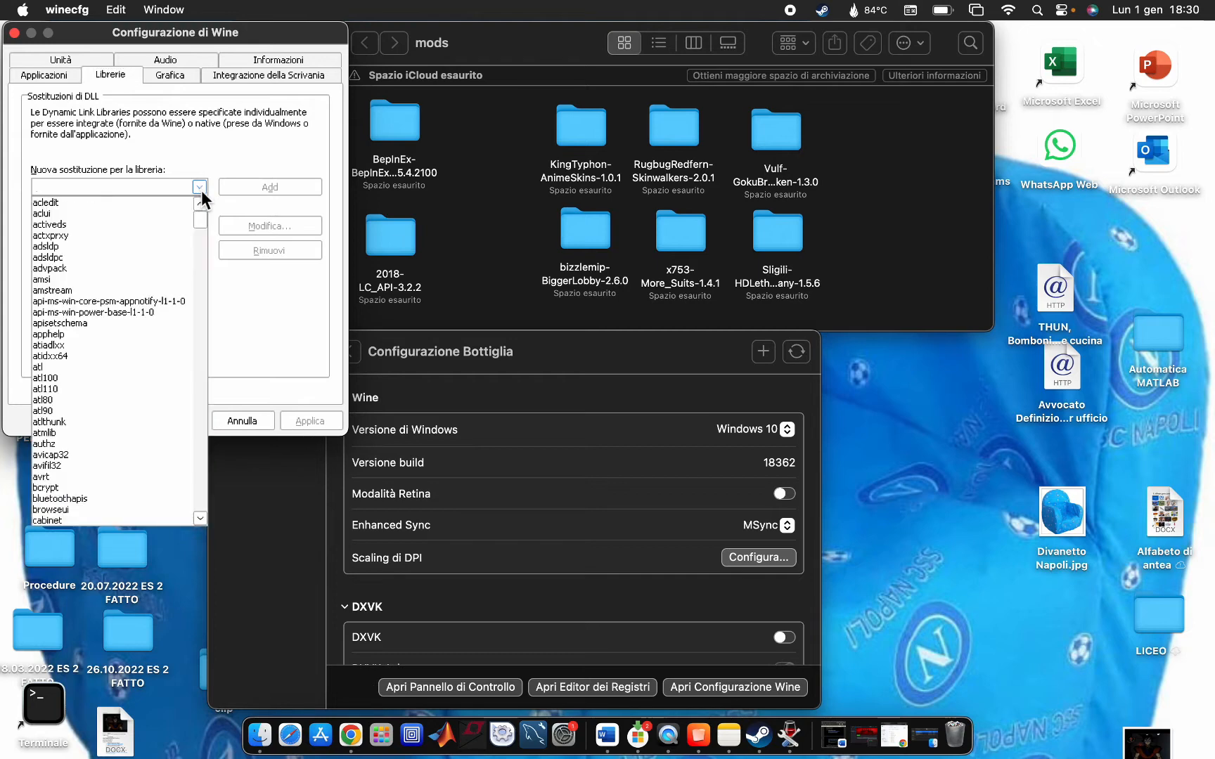
scroll(136, 362, "down", 20)
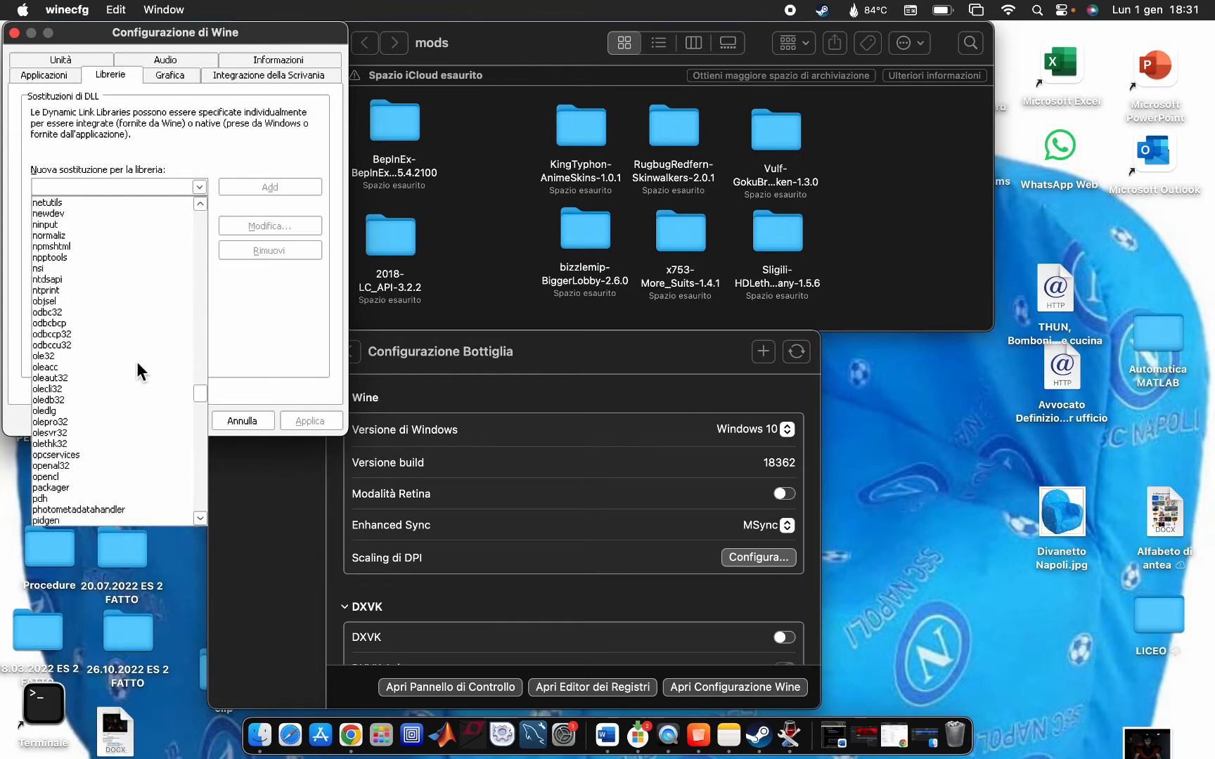
scroll(136, 361, "down", 15)
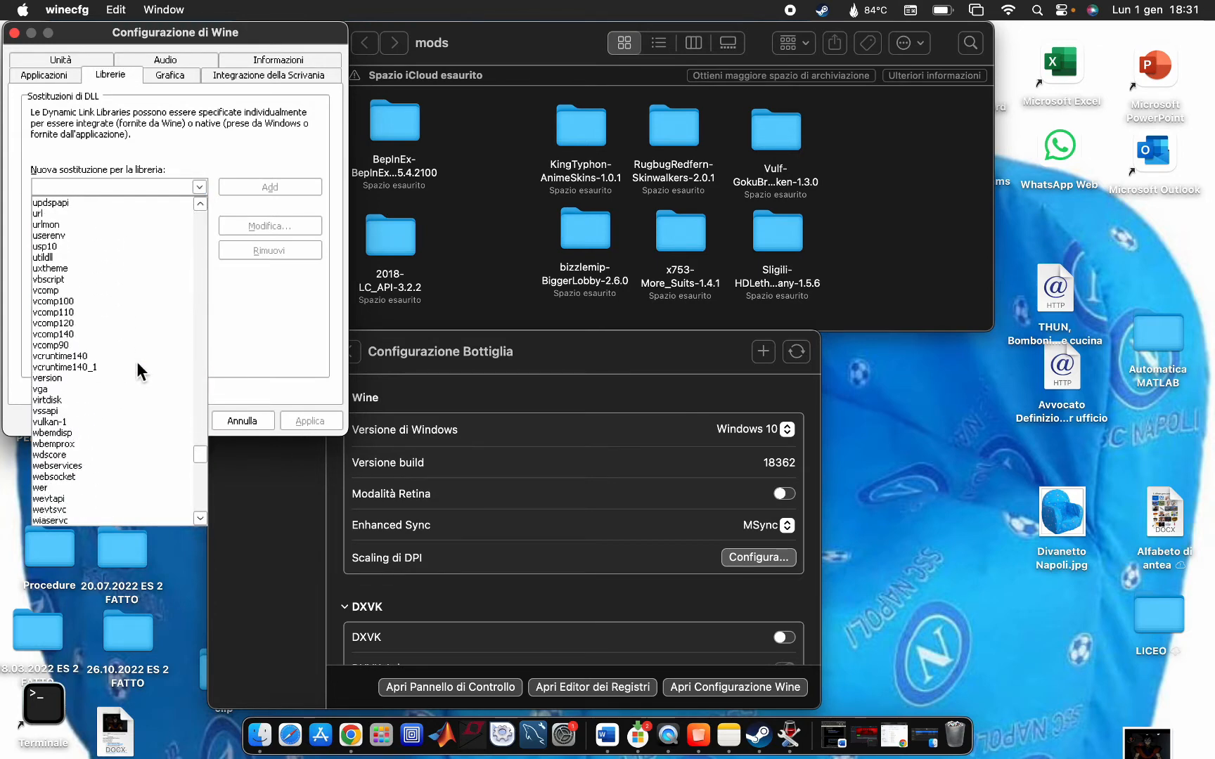
scroll(137, 361, "down", 5)
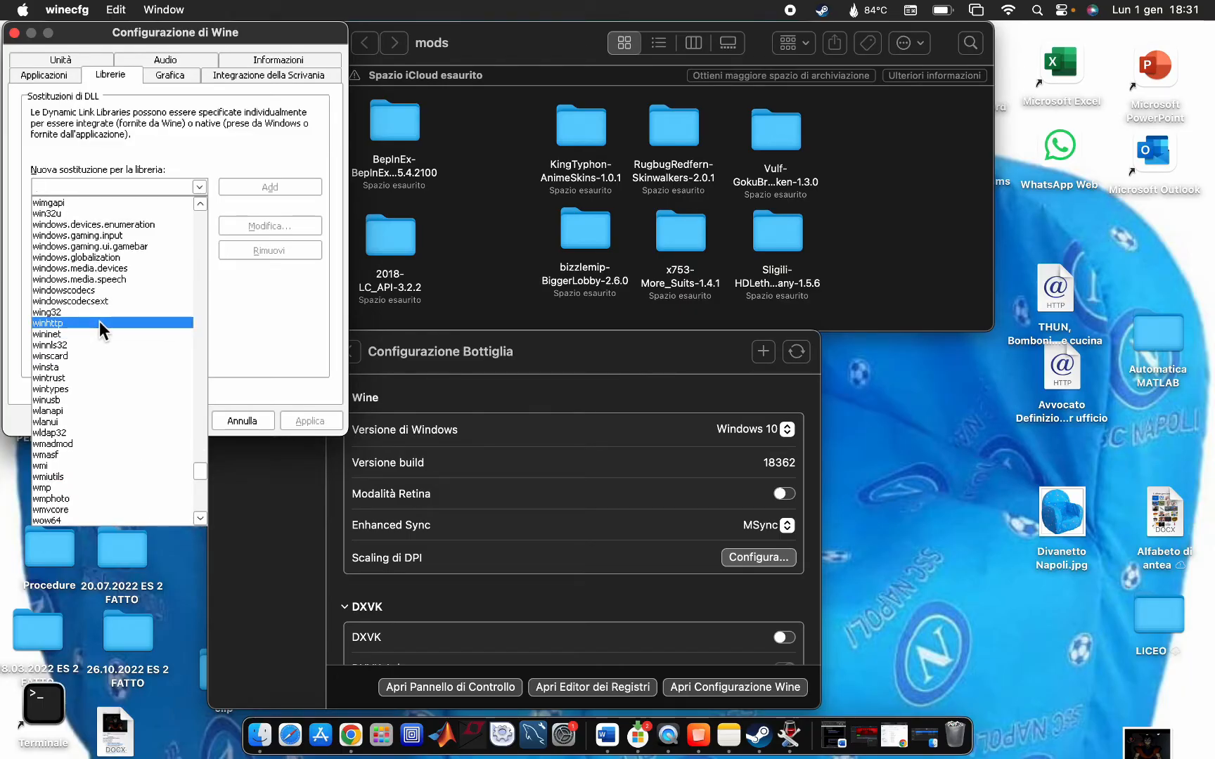
left_click(99, 322)
left_click(269, 186)
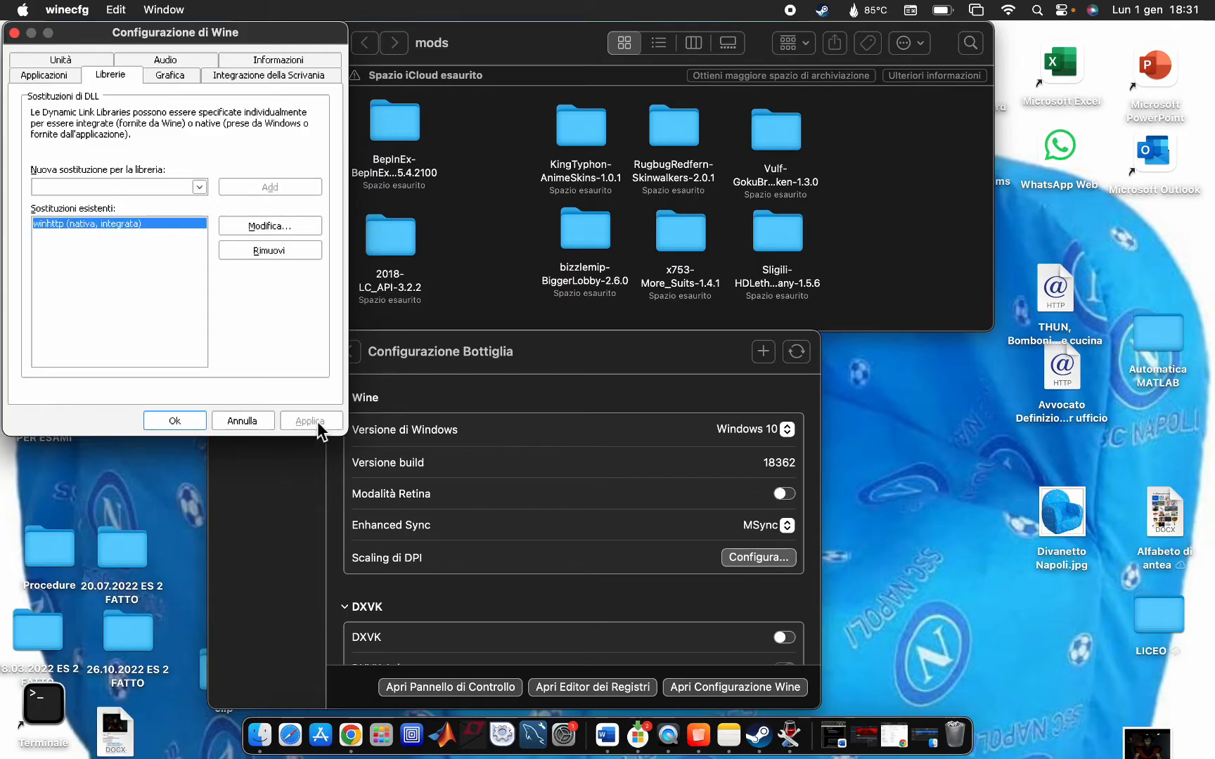
left_click(15, 33)
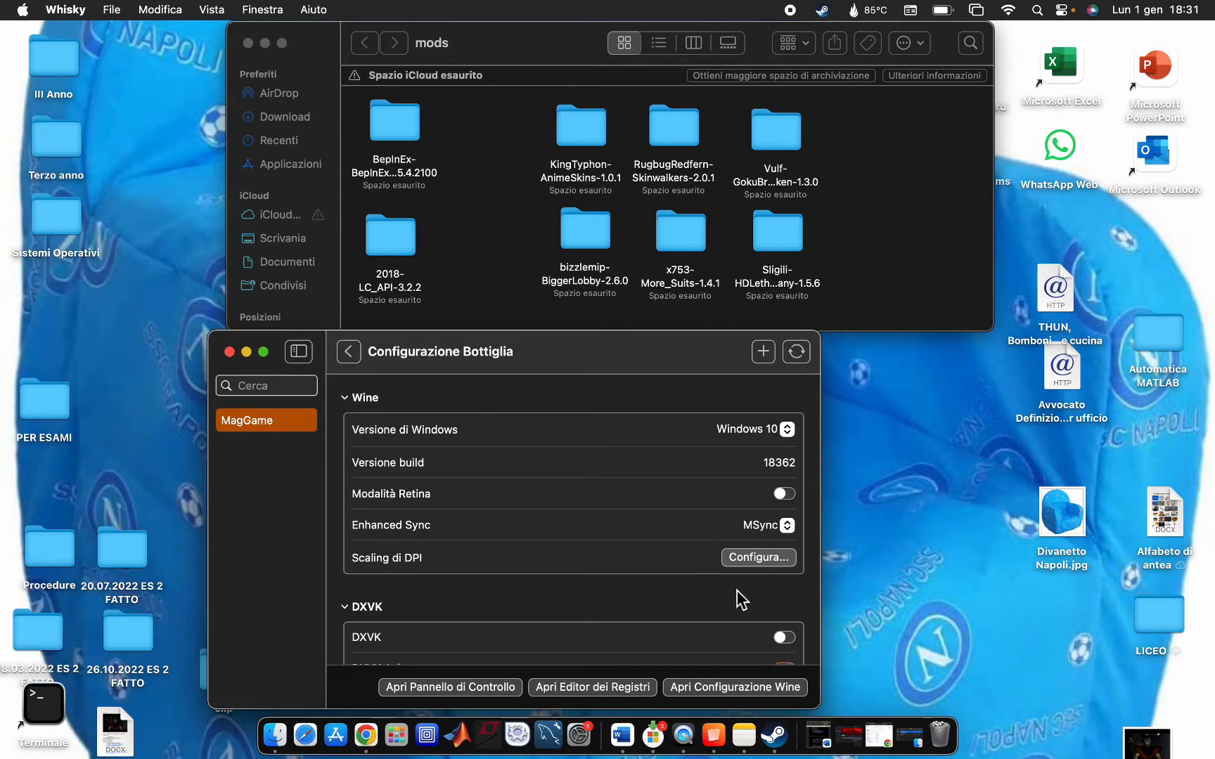
- Switch to Steam, launch Lethal Company once from the library, and minimise Steam
left_click(850, 737)
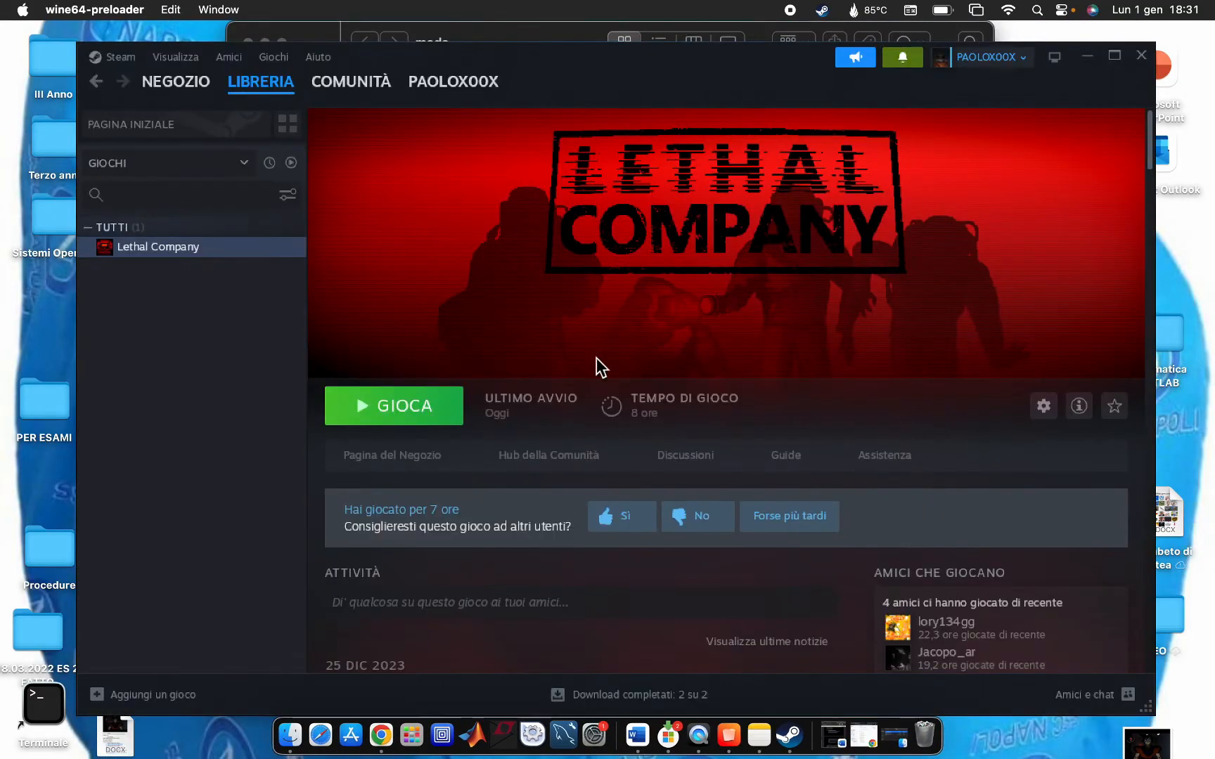
left_click(429, 405)
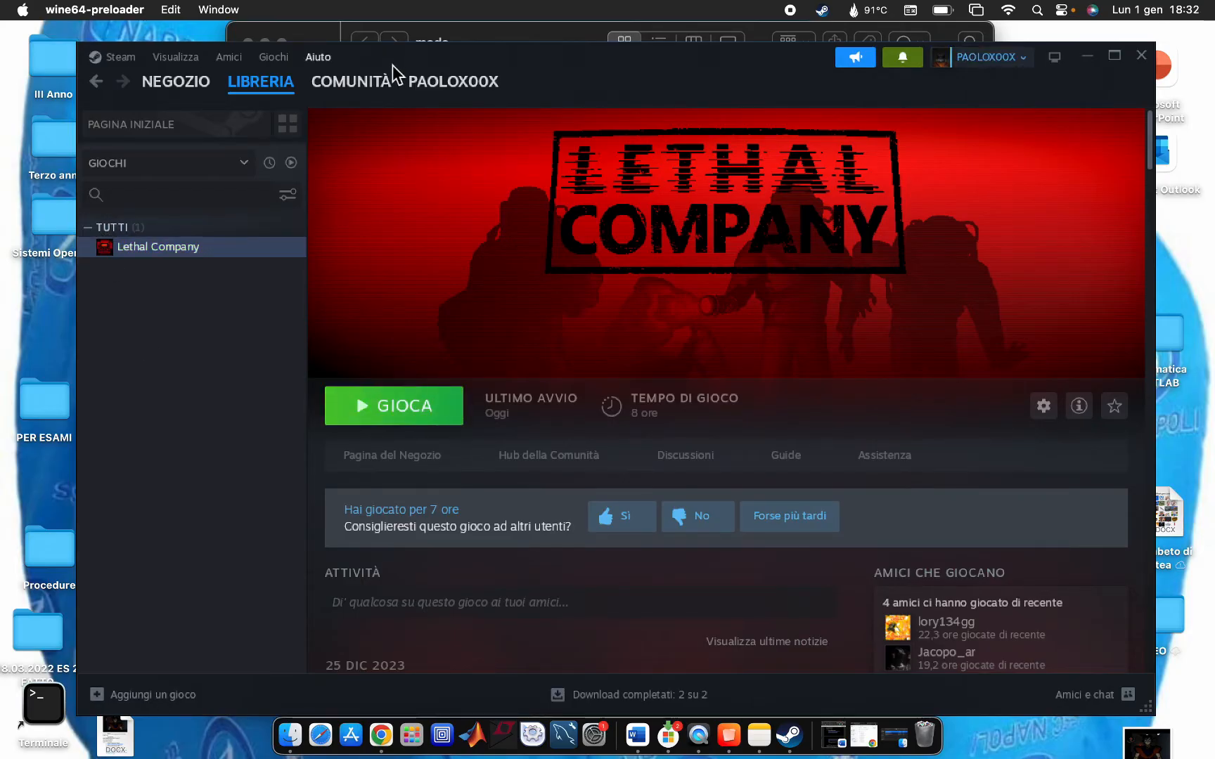
left_click(1088, 59)
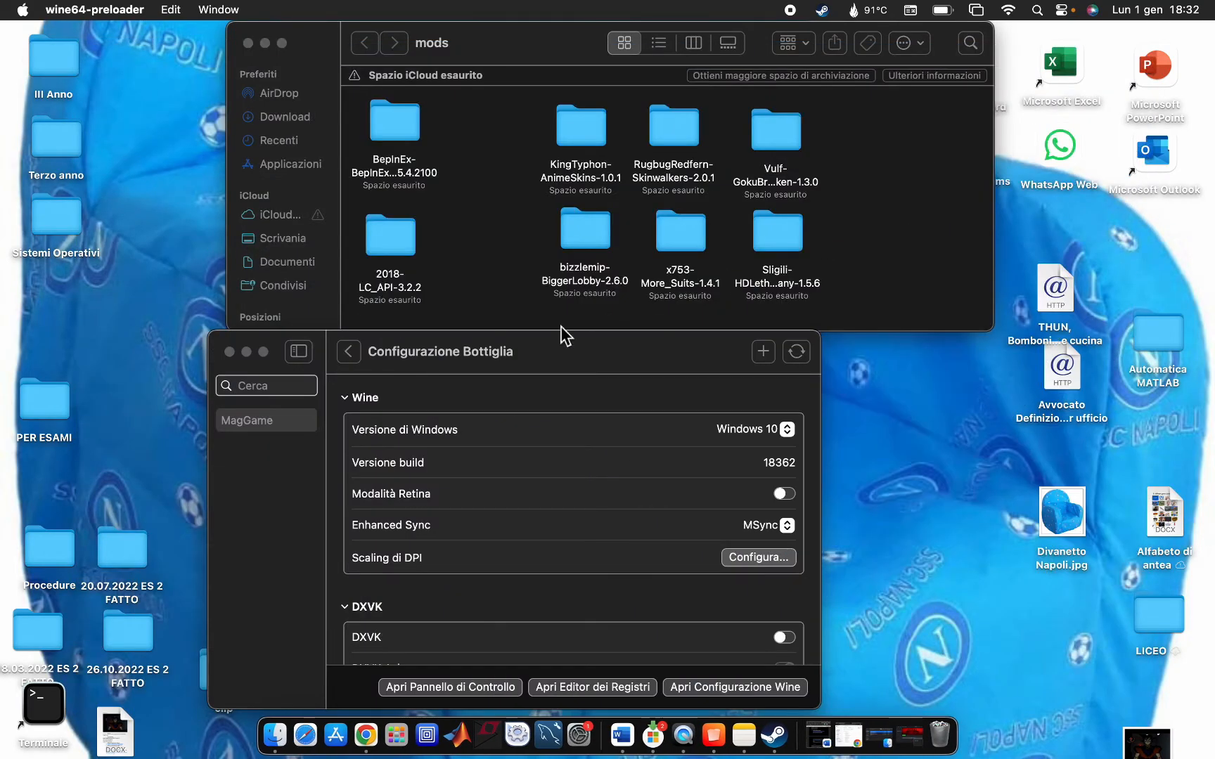
- Look through the MagGame bottle's installed programs in Whisky for the Lethal Company executable
left_click(350, 352)
left_click(349, 351)
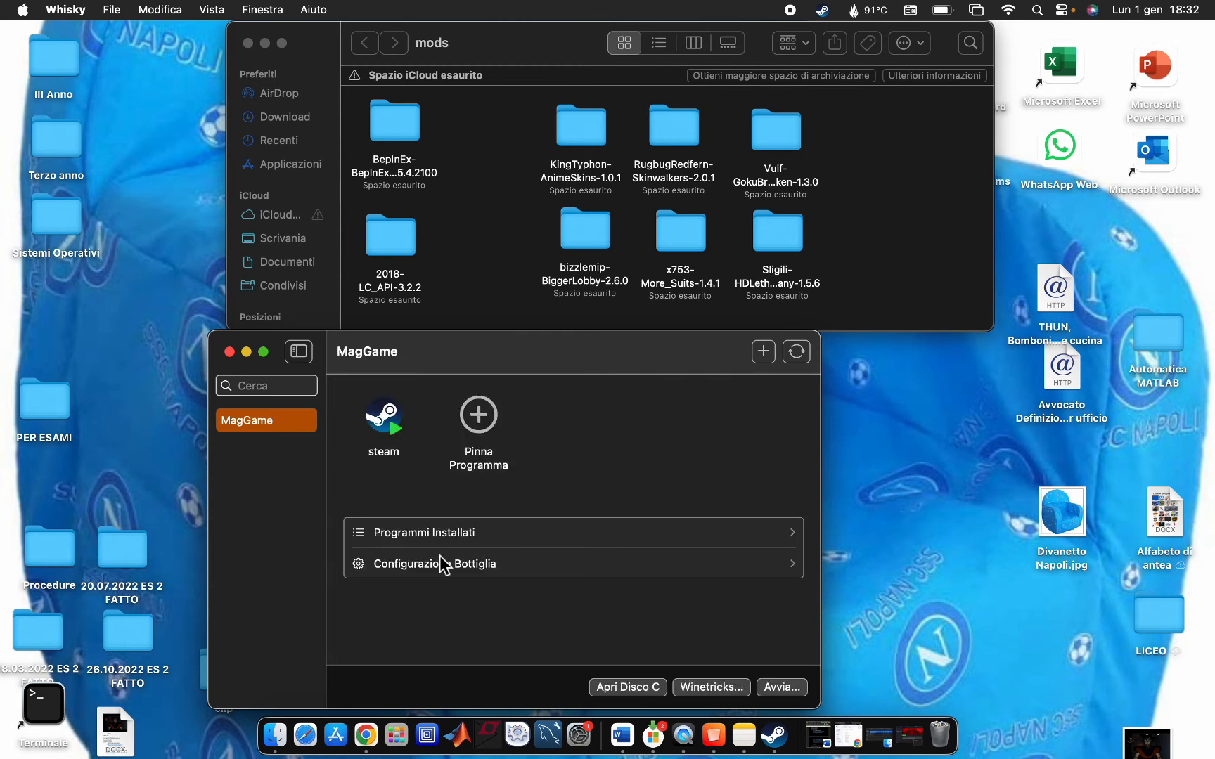
left_click(464, 523)
scroll(524, 517, "down", 2)
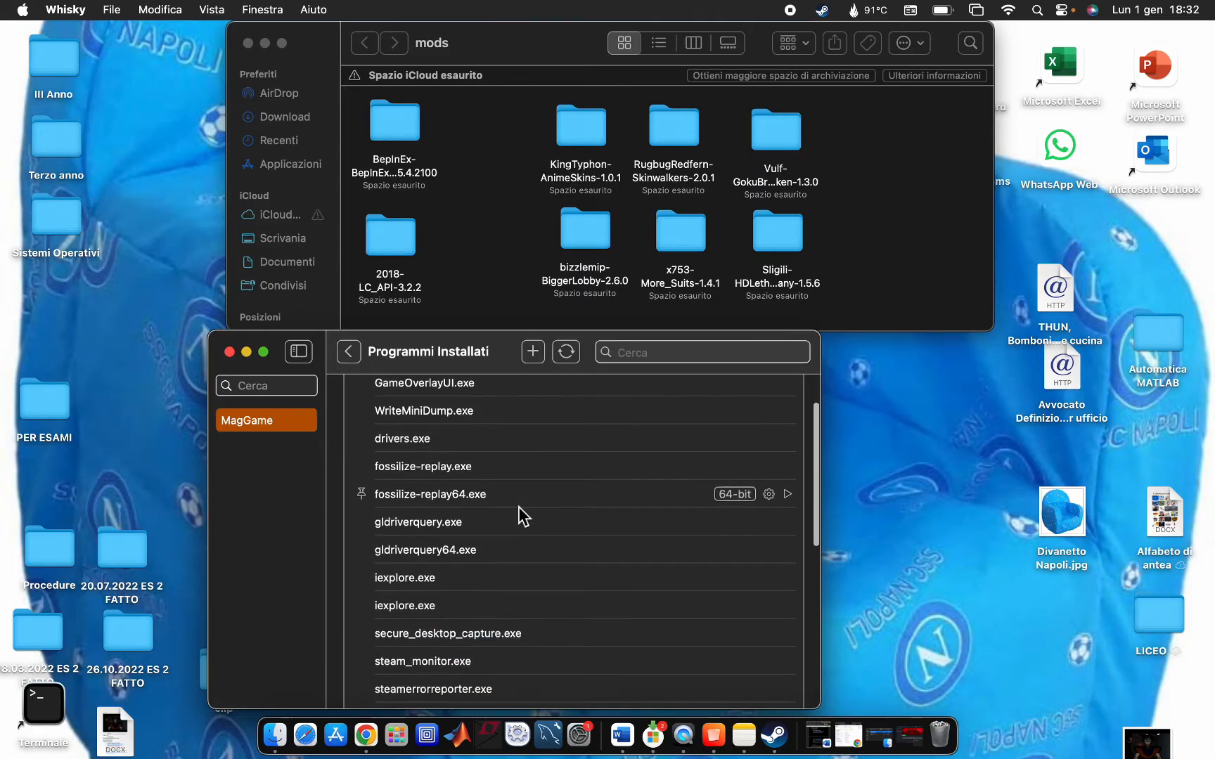
scroll(524, 517, "down", 2)
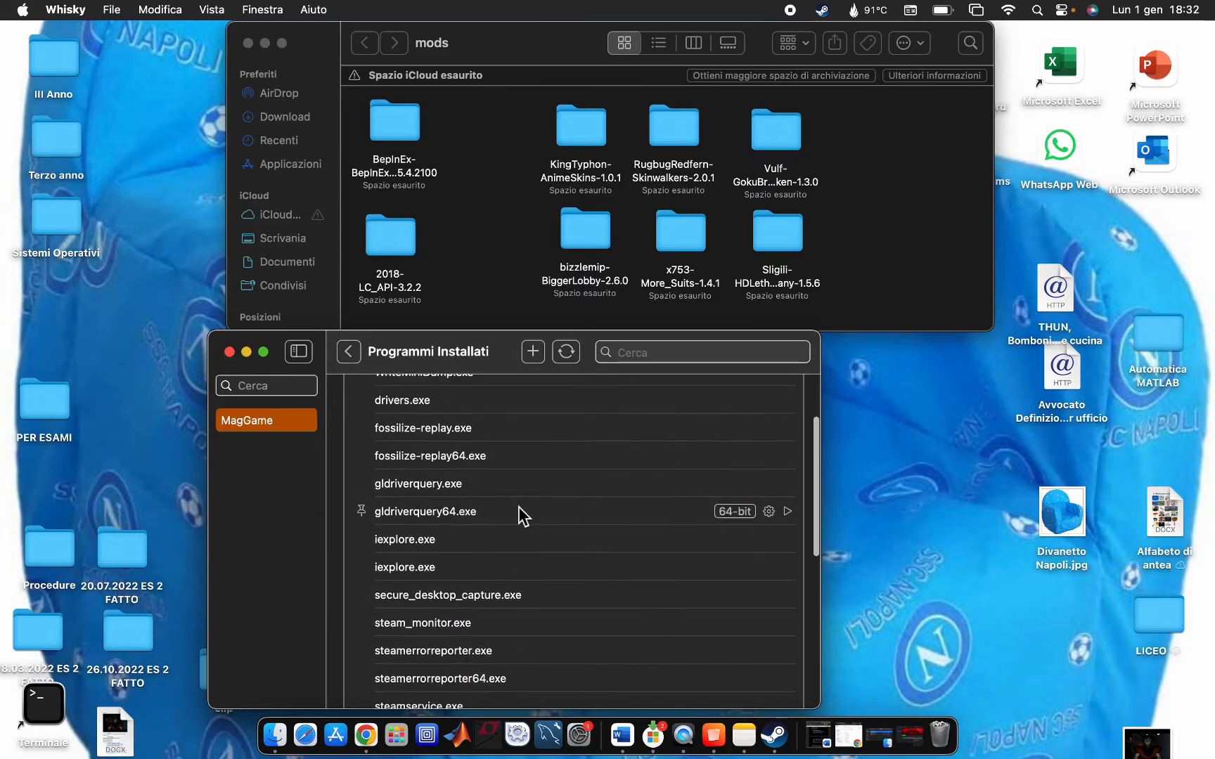
left_click(524, 516)
scroll(524, 517, "up", 3)
scroll(523, 517, "down", 5)
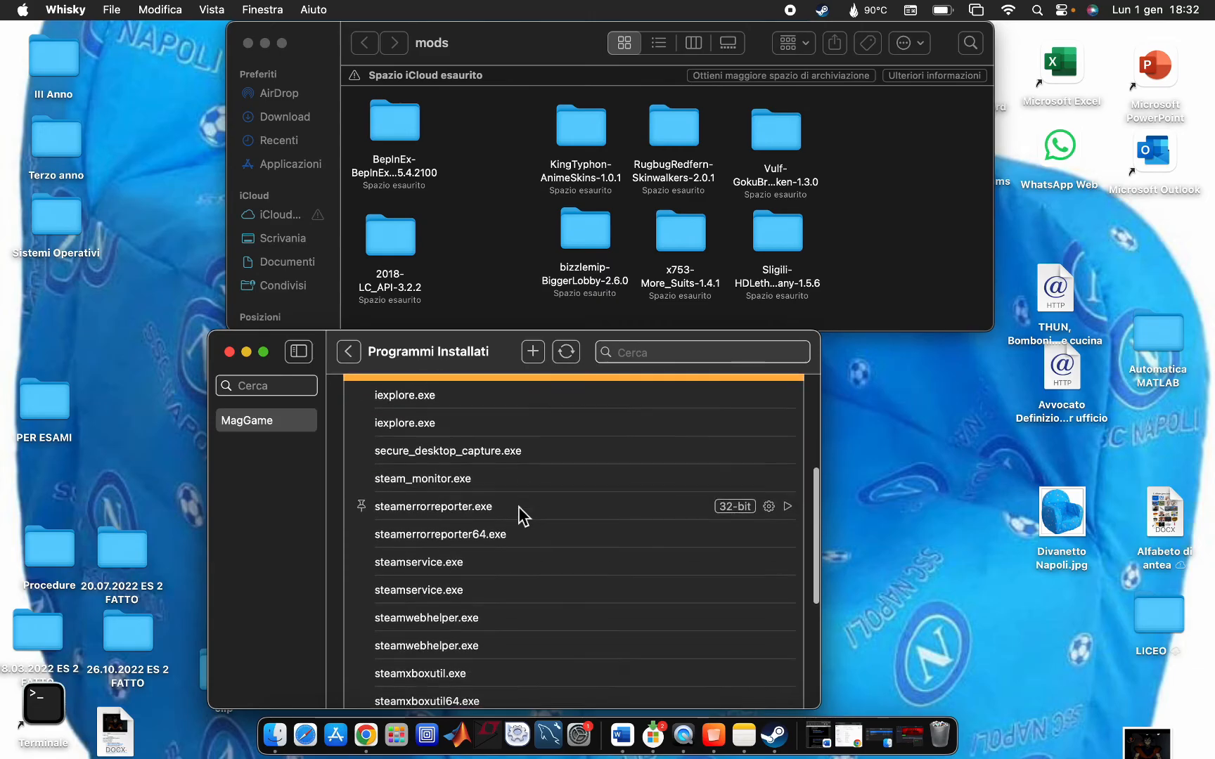
scroll(524, 517, "down", 10)
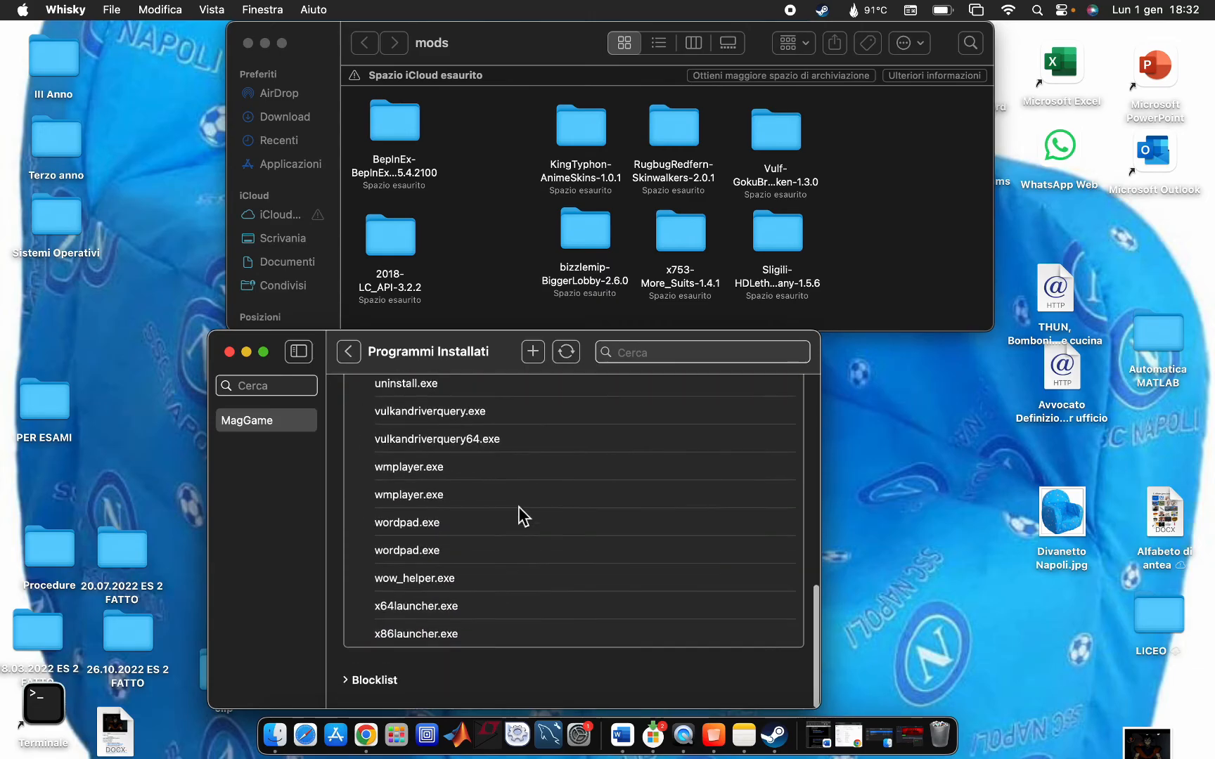
scroll(523, 516, "up", 15)
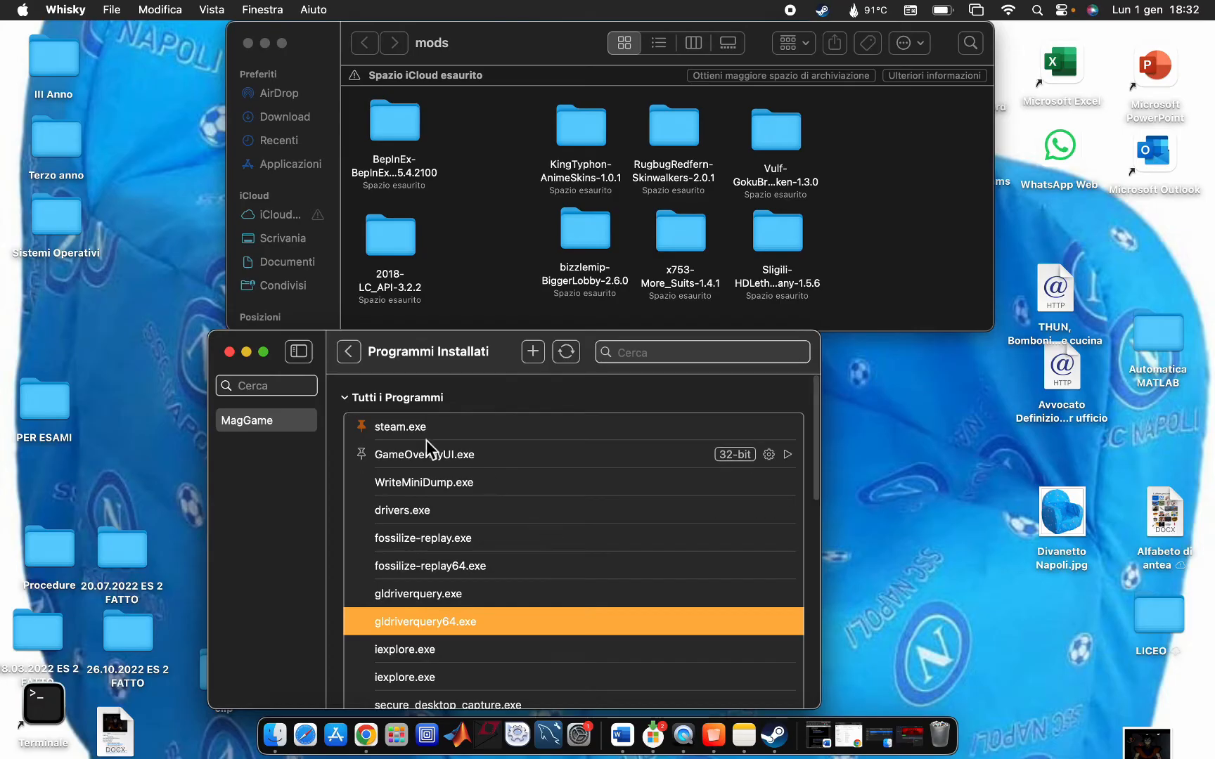
- Close and reopen Whisky, and display the MagGame bottle's installed programs again
left_click(229, 352)
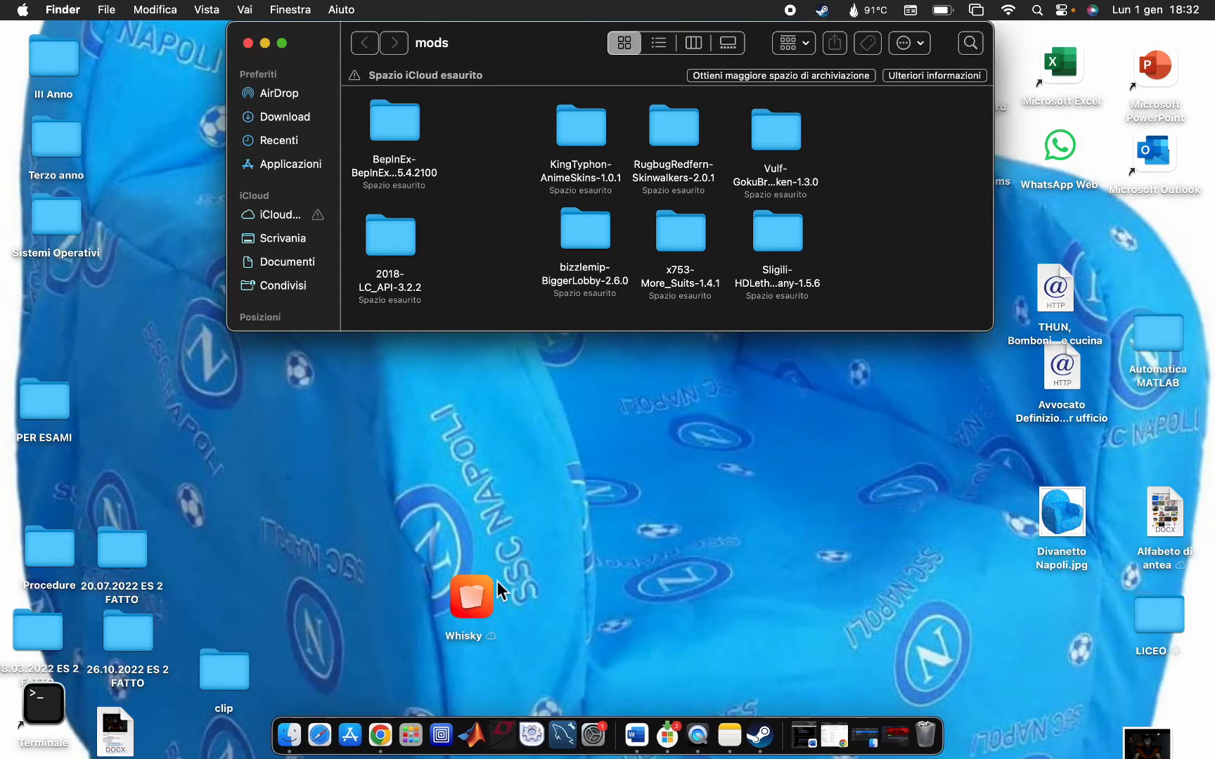
left_click(471, 598)
double_click(471, 598)
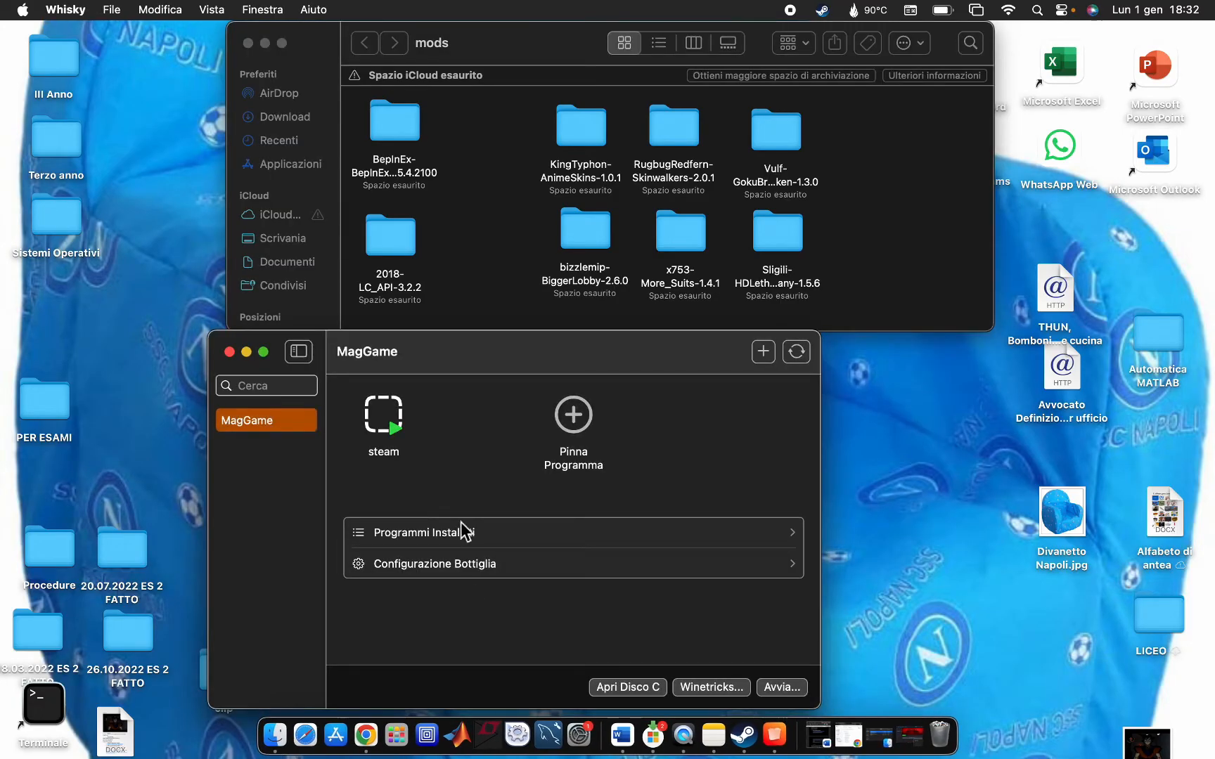
left_click(435, 534)
mouse_move(441, 484)
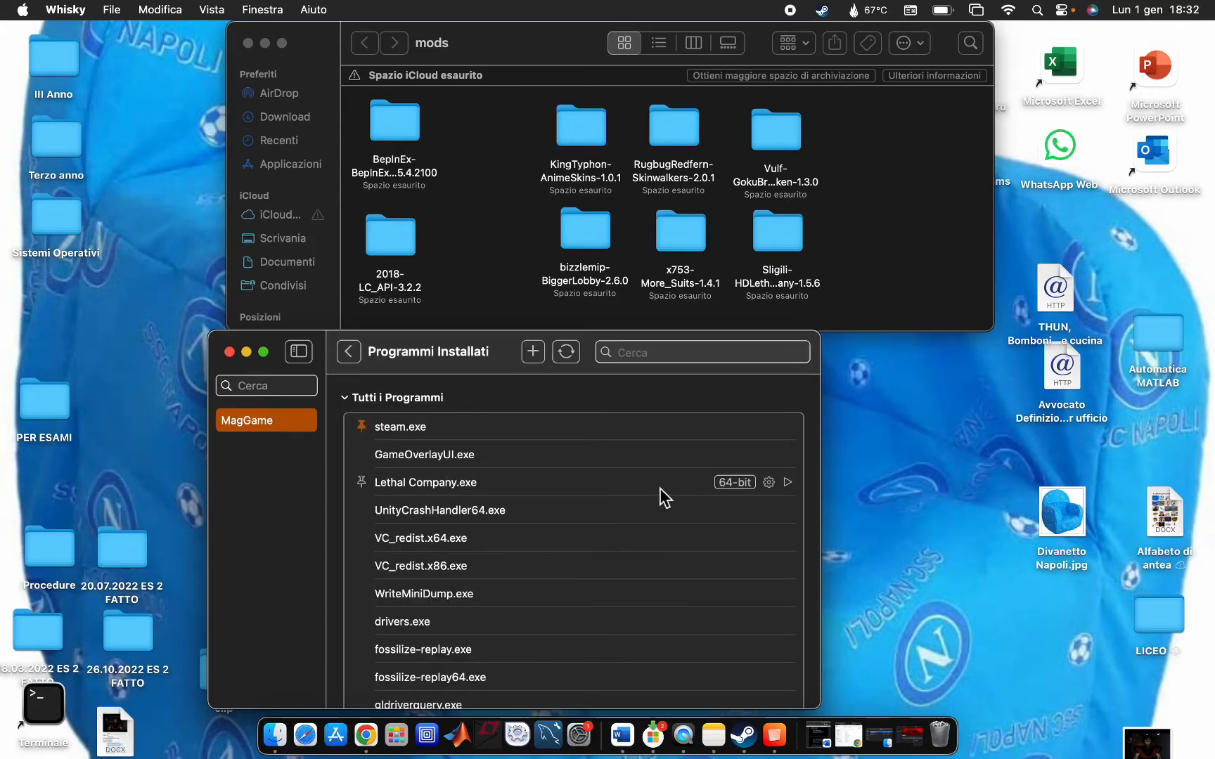
- Reveal Lethal Company.exe in Finder from its program settings and place the game folder window beneath the mods window
left_click(768, 482)
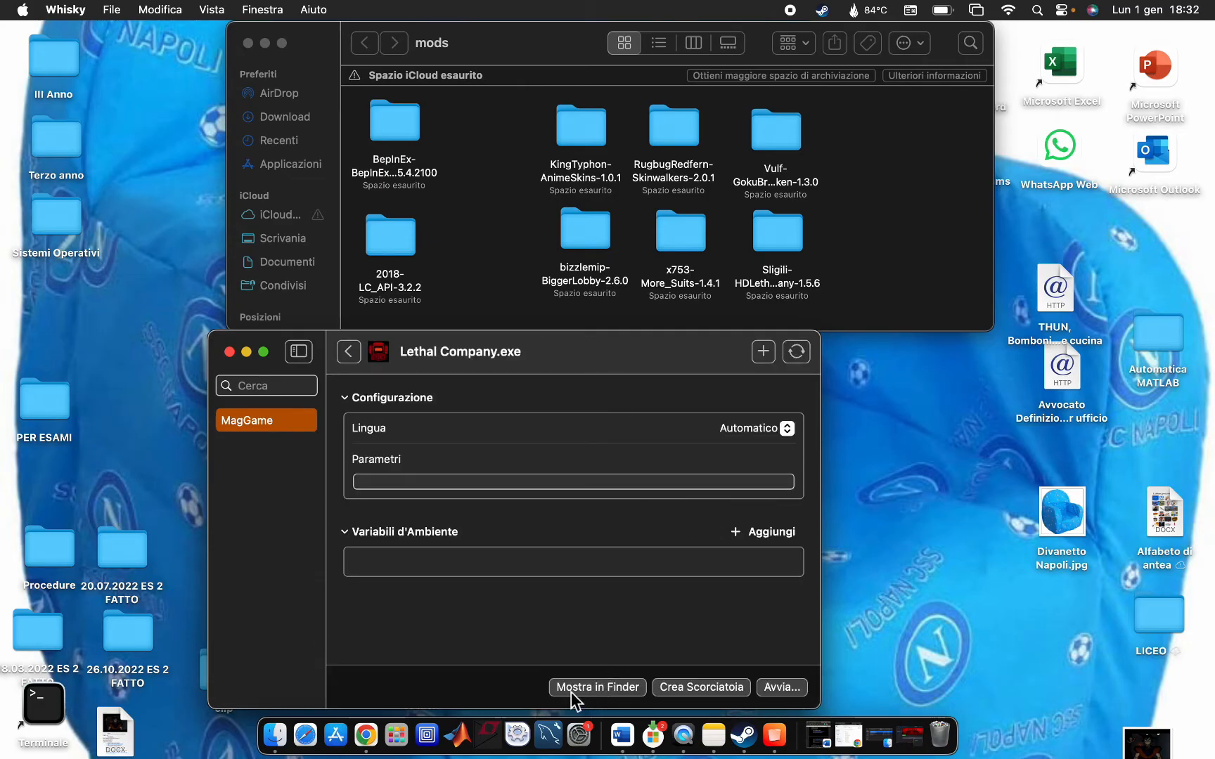
left_click(593, 689)
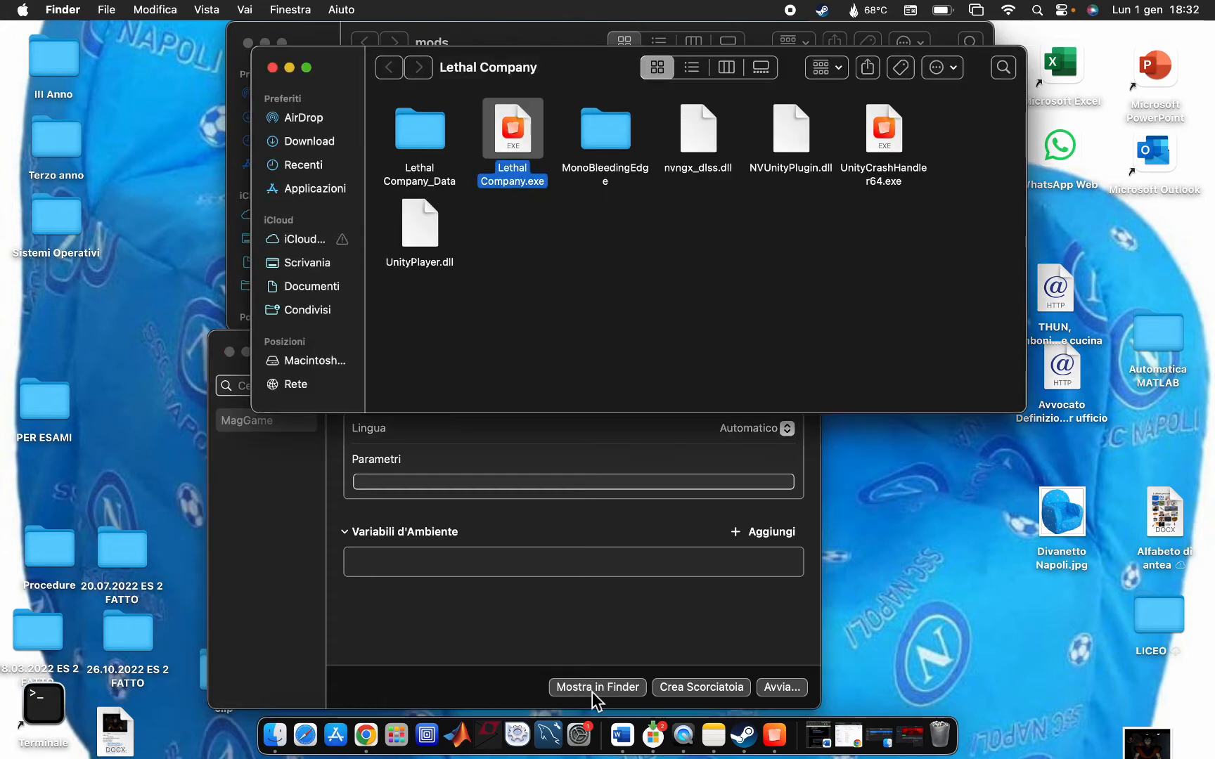
left_click_drag(551, 79, 527, 355)
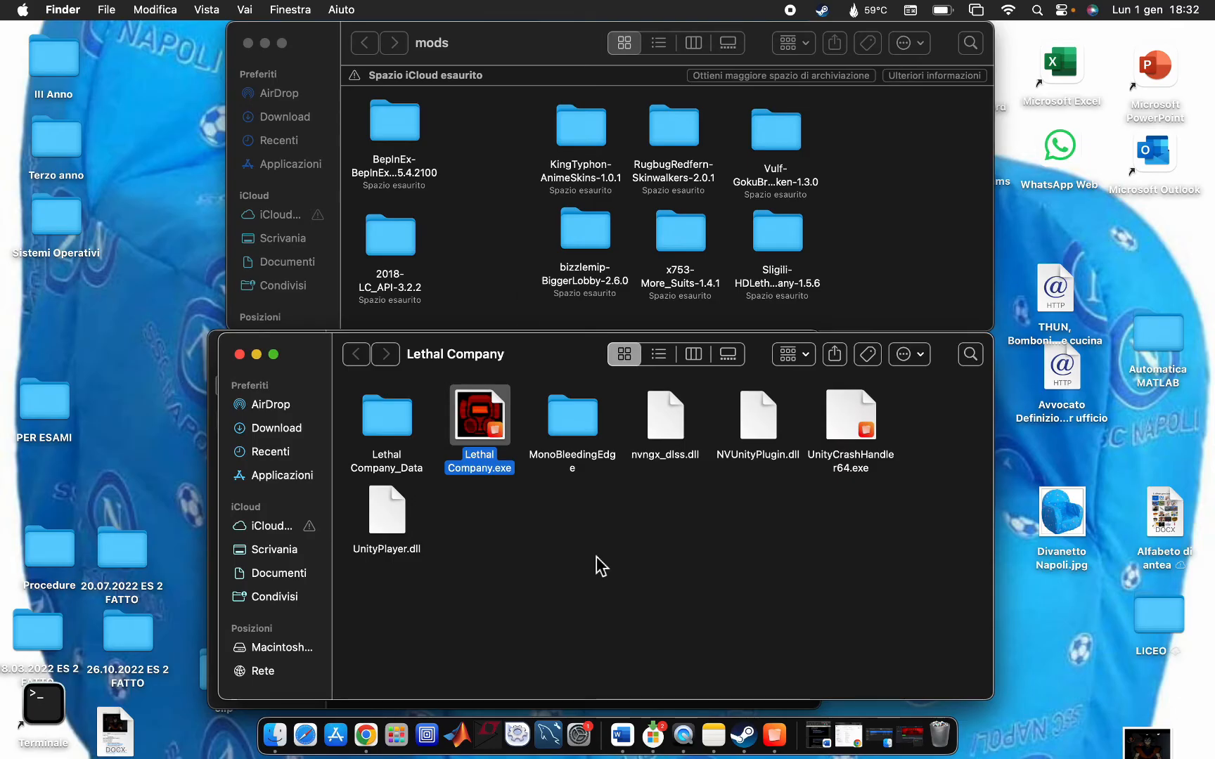
- Copy BepInEx, doorstop_config.ini and winhttp.dll from the BepInExPack folder into the Lethal Company game folder and group them in an empty area
double_click(401, 129)
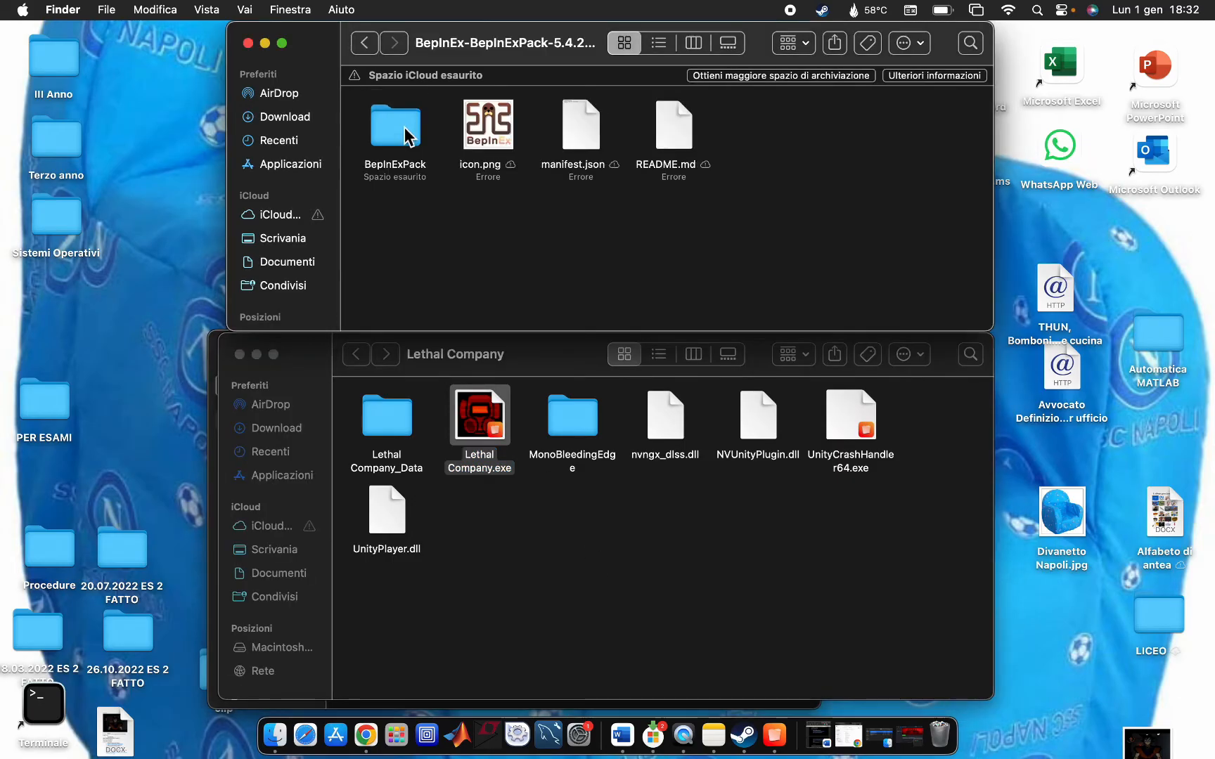
double_click(397, 128)
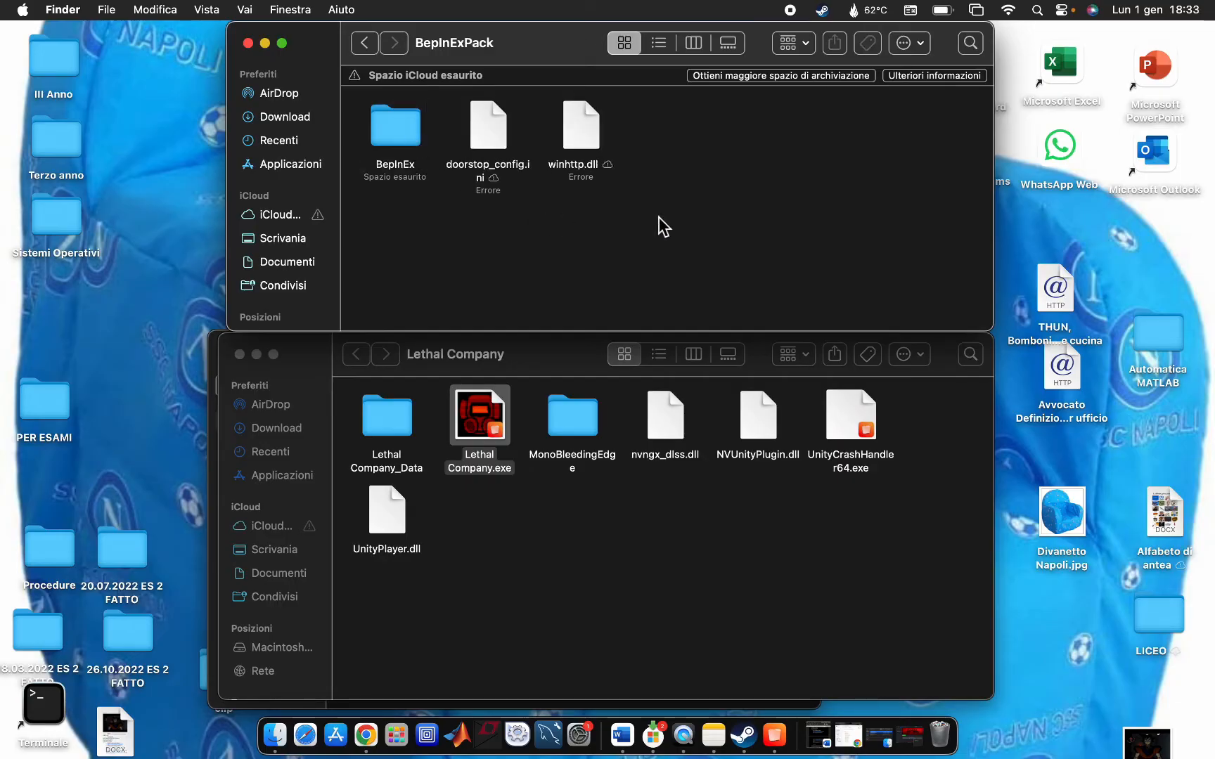
left_click_drag(645, 215, 406, 133)
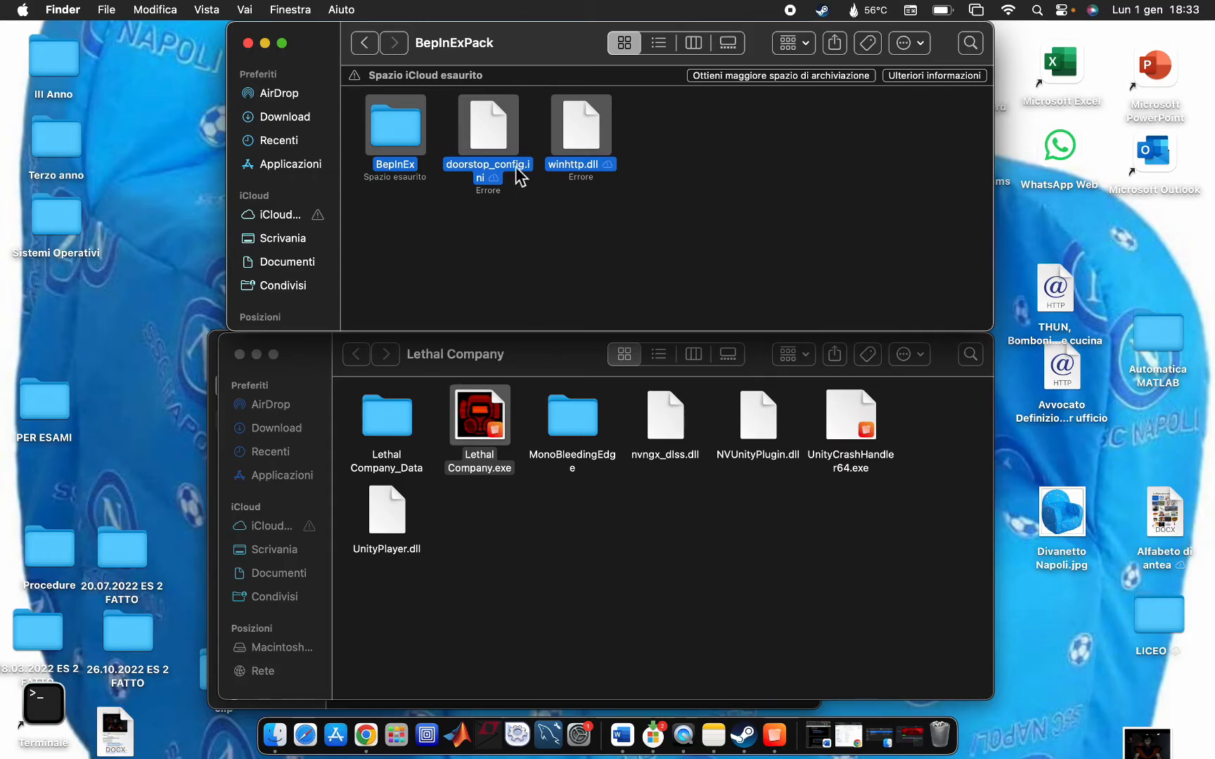
left_click(606, 596)
key("super+v")
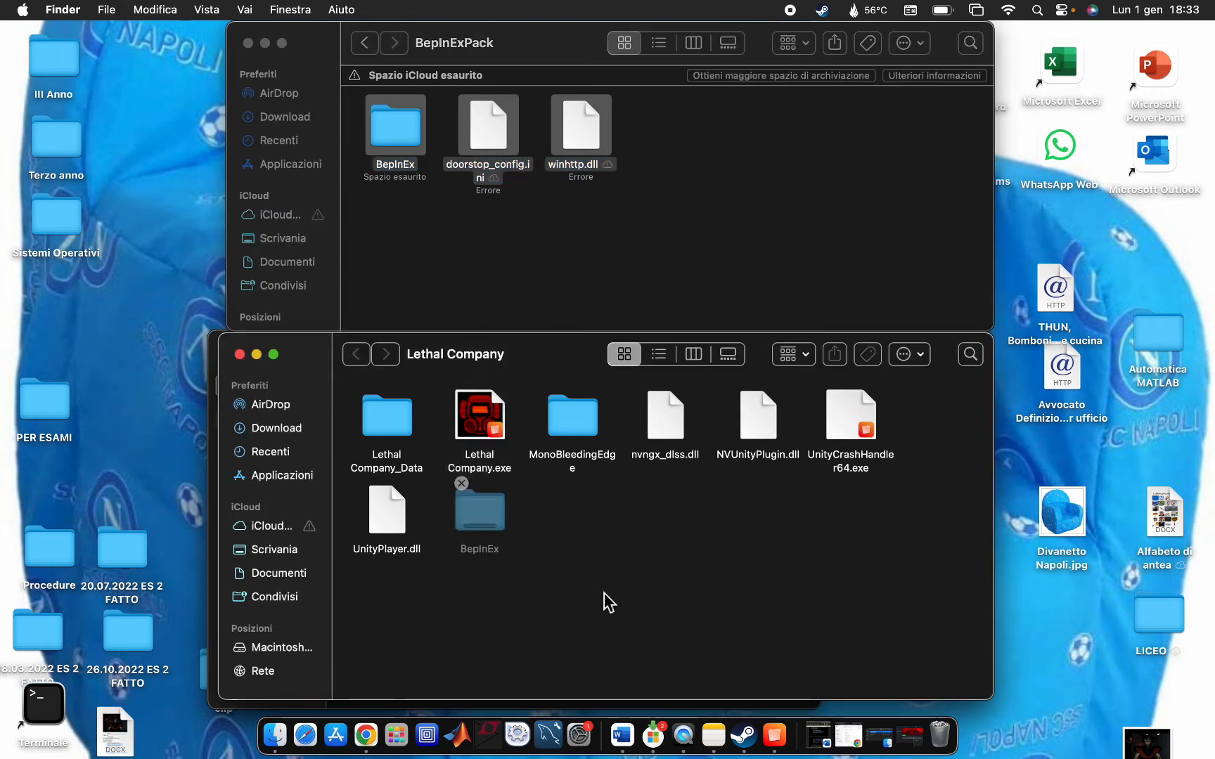
left_click_drag(709, 603, 584, 615)
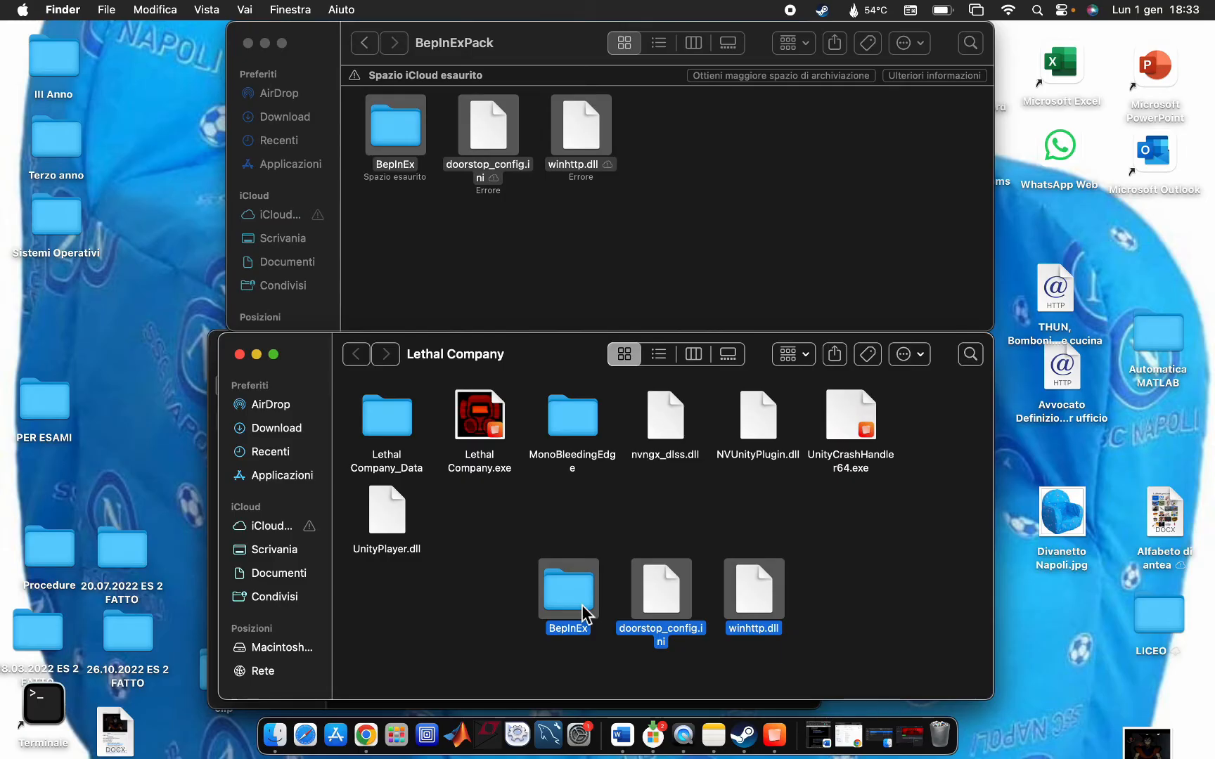
- Close the BepInExPack window, check the contents of the game's BepInEx folder, and return to the Lethal Company folder
left_click(496, 555)
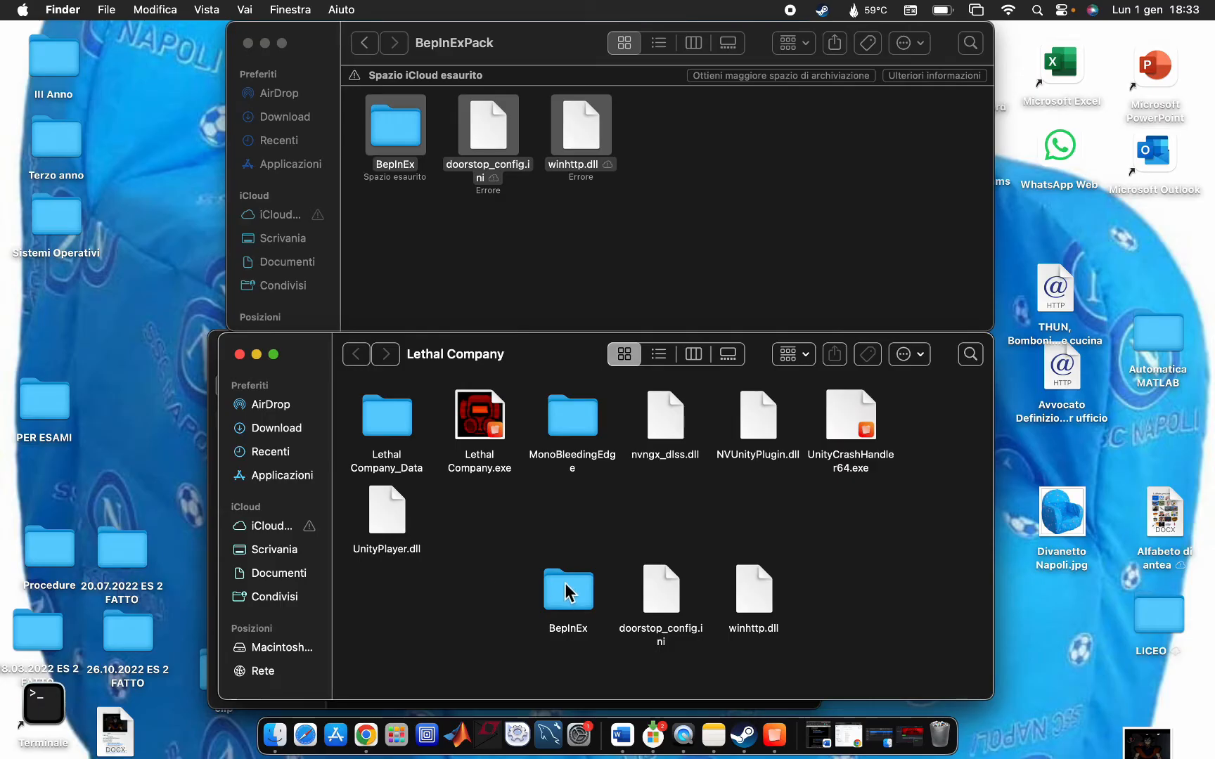
left_click(247, 43)
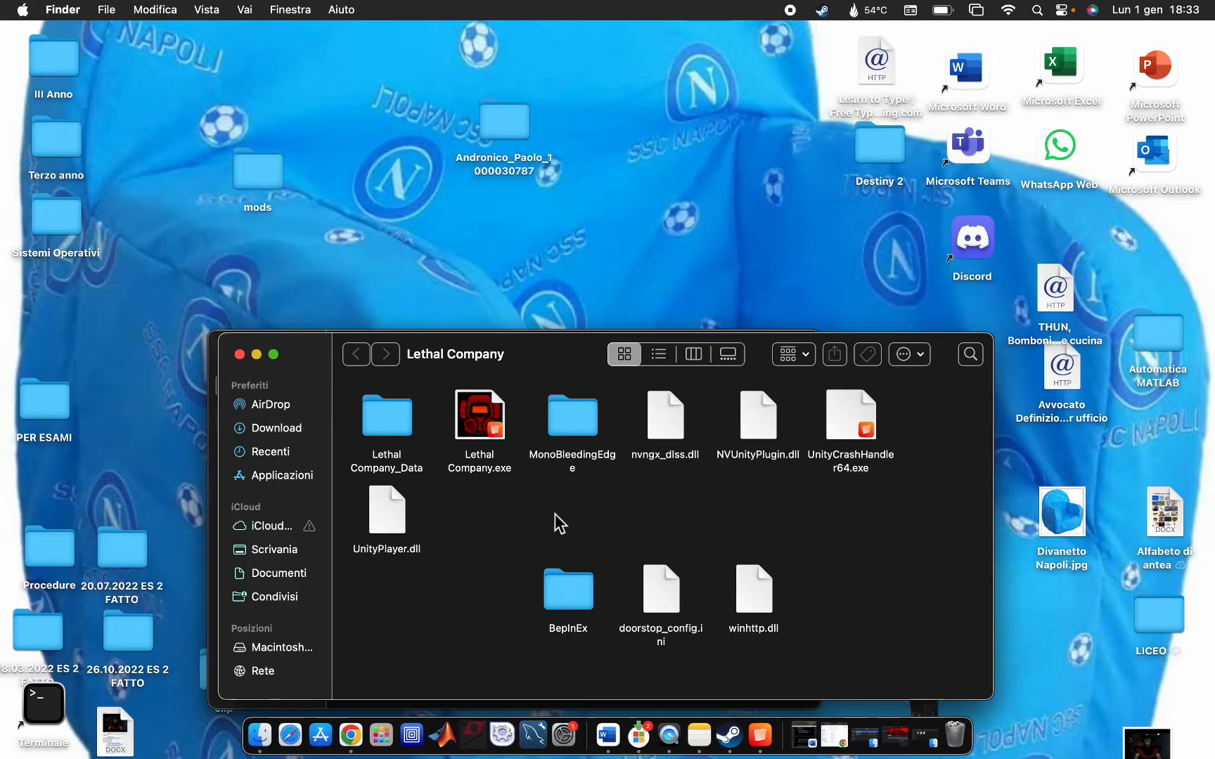
double_click(566, 589)
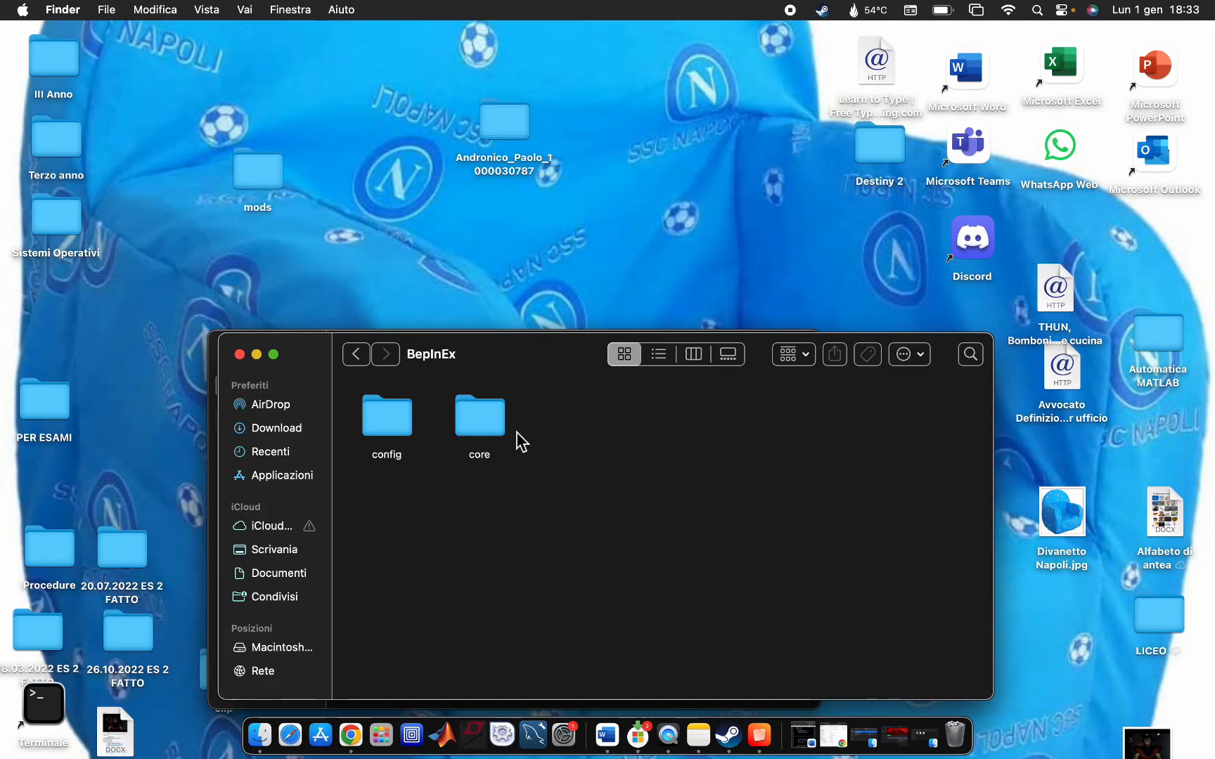
left_click_drag(494, 364, 512, 211)
left_click(369, 194)
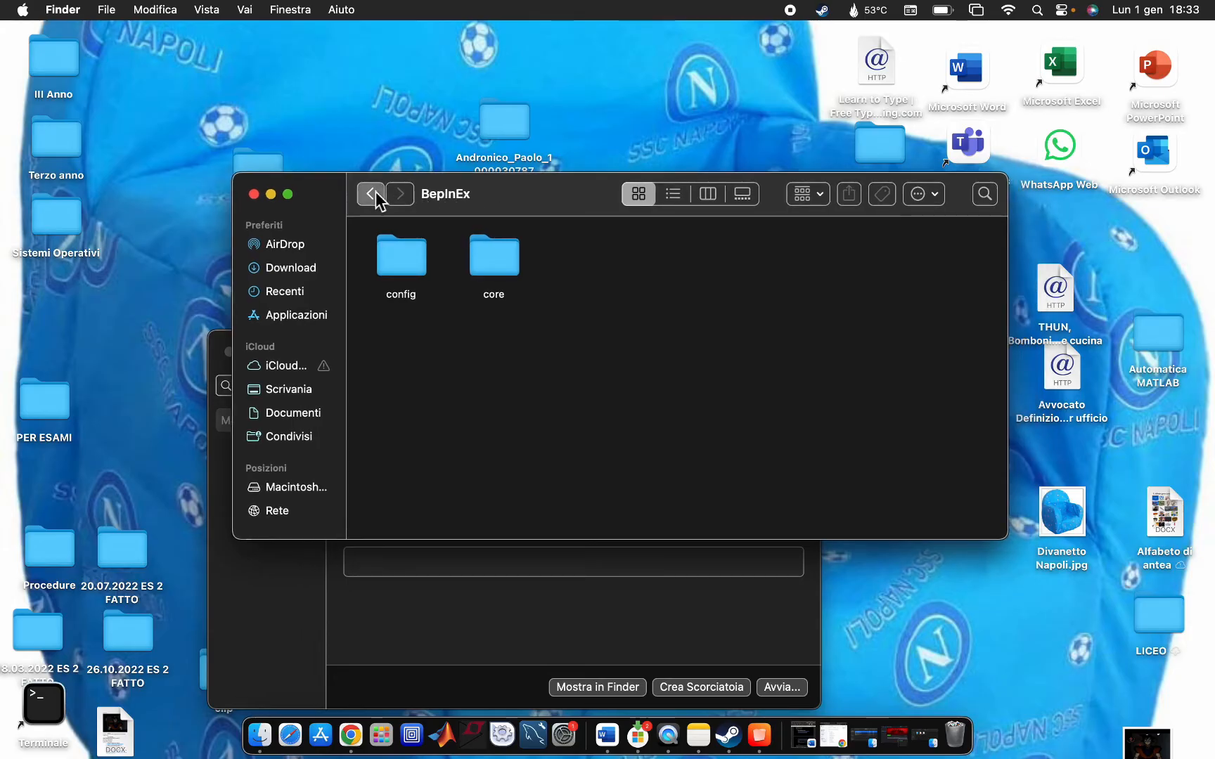
- Switch to Steam, launch Lethal Company in Online mode and host a friends-only game on save File 1
left_click(871, 693)
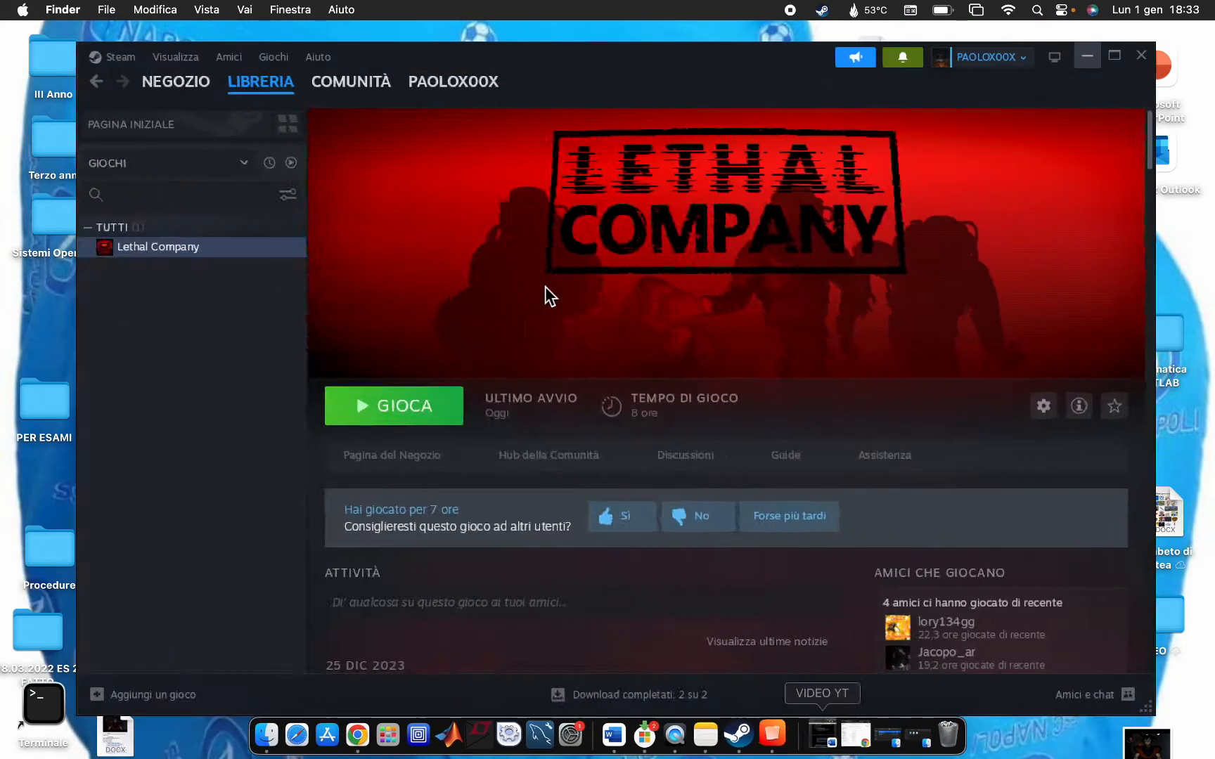
left_click(424, 415)
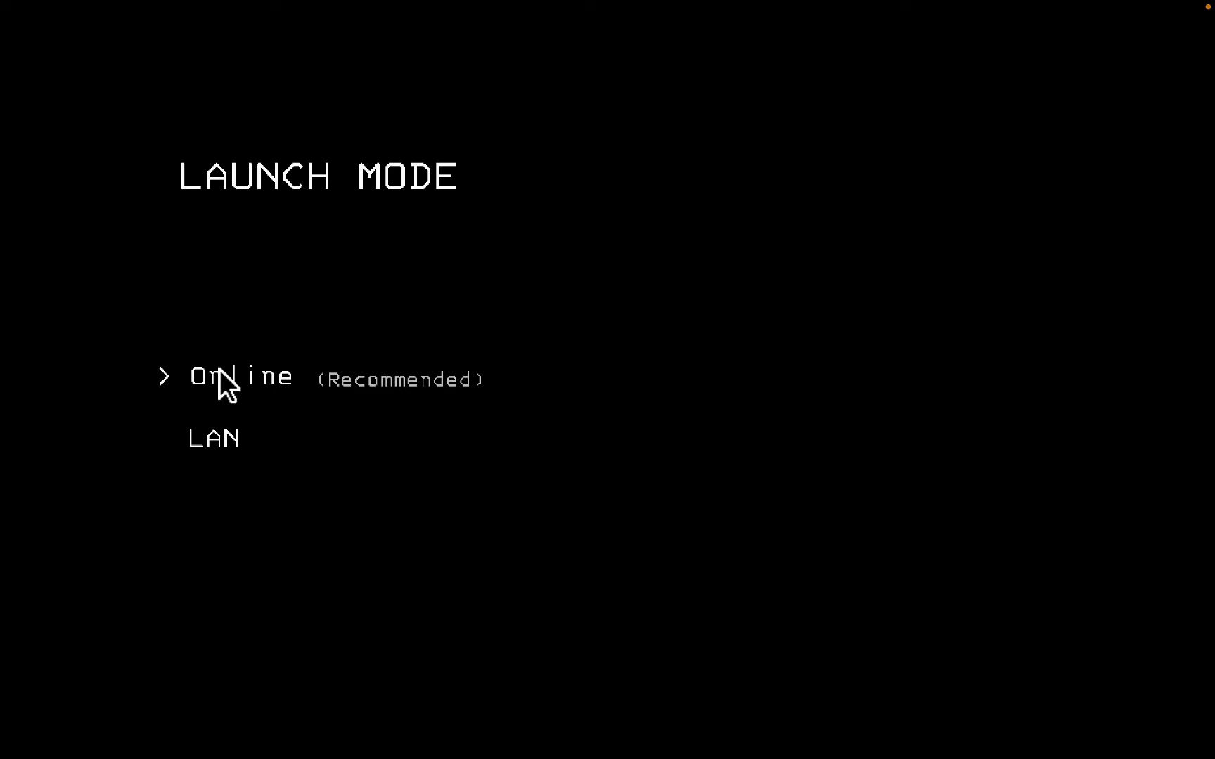
left_click(220, 370)
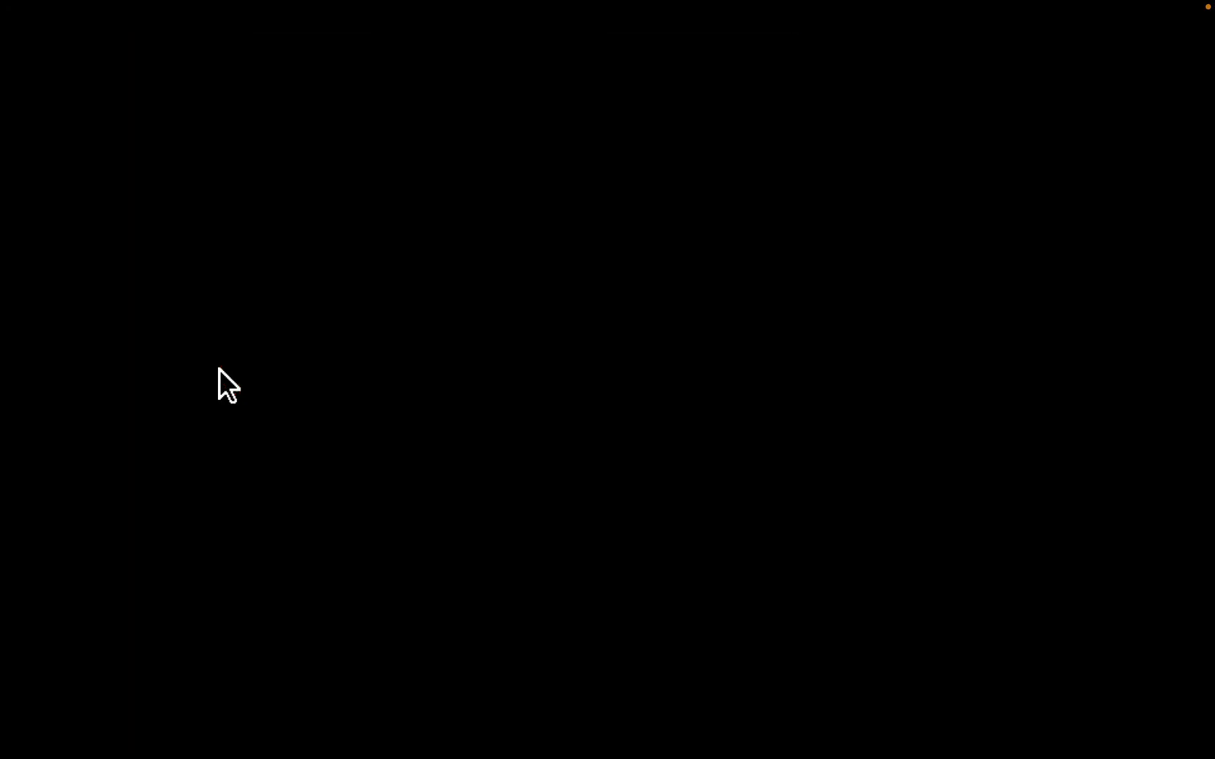
left_click(177, 481)
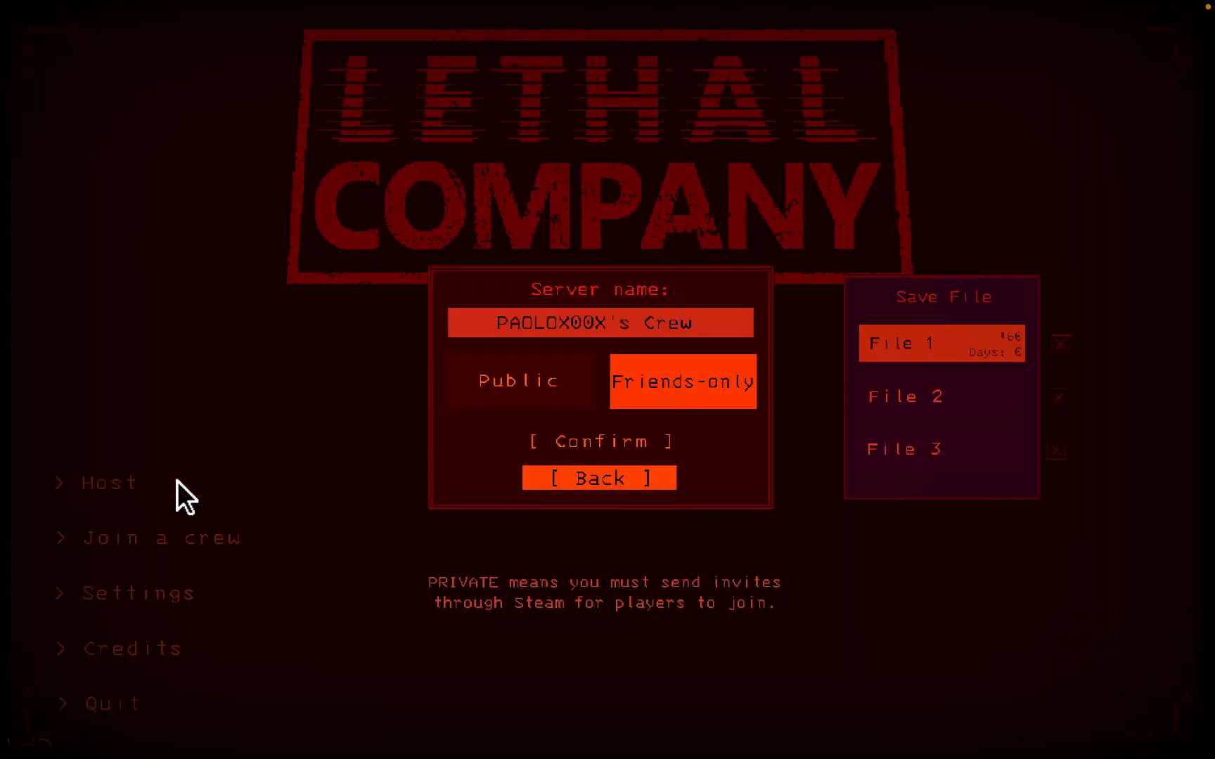
left_click(554, 442)
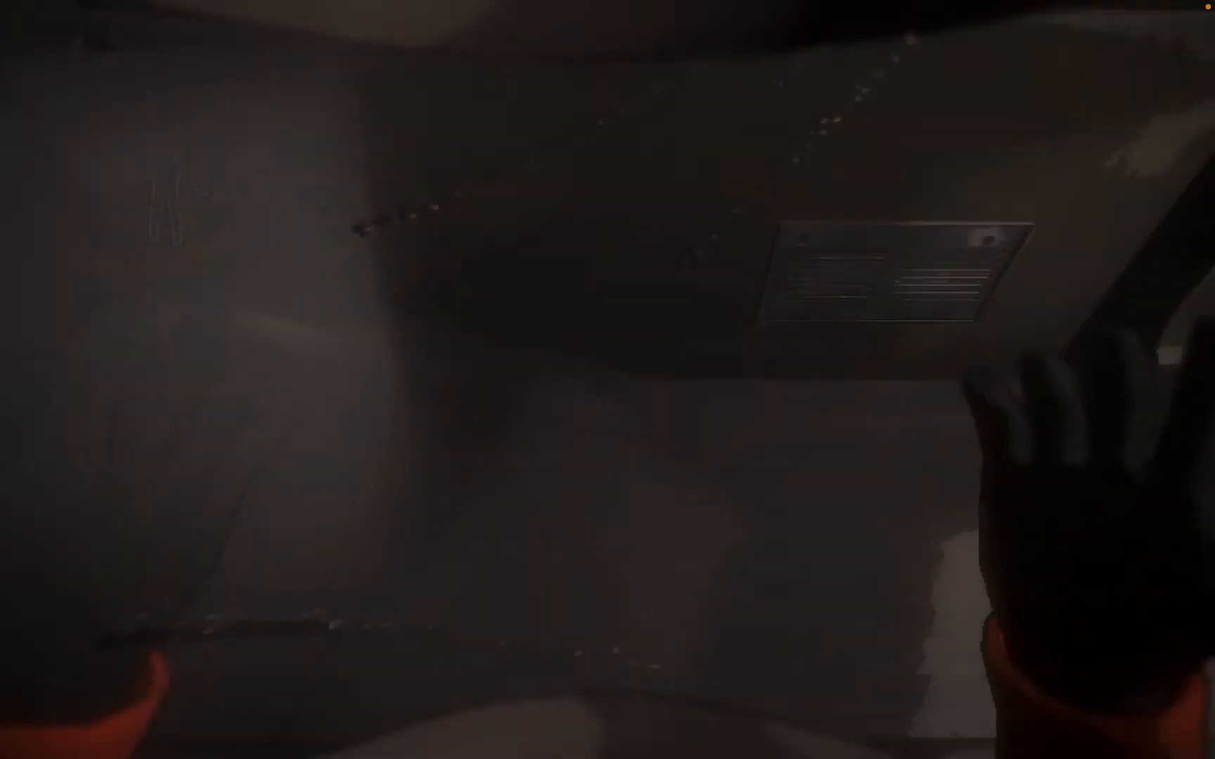
- Leave the hosted game for the main menu and quit Lethal Company
key("Escape")
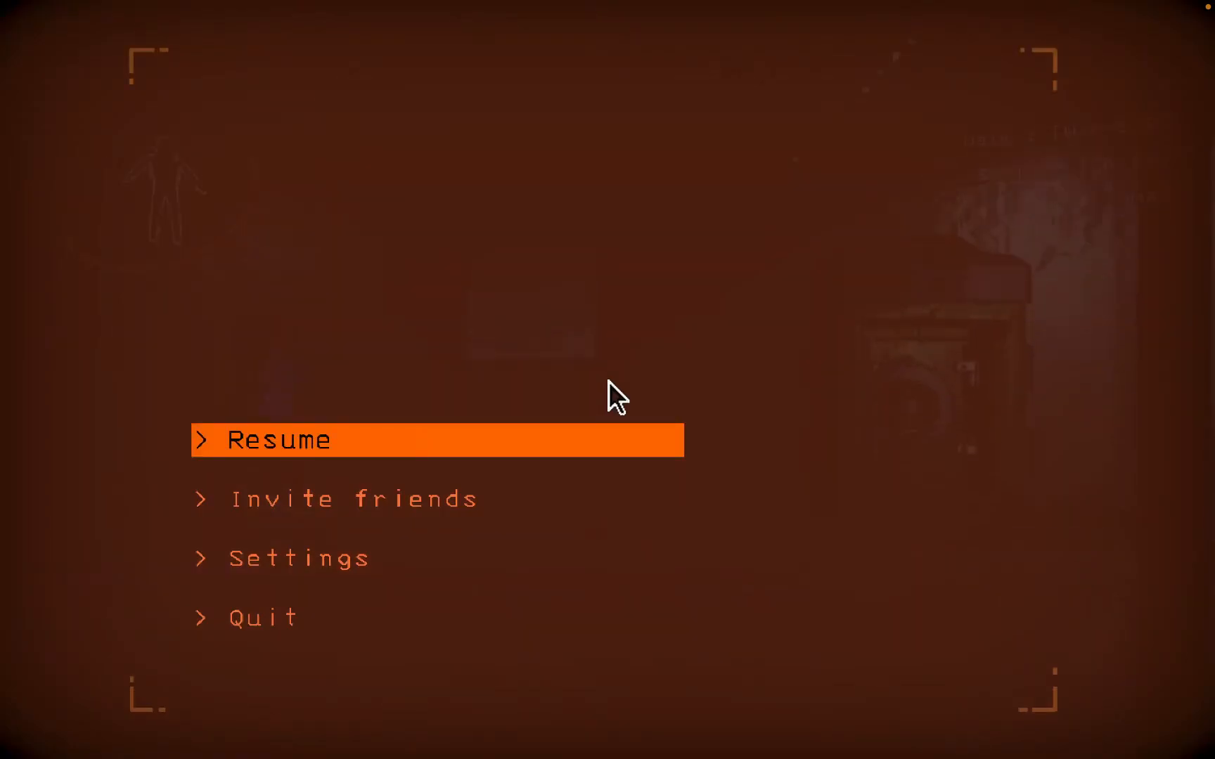
left_click(382, 617)
left_click(418, 539)
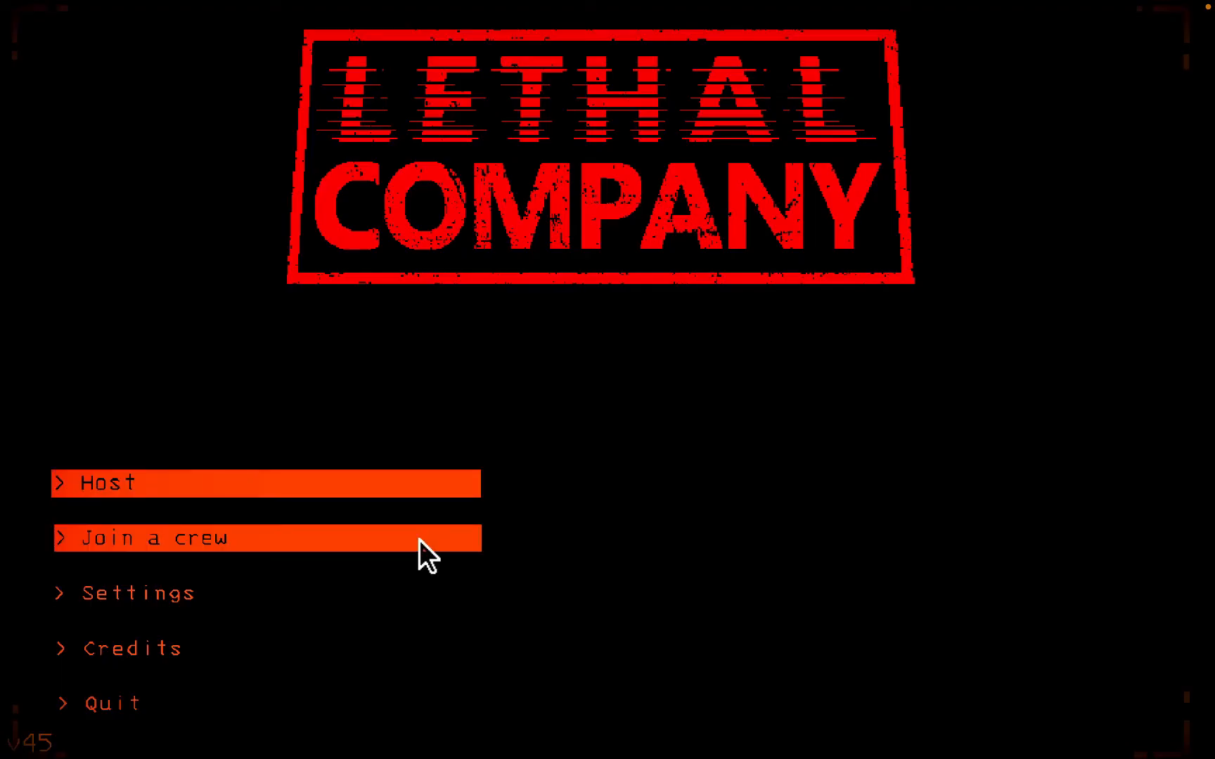
left_click(218, 700)
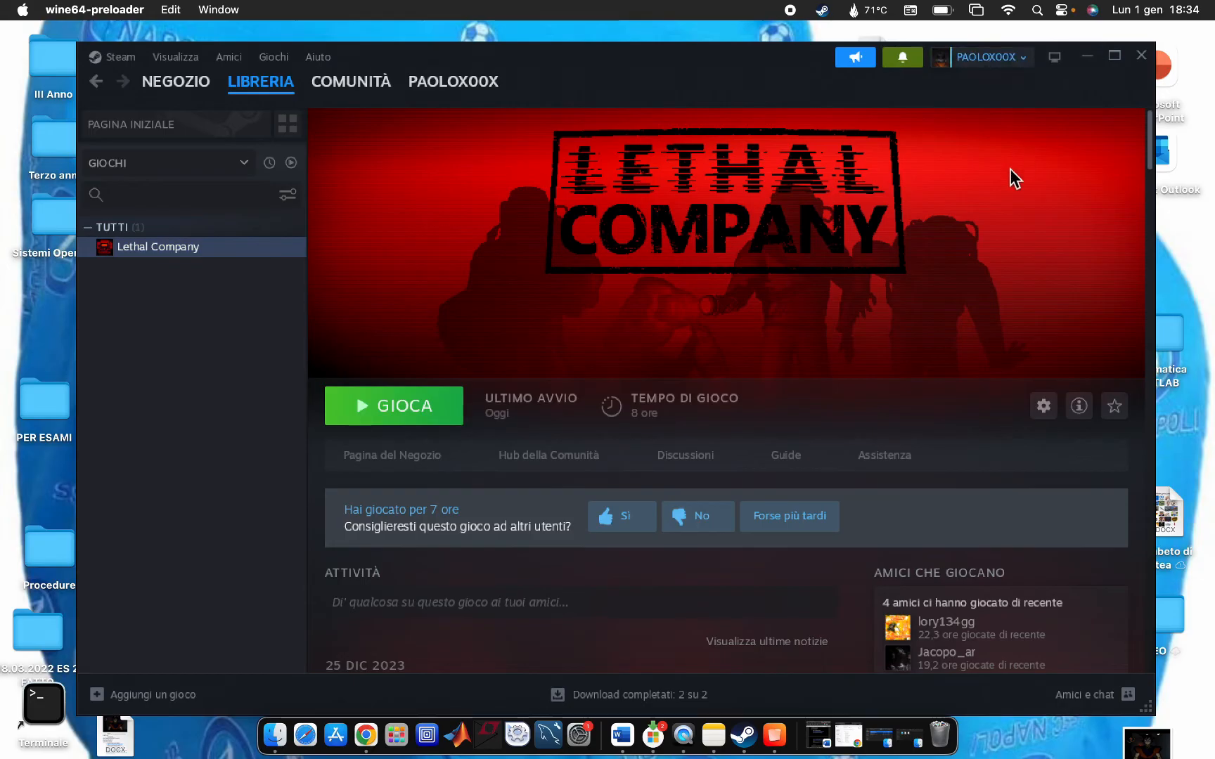
- Minimize Steam and open the plugins folder inside the game's BepInEx folder in Finder
left_click(1088, 57)
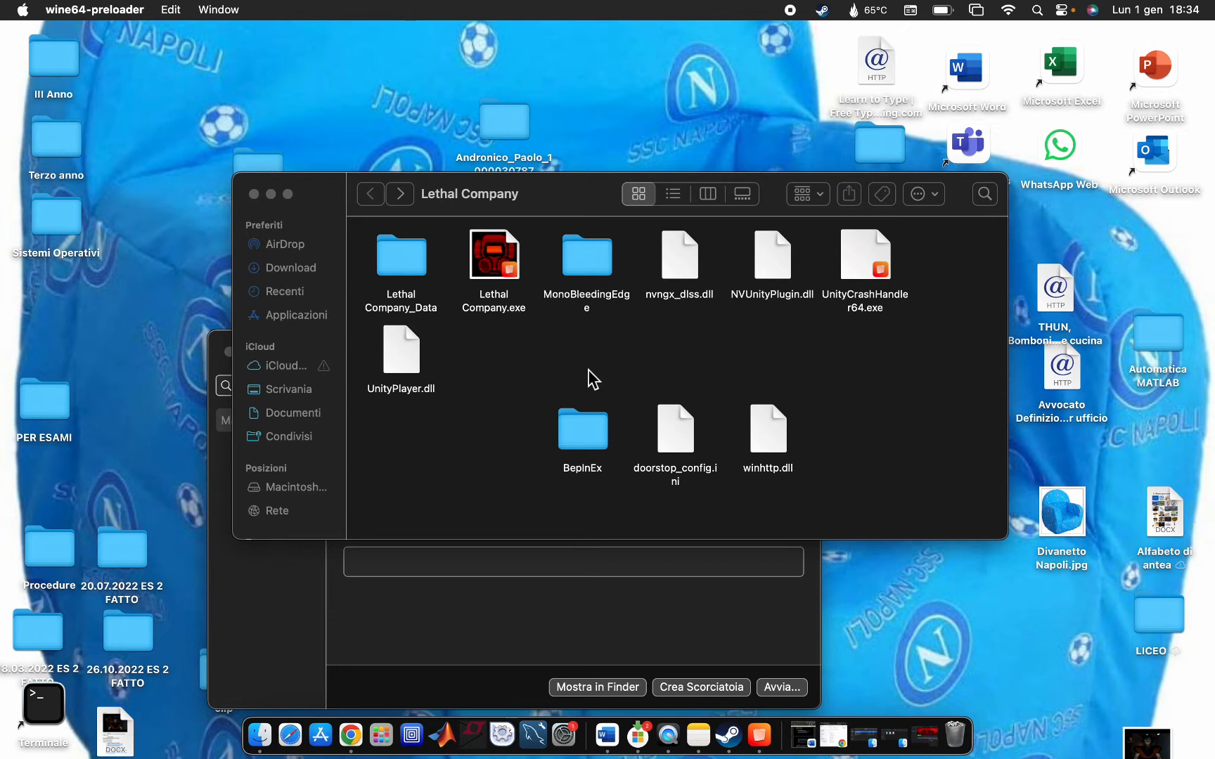
double_click(586, 435)
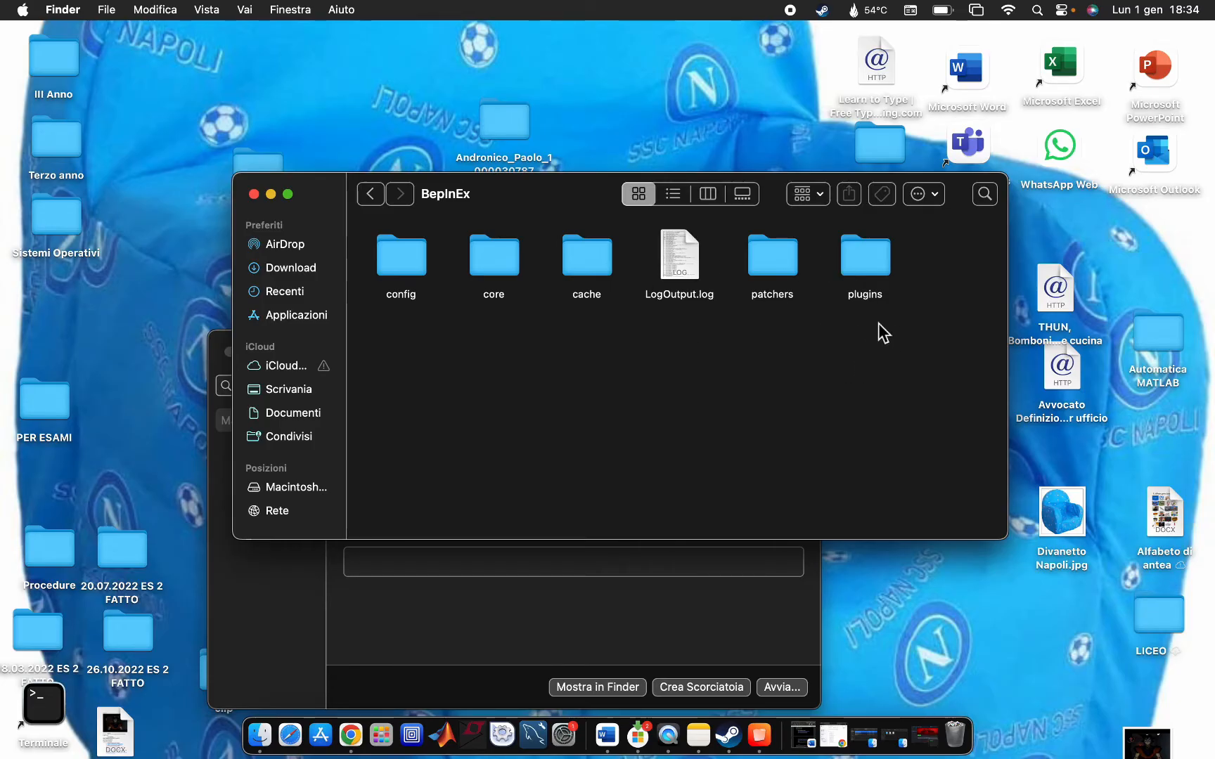
double_click(872, 264)
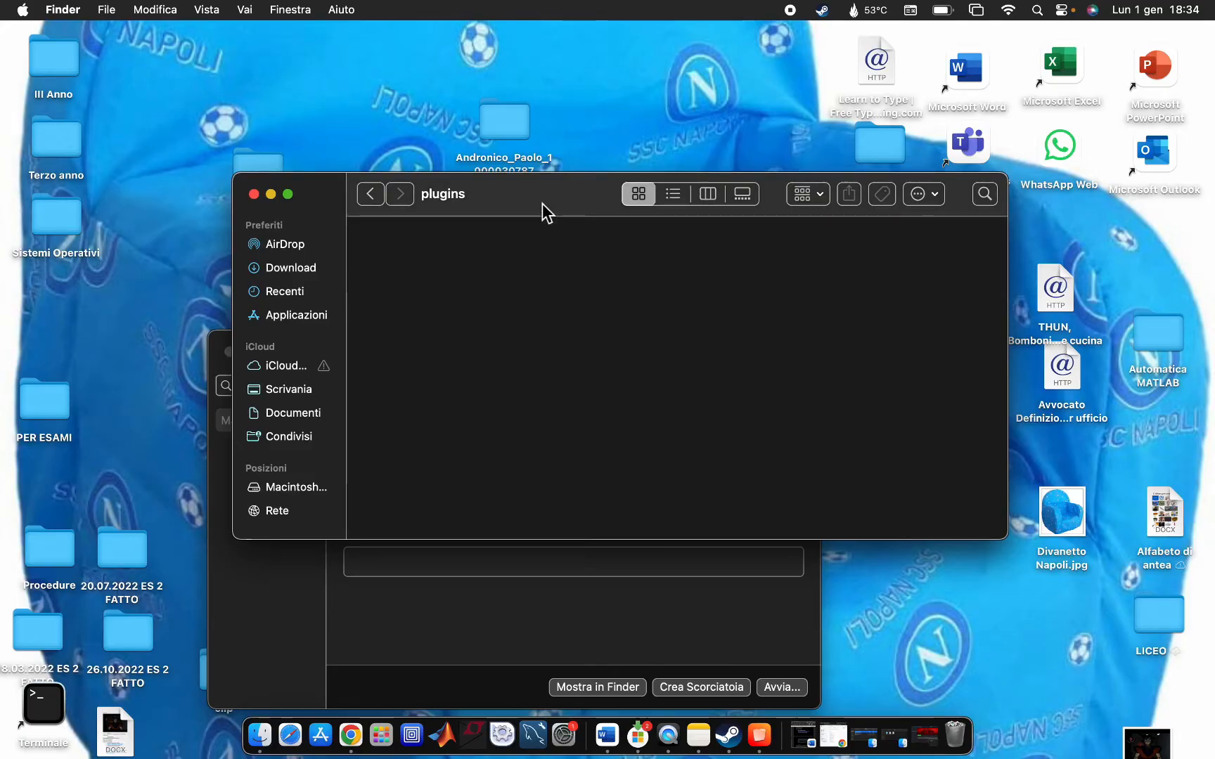
left_click_drag(542, 203, 577, 108)
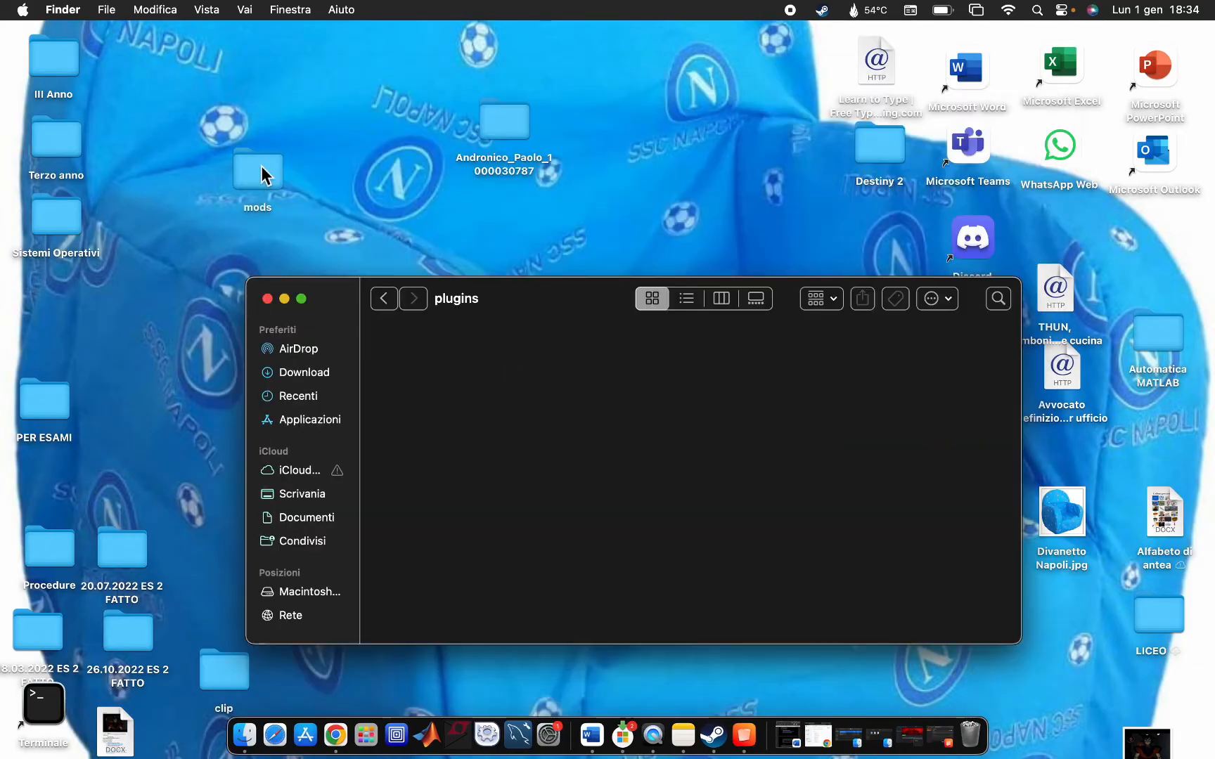
- Open the desktop's mods folder and place the game's plugins window beneath it
left_click(261, 166)
double_click(260, 166)
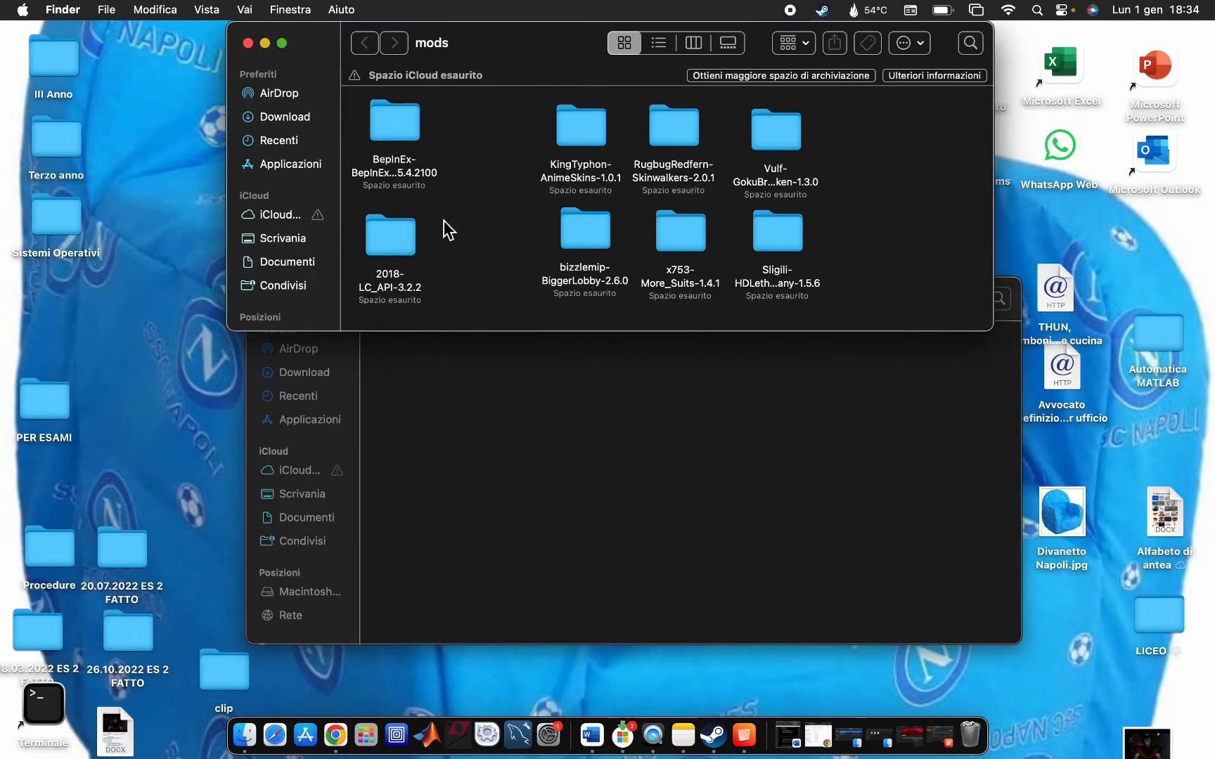
left_click(456, 434)
left_click_drag(478, 309, 438, 406)
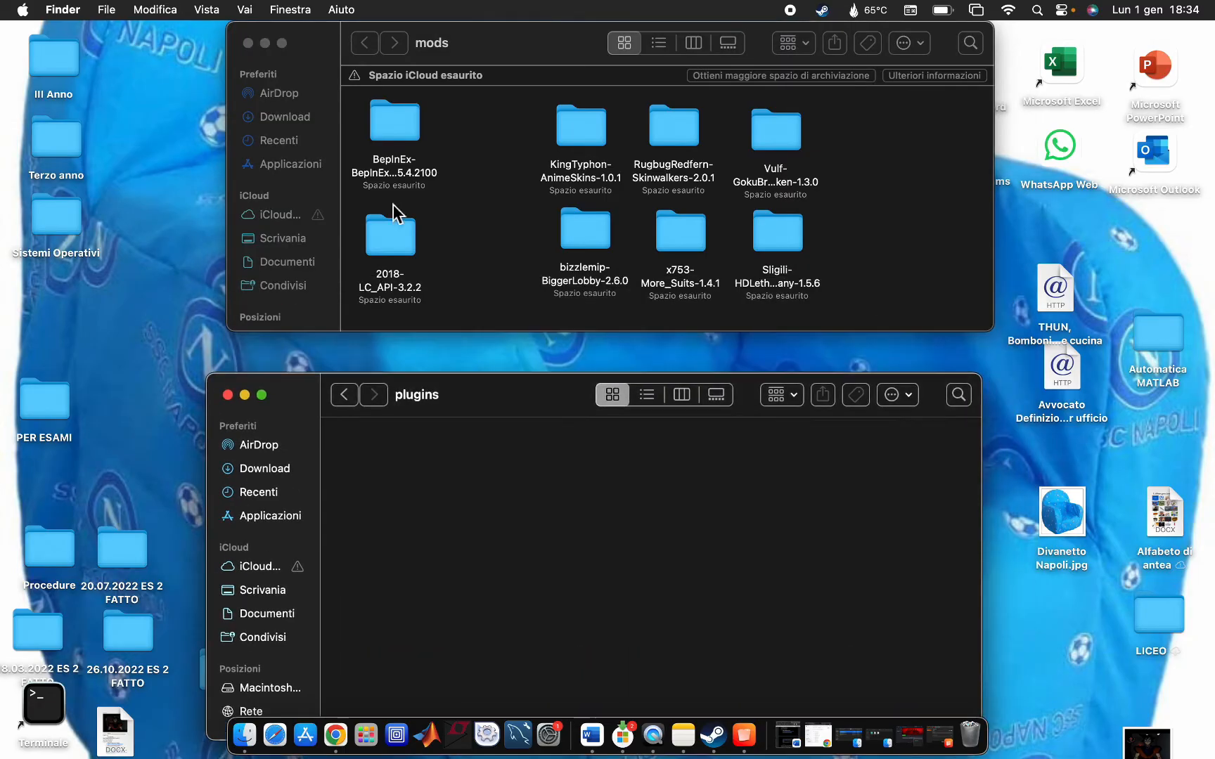
- Copy Bundles and LC_API.dll from the 2018-LC_API-3.2.2 mod's BepInEx plugins folder into the game's plugins folder
left_click(394, 225)
double_click(393, 227)
double_click(405, 132)
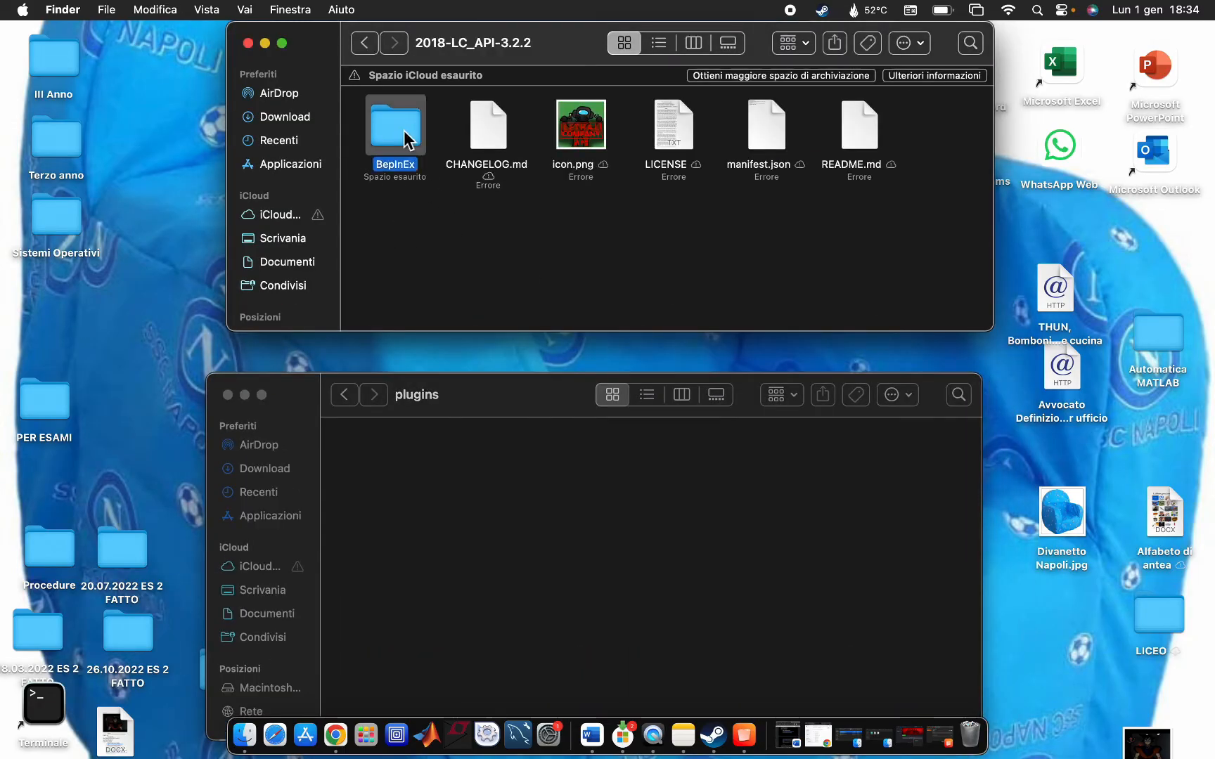
double_click(412, 136)
left_click_drag(609, 213, 407, 132)
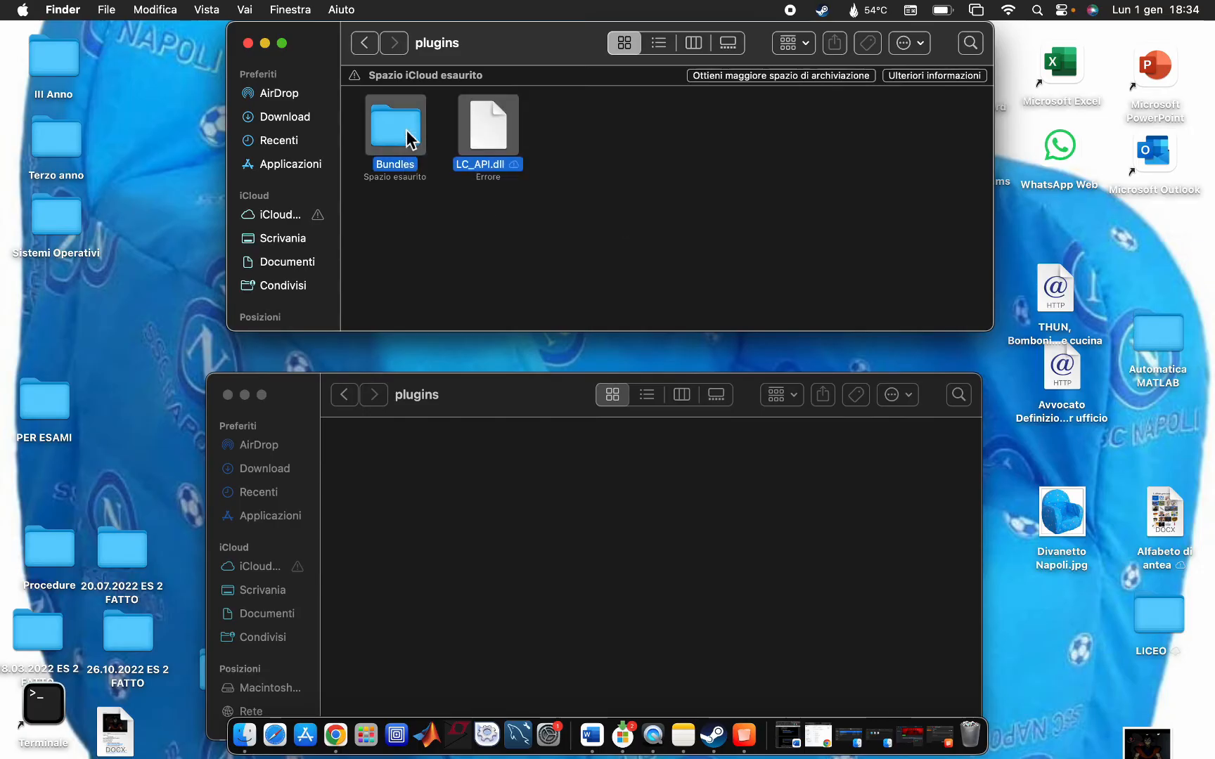
left_click(485, 432)
key("super+v")
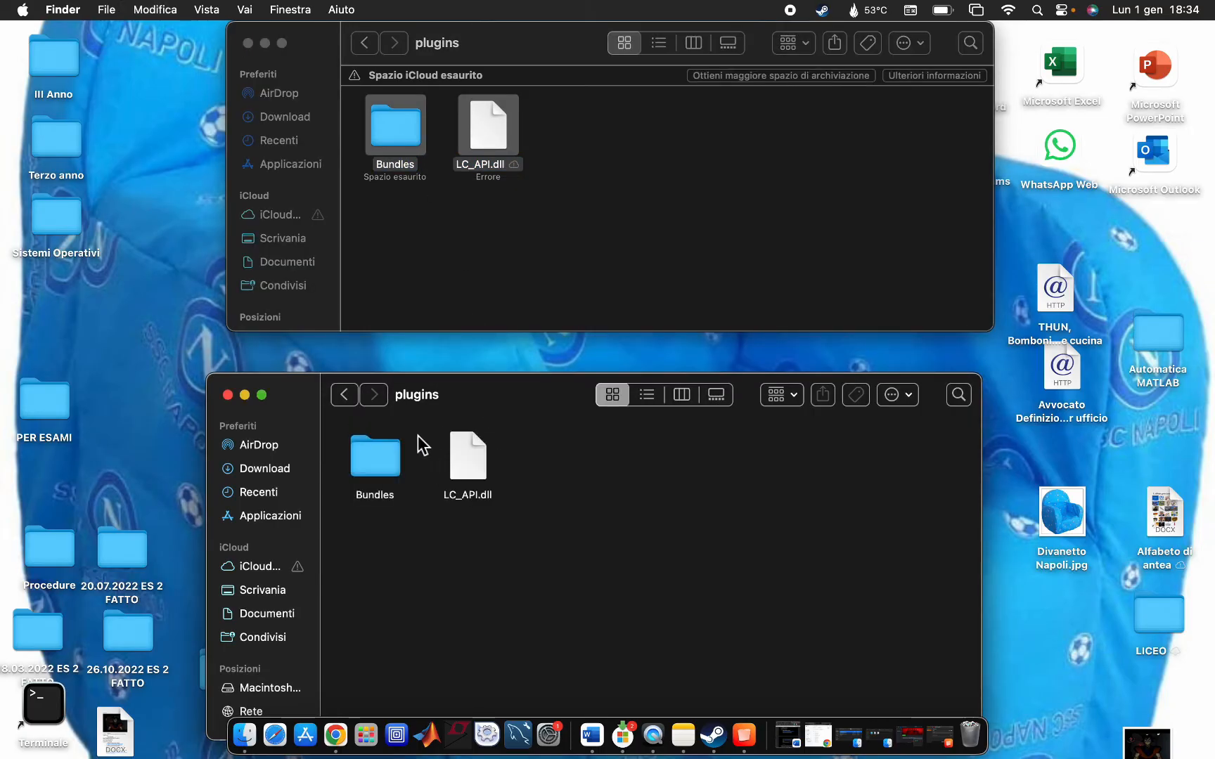
- Copy BiggerLobby.dll and statsuireferences from the bizzlemip-BiggerLobby-2.6.0 mod's BepInEx plugins folder into the game's plugins folder
left_click(366, 45)
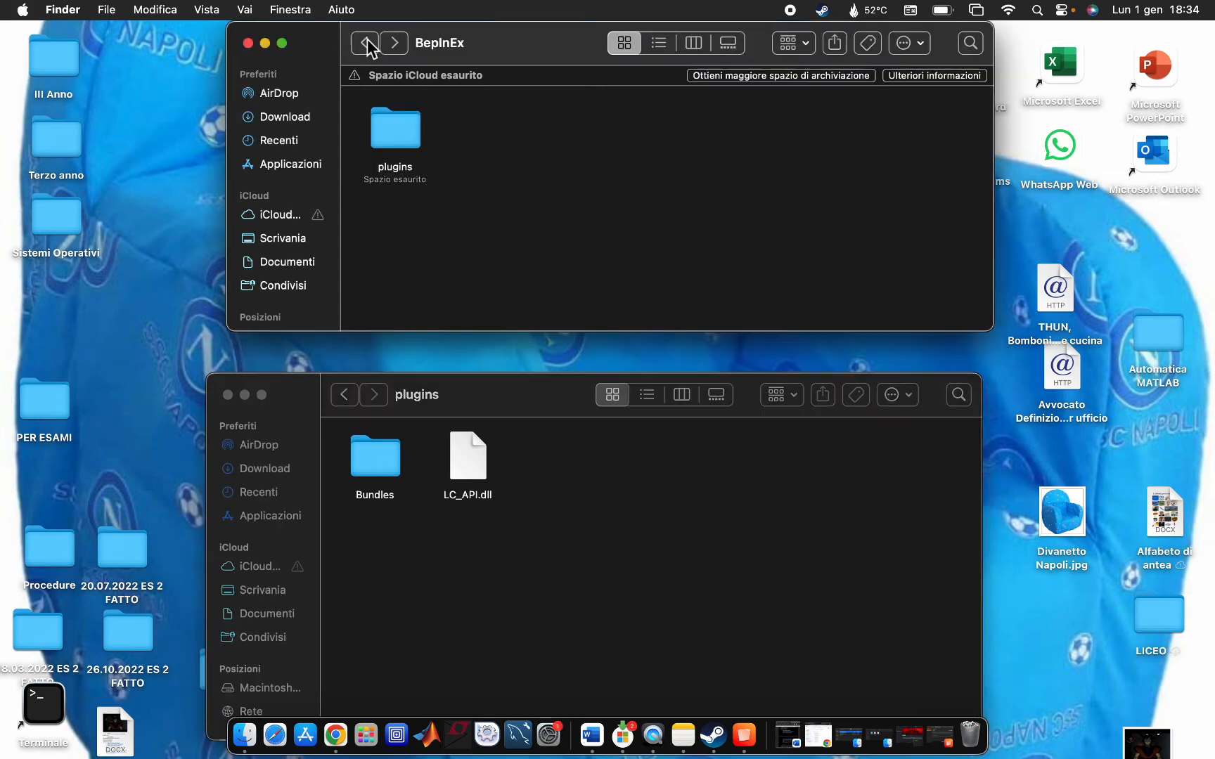
left_click(366, 44)
left_click(365, 43)
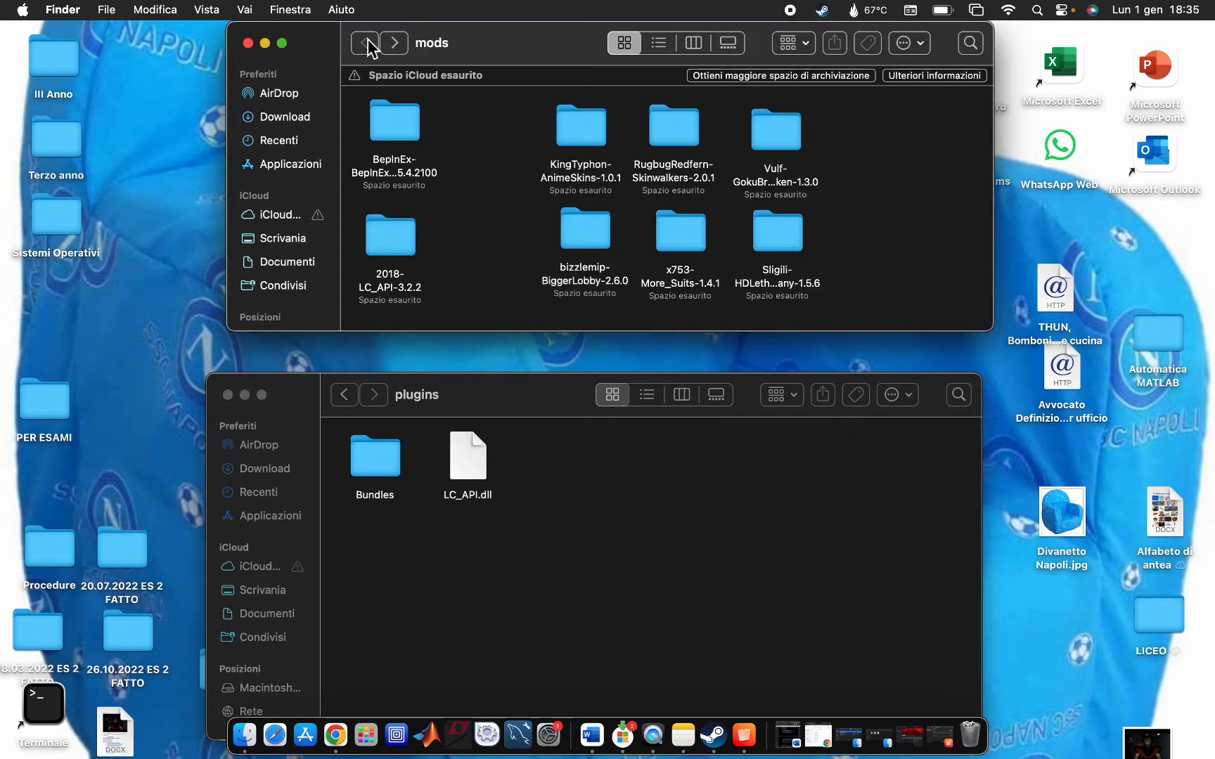
double_click(596, 241)
double_click(402, 117)
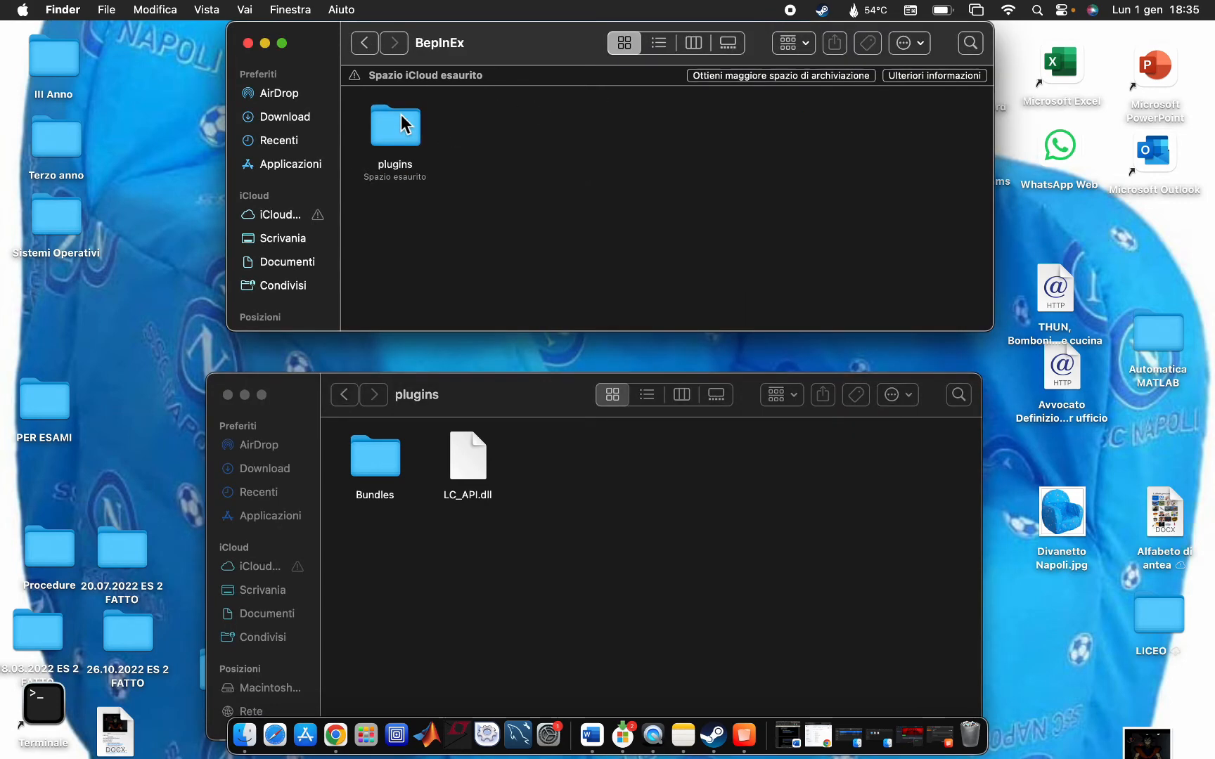
double_click(404, 125)
left_click_drag(615, 245, 644, 552)
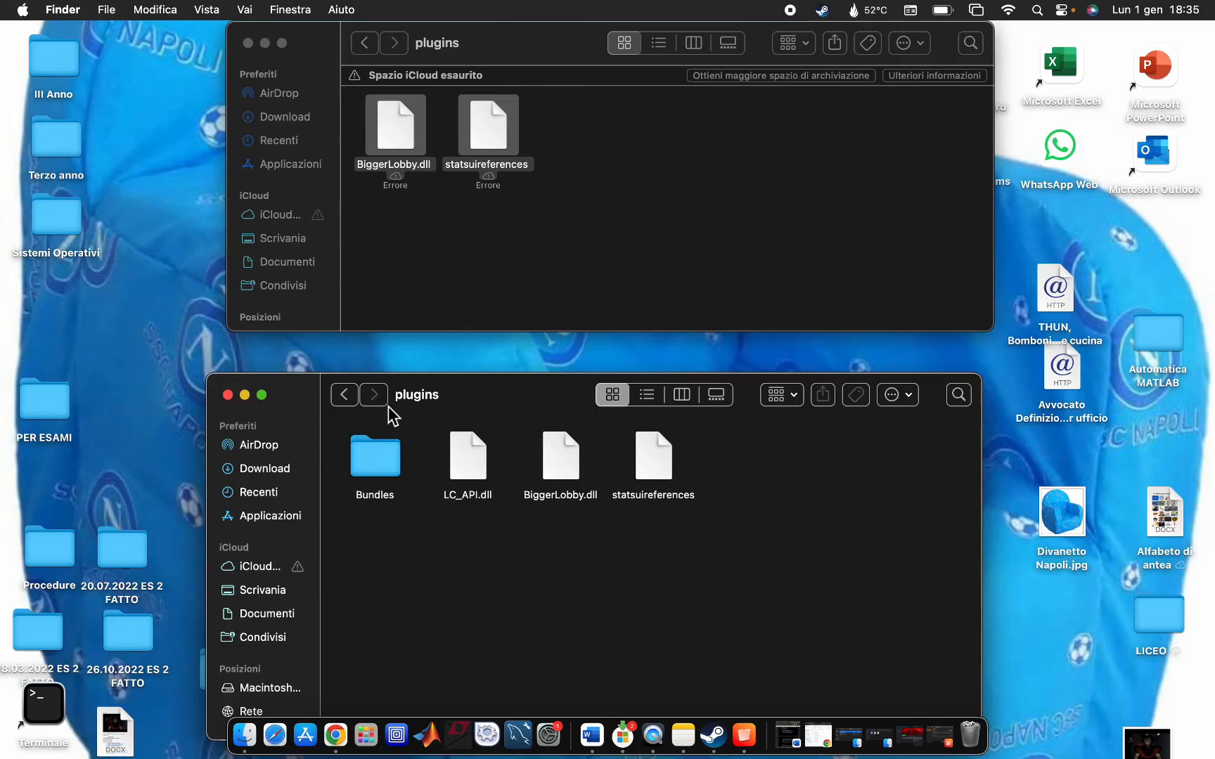
- Return to the game's BepInEx folder, relaunch Lethal Company from Steam, and dismiss the version 45 notice
left_click(351, 398)
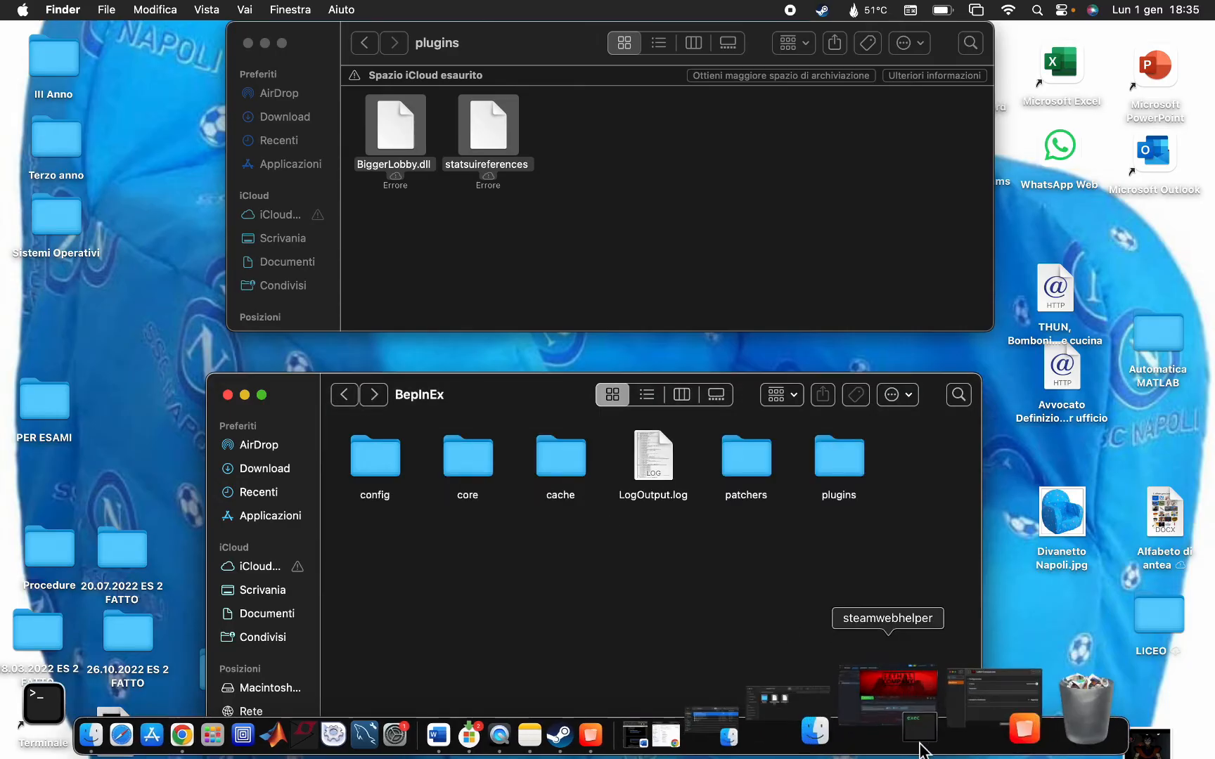
left_click(921, 751)
left_click(427, 415)
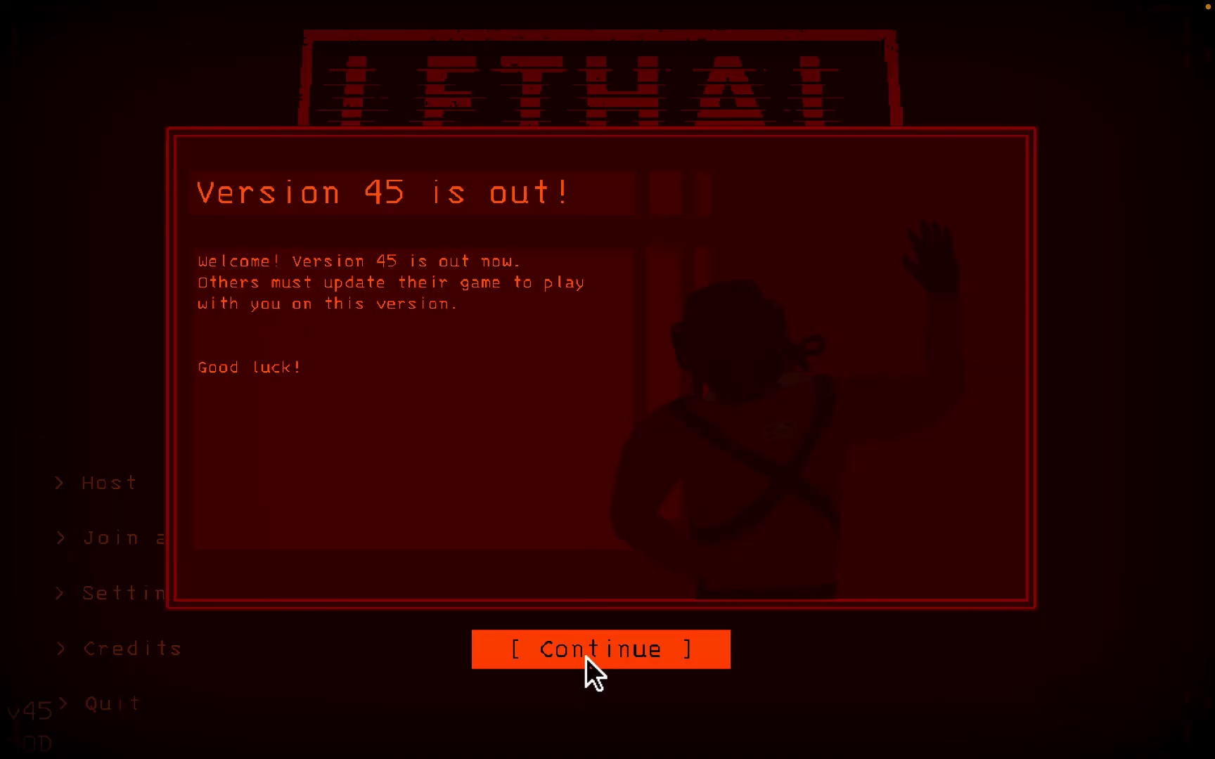
left_click(588, 655)
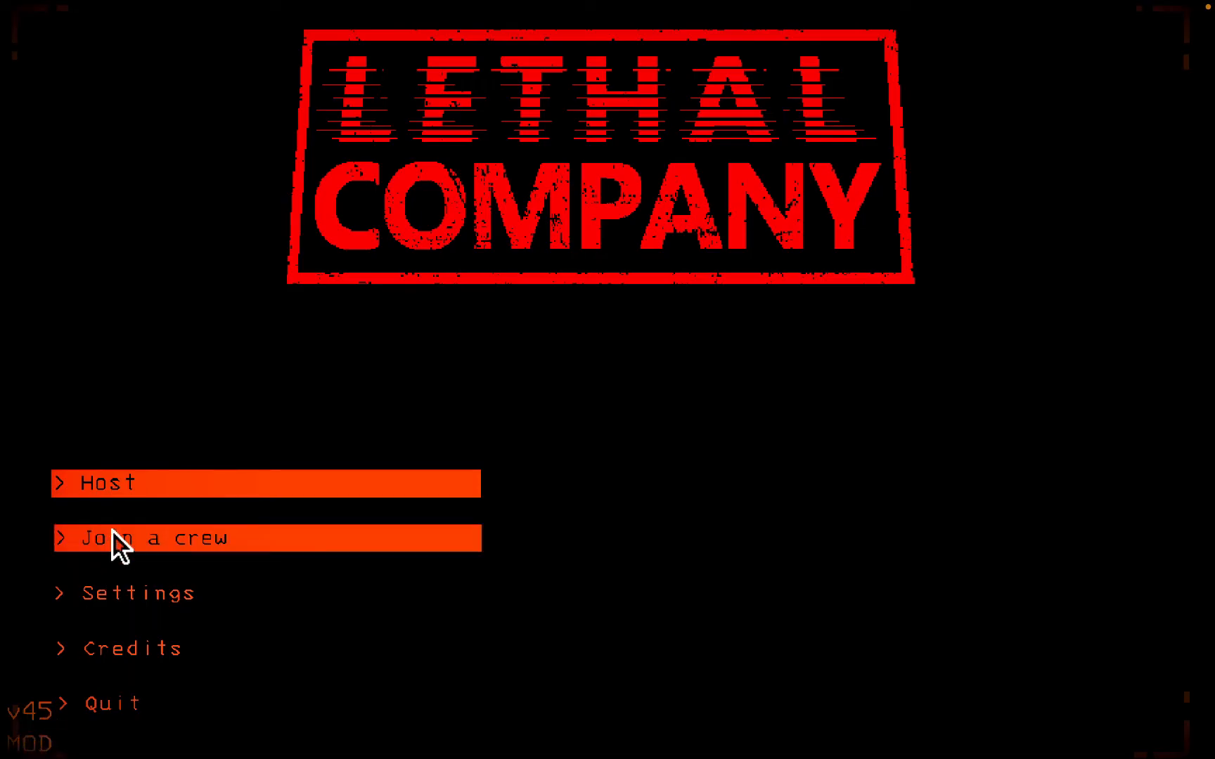
- Try 37 and 16 as the maximum number of players in the host settings, and go back without hosting
left_click(134, 488)
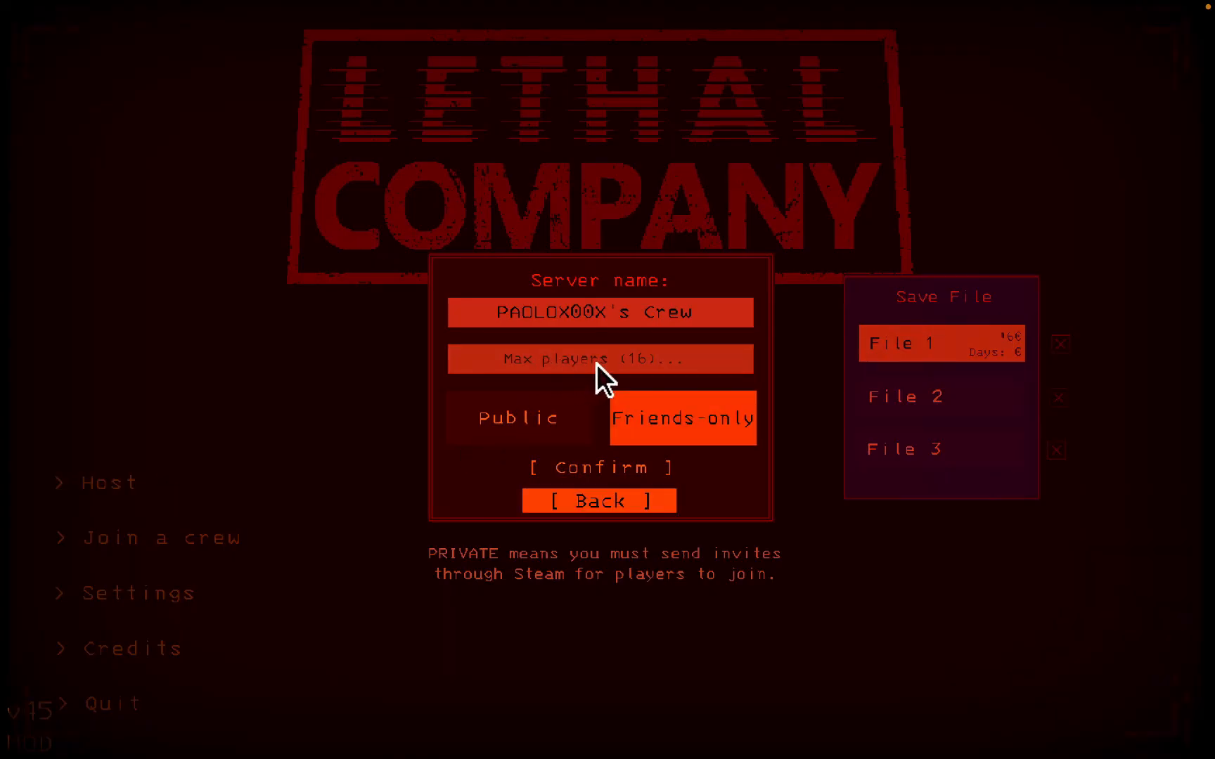
left_click(652, 364)
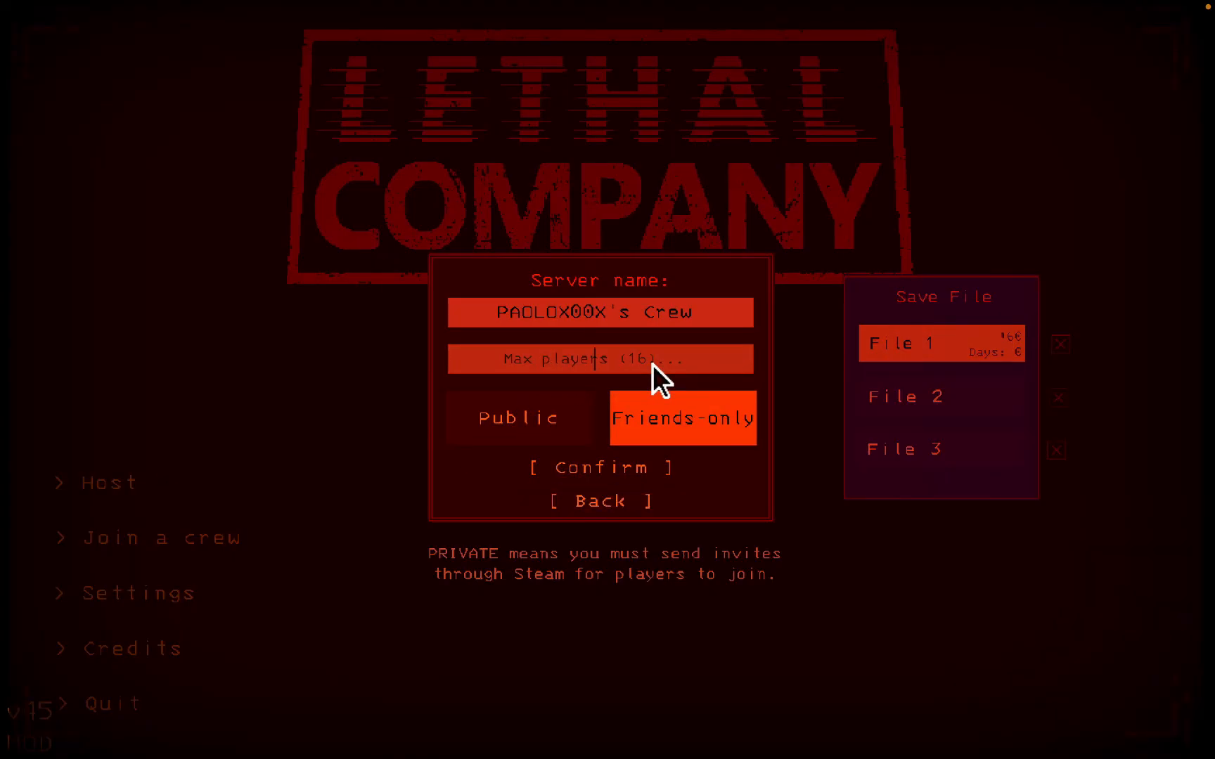
type("37")
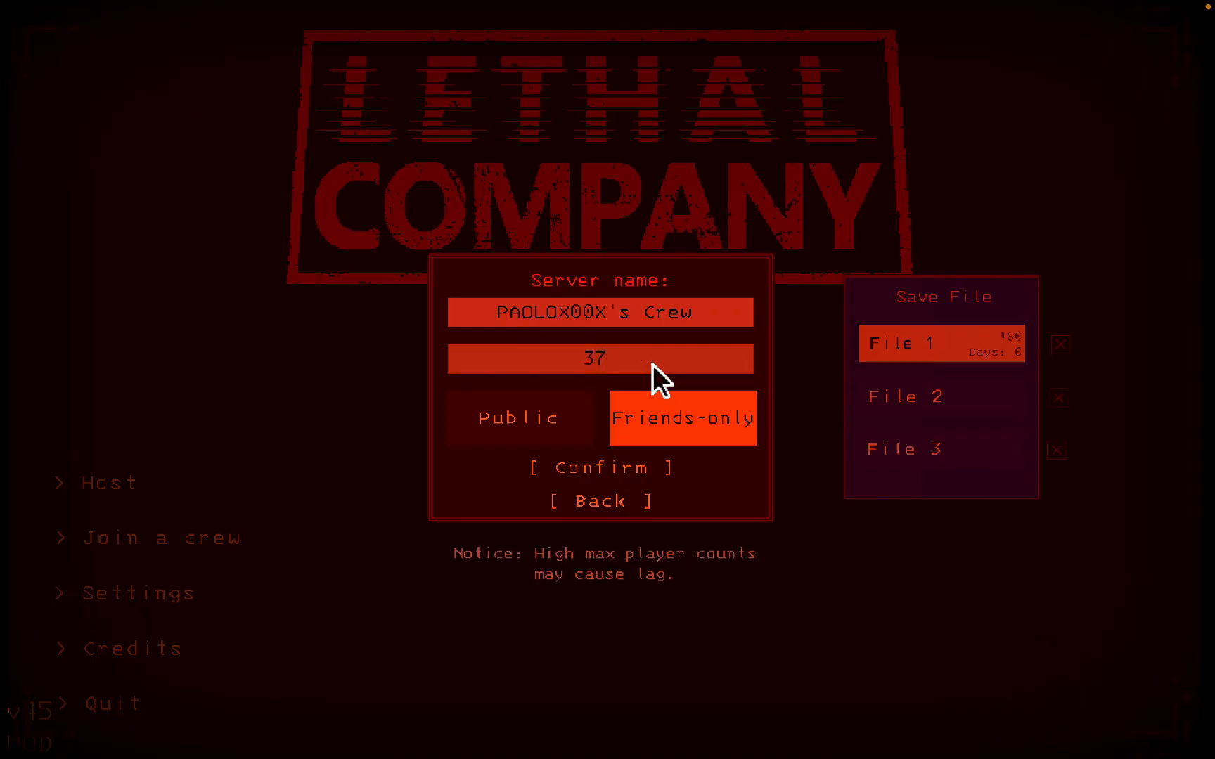
key("BackSpace")
key("BackSpace")
type("16")
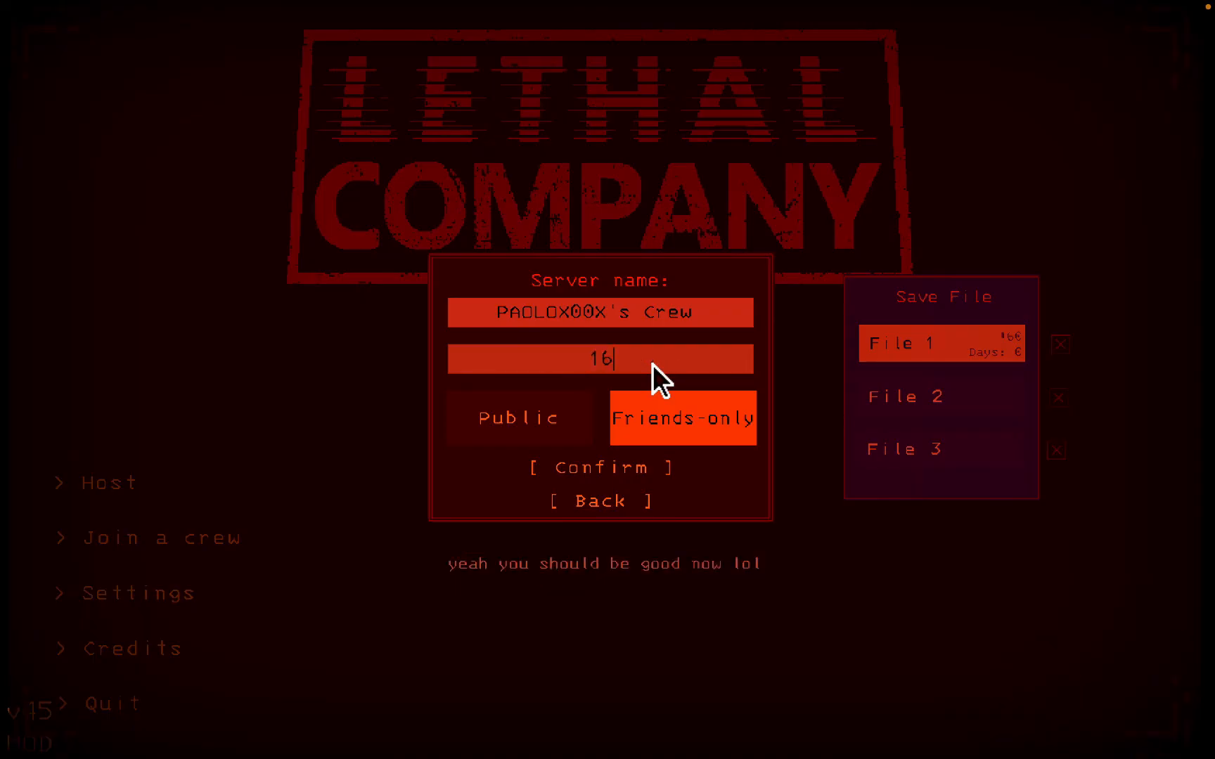
left_click(582, 499)
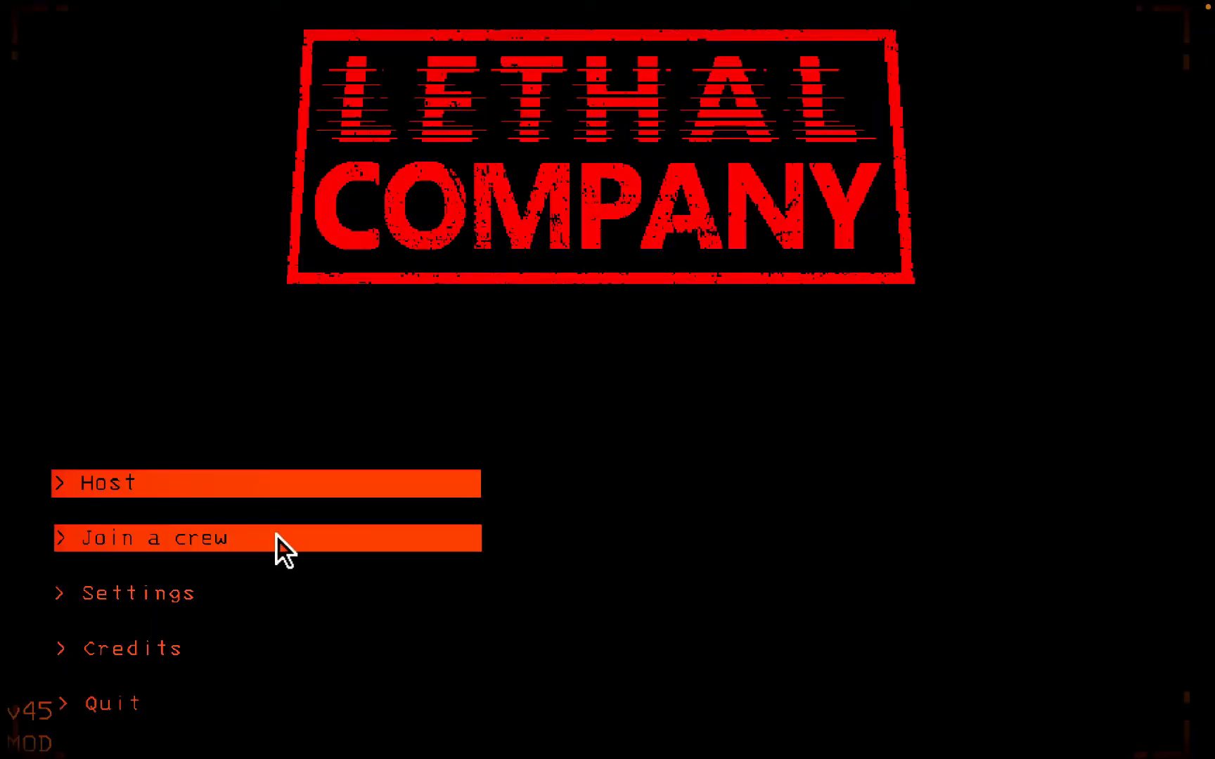
- Display the list of servers for joining a crew and refresh it
left_click(239, 530)
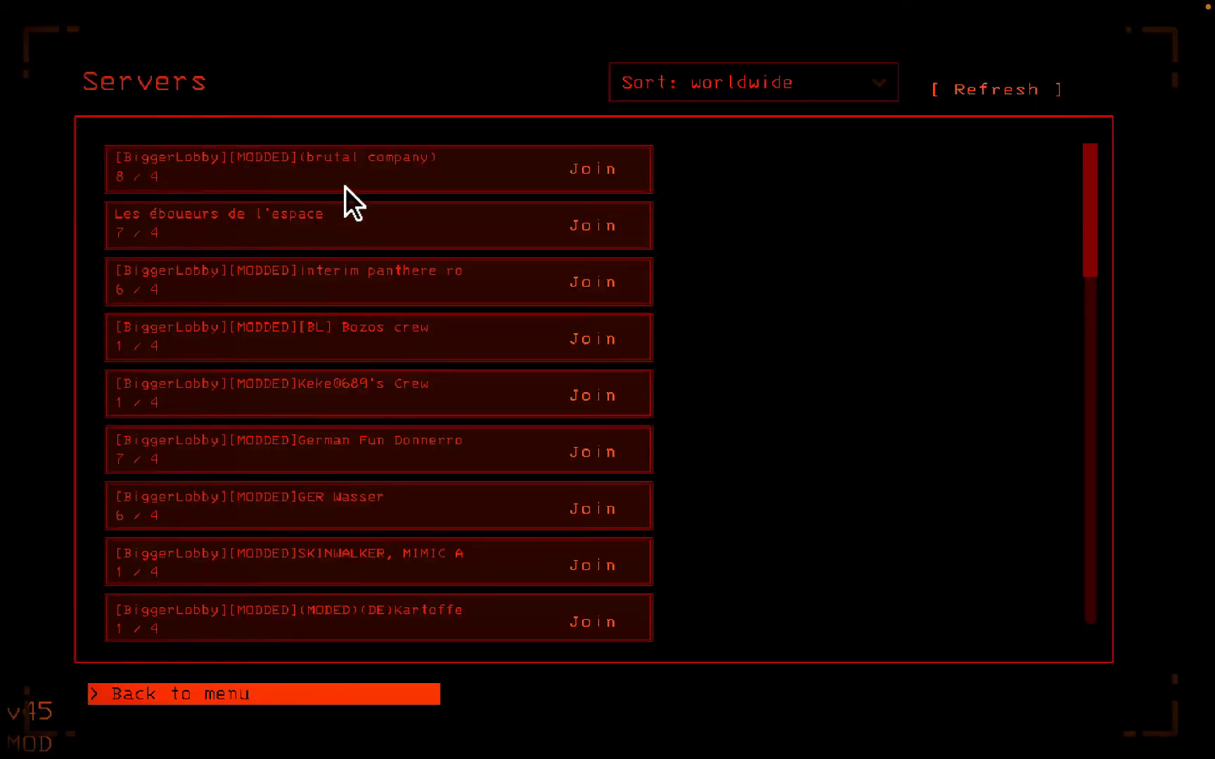
left_click(976, 87)
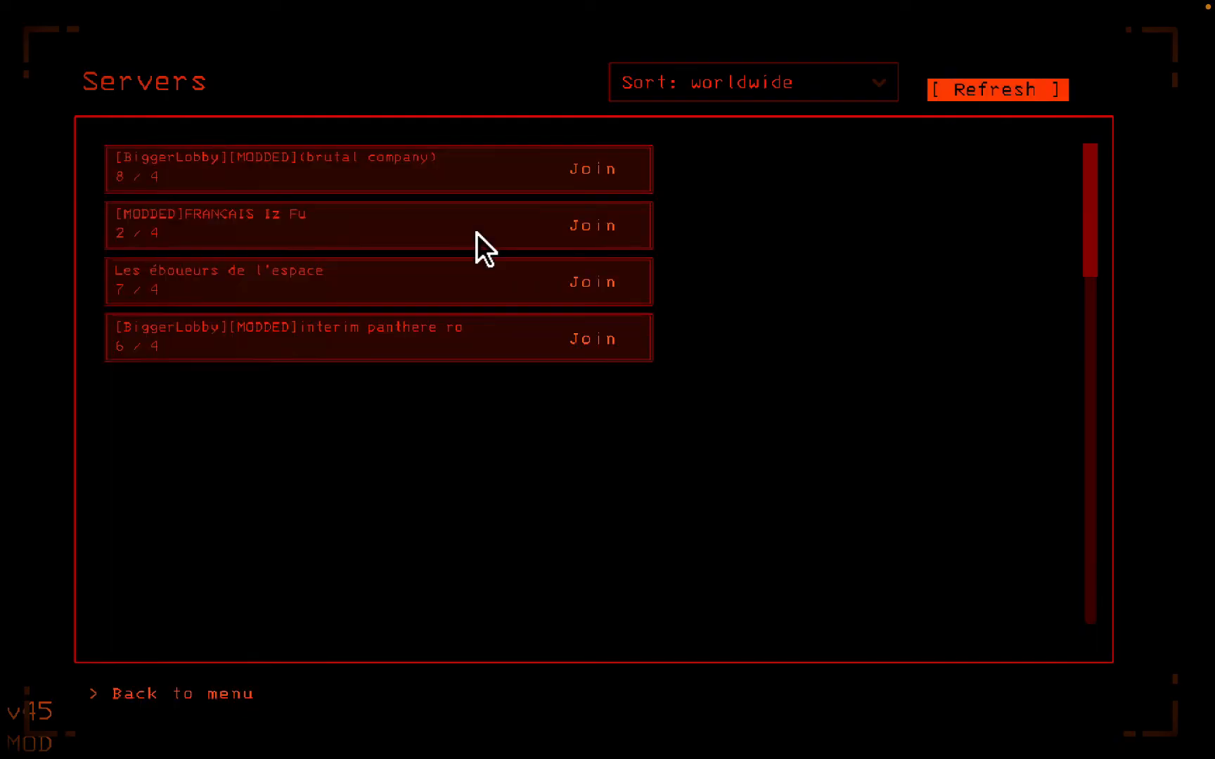
- Look through the server list for modded lobbies and their player limits, and go back to the main menu
scroll(592, 348, "down", 5)
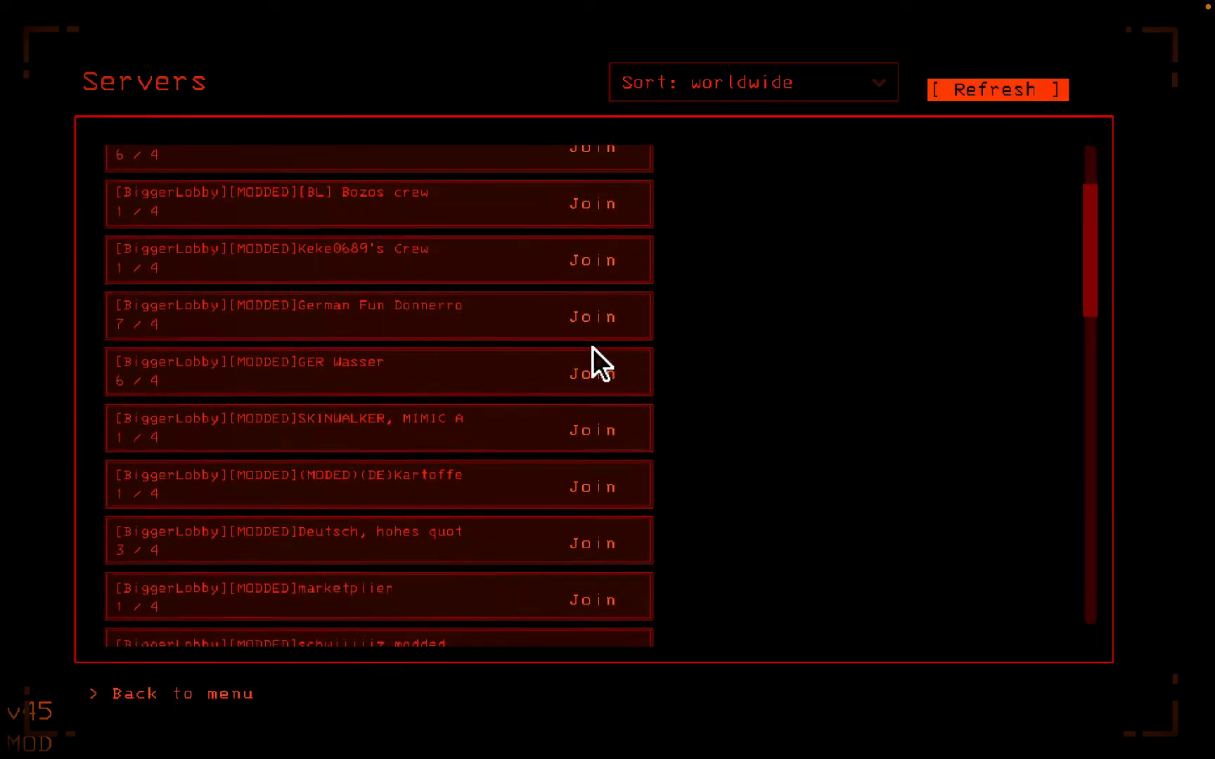
scroll(591, 348, "down", 3)
scroll(592, 348, "up", 10)
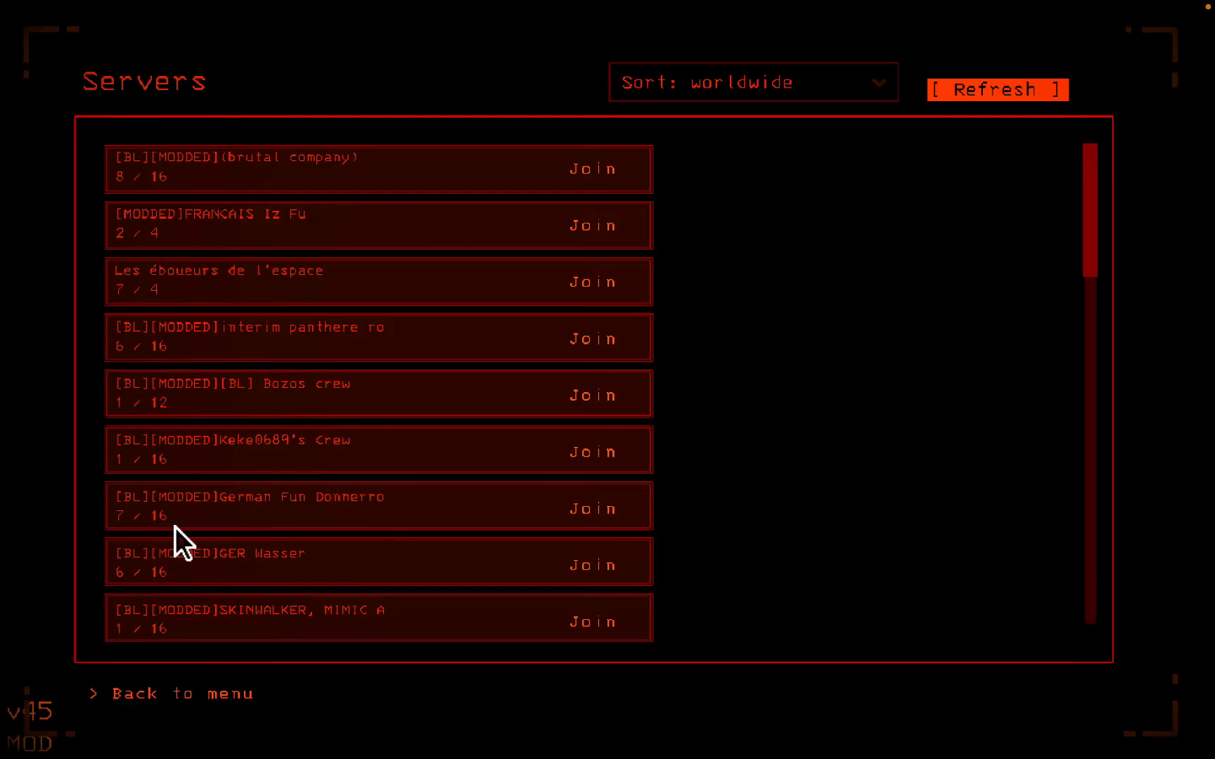
left_click(187, 691)
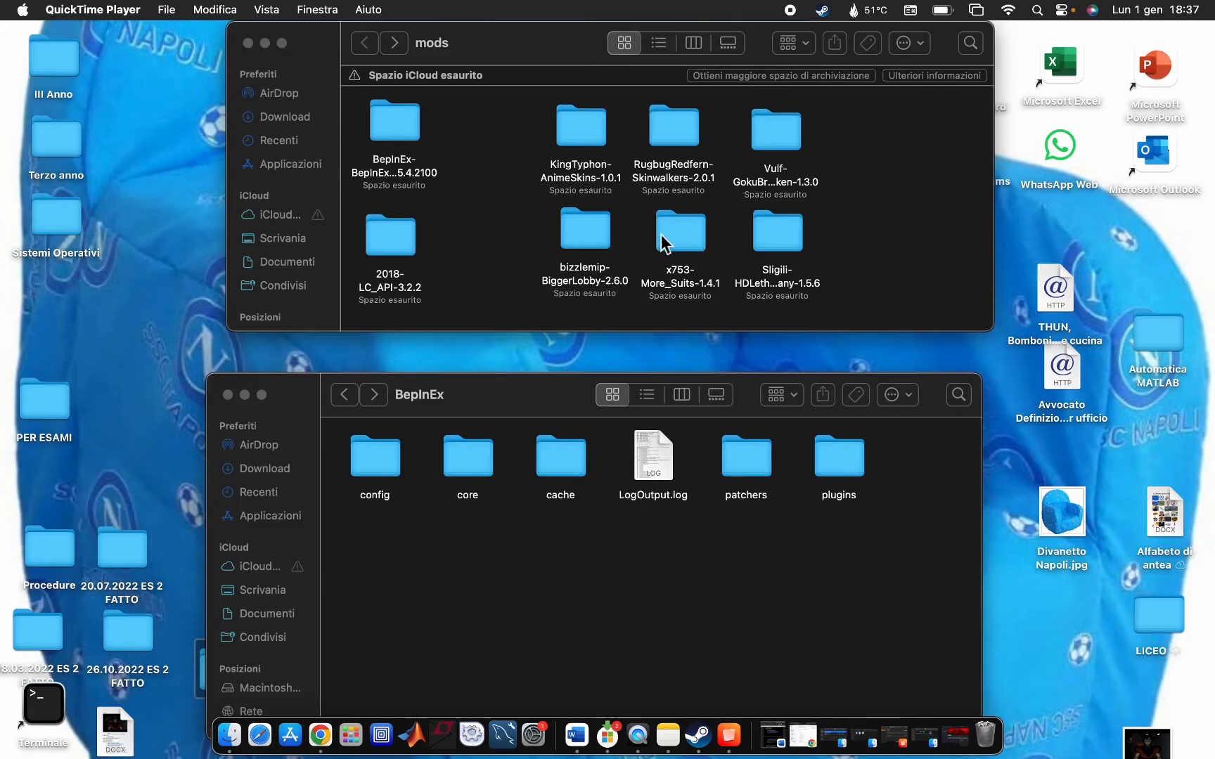
- Check the KingTyphon-AnimeSkins-1.0.1 folder, and in Chrome view the AnimeSkins page on Thunderstore down to its required mods
double_click(595, 138)
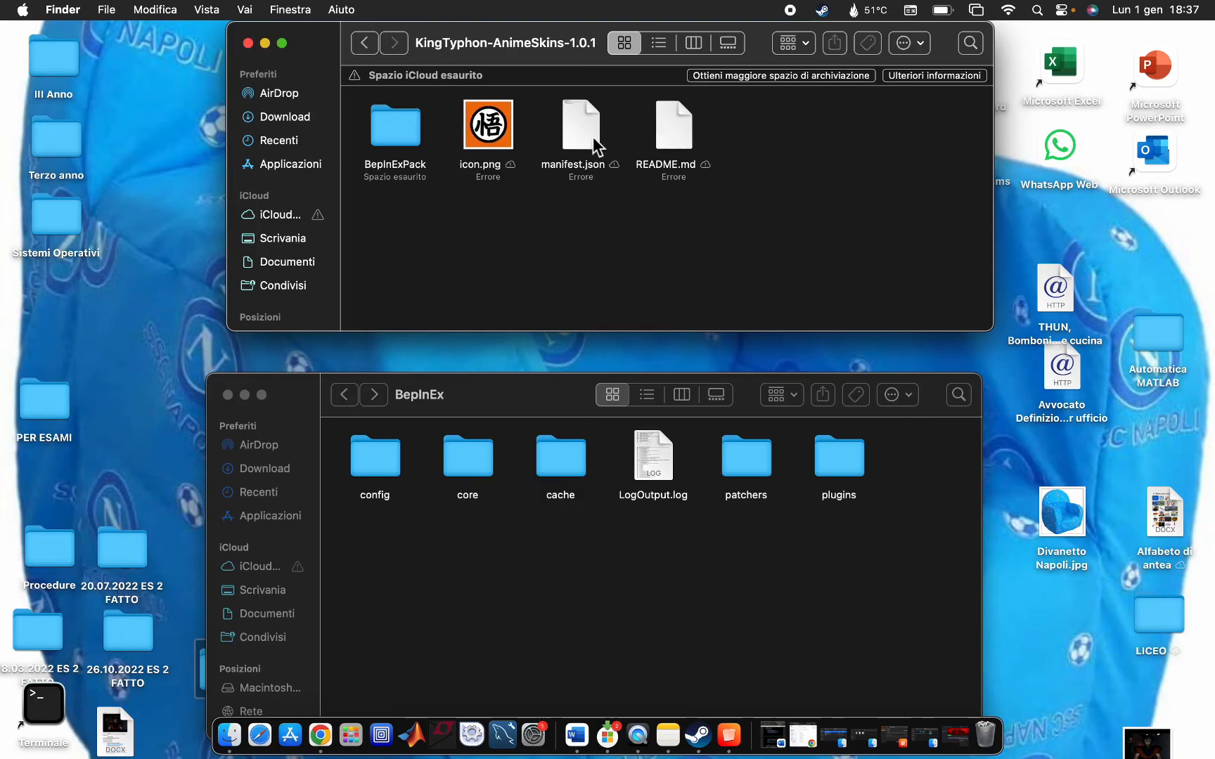
left_click(371, 43)
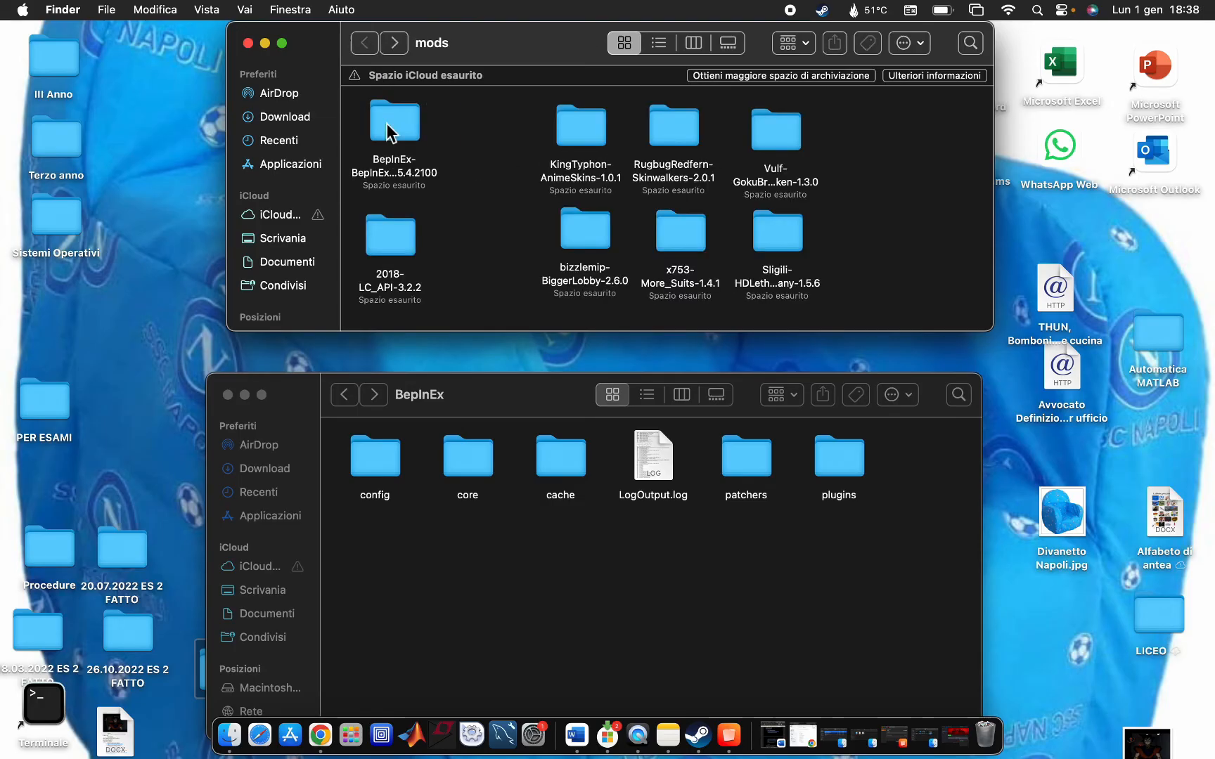
left_click(327, 710)
left_click(195, 41)
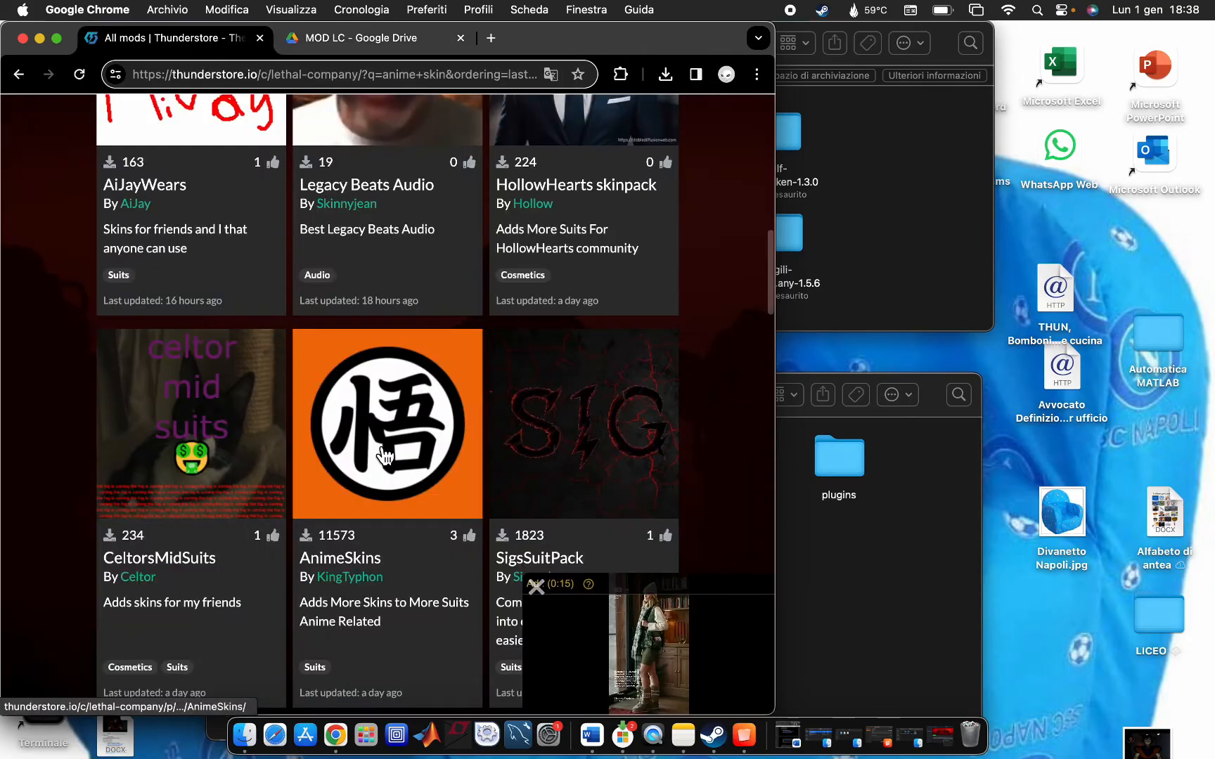
left_click(384, 455)
scroll(287, 510, "down", 5)
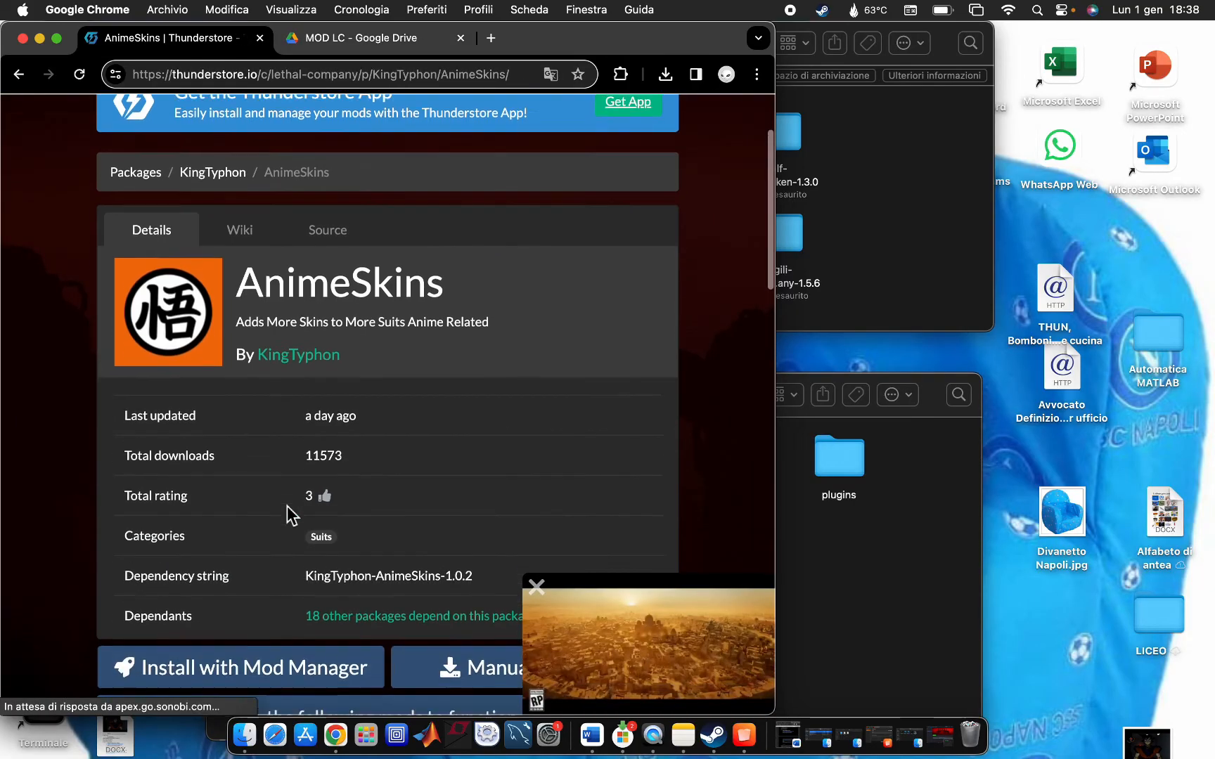
scroll(287, 506, "down", 2)
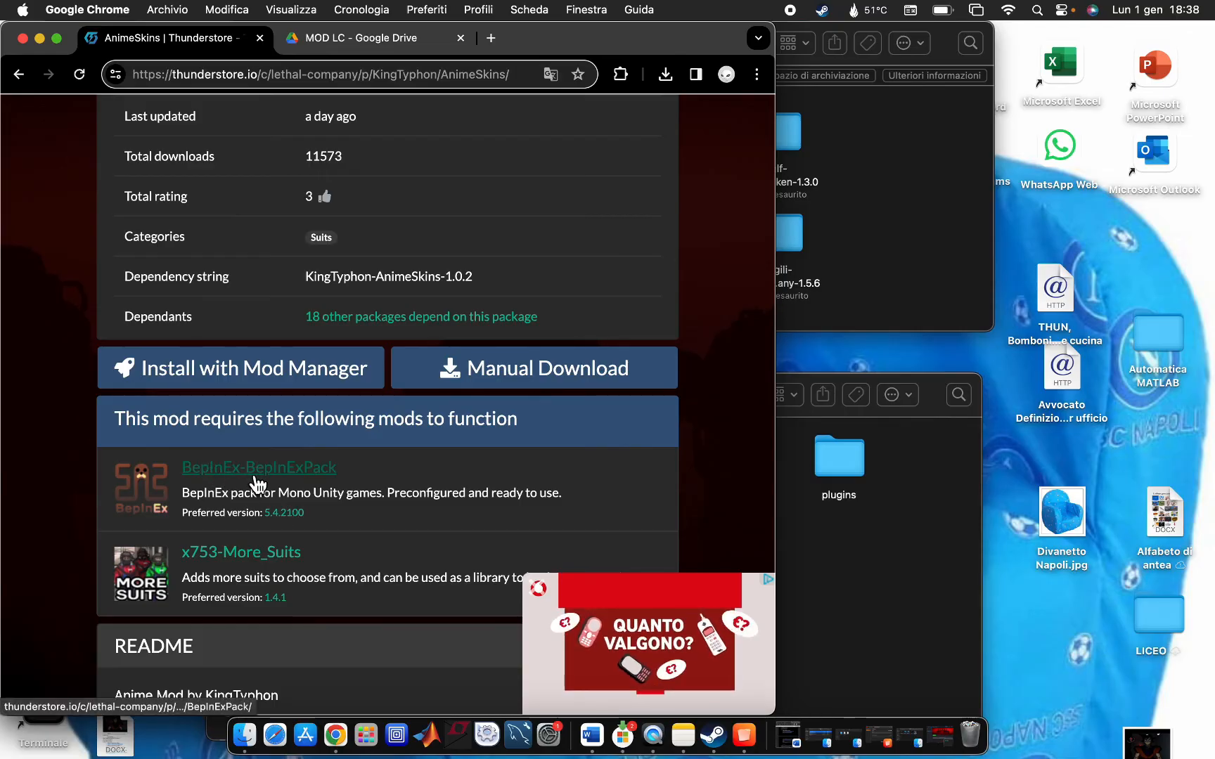
- Open the page of the required x753-More_Suits mod and download the mod manually
left_click(226, 564)
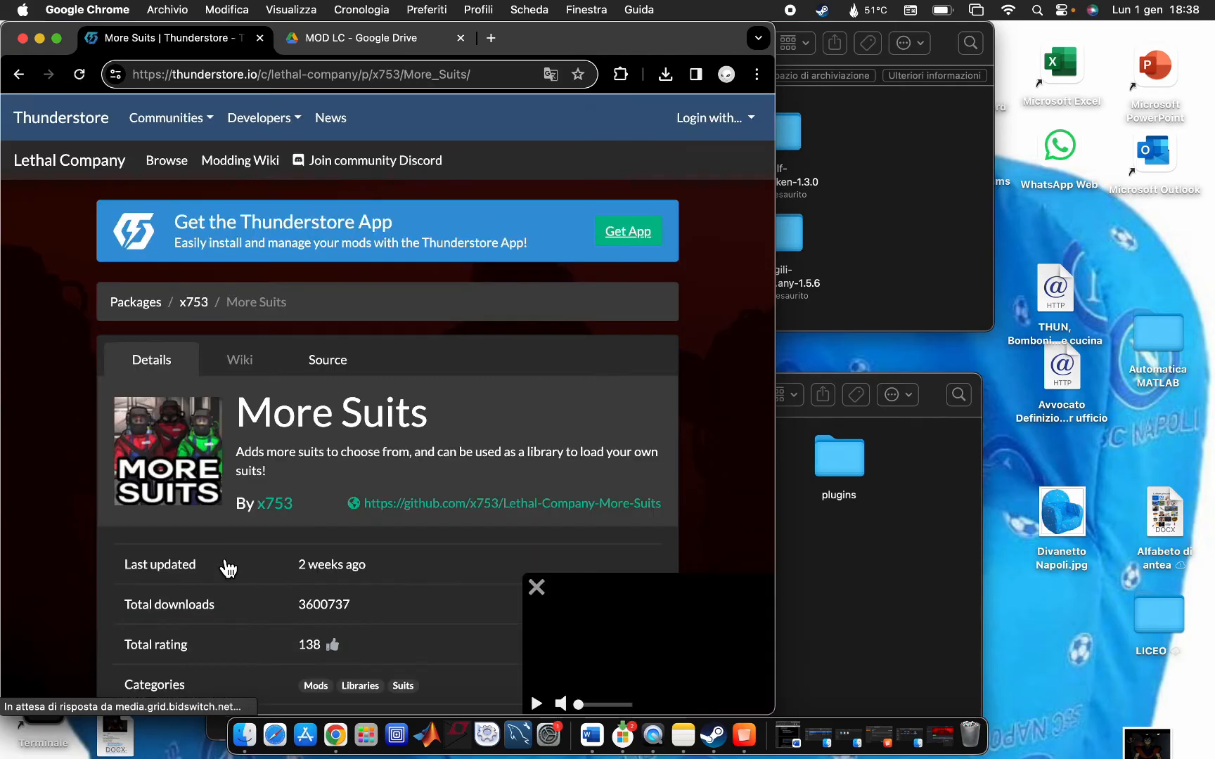
scroll(431, 511, "down", 5)
left_click(505, 424)
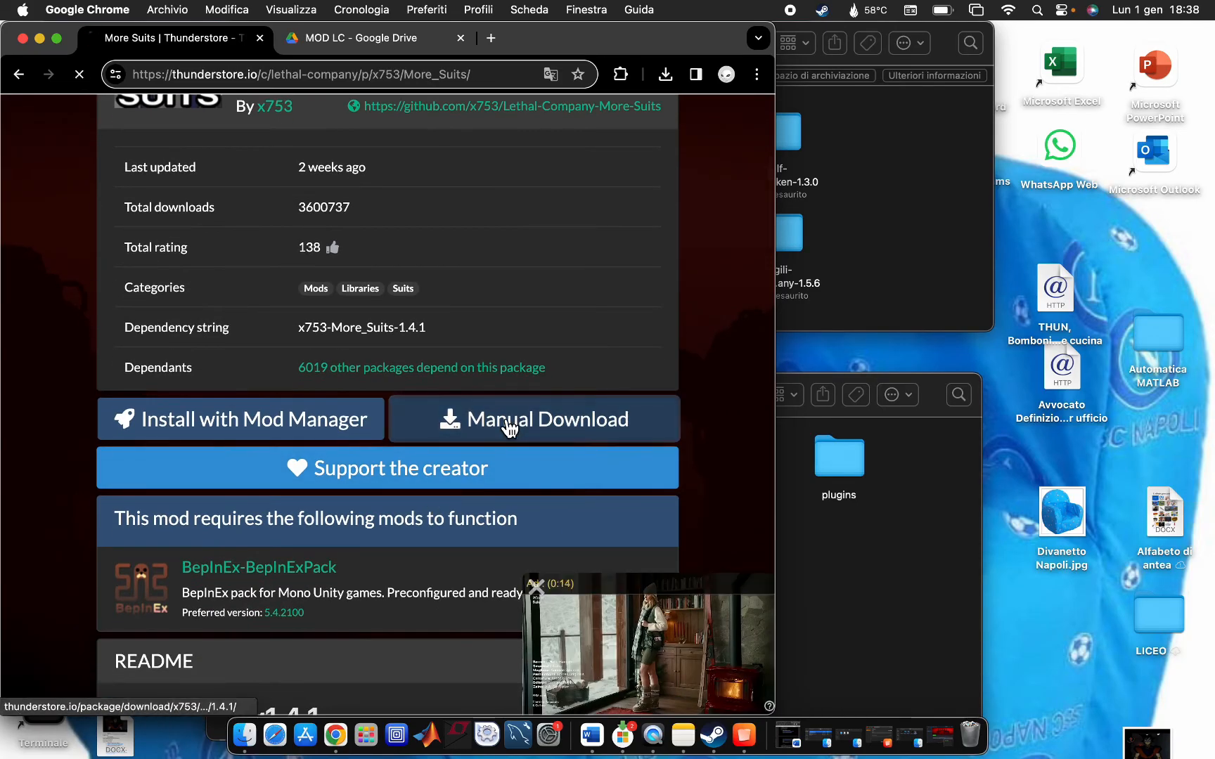
scroll(434, 352, "up", 6)
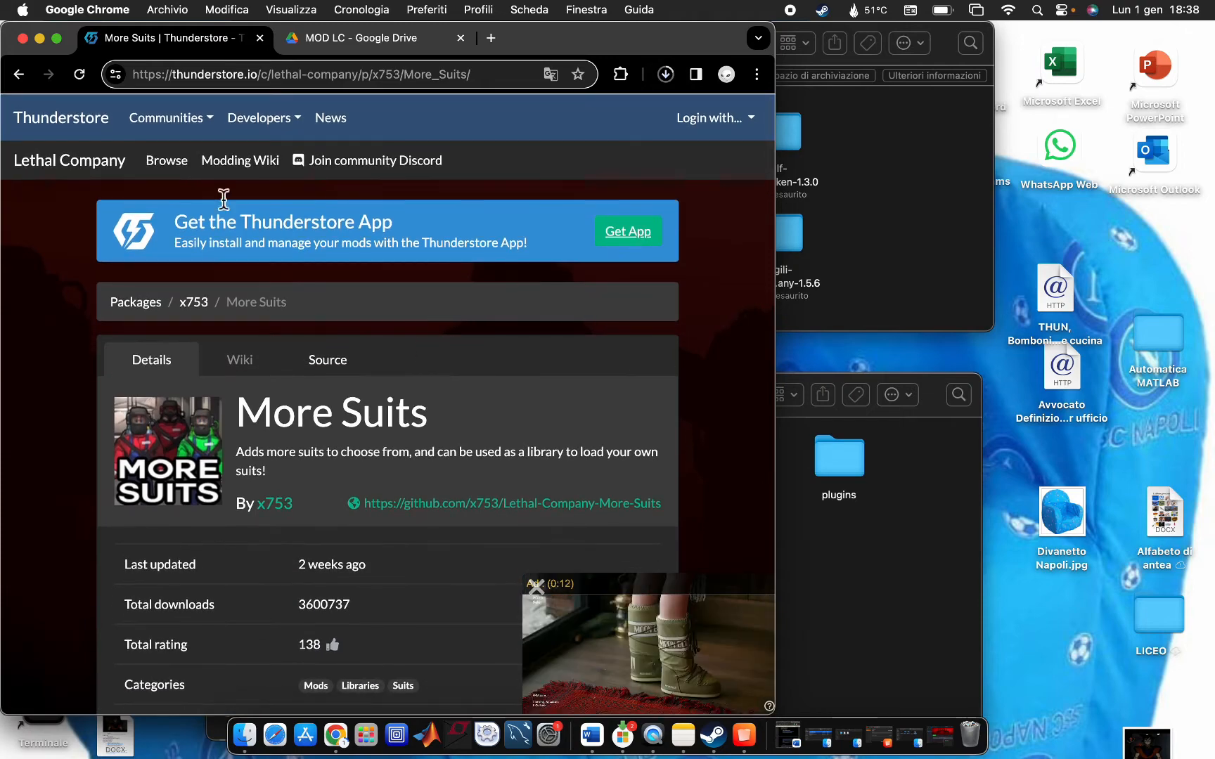
- Return to the AnimeSkins page, download that mod manually, and minimize the browser to return to the Finder folders
left_click(18, 73)
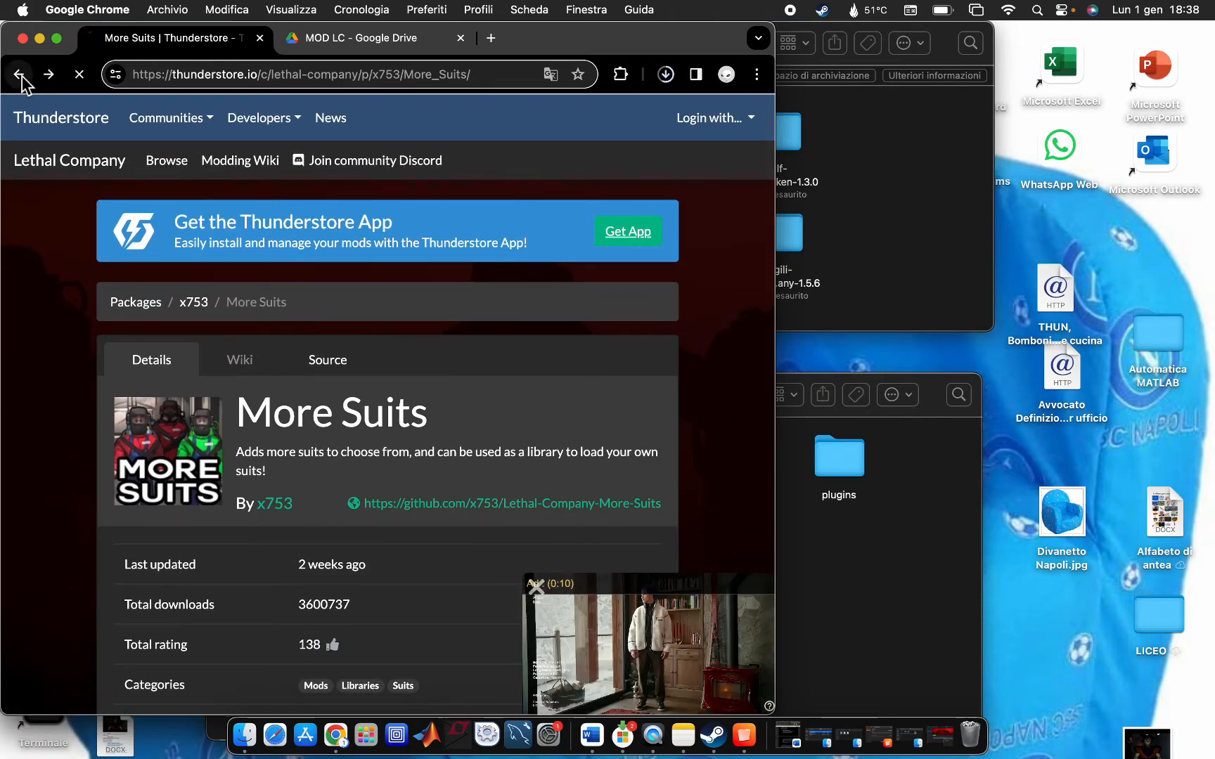
scroll(386, 345, "down", 5)
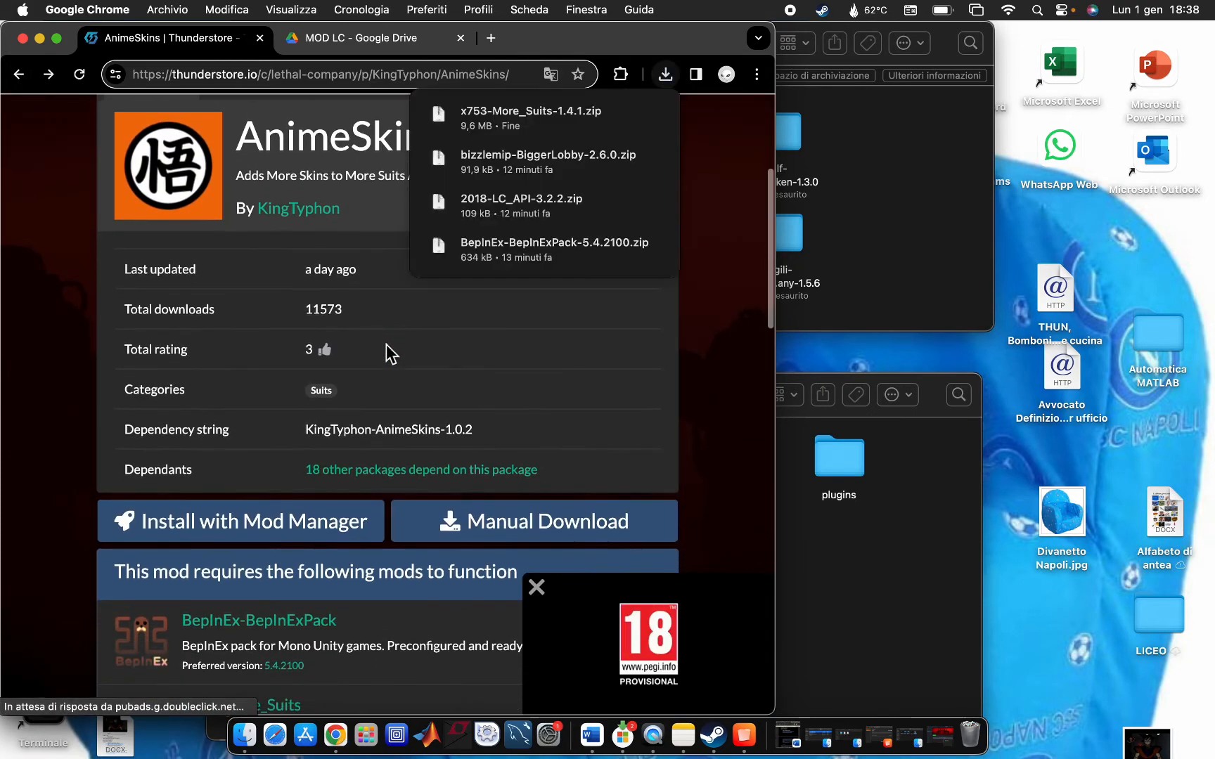
left_click(498, 527)
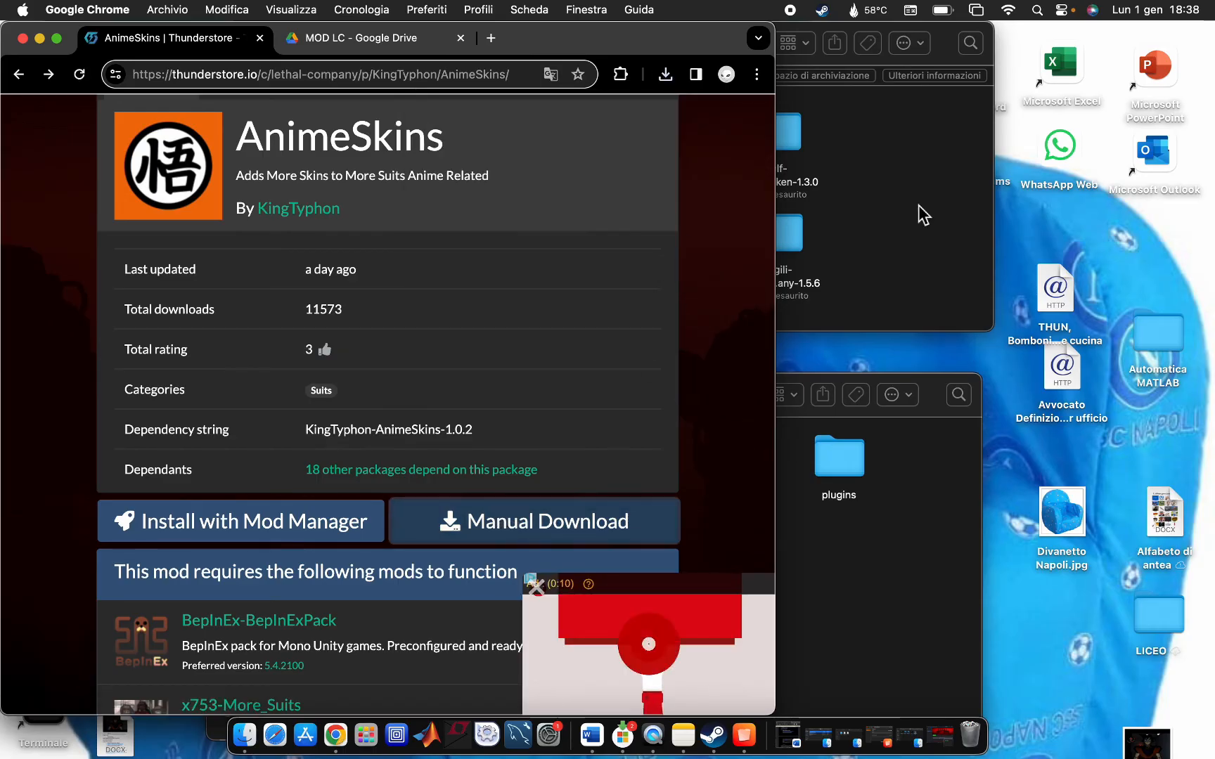
left_click(920, 213)
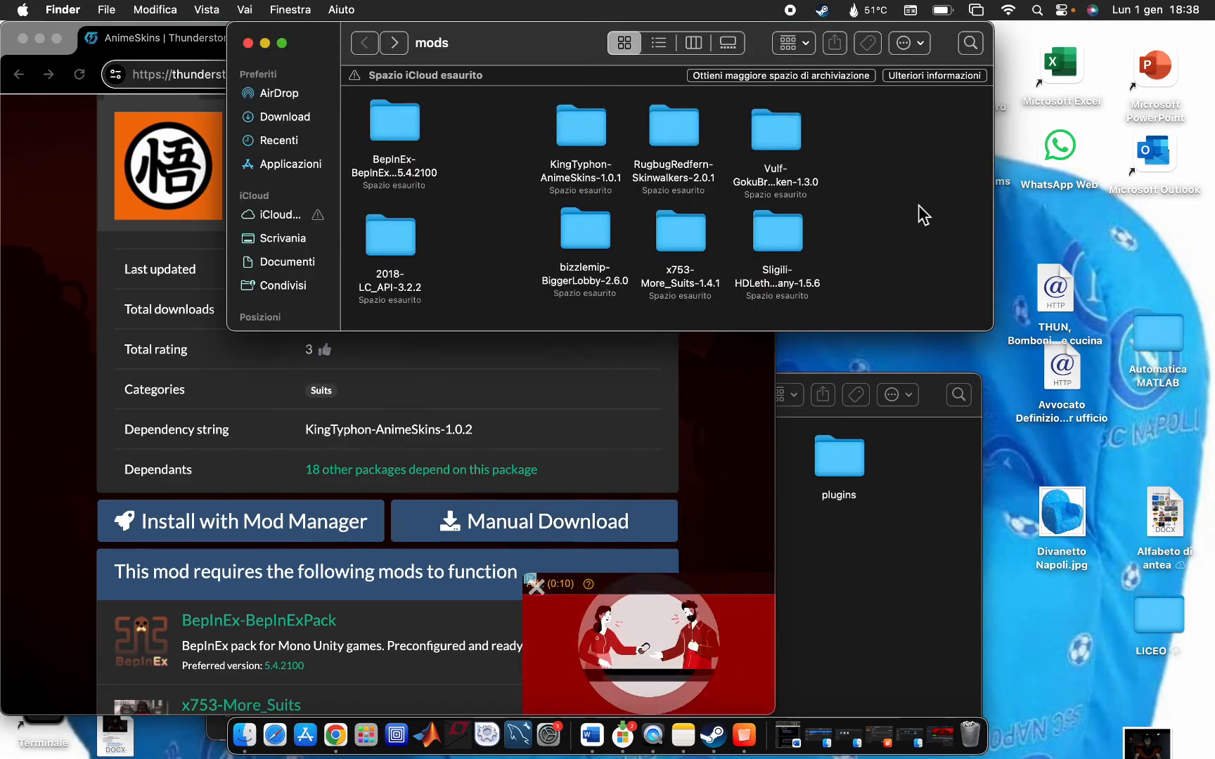
left_click(40, 38)
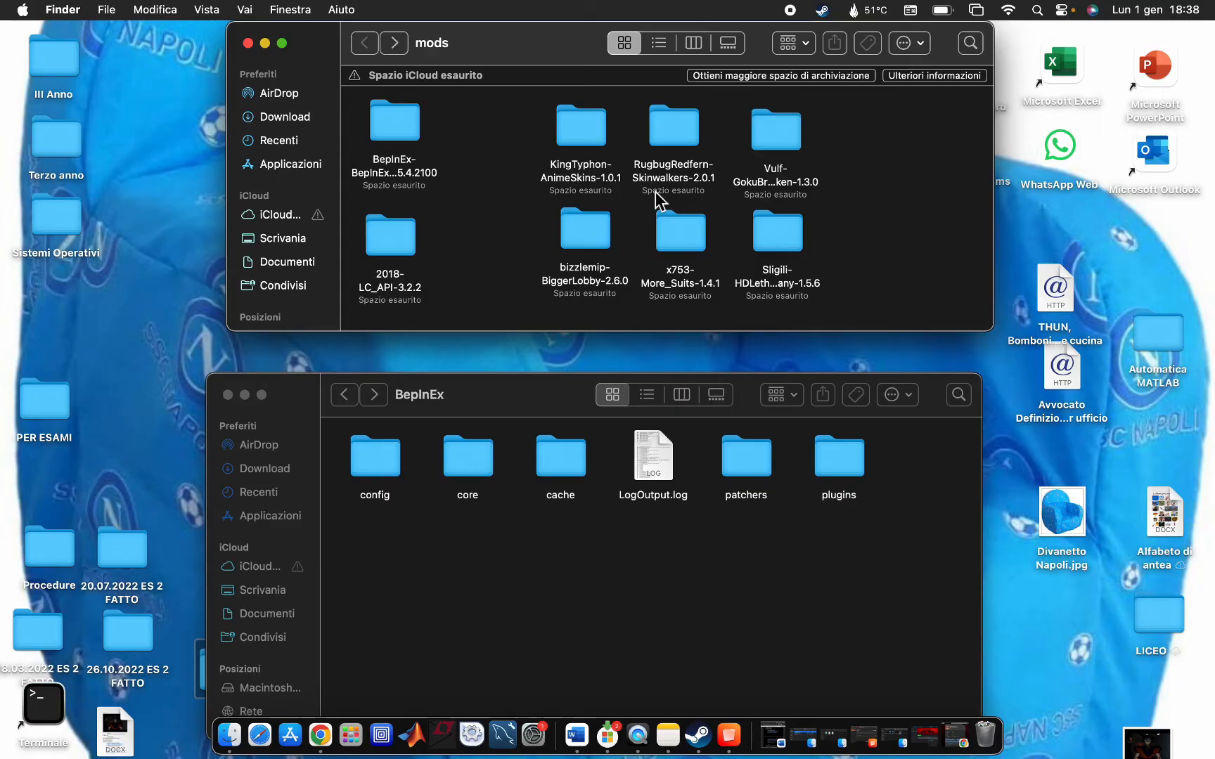
- Copy the moresuits folder and MoreSuits.dll from the x753-More_Suits-1.4.1 mod's BepInEx plugins folder into the game's plugins folder
double_click(680, 236)
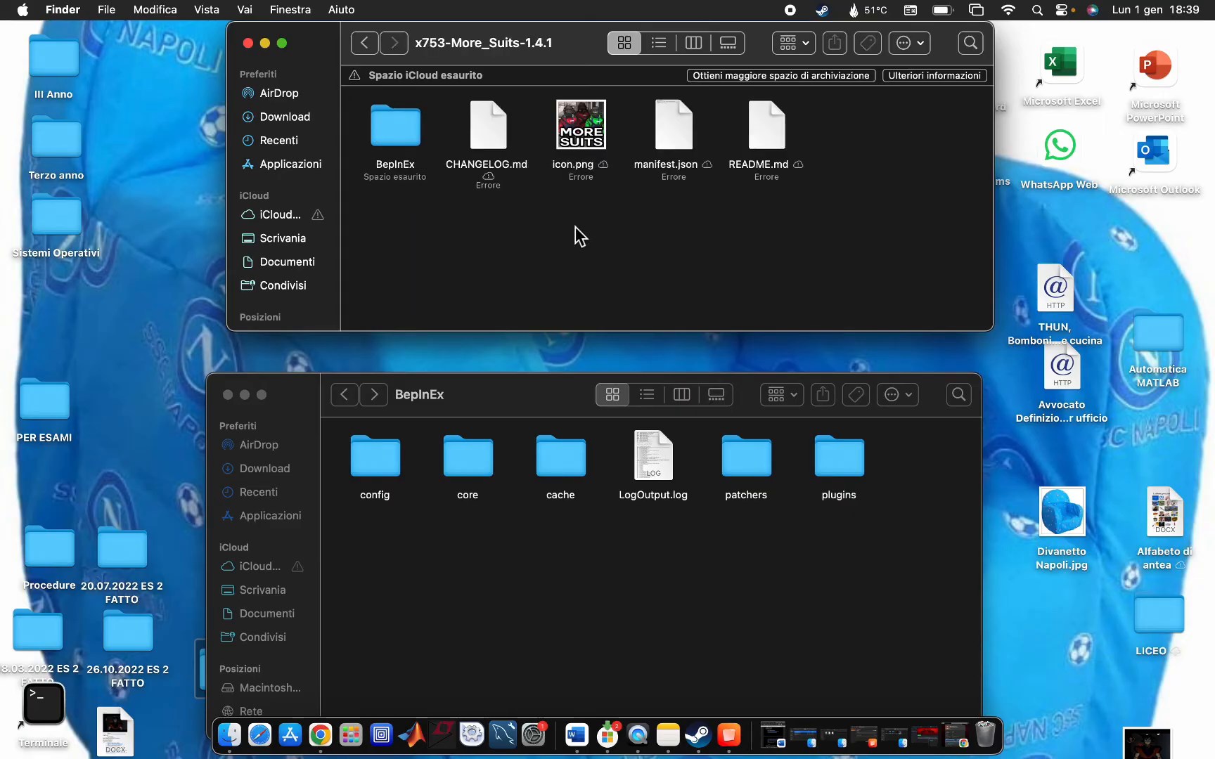
double_click(847, 460)
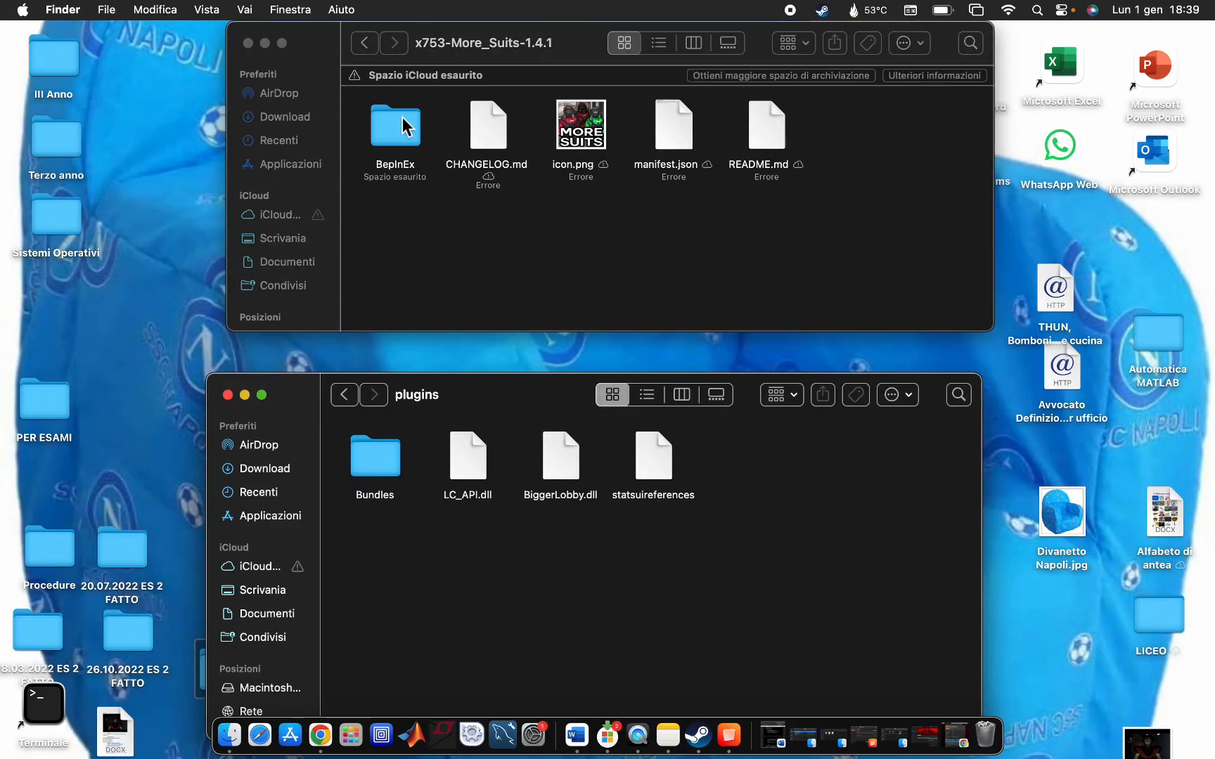
double_click(401, 128)
double_click(404, 133)
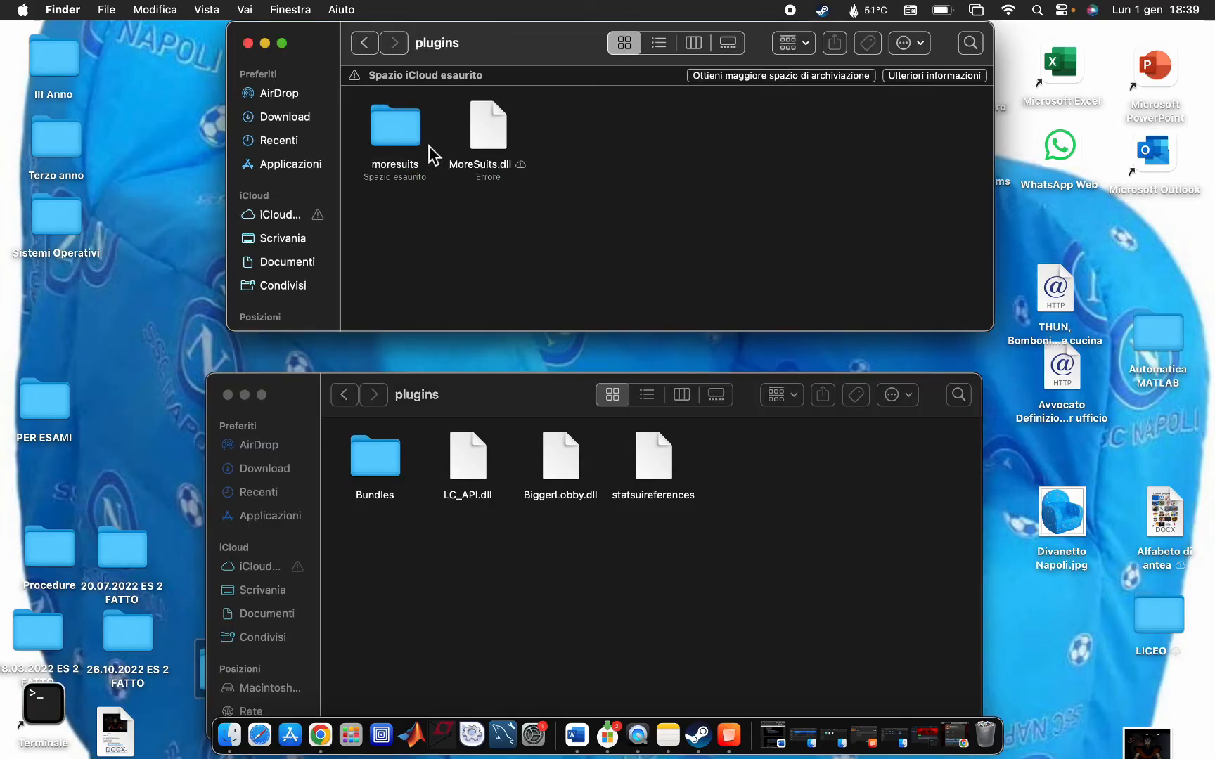
left_click_drag(540, 210, 706, 556)
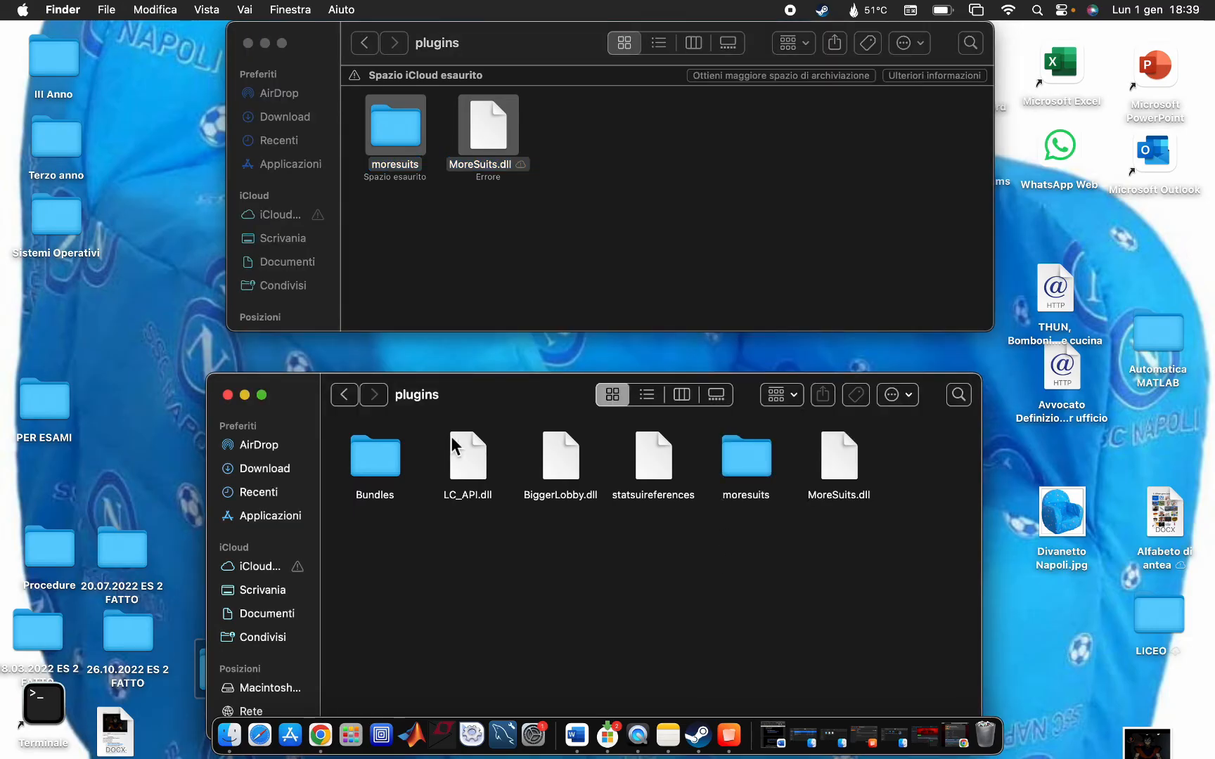
- Return to the mods folder and open the moresuits folder within the KingTyphon-AnimeSkins-1.0.1 mod's BepInExPack, BepInEx and plugins folders
left_click(363, 45)
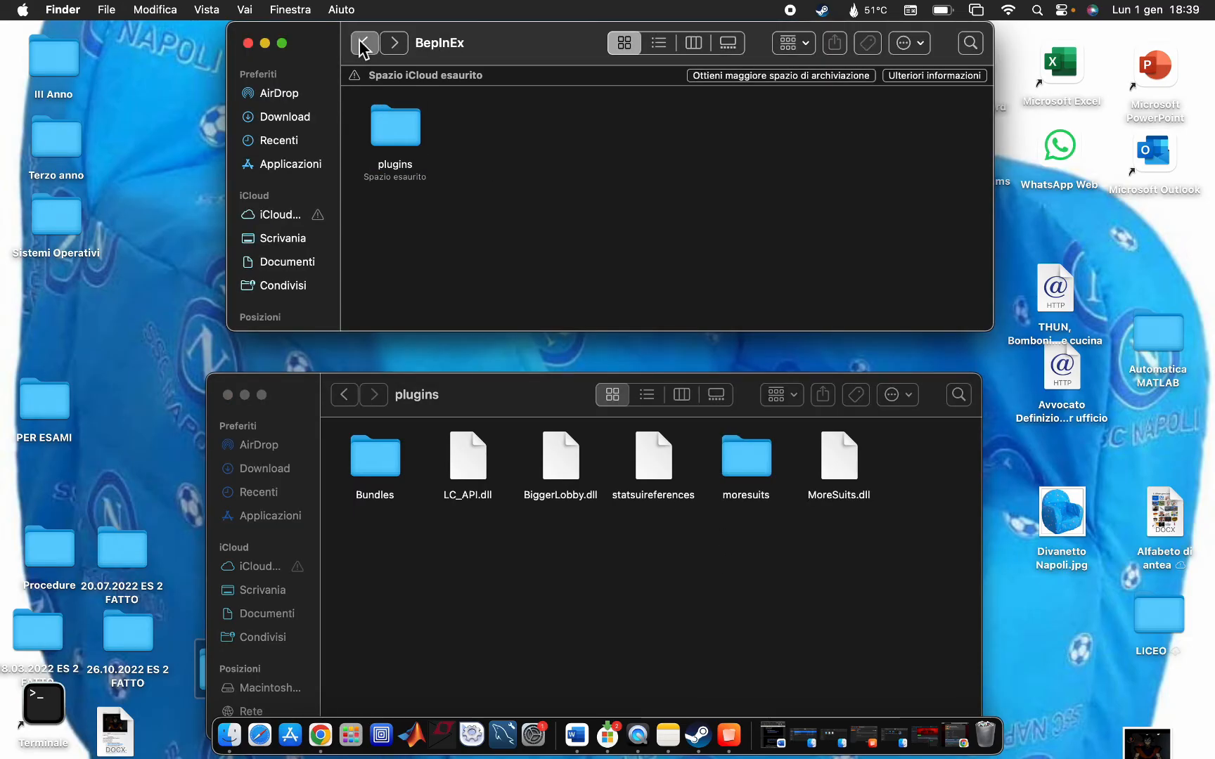
left_click(363, 45)
left_click(363, 45)
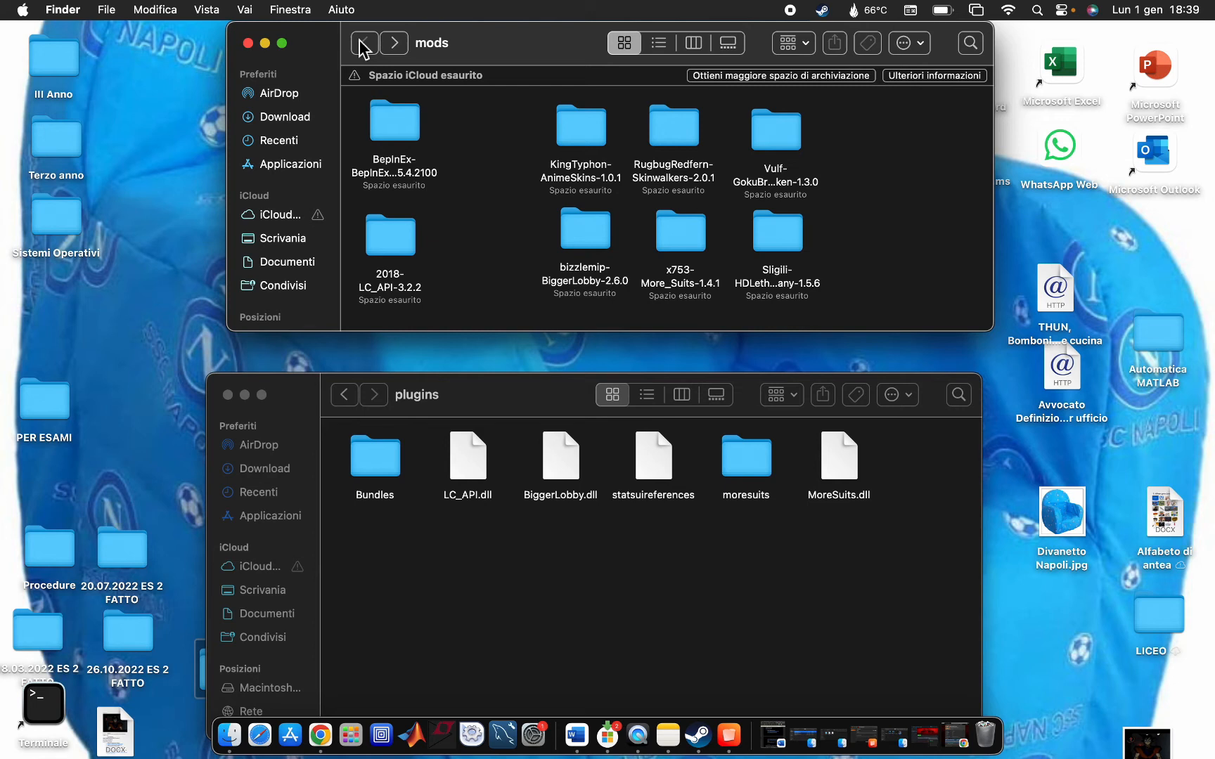
double_click(594, 144)
double_click(380, 131)
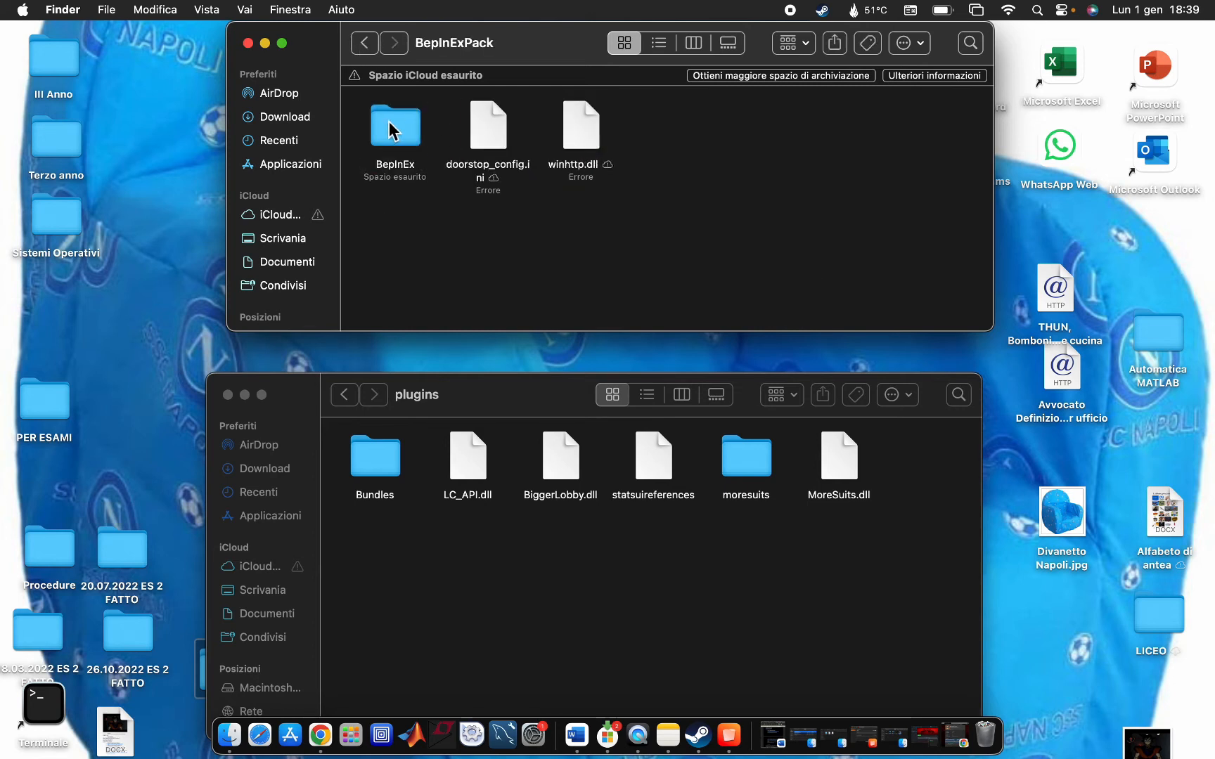
double_click(397, 128)
left_click(402, 134)
double_click(402, 134)
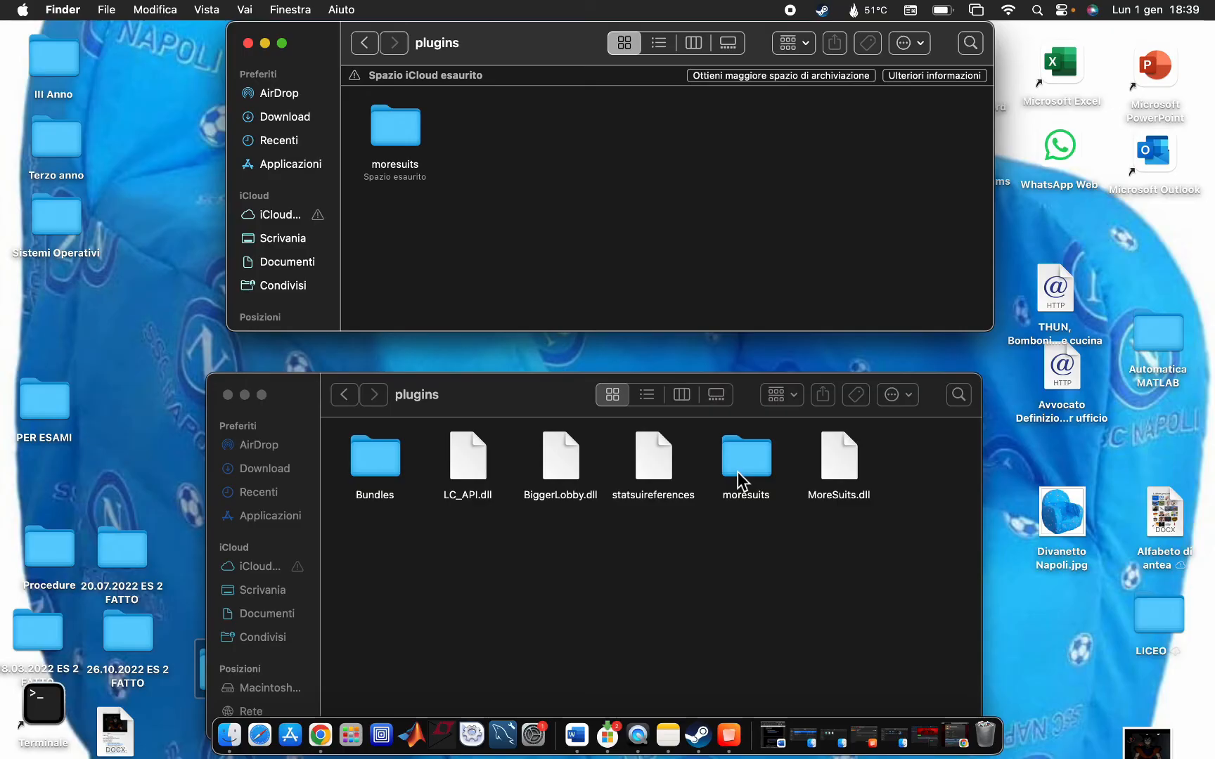
mouse_move(395, 130)
left_mouse_down()
mouse_move(475, 180)
mouse_move(711, 592)
mouse_move(641, 556)
mouse_move(625, 562)
mouse_move(429, 334)
mouse_move(393, 133)
mouse_move(418, 149)
mouse_move(409, 135)
left_mouse_up()
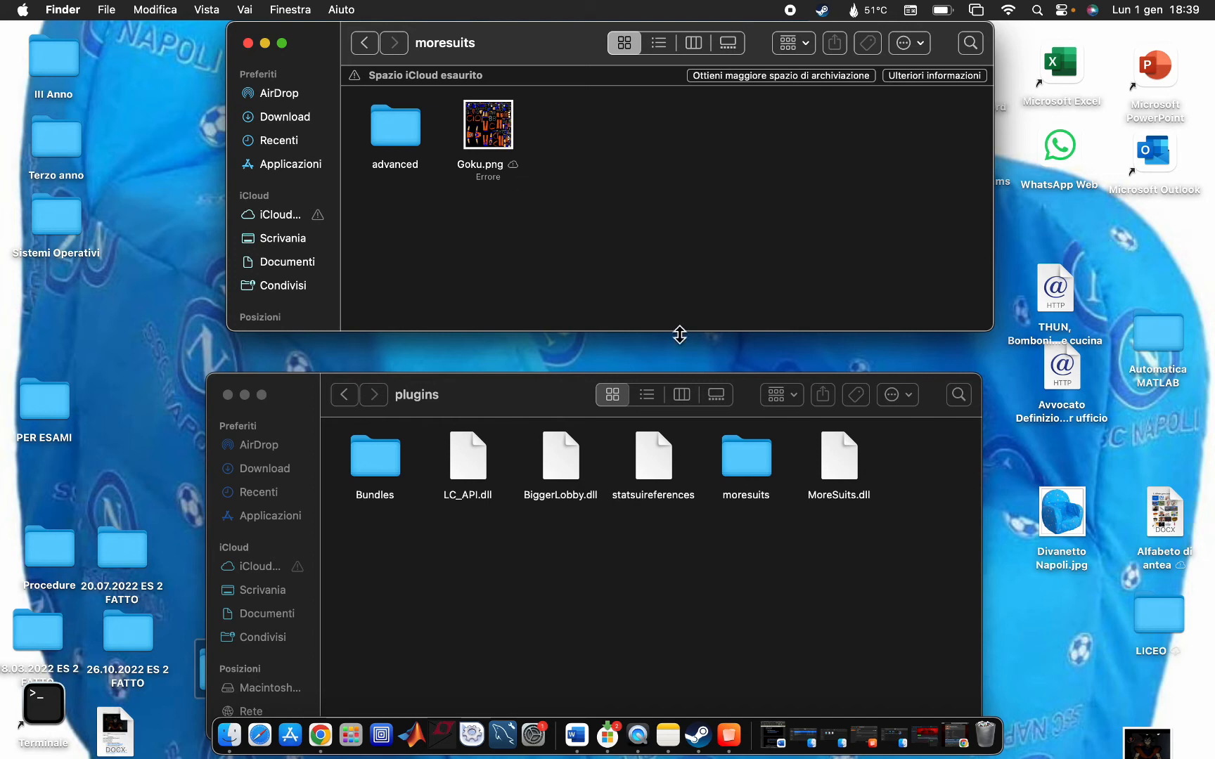
- Copy Goku.png from the AnimeSkins mod into the moresuits folder of the game's plugins
mouse_move(497, 143)
left_mouse_down()
mouse_move(540, 134)
mouse_move(494, 140)
left_mouse_up()
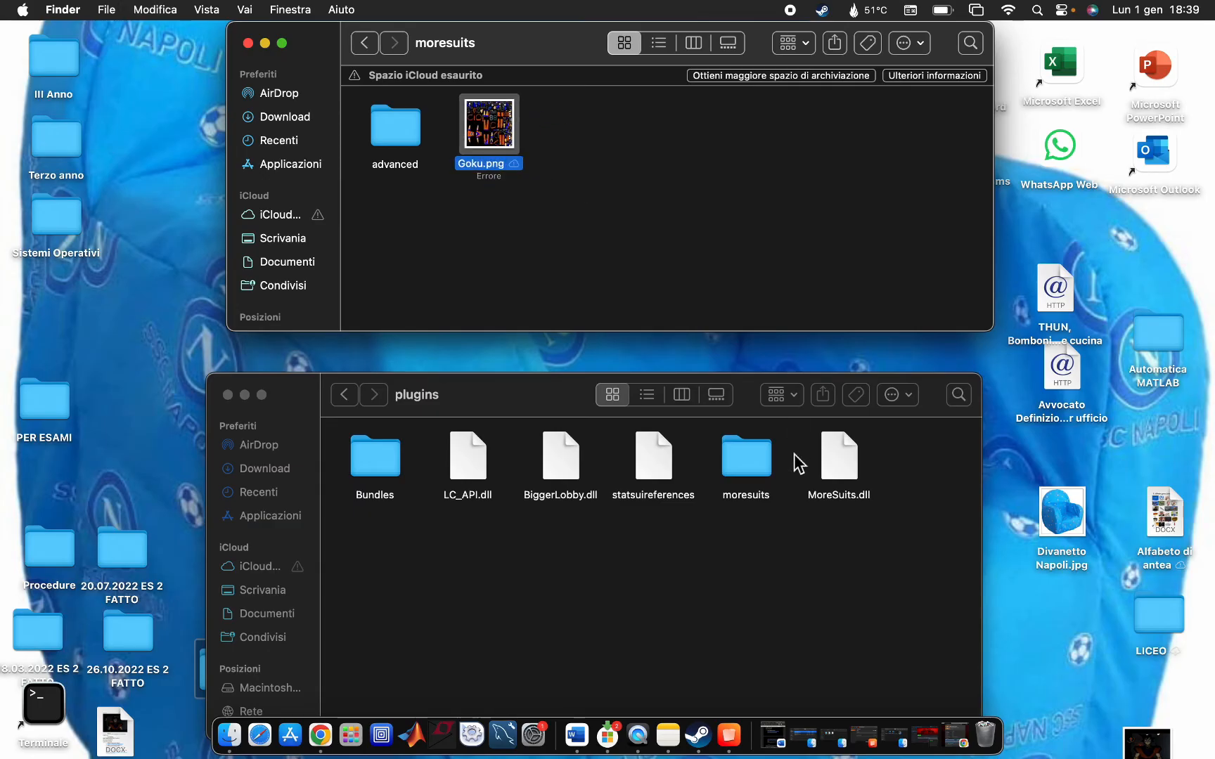
double_click(753, 463)
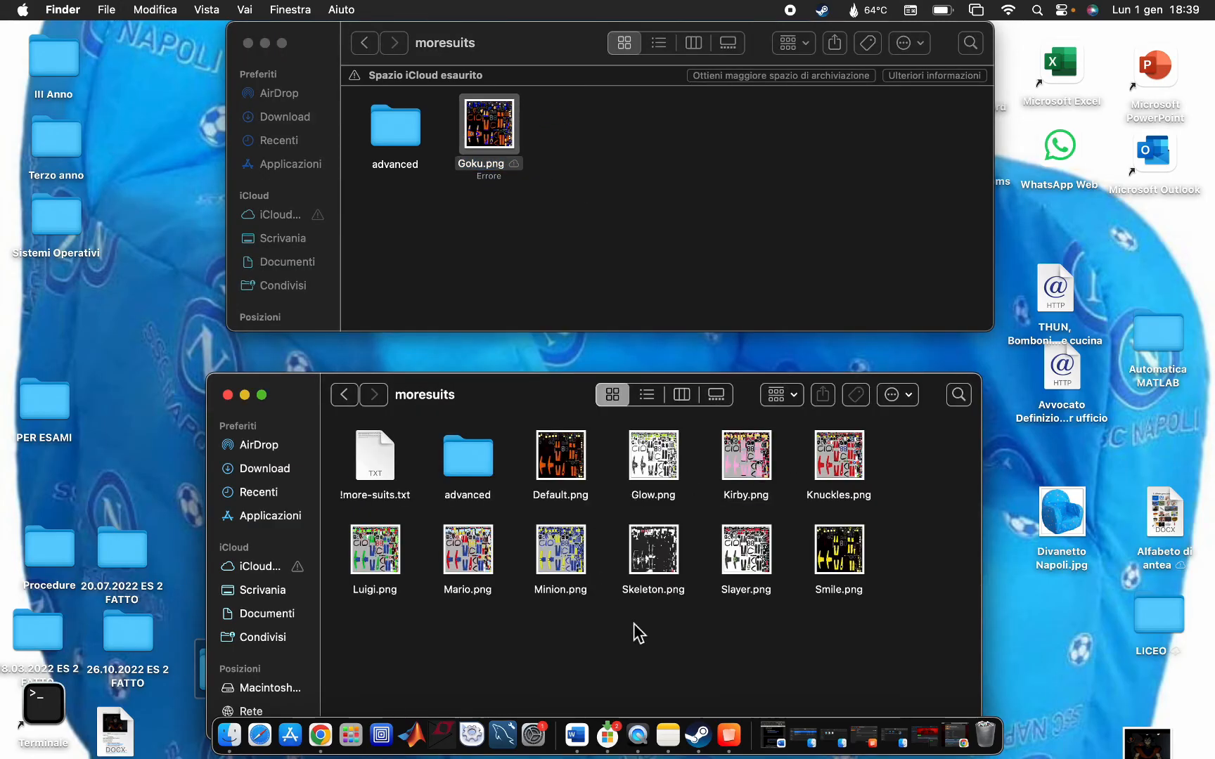
key("super+v")
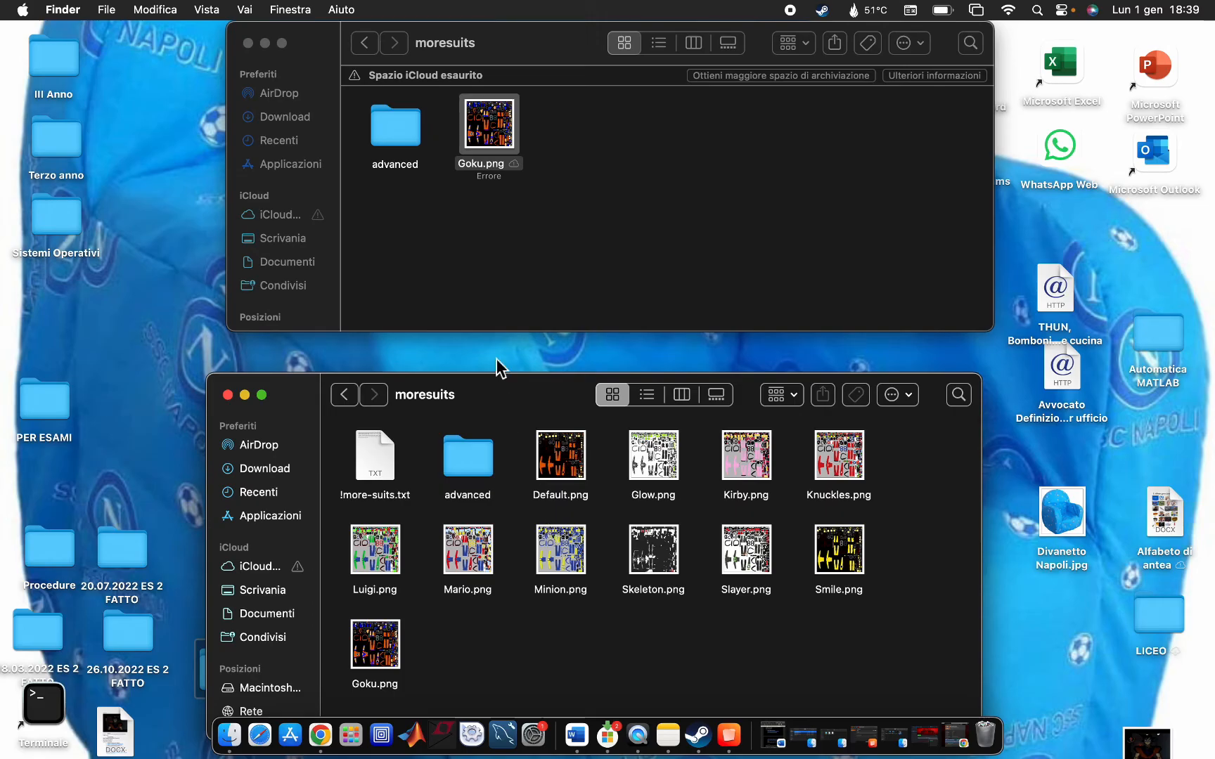
- Minimize the mod folder window, relaunch Lethal Company from Steam in Online mode, and host a game with the preset server settings
left_click(265, 43)
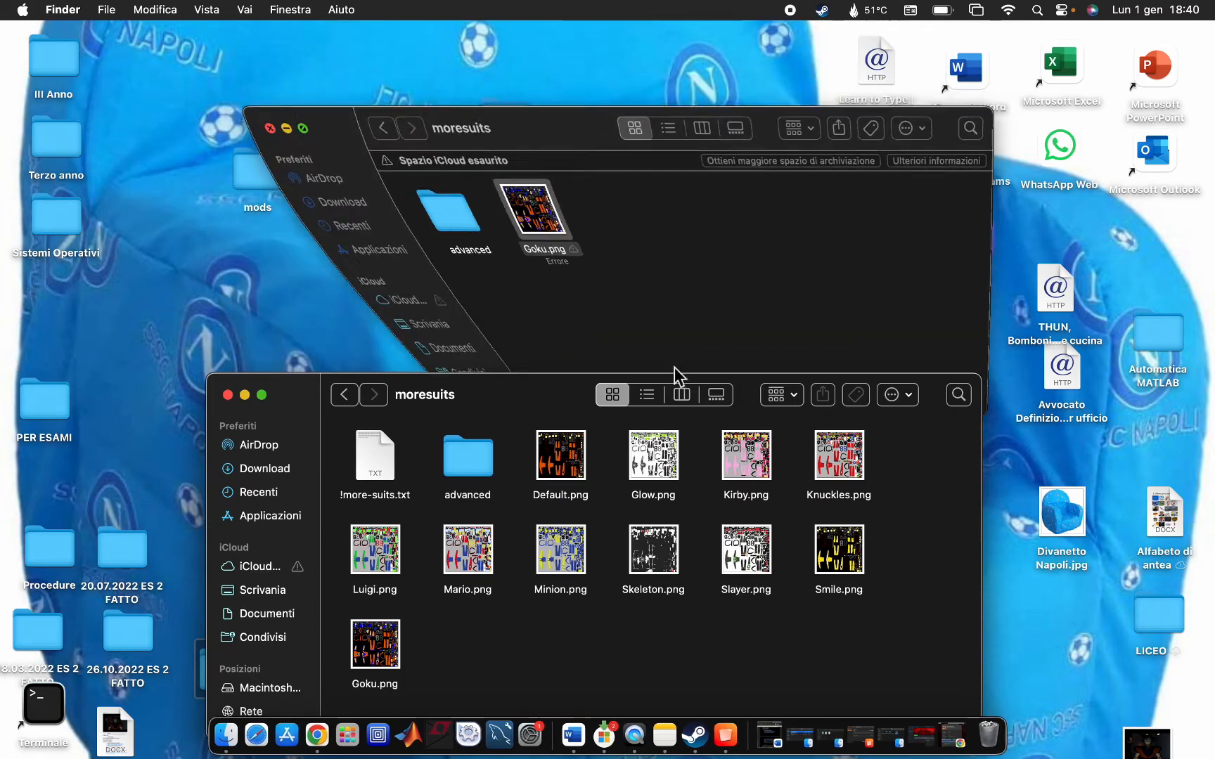
left_click(925, 736)
left_click(434, 416)
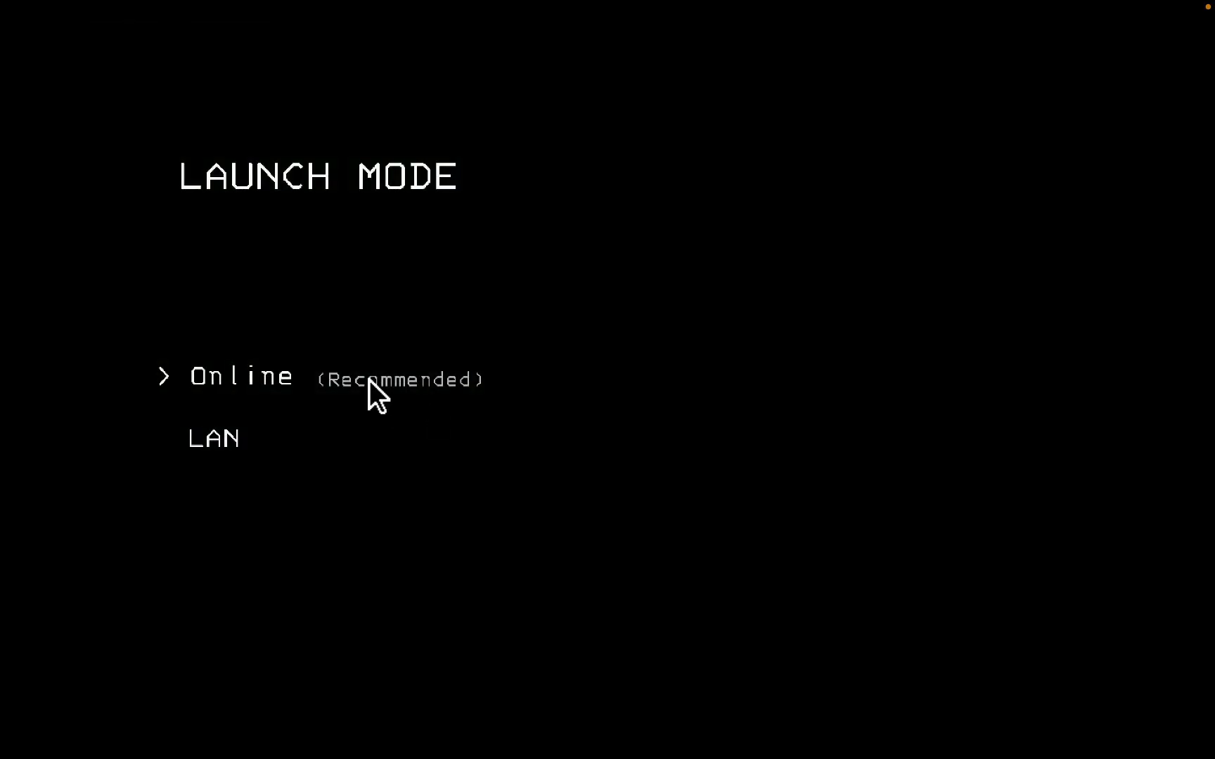
left_click(369, 379)
left_click(303, 482)
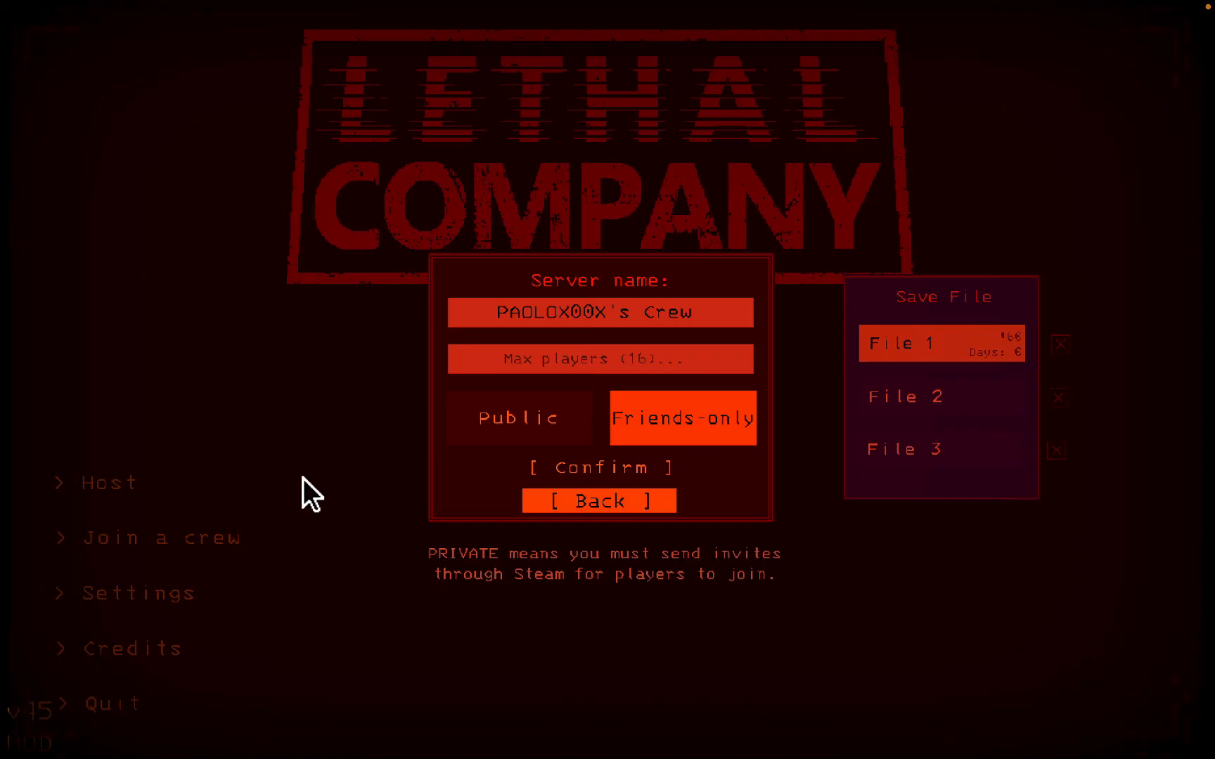
left_click(608, 469)
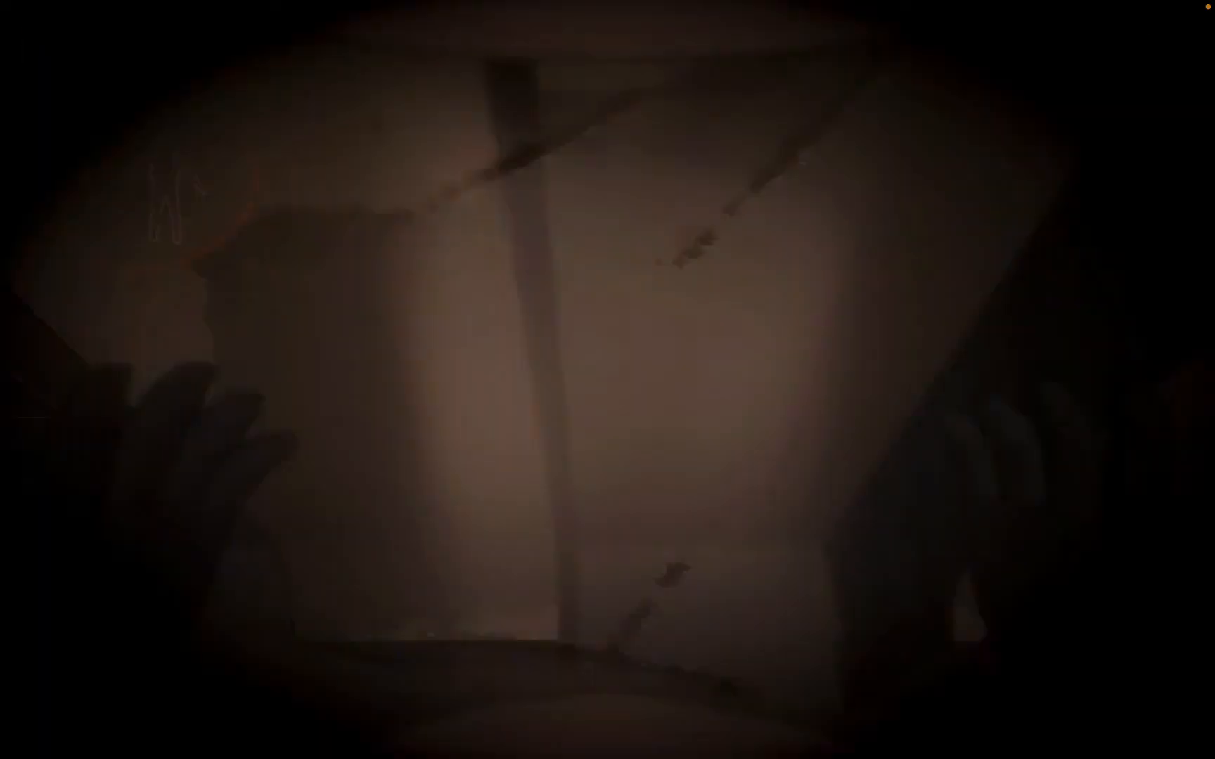
- Walk around the suit rack in the ship and inspect the suits added by the mods
key("s")
key("d")
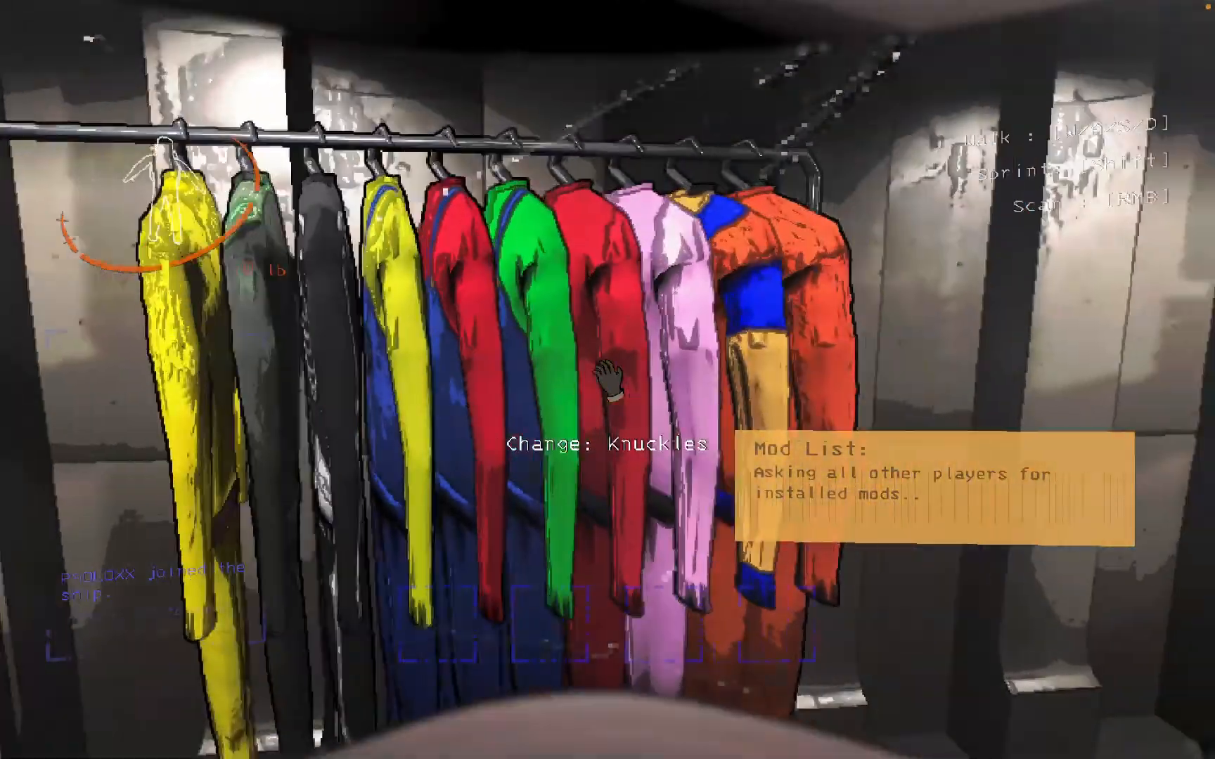
key("w")
key("a")
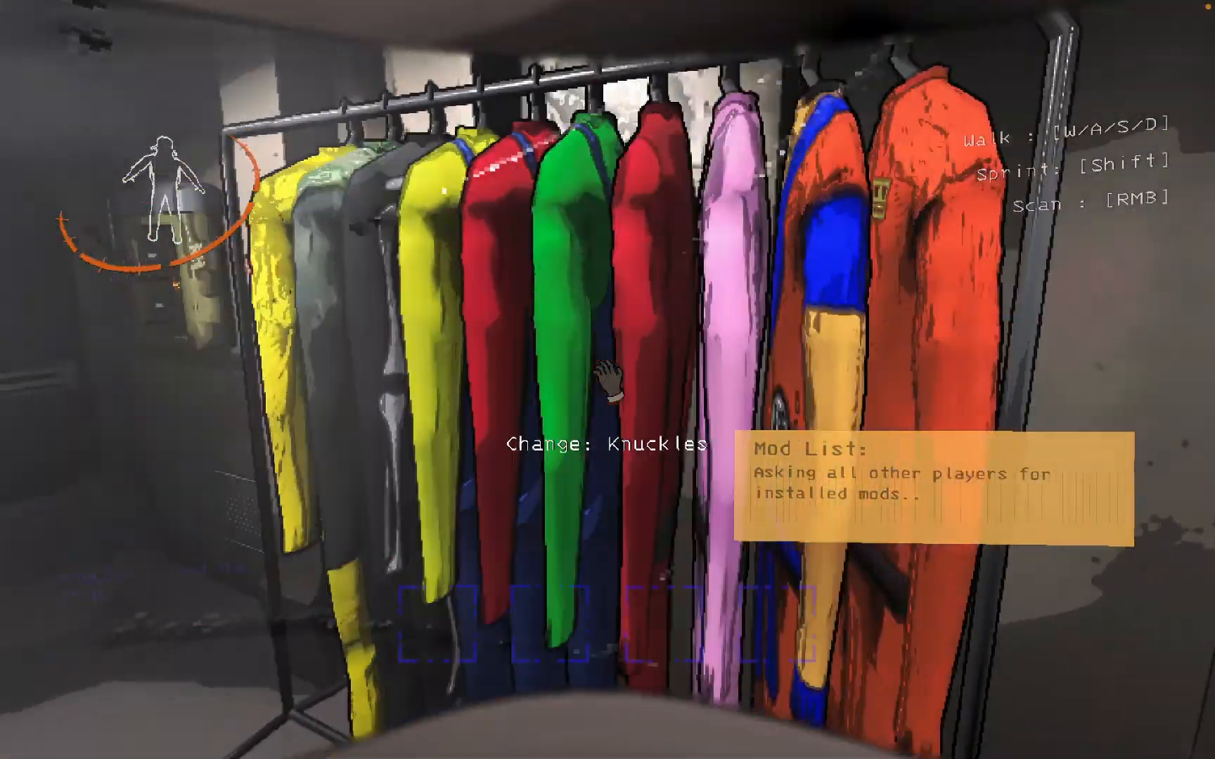
key("s")
key("s")
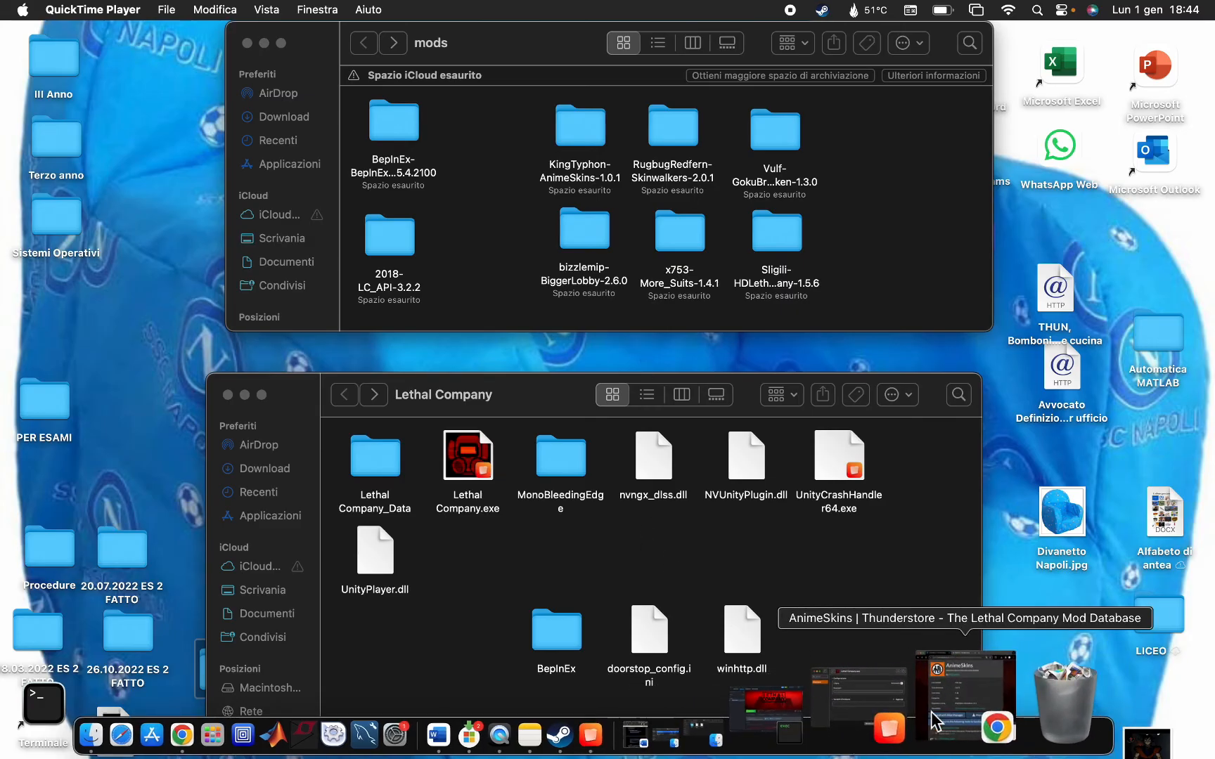
- Switch to Chrome, return to the Thunderstore list of Lethal Company mods, and search for "hdlethal"
left_click(932, 721)
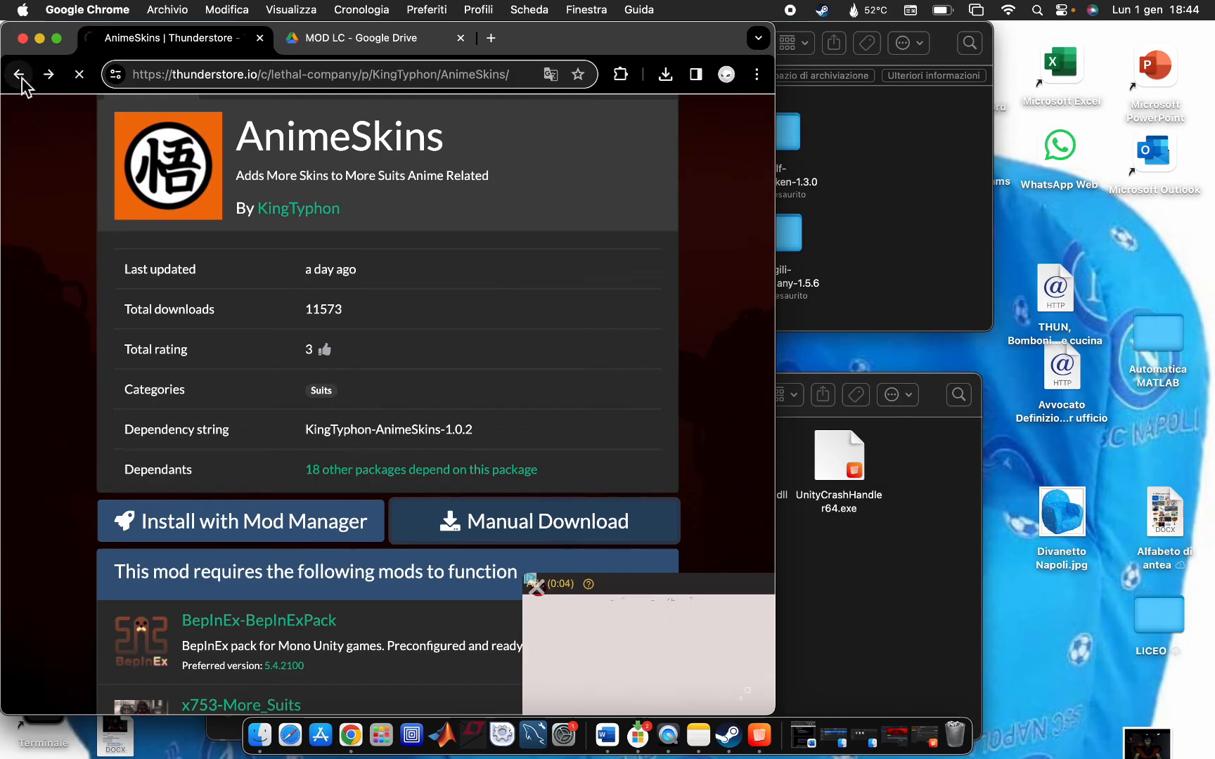
left_click(19, 74)
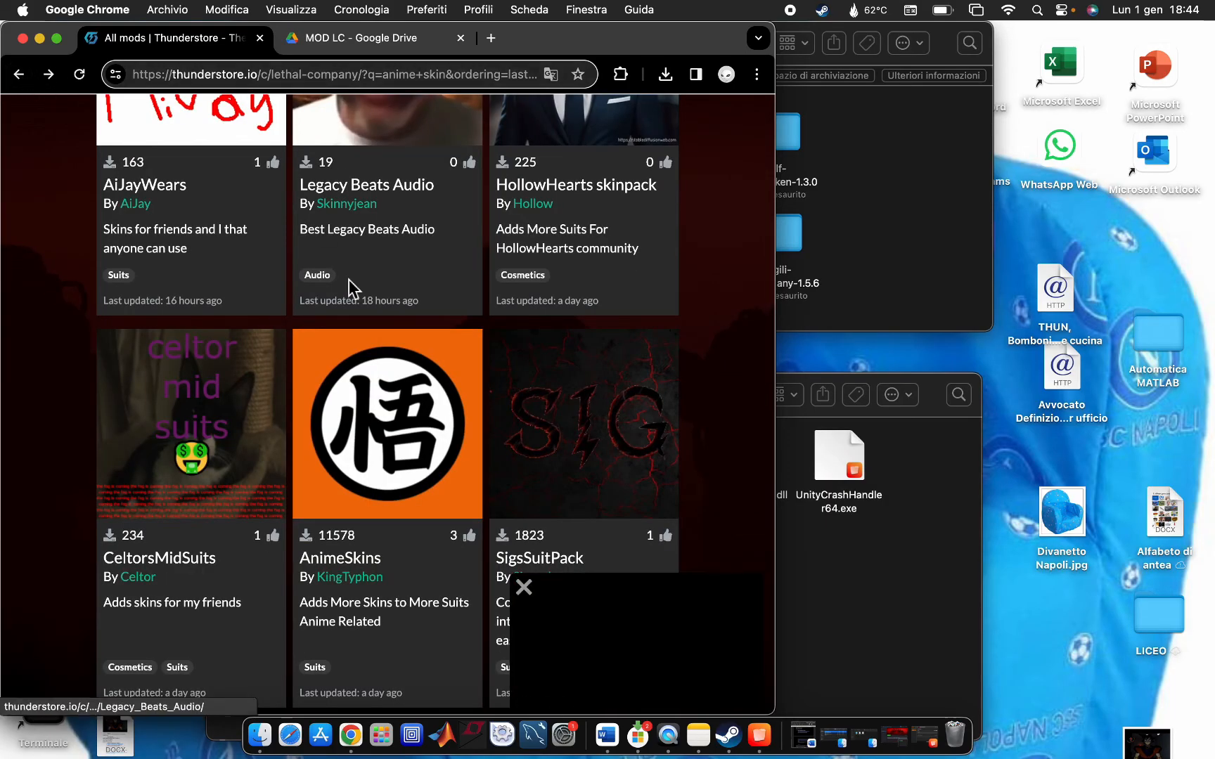
scroll(349, 288, "up", 15)
double_click(152, 447)
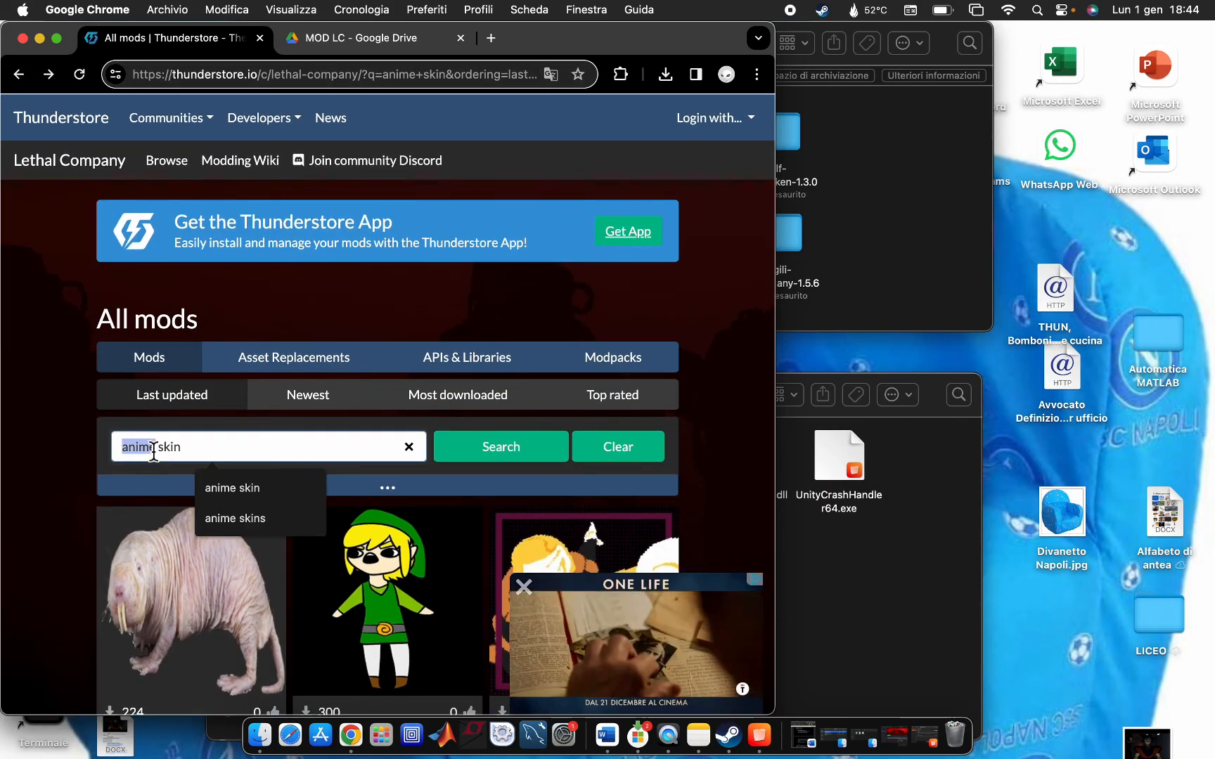
triple_click(153, 447)
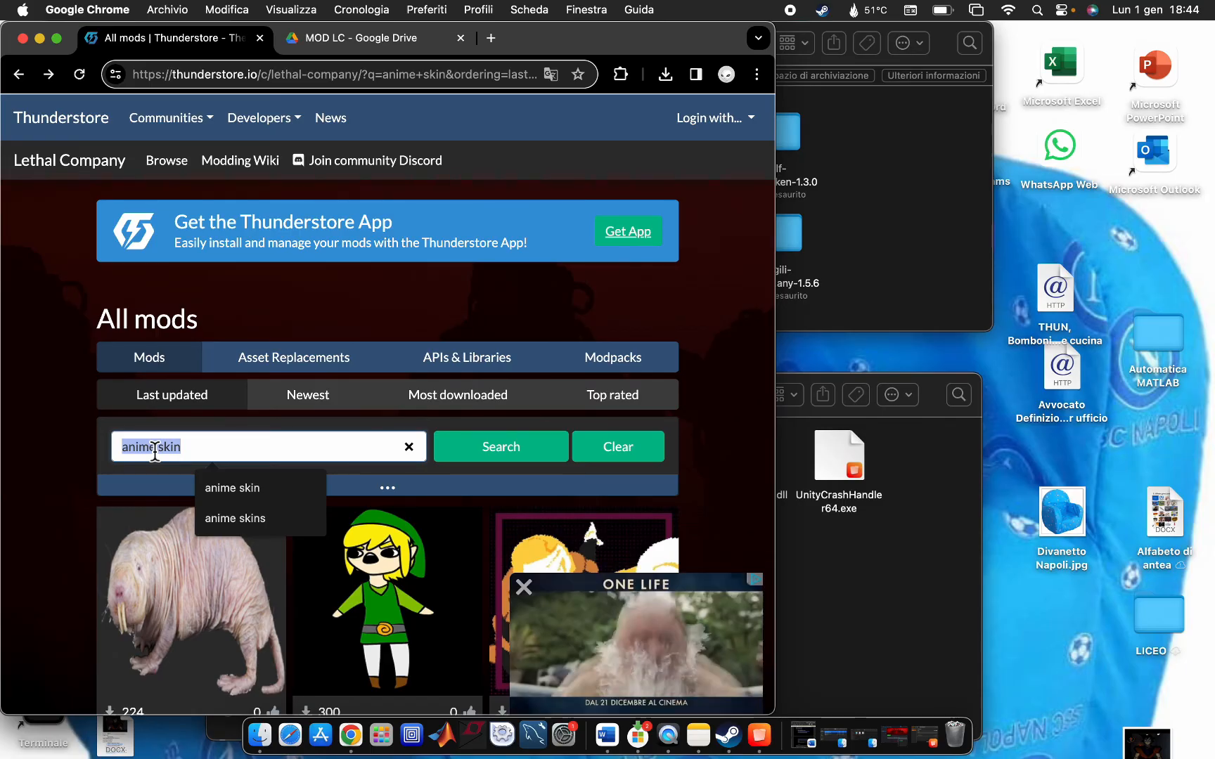
type("hd")
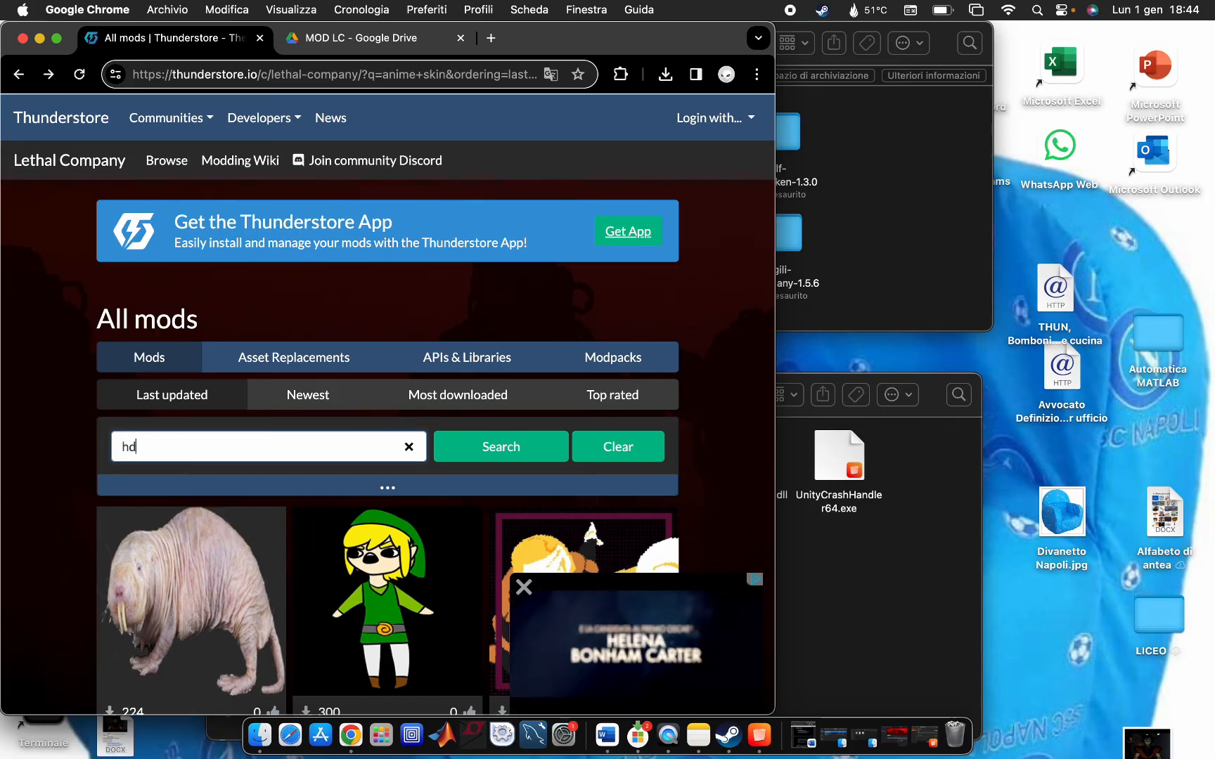
type("le")
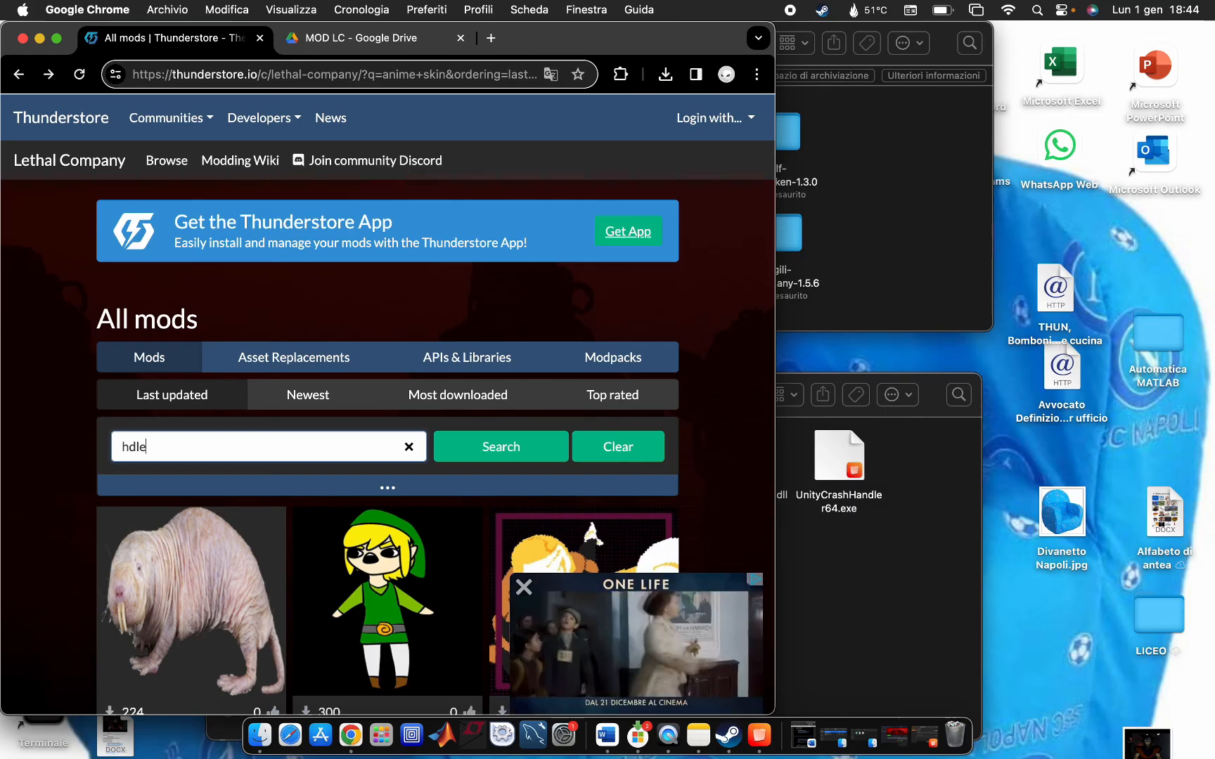
type("thal")
key("Return")
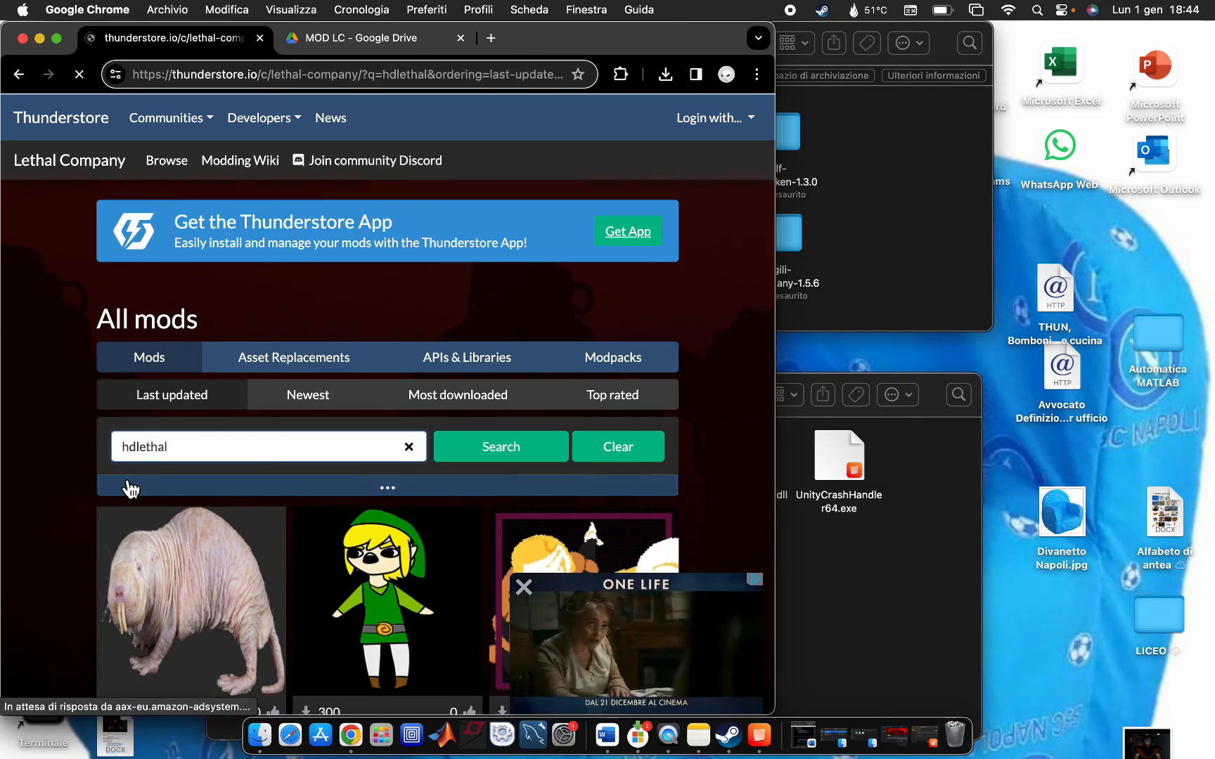
- Download HDLethalCompany manually from its Thunderstore page, extract the archive, then minimize the browser and close the Download folder window
scroll(260, 503, "down", 3)
left_click(257, 502)
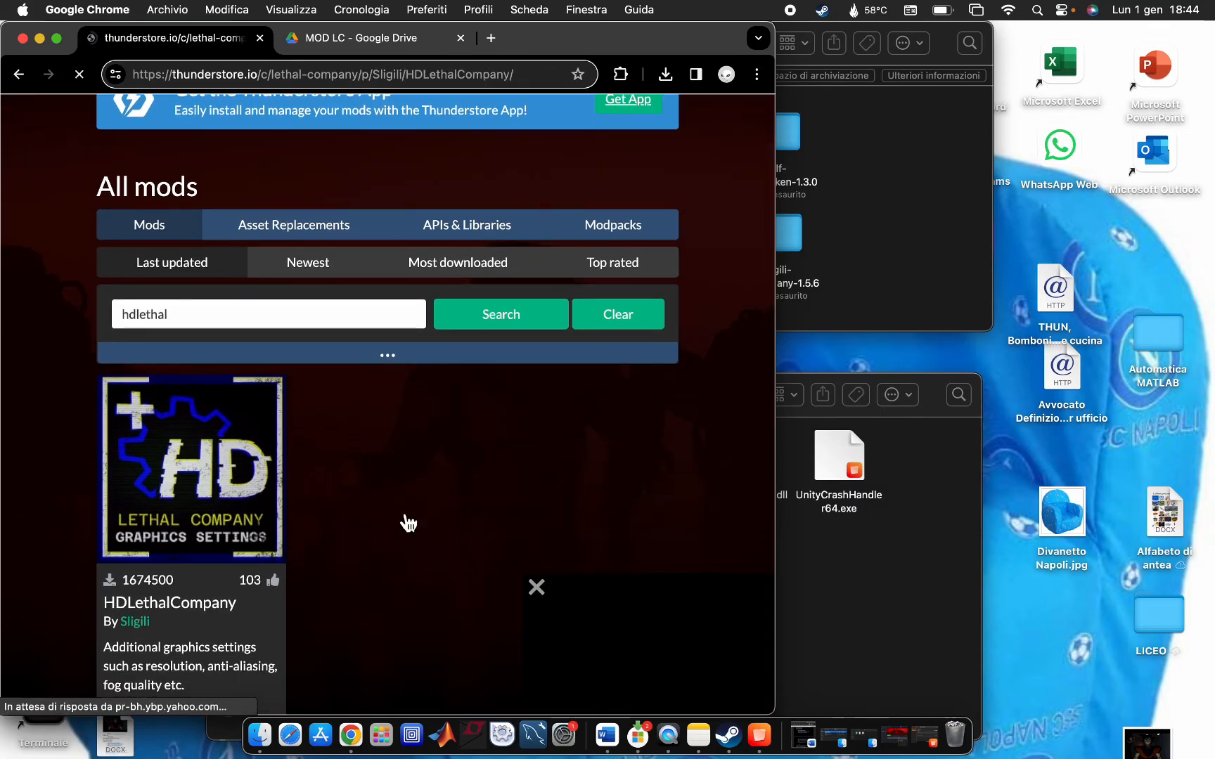
scroll(563, 352, "down", 3)
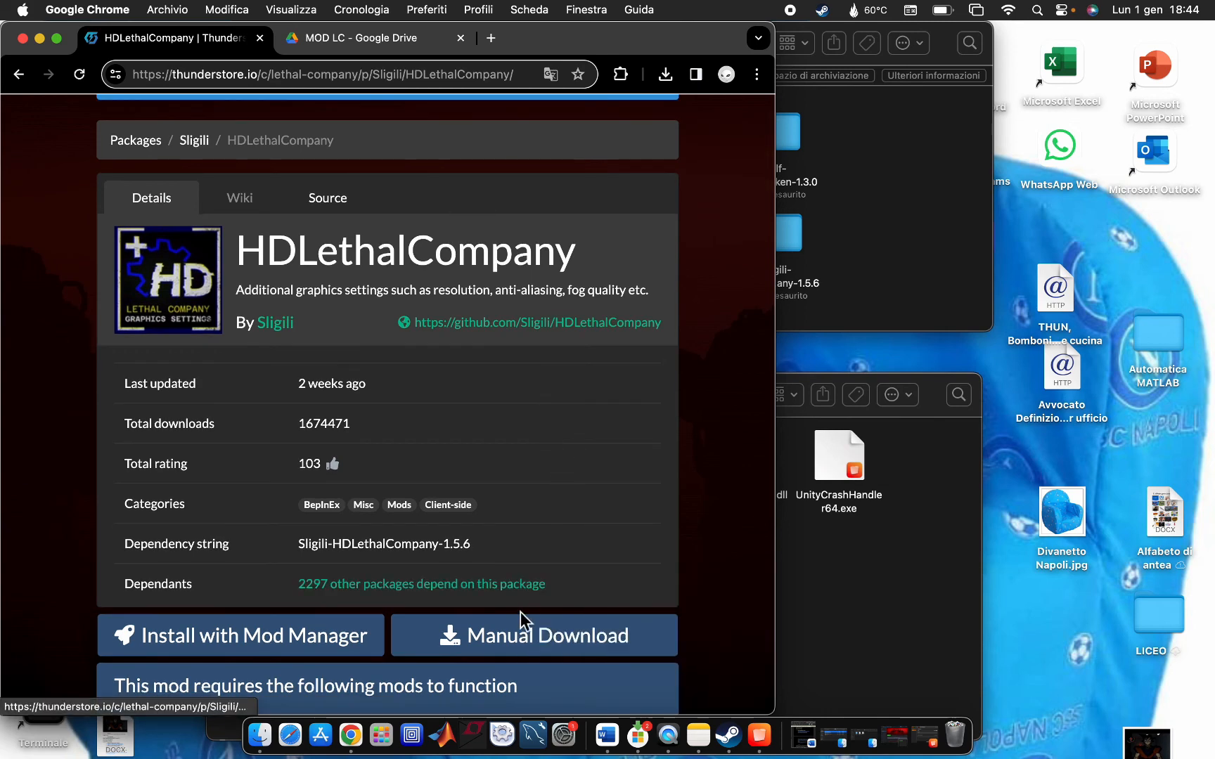
left_click(524, 618)
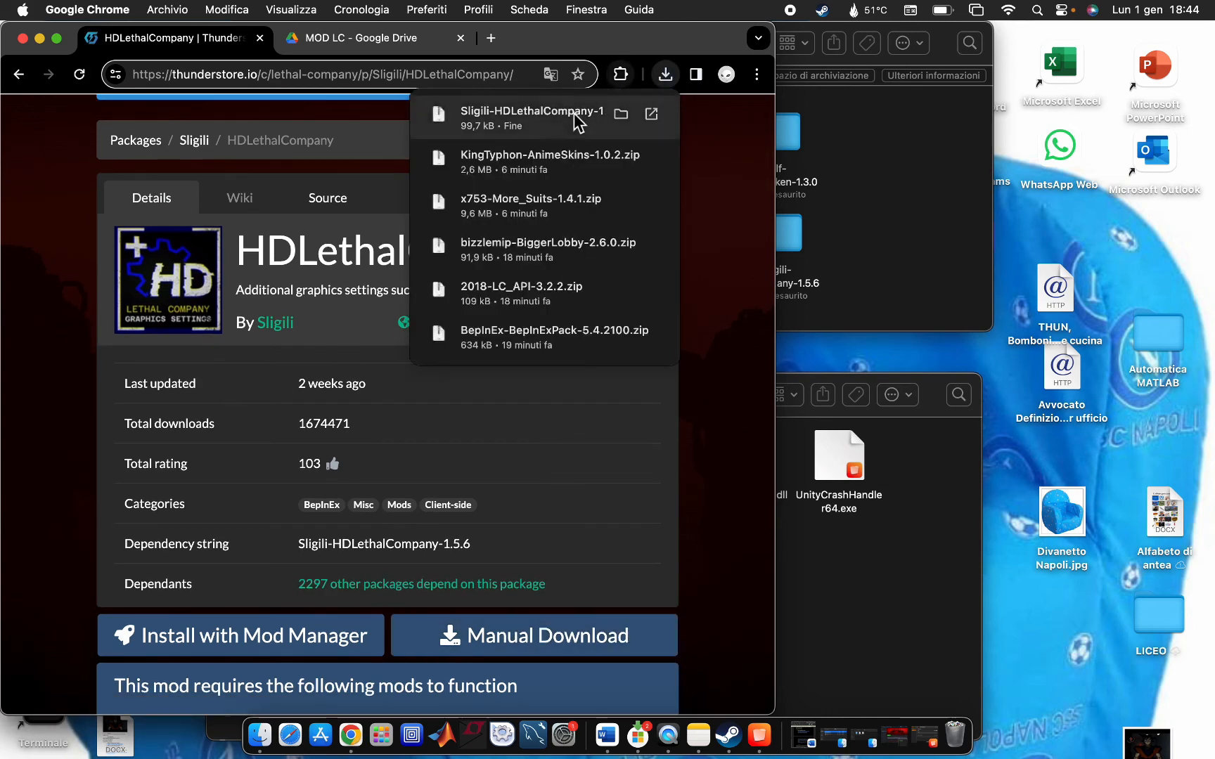
left_click(574, 118)
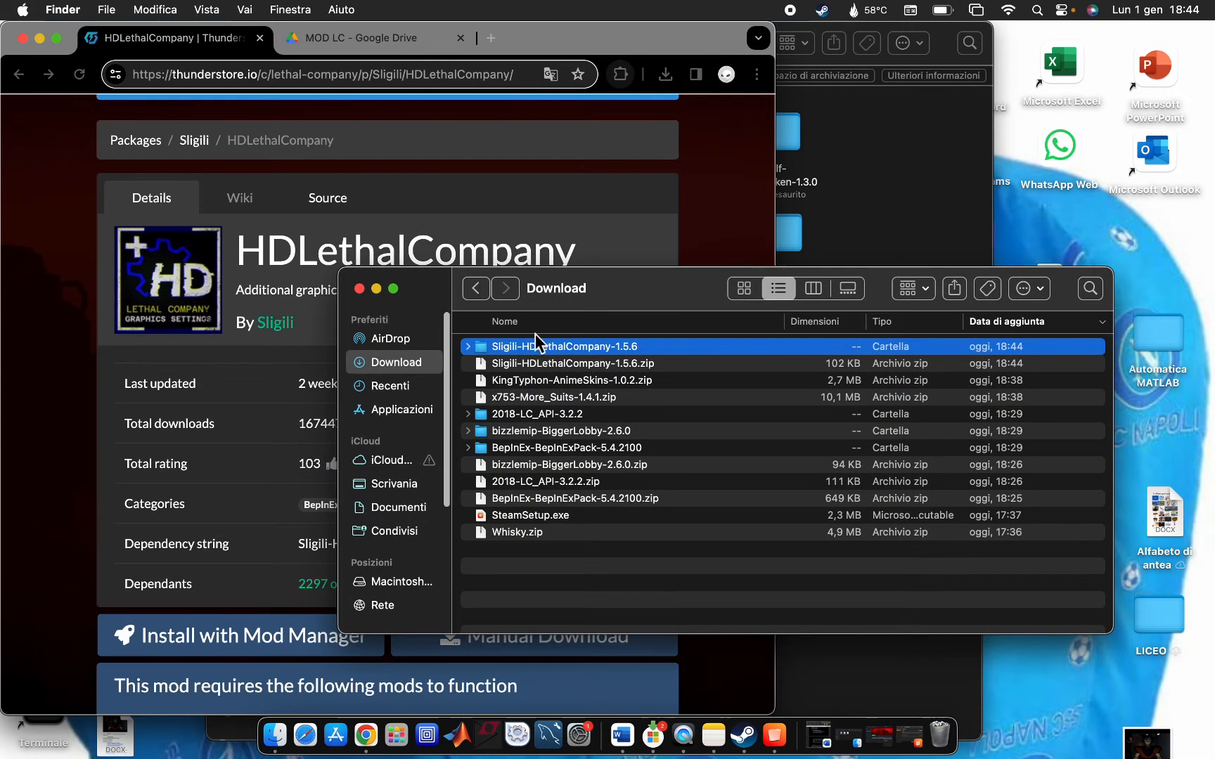
left_click(40, 38)
left_click_drag(673, 283, 653, 378)
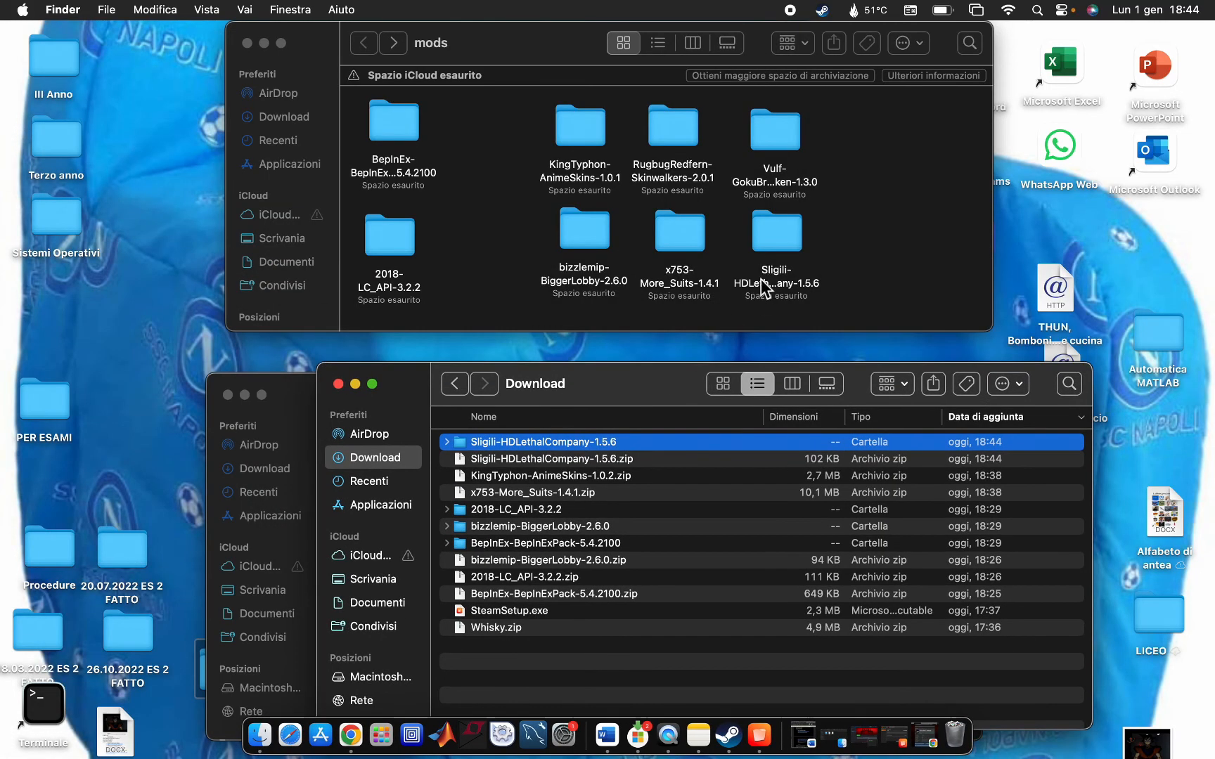
left_click(338, 384)
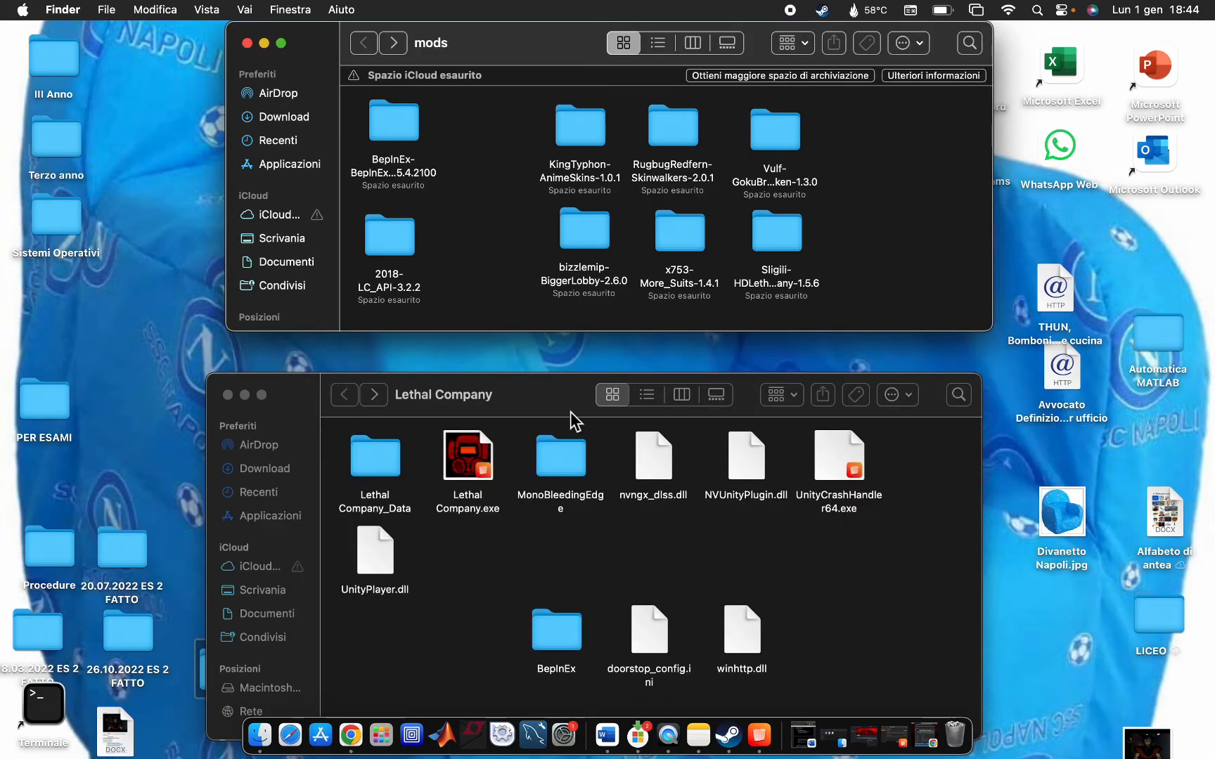
- Open the BepInEx plugins folder of the Sligili-HDLethalCompany-1.5.6 mod and the plugins folder in the game's BepInEx folder
double_click(791, 240)
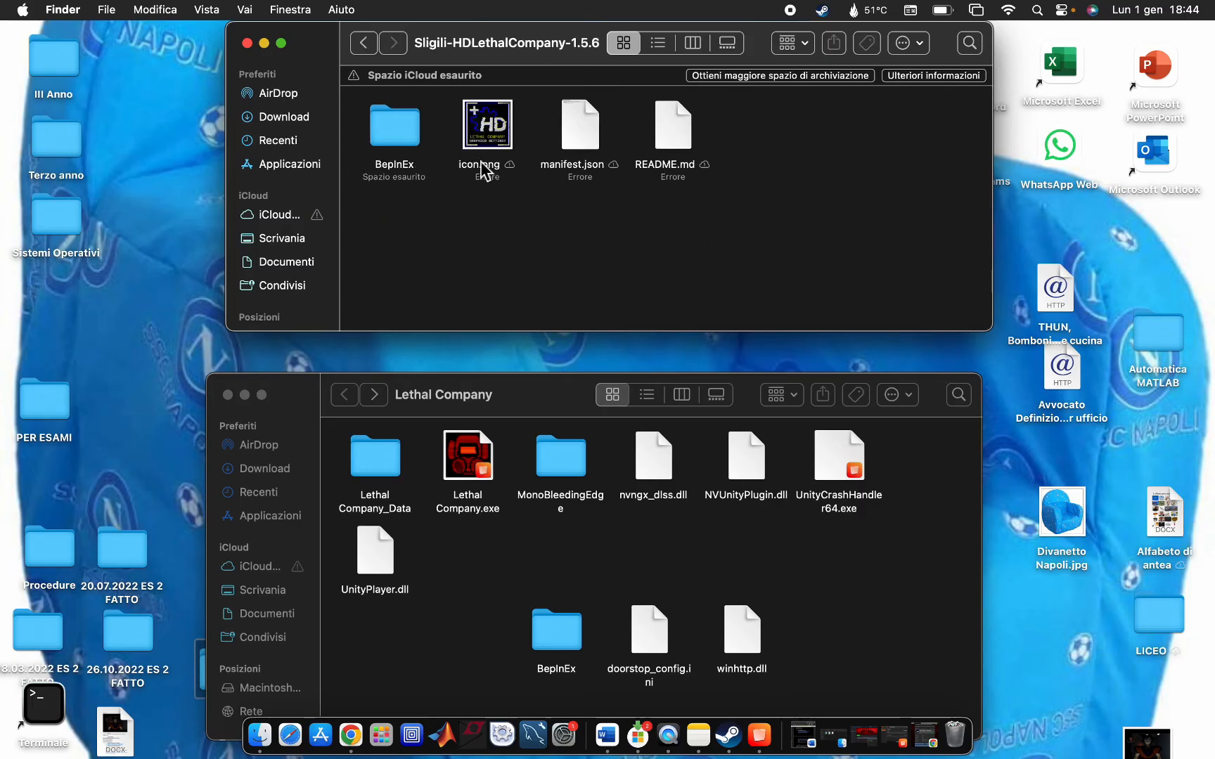
double_click(393, 139)
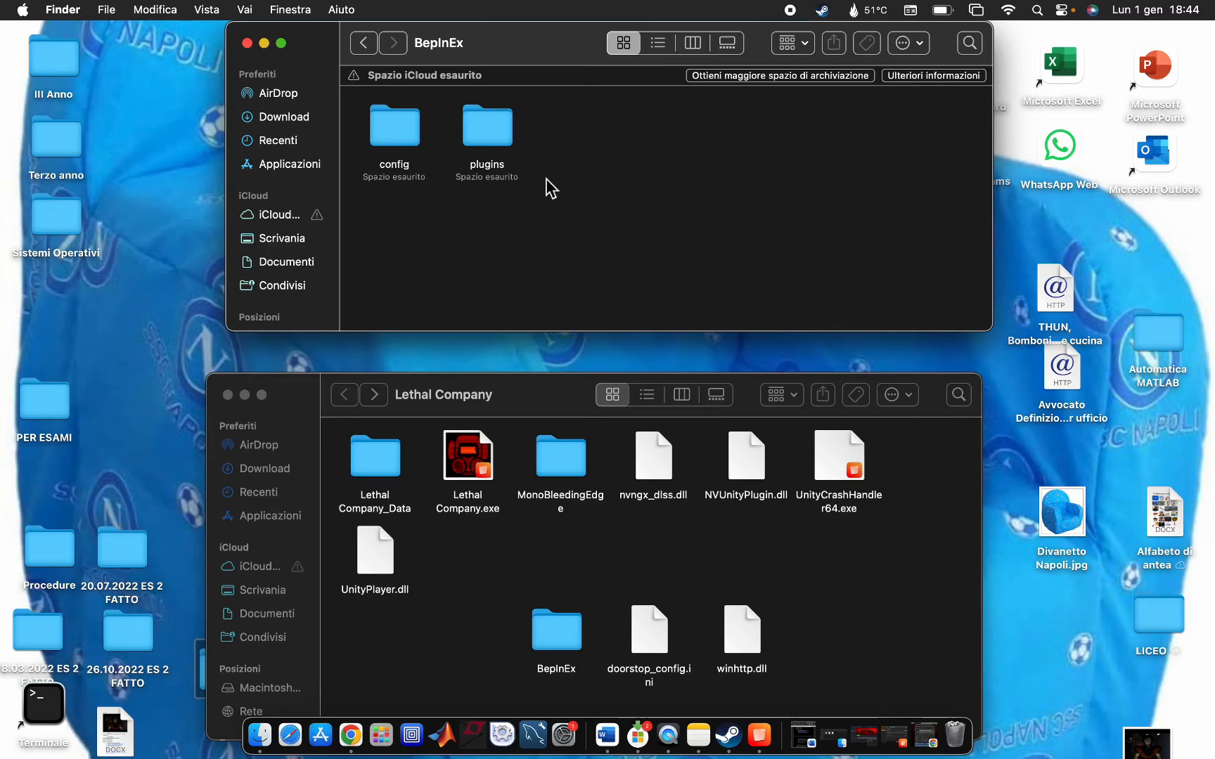
double_click(569, 627)
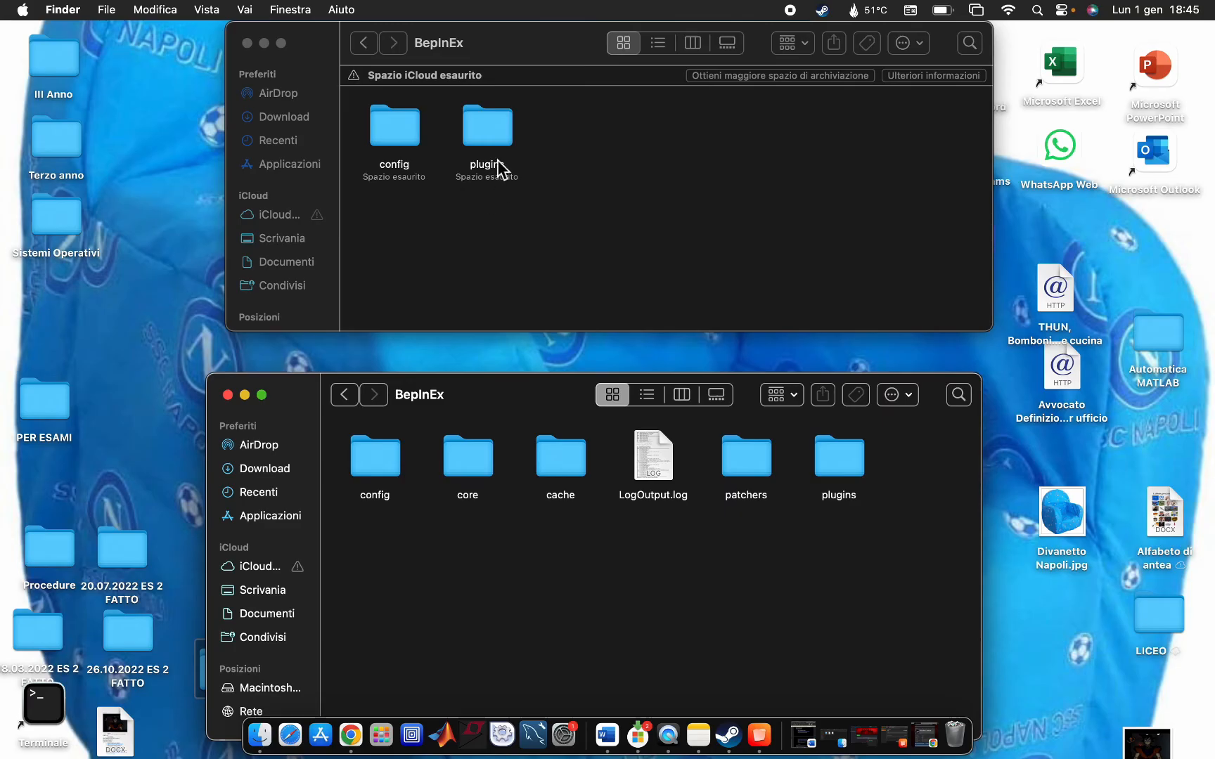
double_click(501, 133)
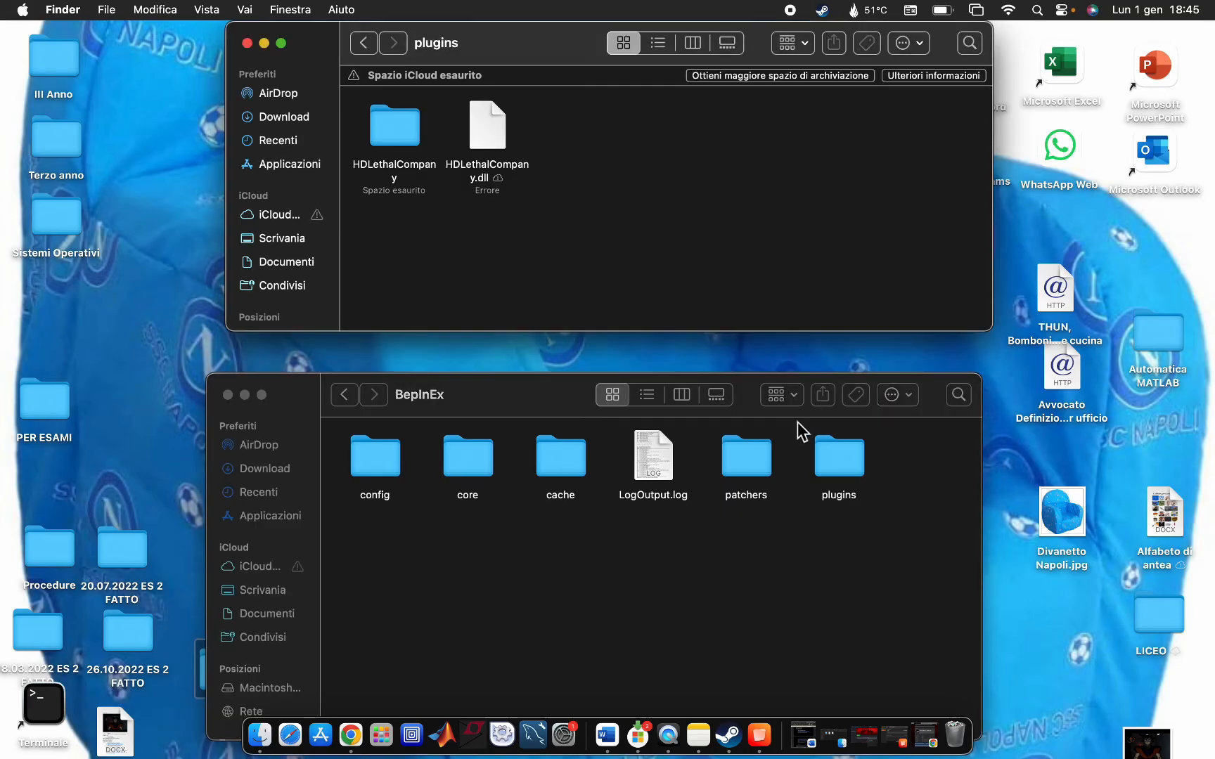
double_click(839, 464)
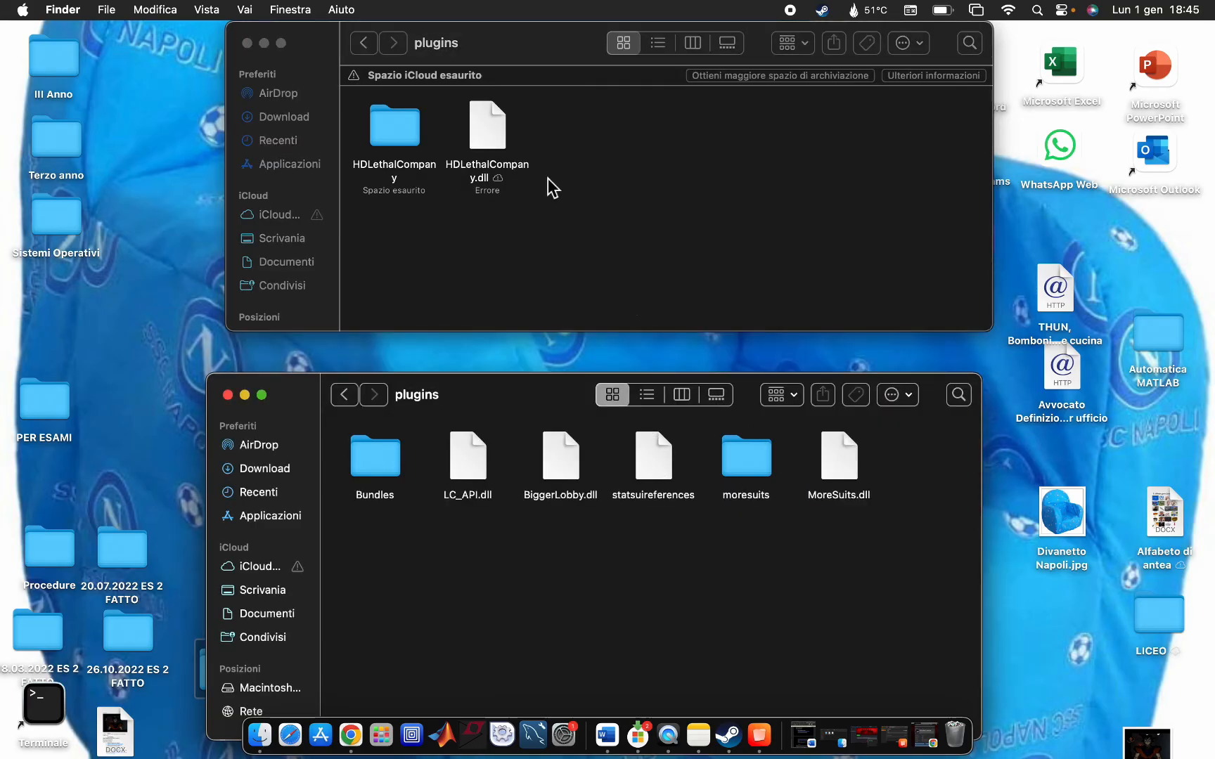
- Copy the HDLethalCompany folder and HDLethalCompany.dll from the mod into the game's plugins folder
left_click(586, 196)
left_click_drag(585, 196, 377, 128)
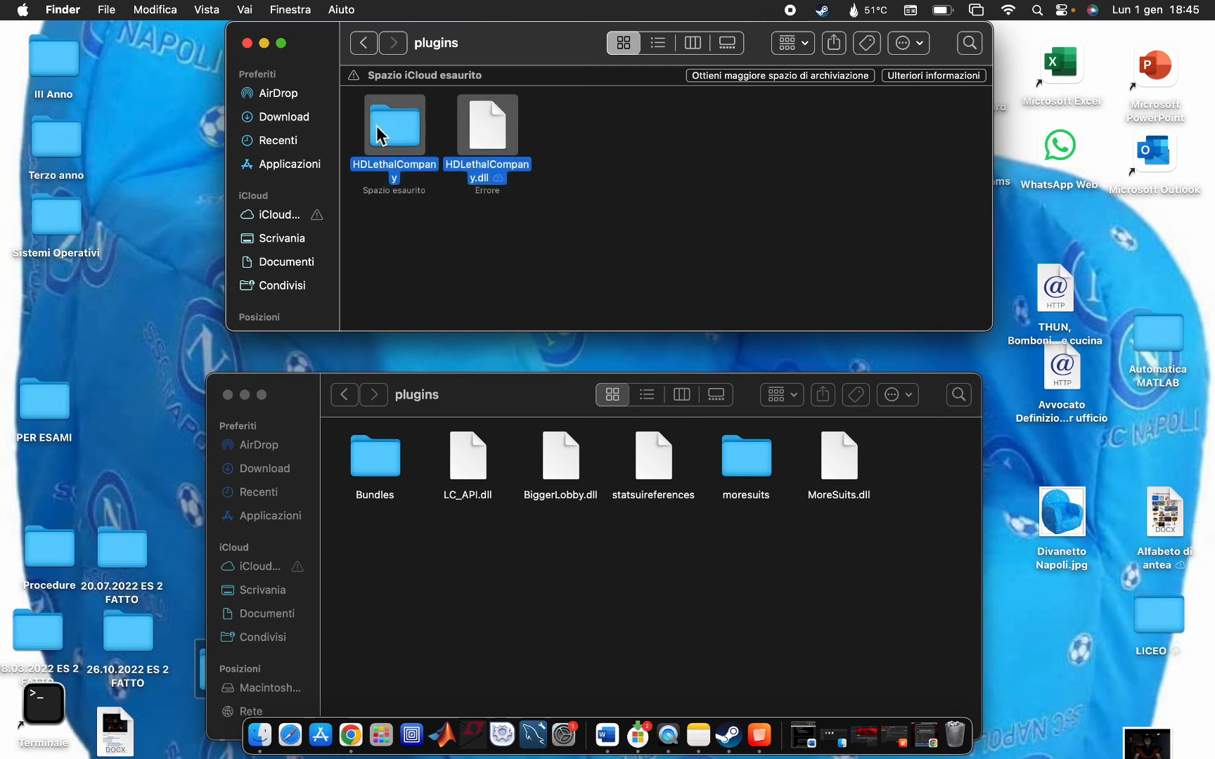
left_click(581, 643)
key("super+v")
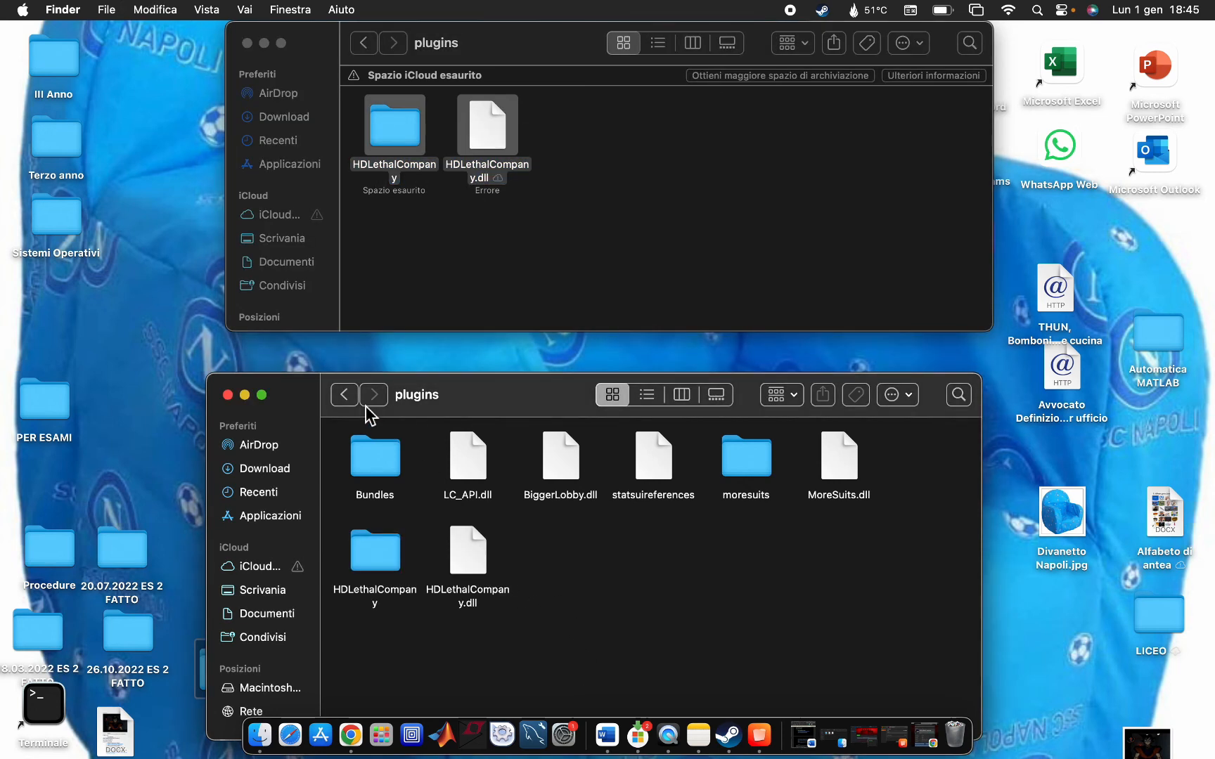
- Copy HDLethalCompany.cfg from the mod's config folder into the config folder of the game's BepInEx
left_click(345, 395)
left_click(363, 47)
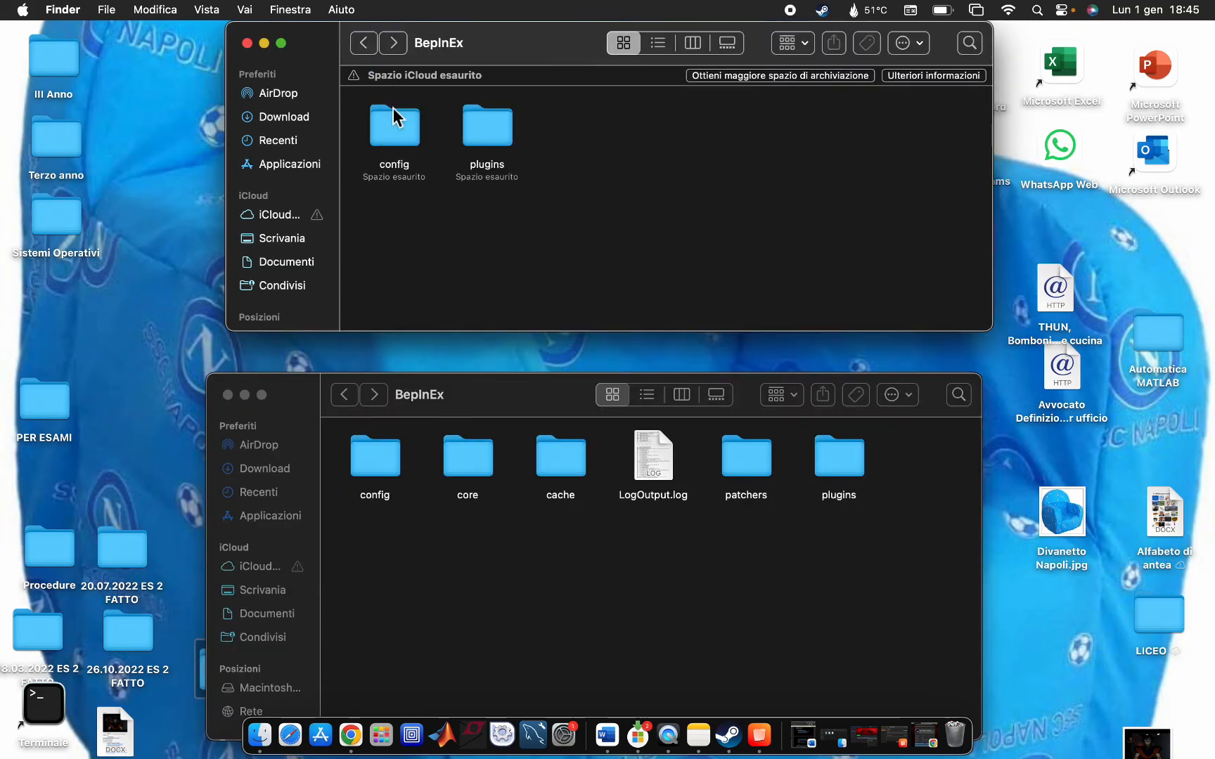
double_click(406, 135)
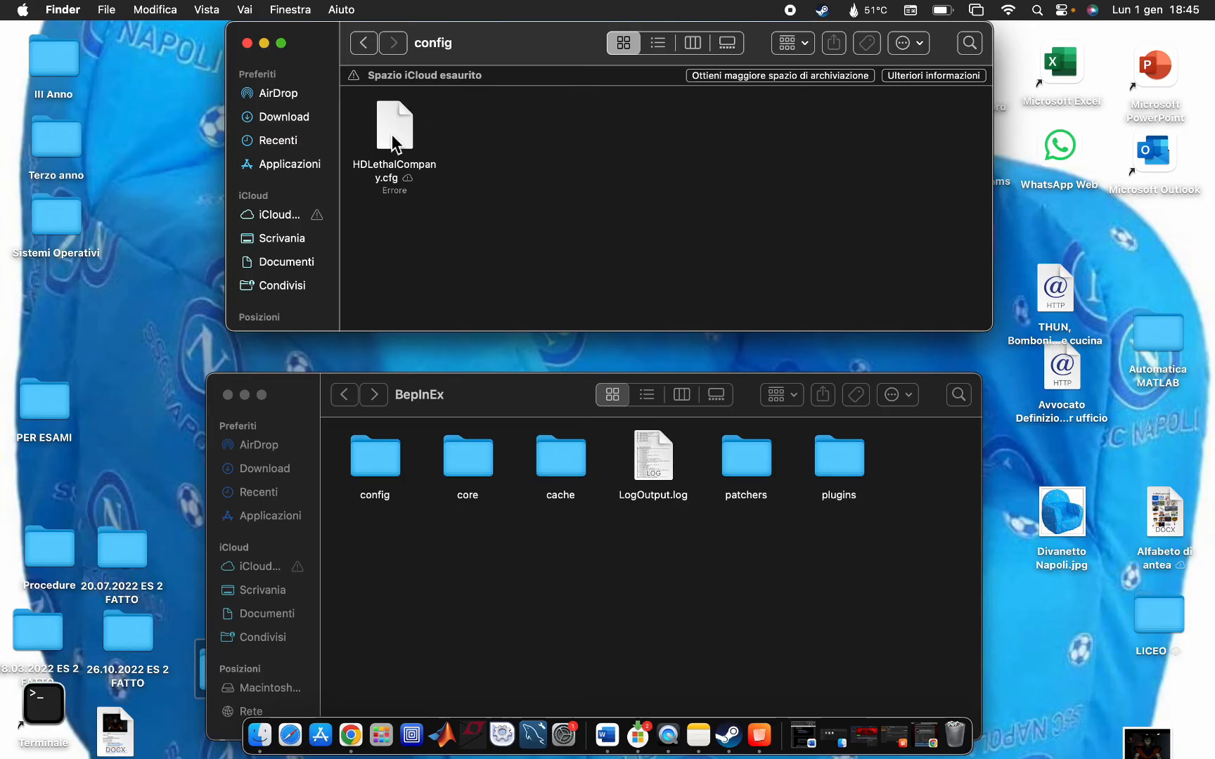
left_click(393, 133)
left_click(369, 450)
double_click(370, 450)
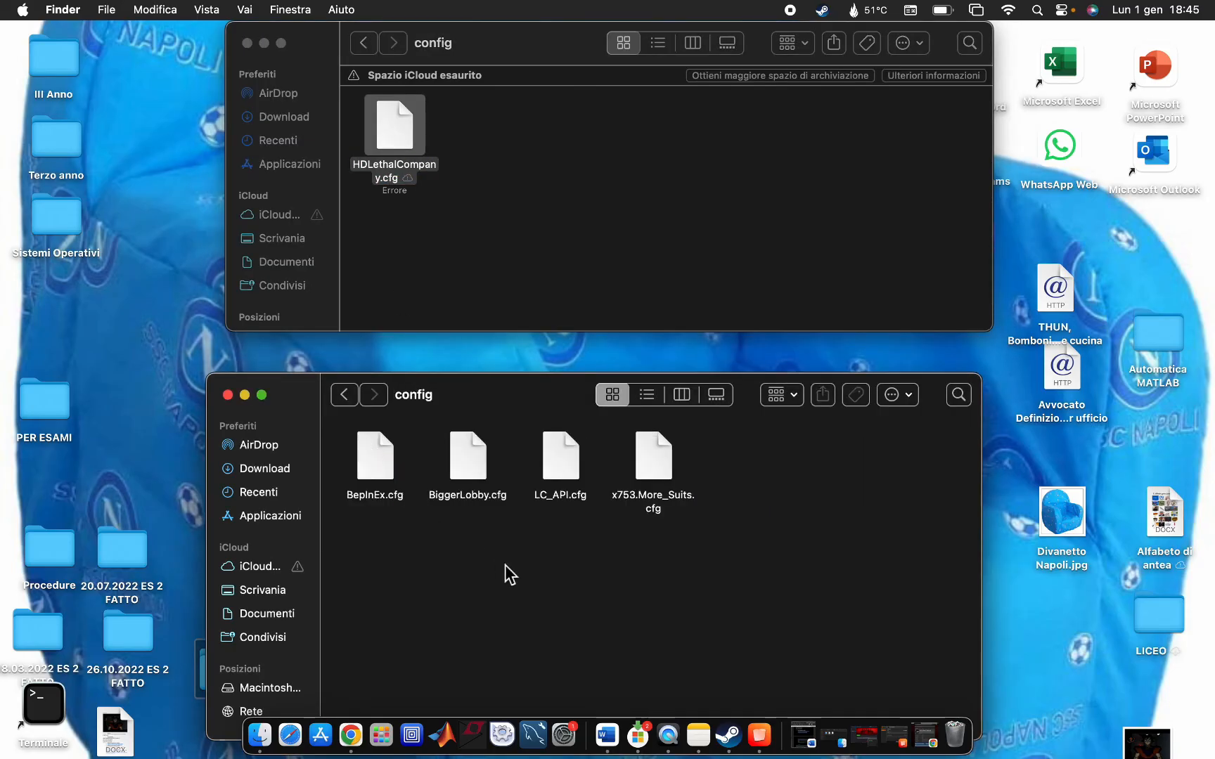
key("super+v")
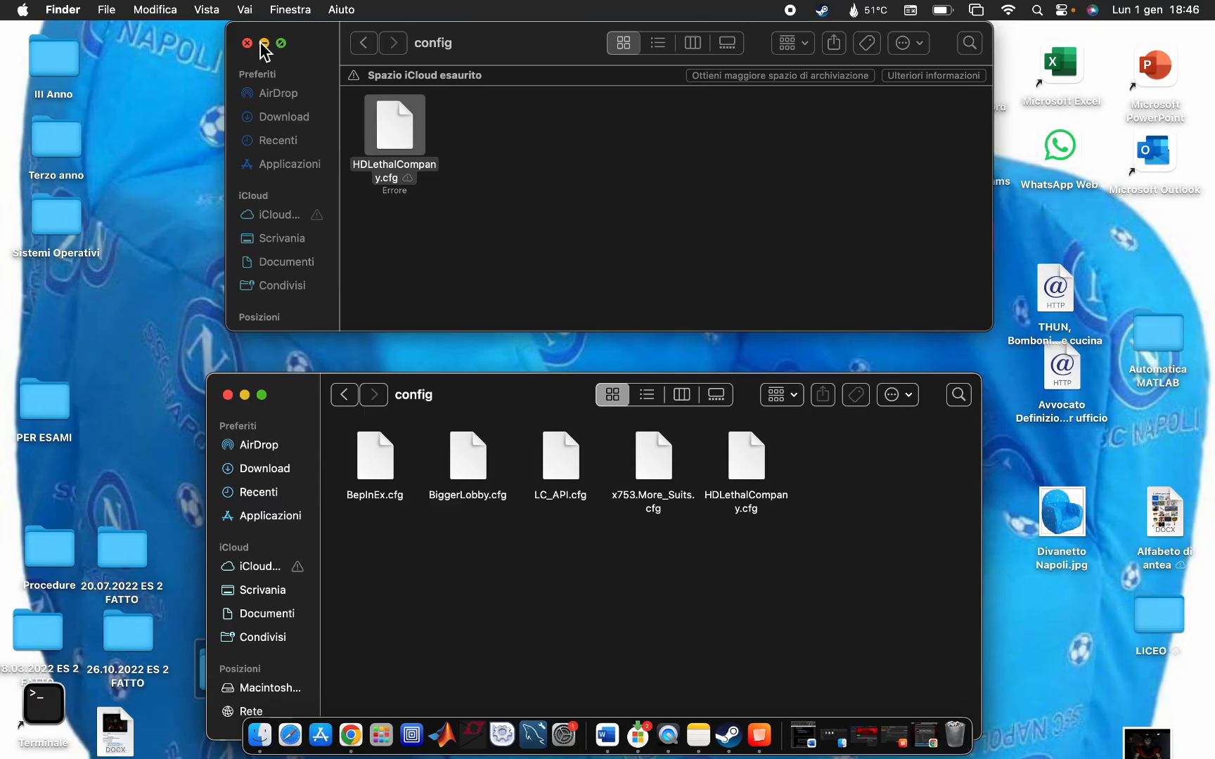
- Launch Lethal Company from Steam, walk through the ship past the suit rack to check the HD graphics, and quit the game
left_click(882, 745)
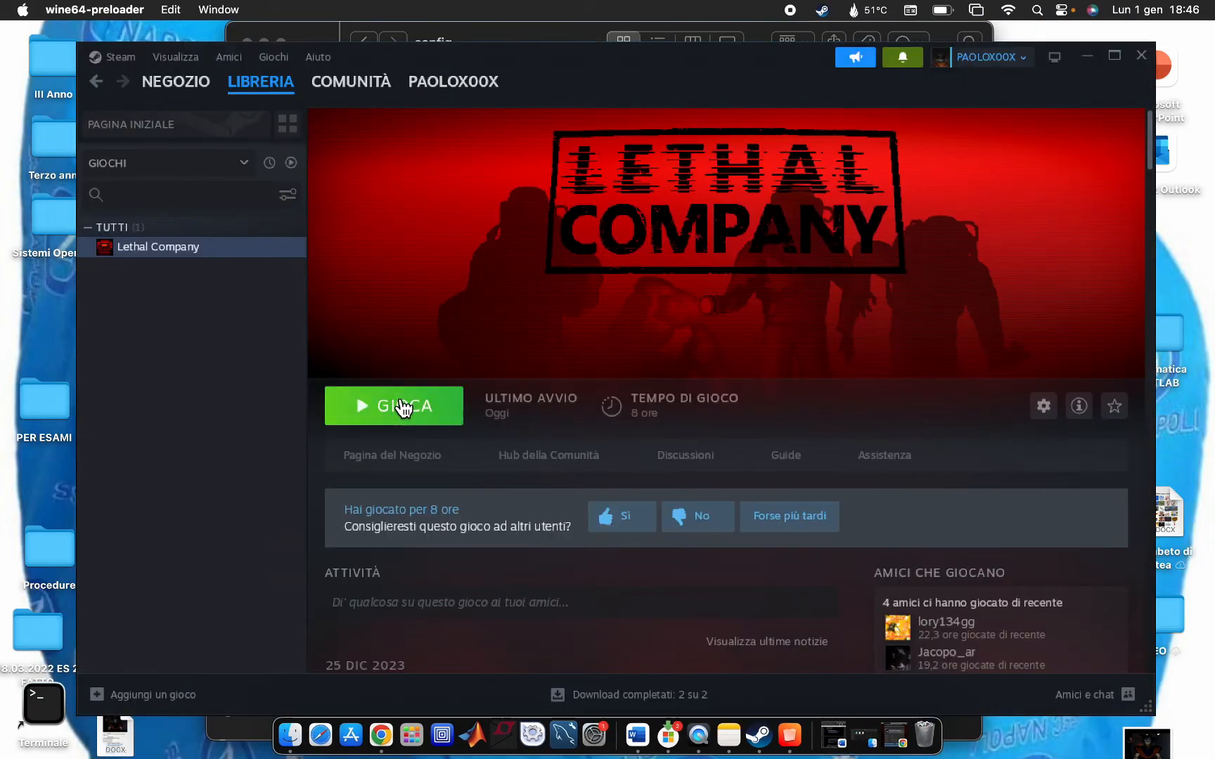
left_click(401, 407)
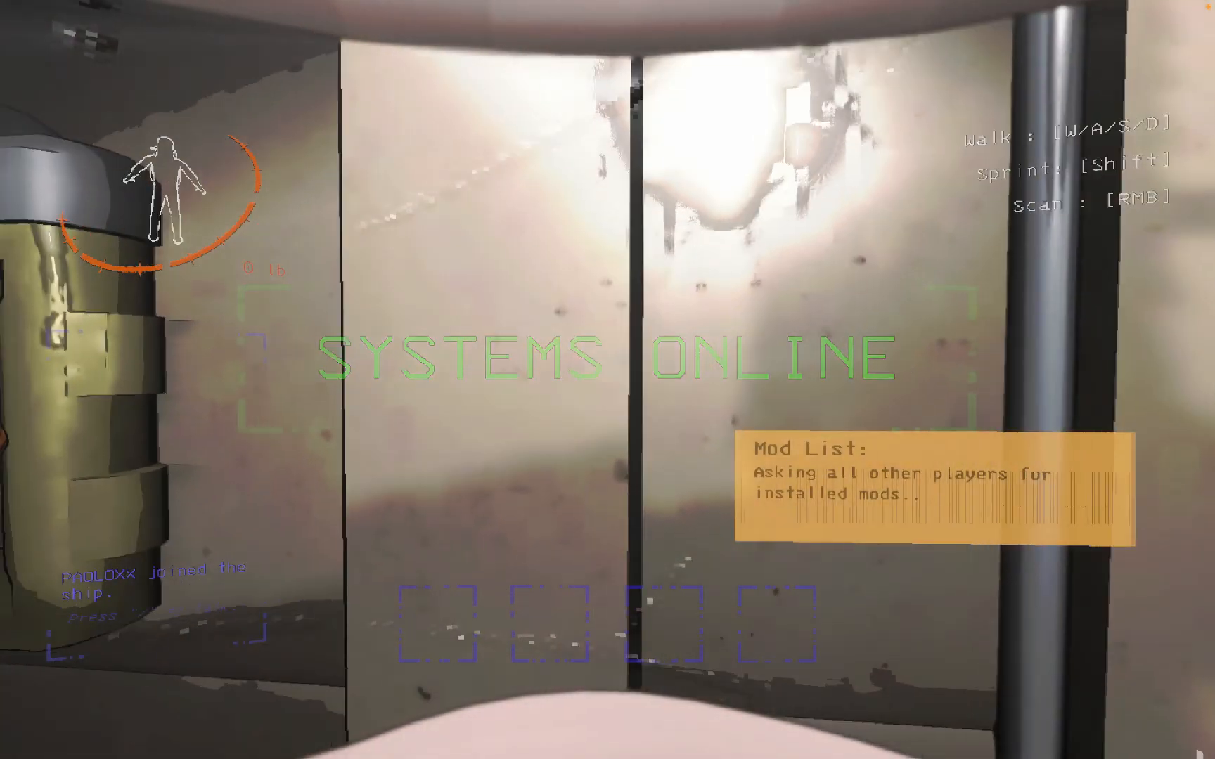
key("w")
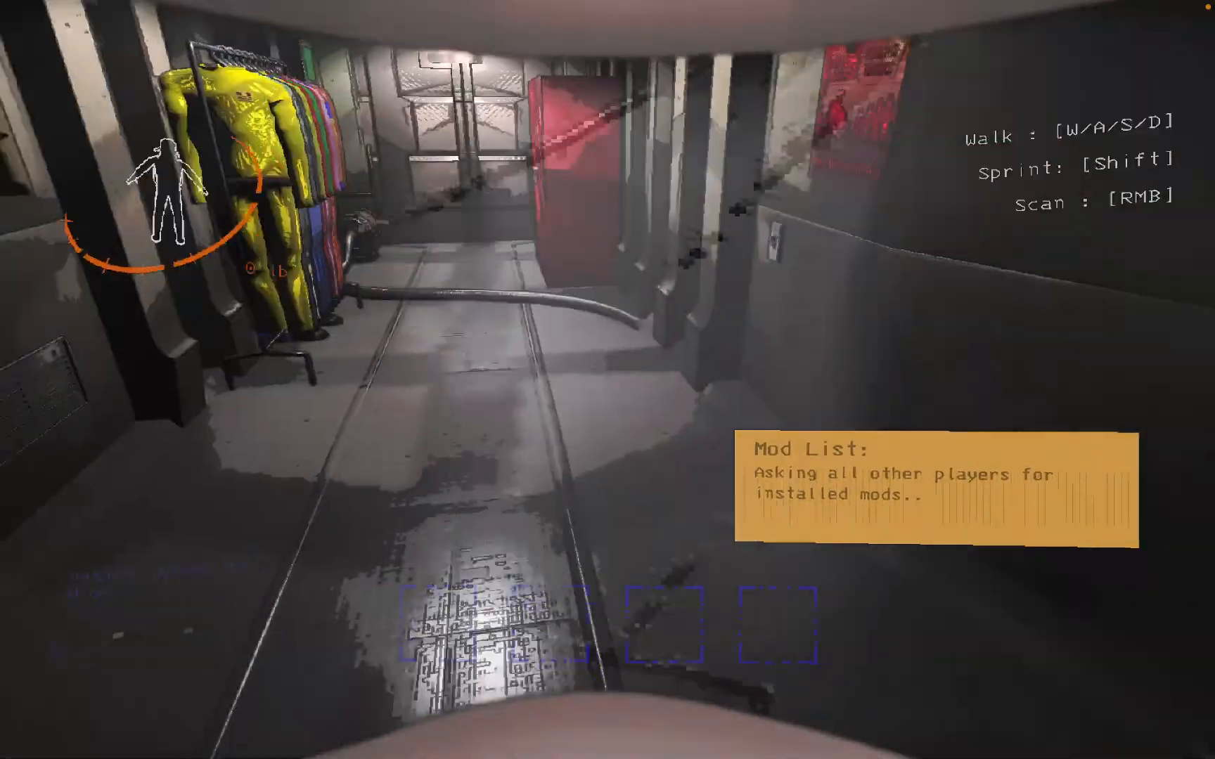
key("w")
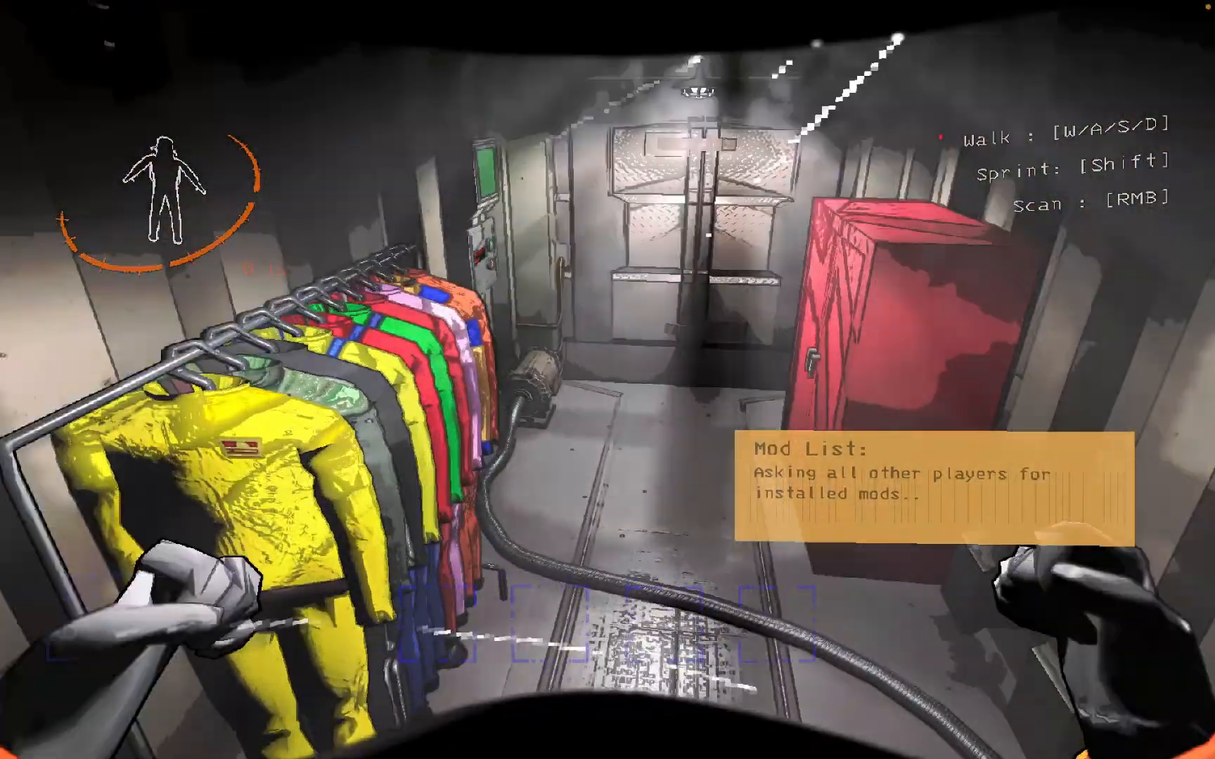
key("super+q")
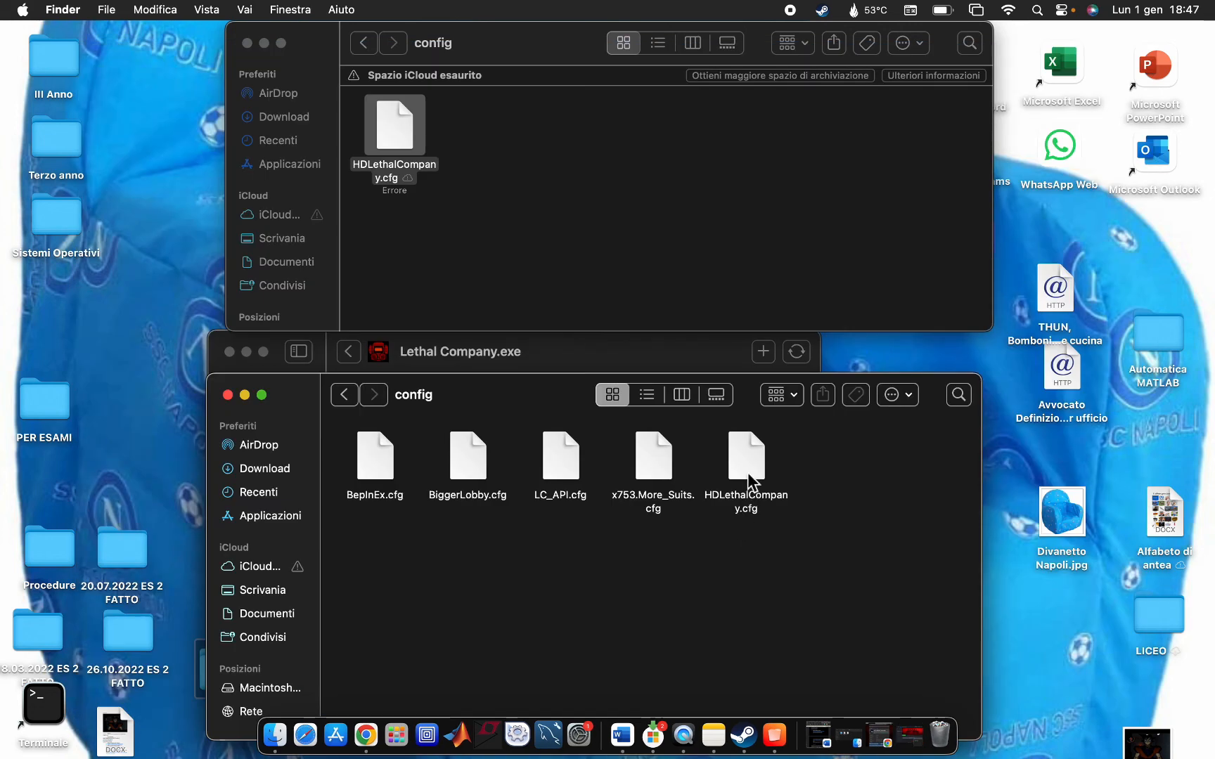
- Move HDLethalCompany.cfg from the game's config folder and the HDLethalCompany files from its plugins folder to the trash
left_click_drag(746, 460, 942, 735)
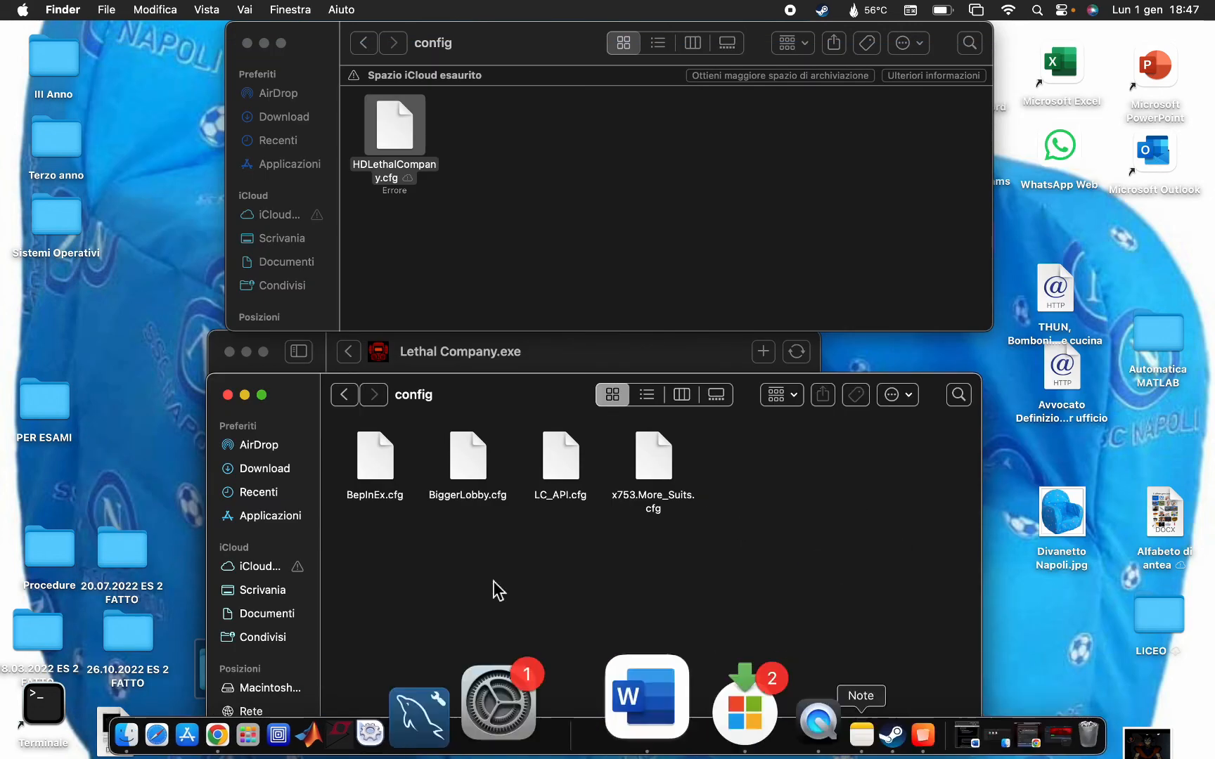
left_click(344, 394)
double_click(847, 467)
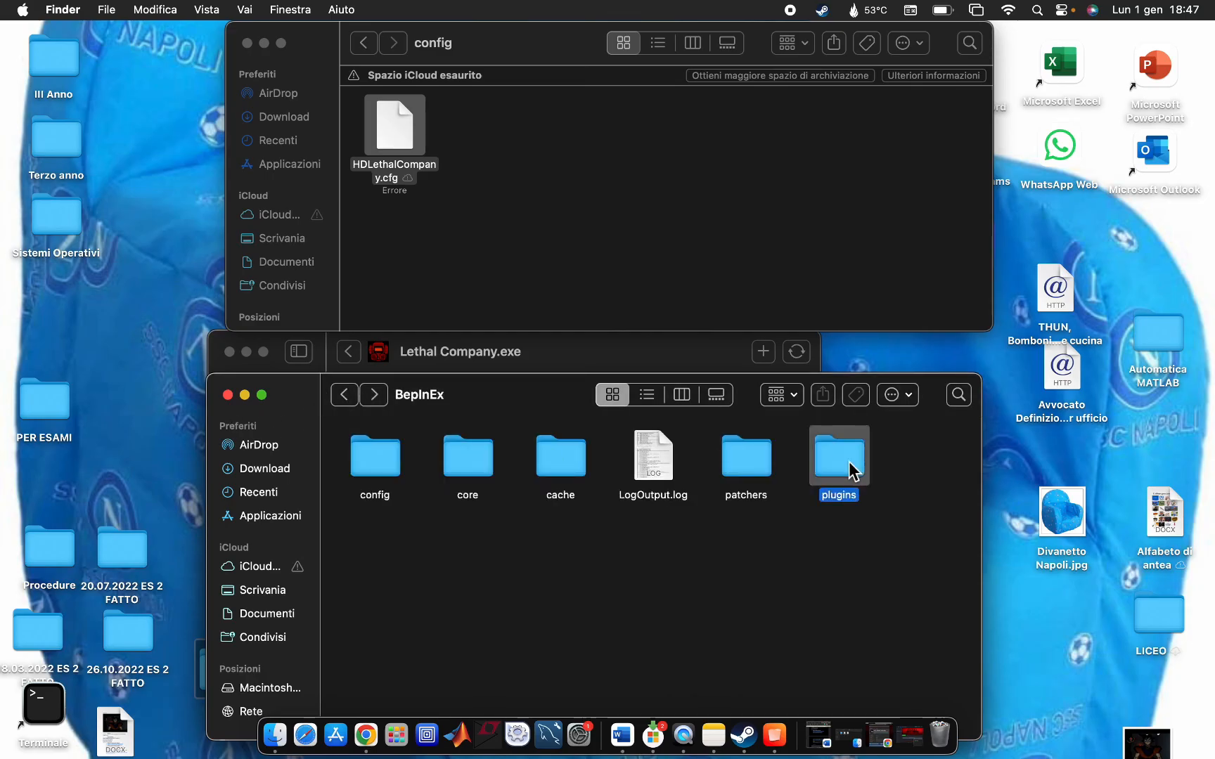
left_click_drag(575, 602, 943, 737)
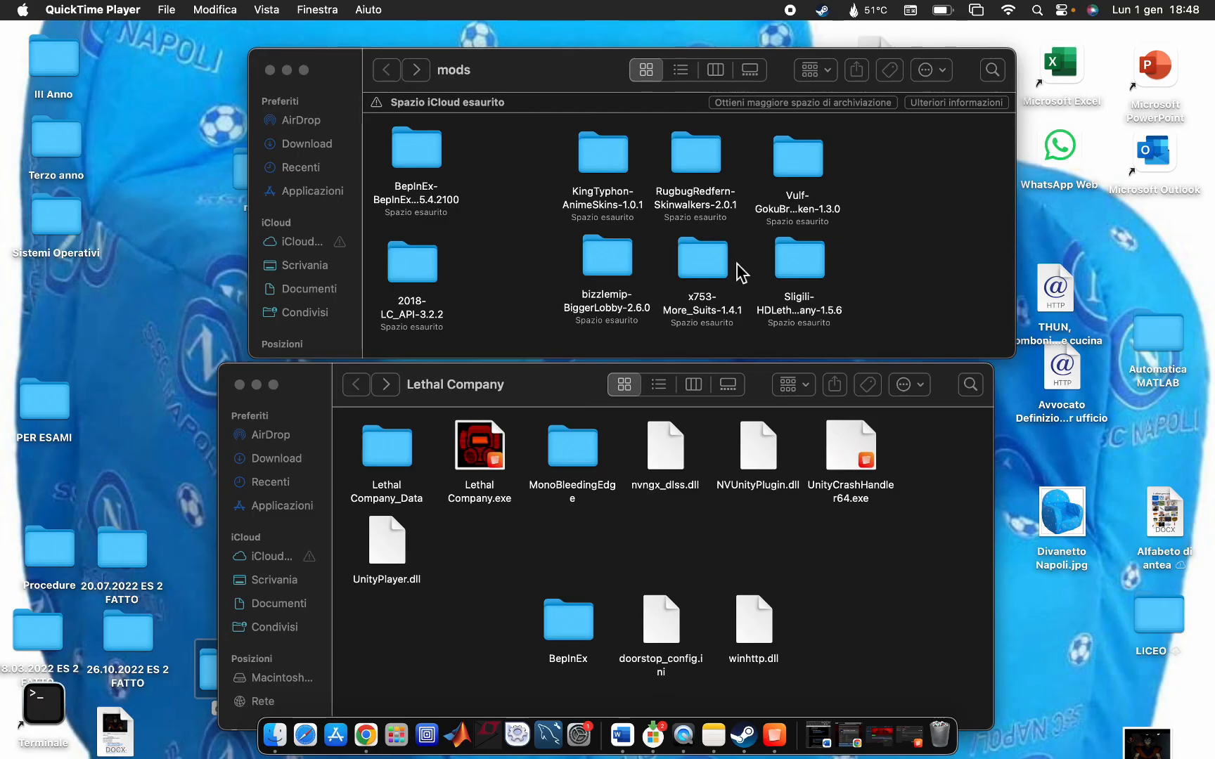
- Copy SkinwalkerMod.dll from the Skinwalkers mod's plugins folder into the plugins folder of the game's BepInEx
double_click(700, 151)
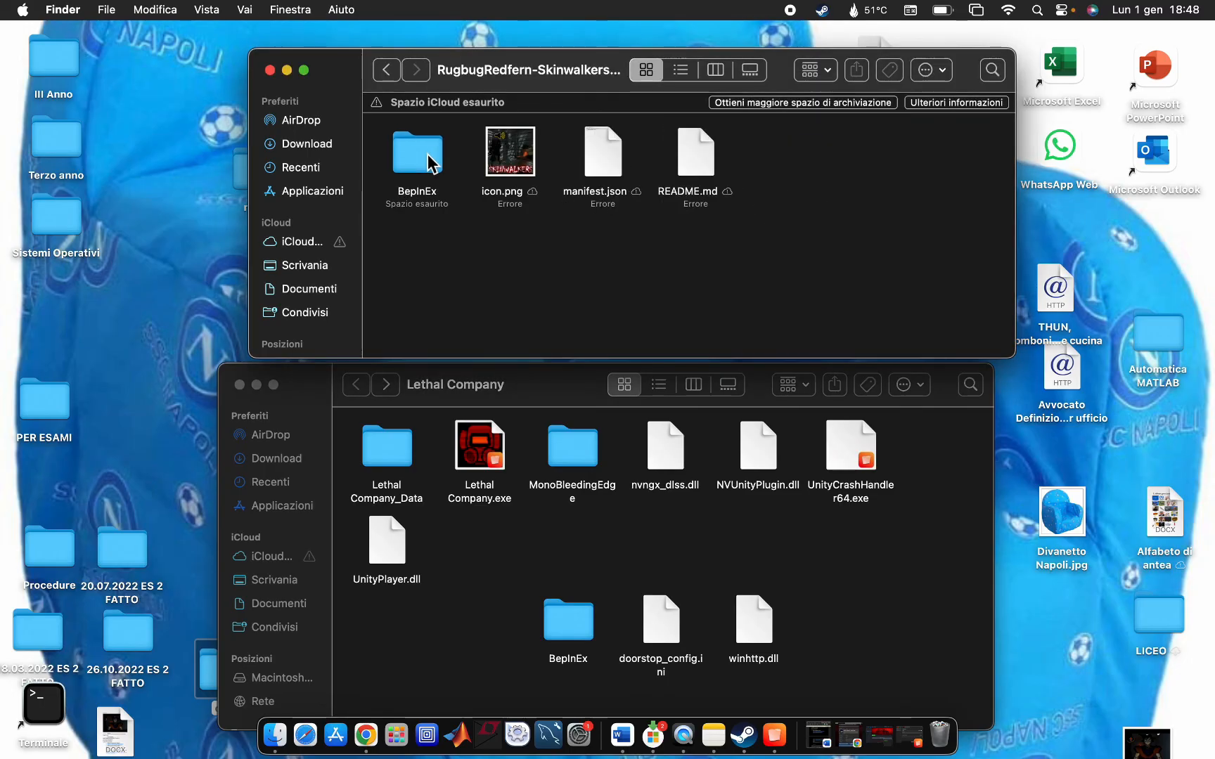
double_click(427, 154)
double_click(429, 156)
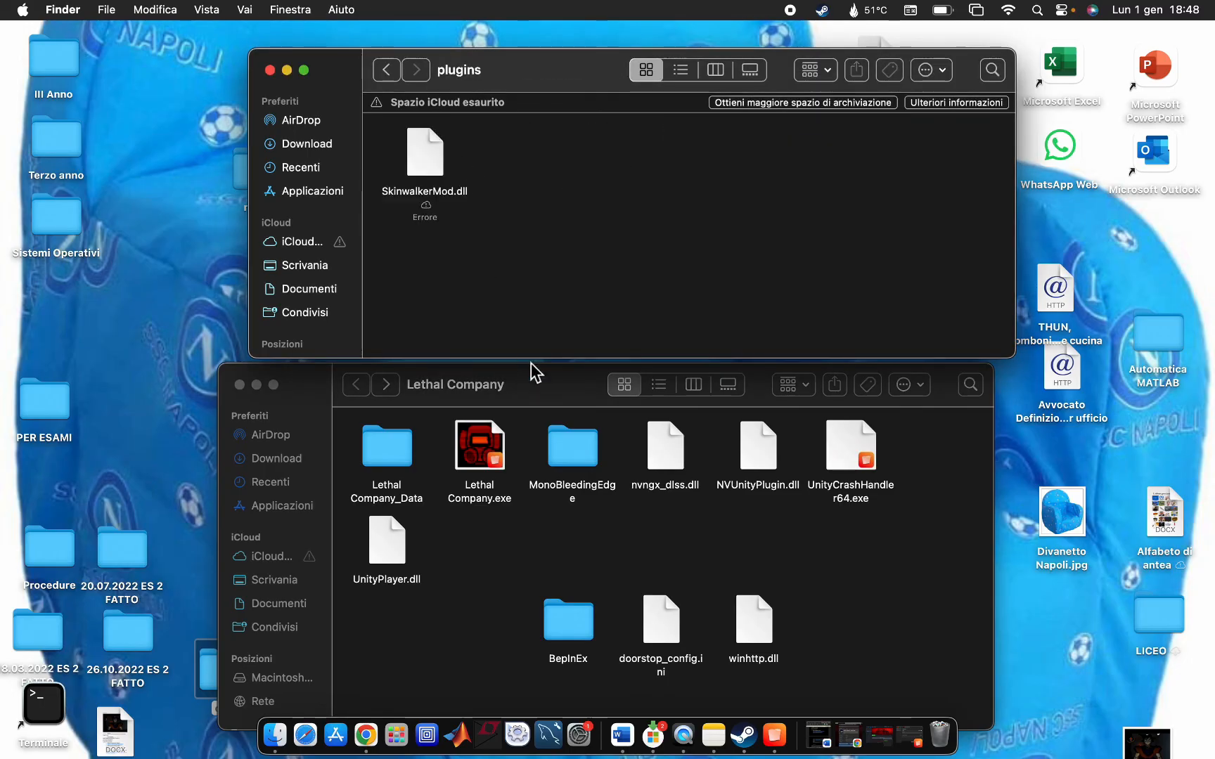
double_click(566, 618)
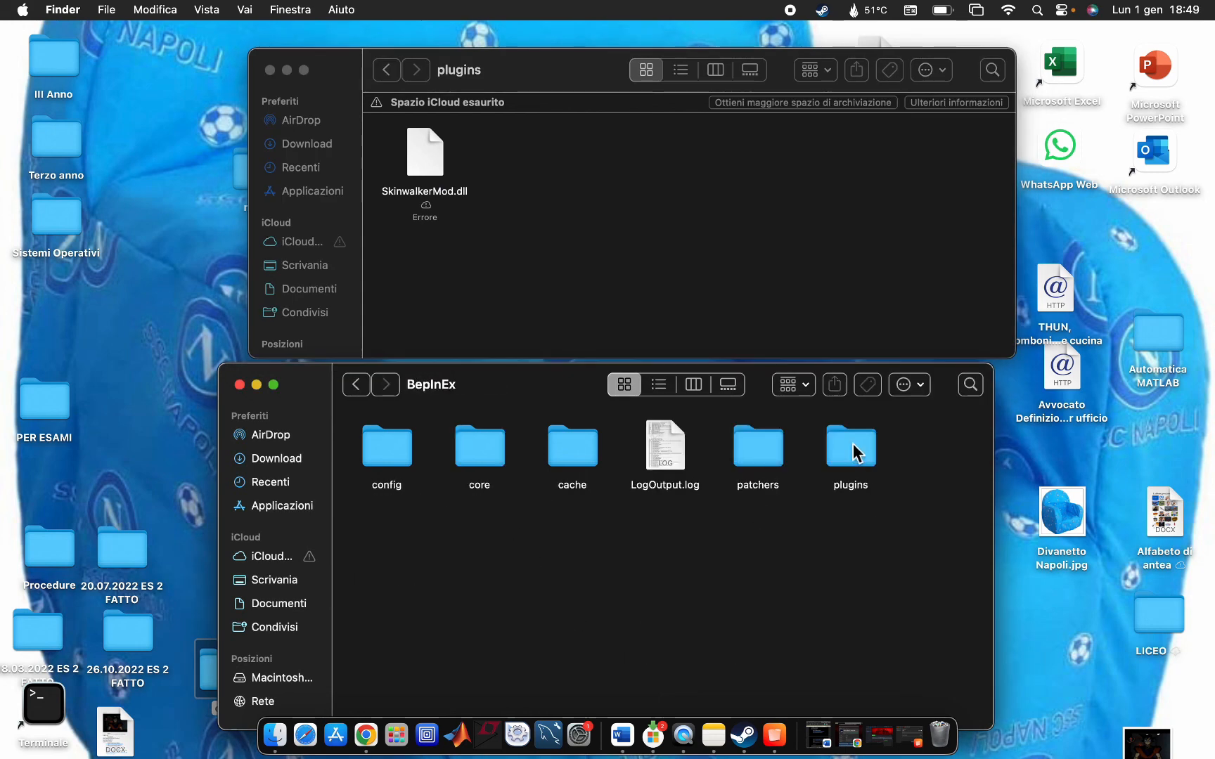
double_click(854, 450)
left_click(421, 153)
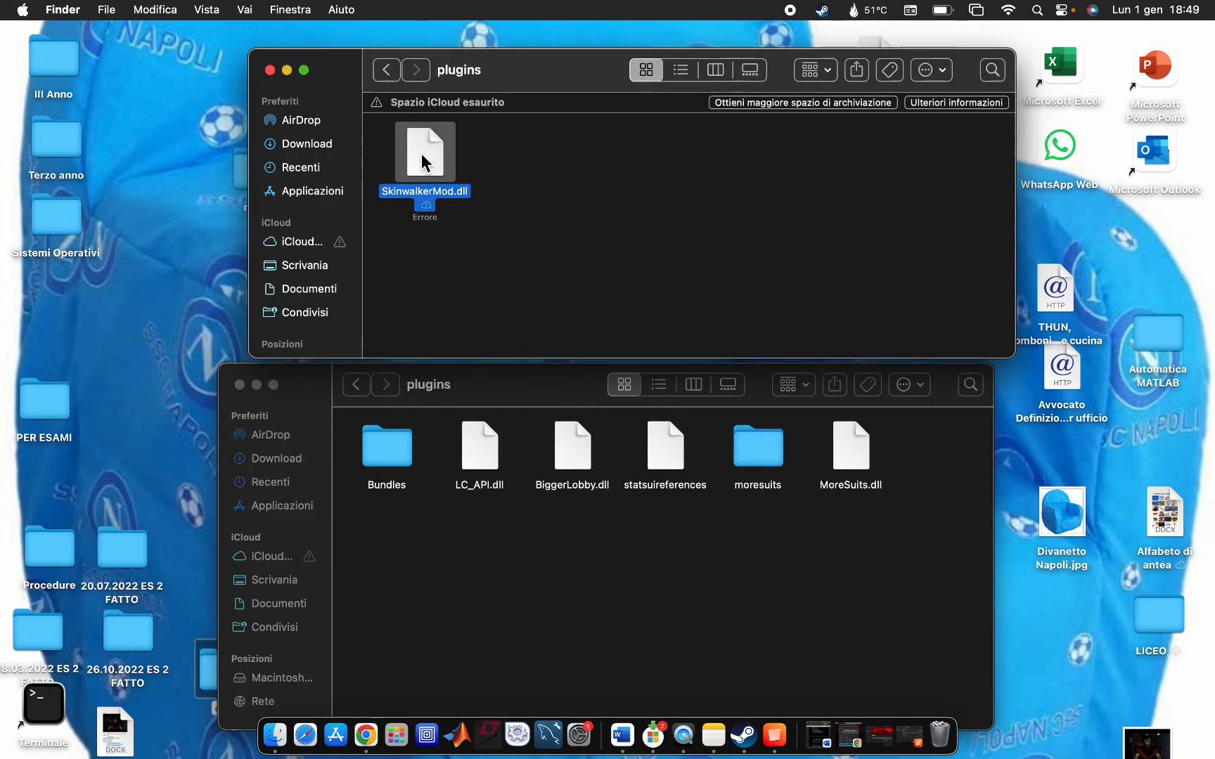
left_click(595, 589)
key("cmd+v")
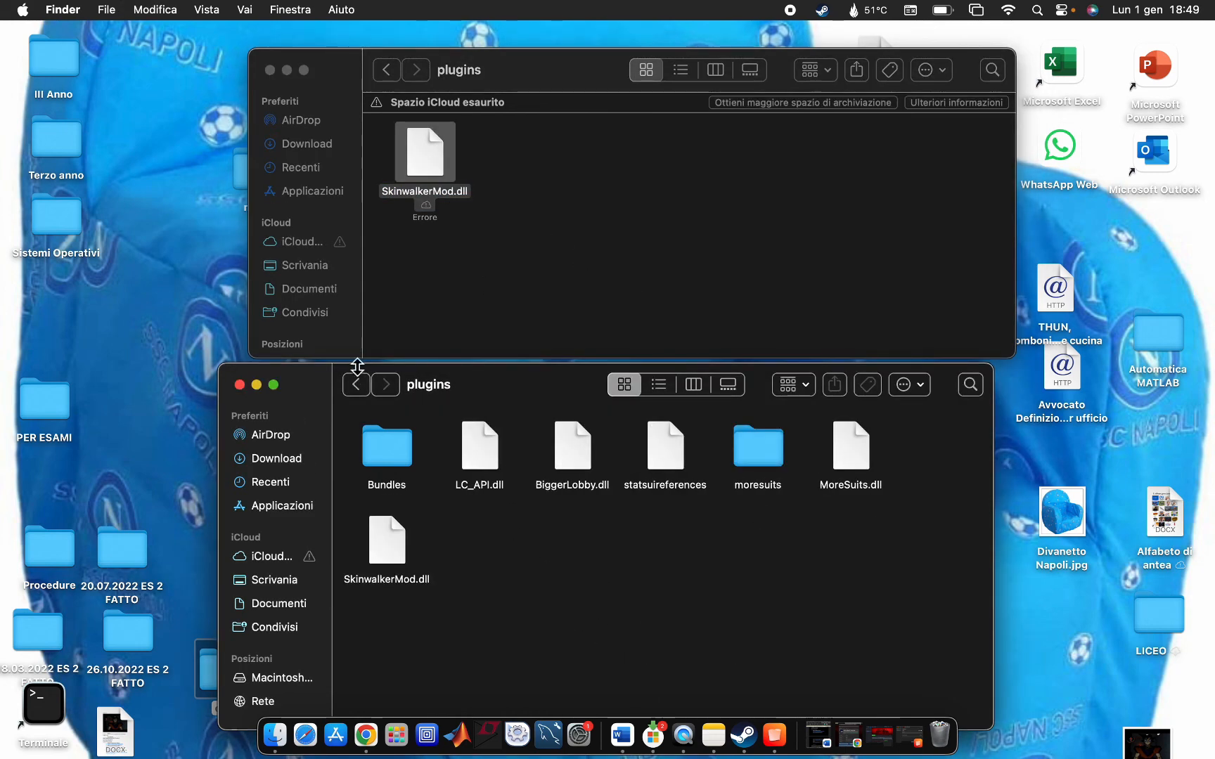
- Copy GokuBracken.dll from the Vulf-GokuBracken-1.3.0 mod folder into the game's plugins folder, and return to the mods folder
left_click(386, 70)
left_click(386, 70)
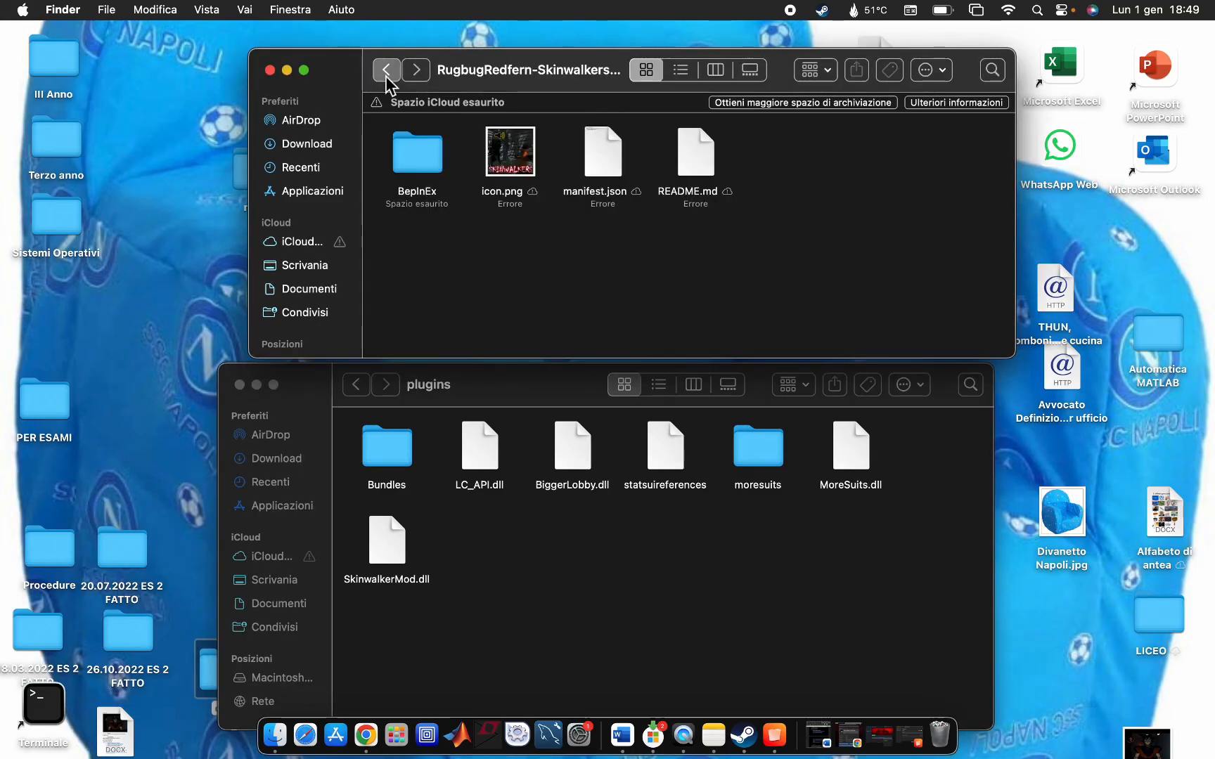
left_click(387, 69)
double_click(814, 184)
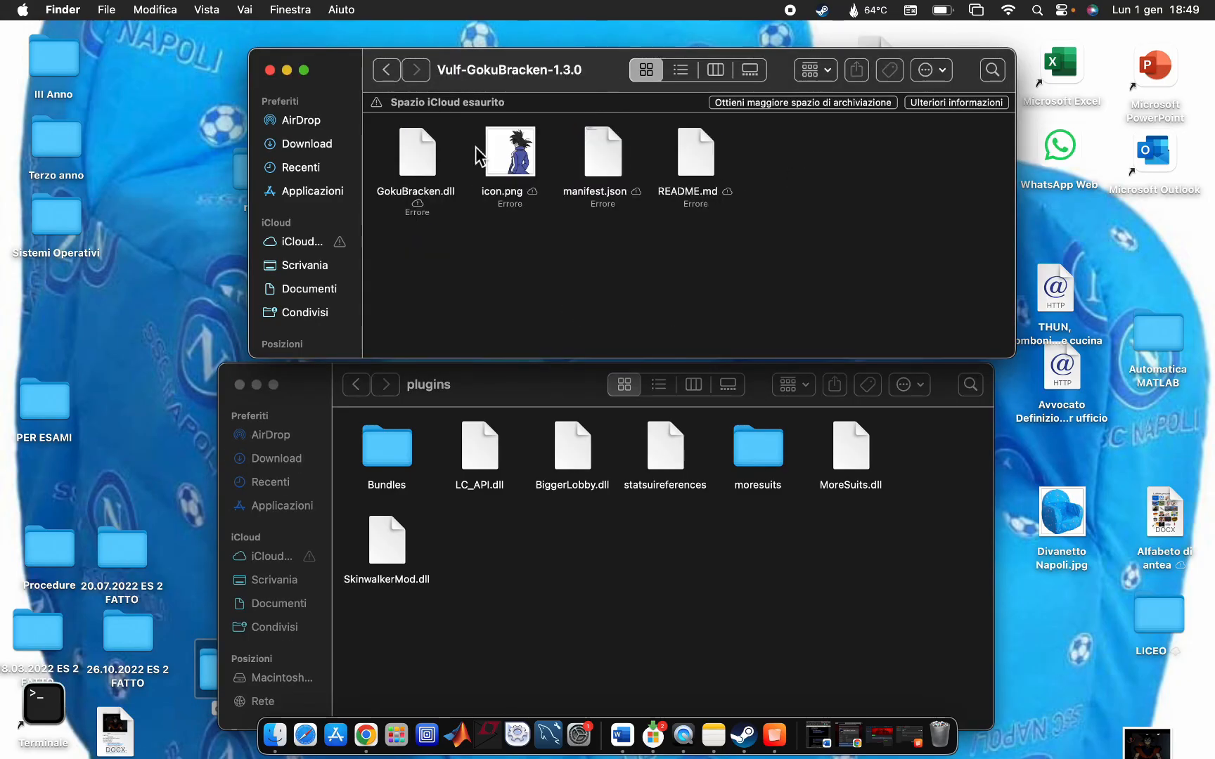
left_click(435, 149)
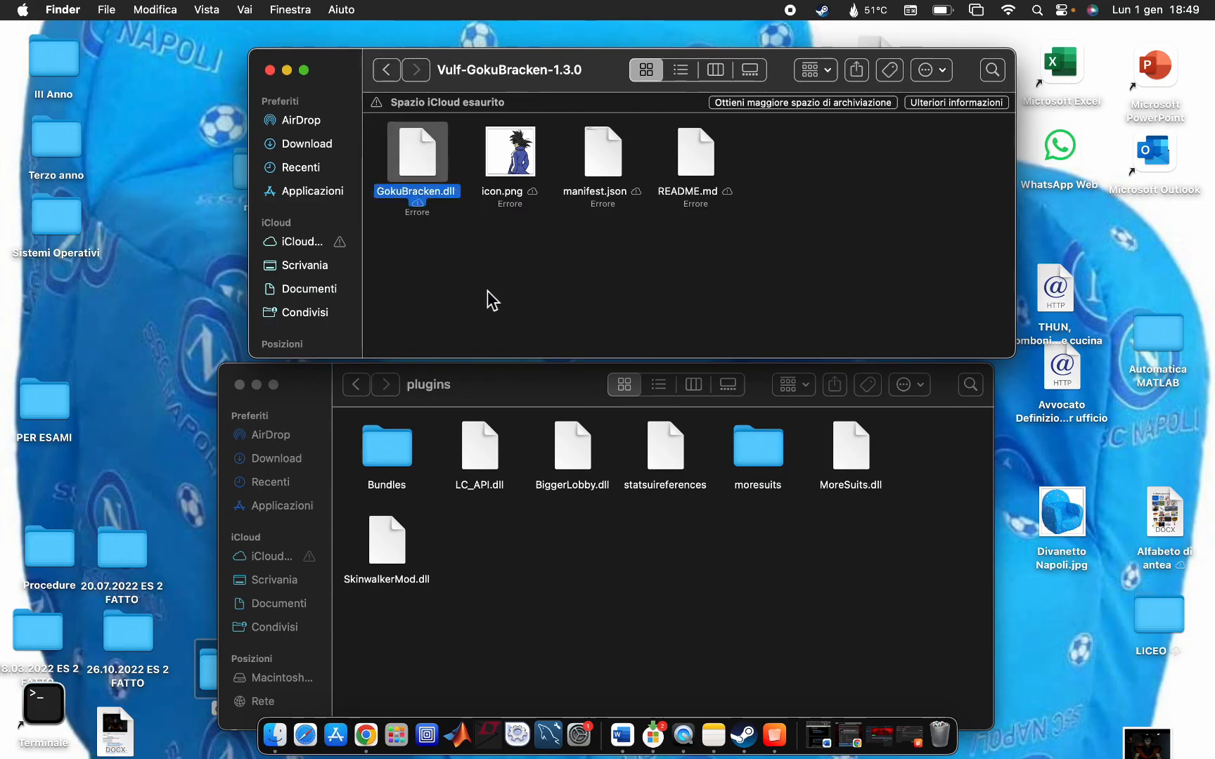
left_click(571, 615)
key("super+v")
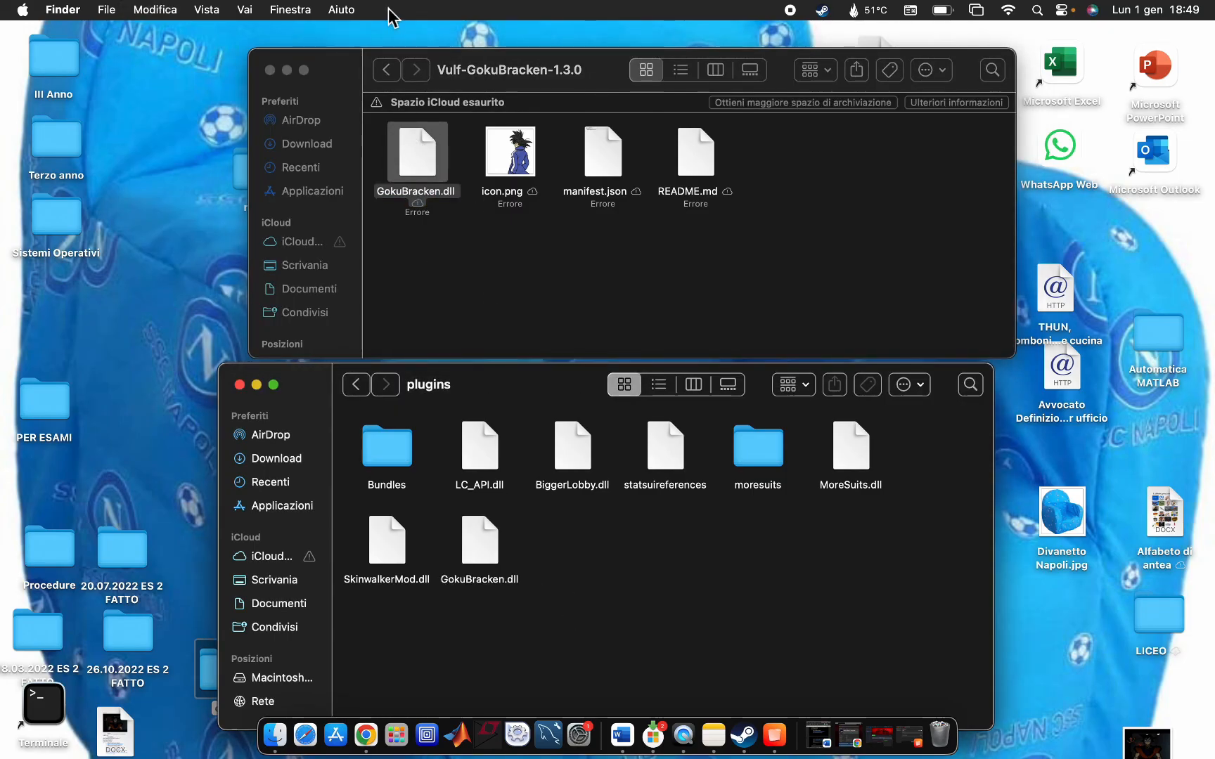
left_click(388, 79)
left_click(387, 78)
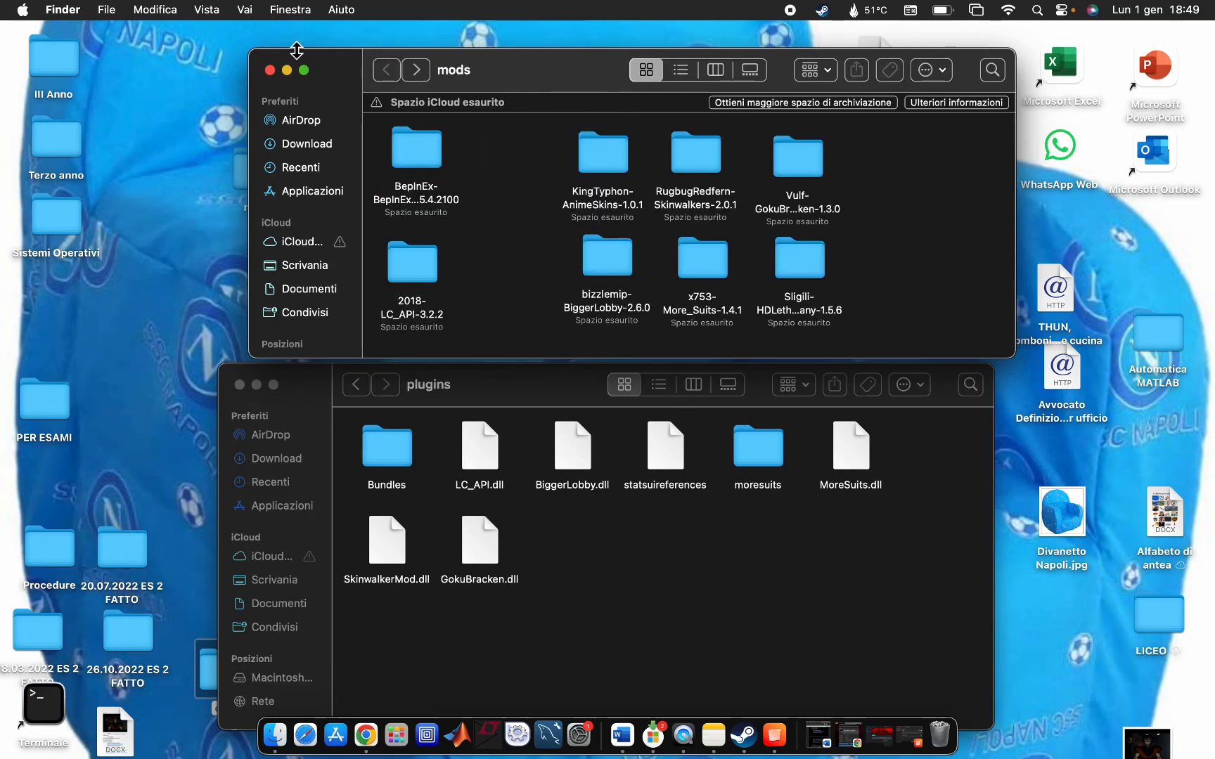